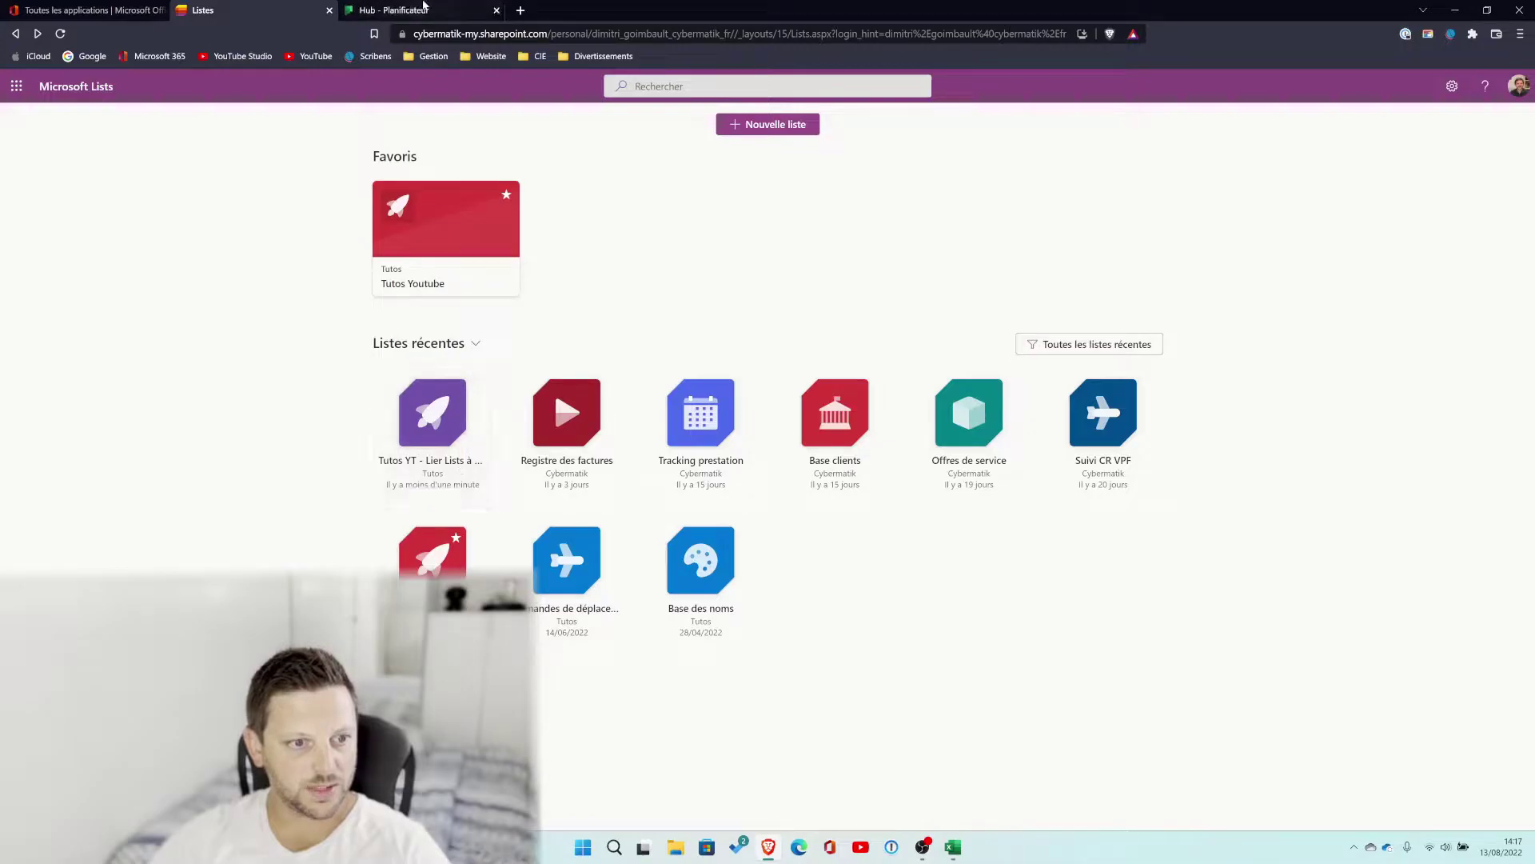
# - Switch to the 'Hub - Planificateur' tab showing the Création Youtube plan
pyautogui.click(395, 11)
# - Open the Création Youtube plan board and start a new task in À faire
pyautogui.click(372, 381)
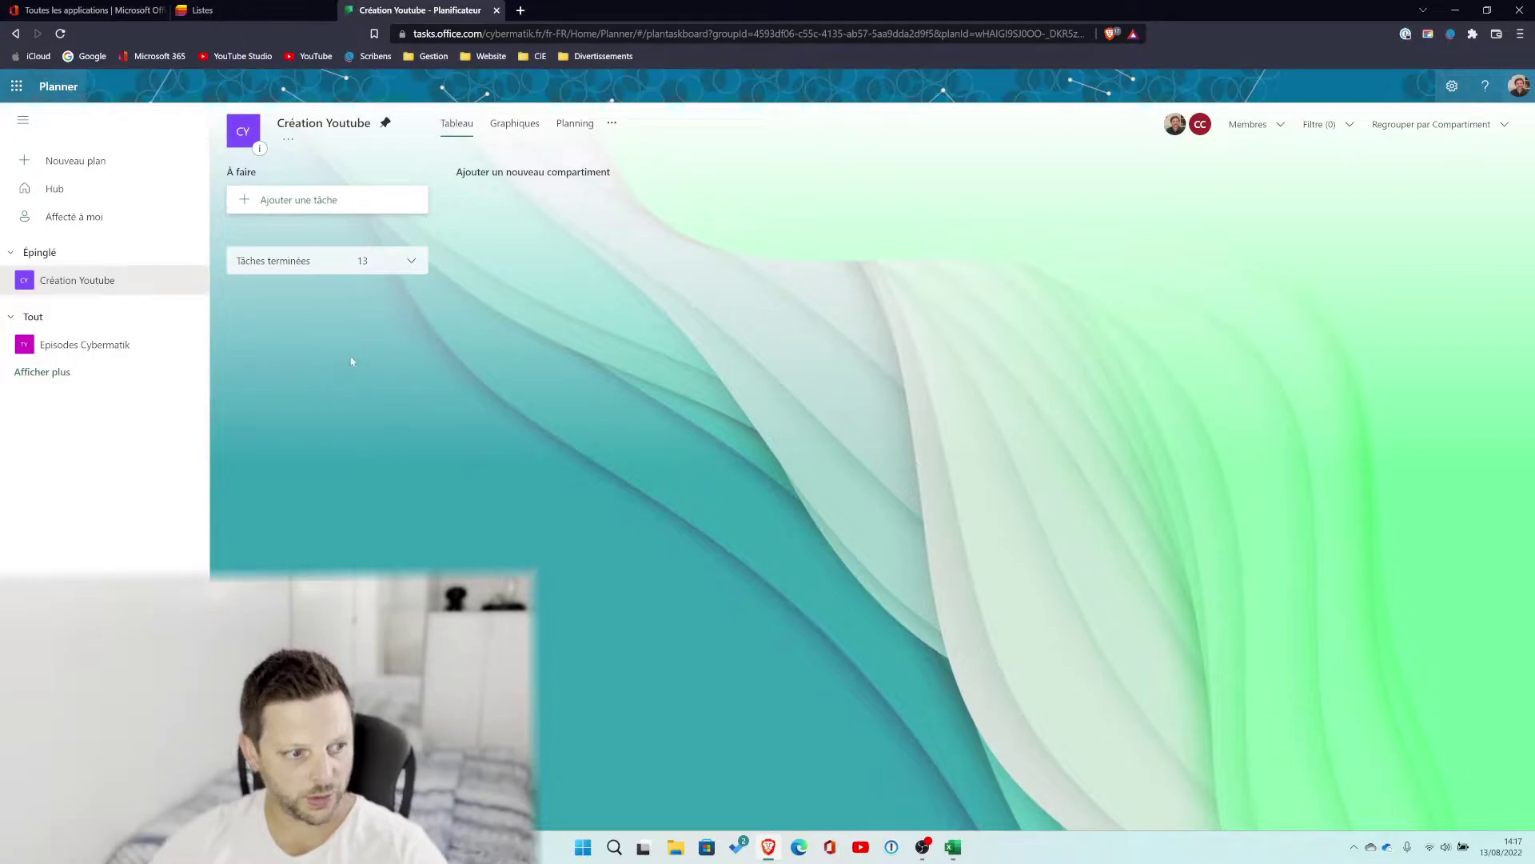
pyautogui.click(347, 207)
pyautogui.click(446, 191)
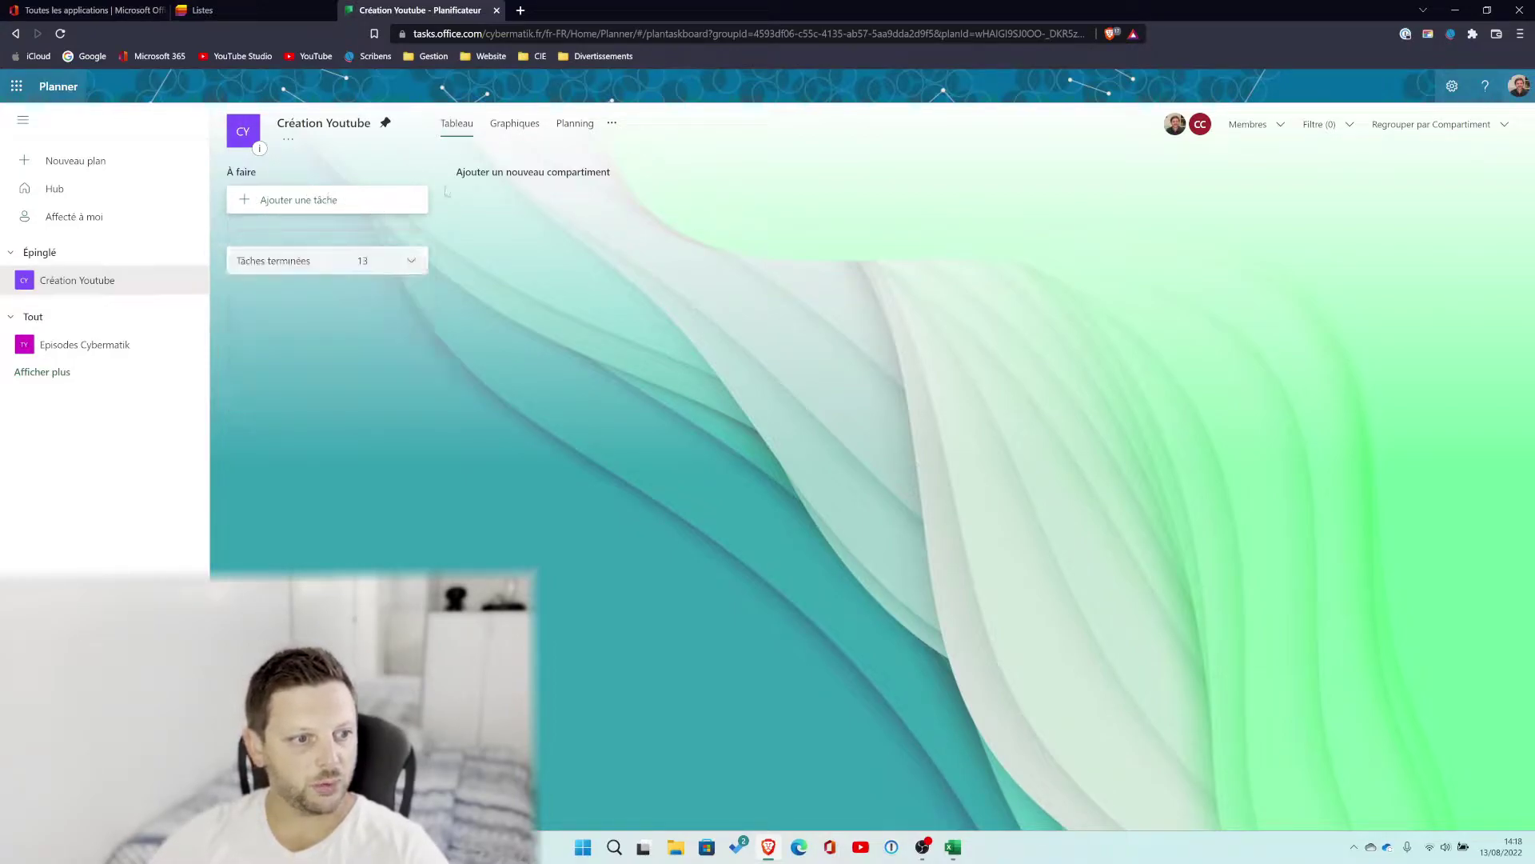
pyautogui.click(329, 202)
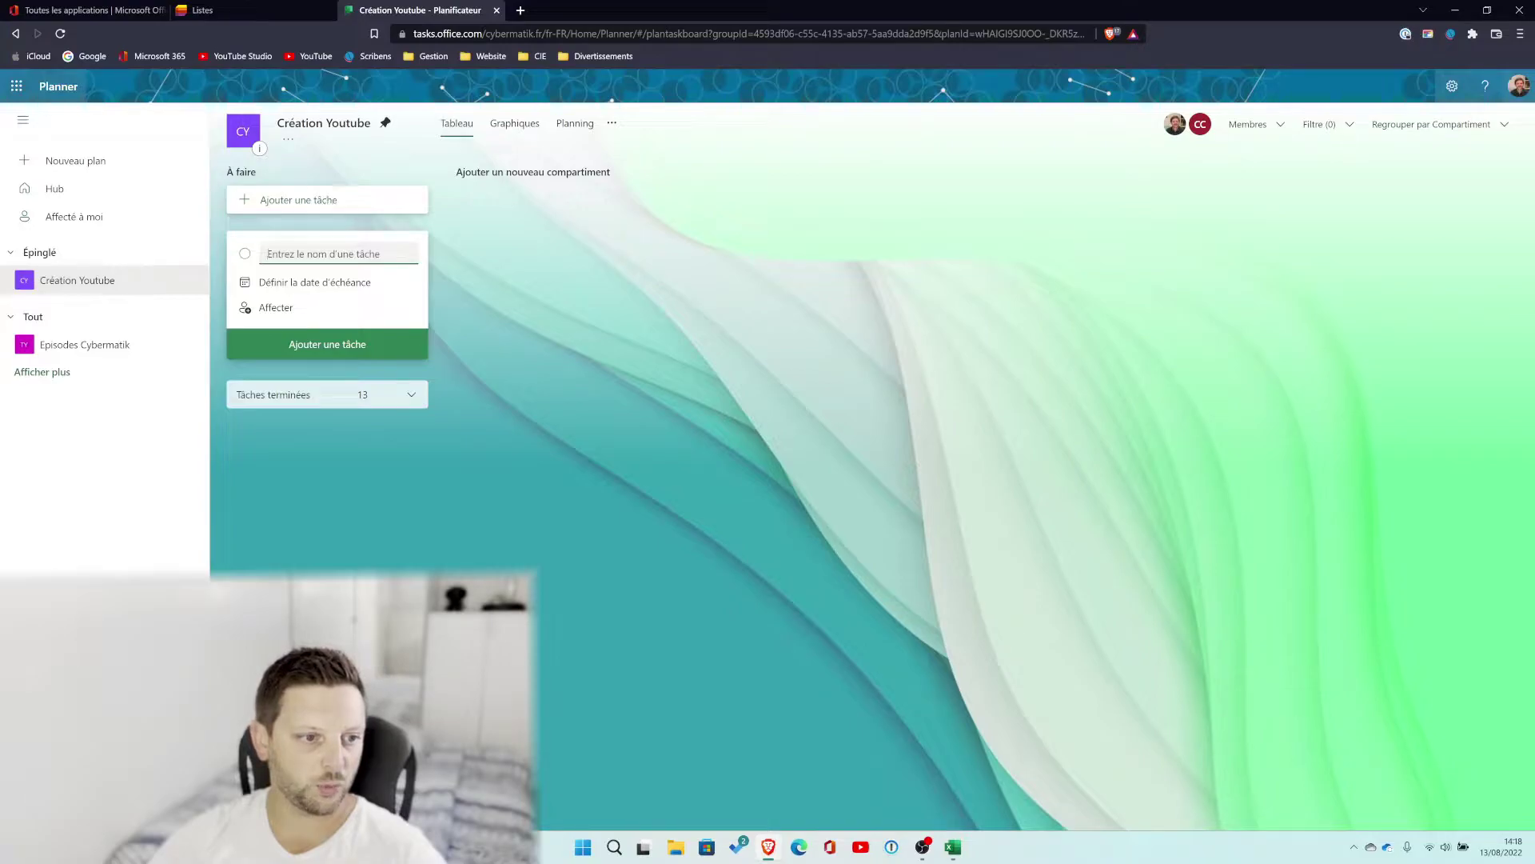
pyautogui.click(320, 202)
pyautogui.click(320, 202)
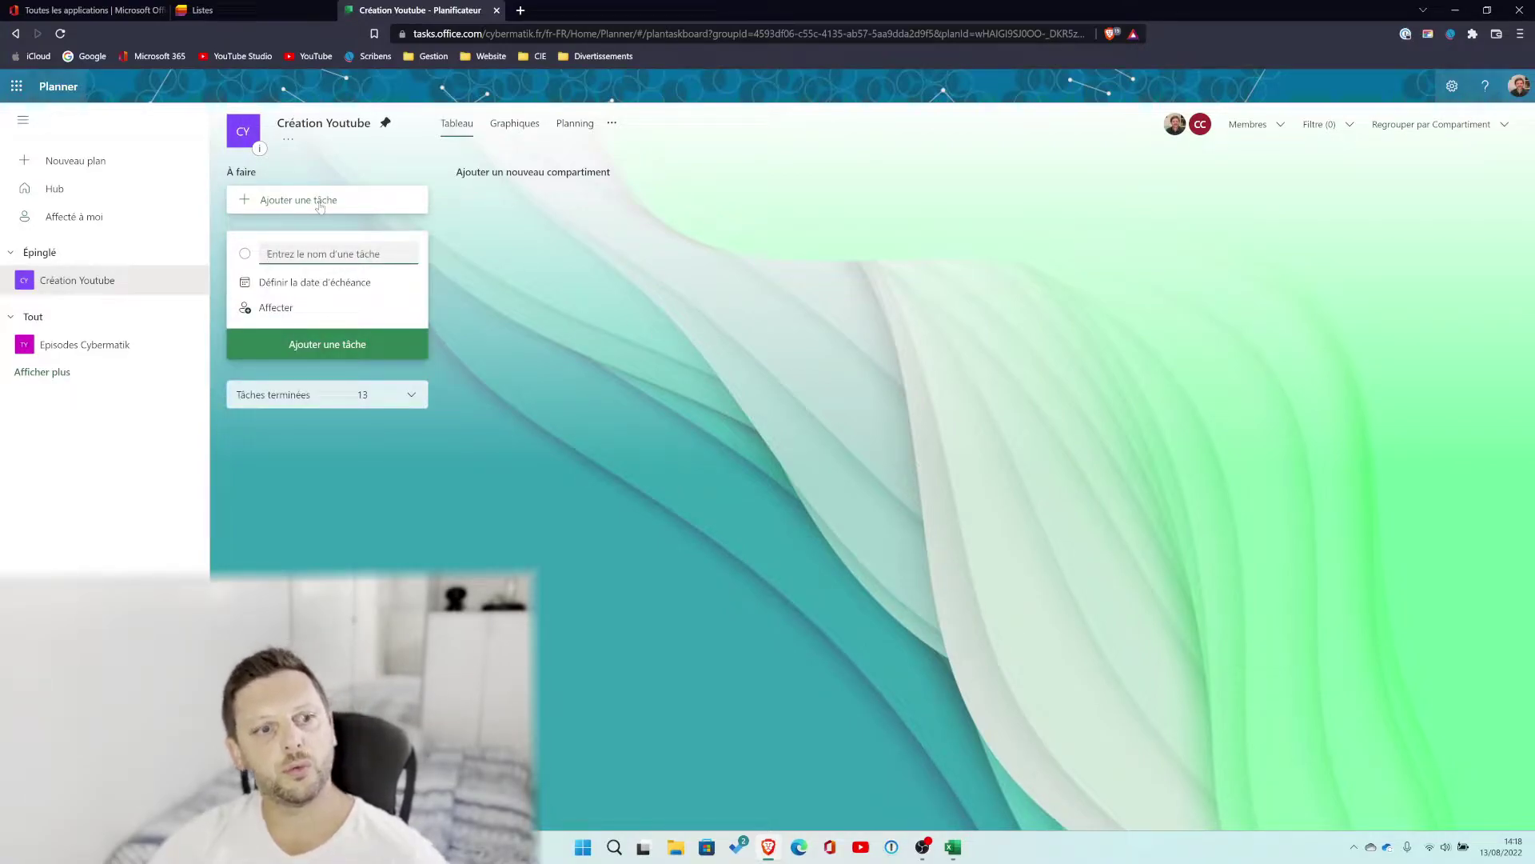
pyautogui.click(565, 301)
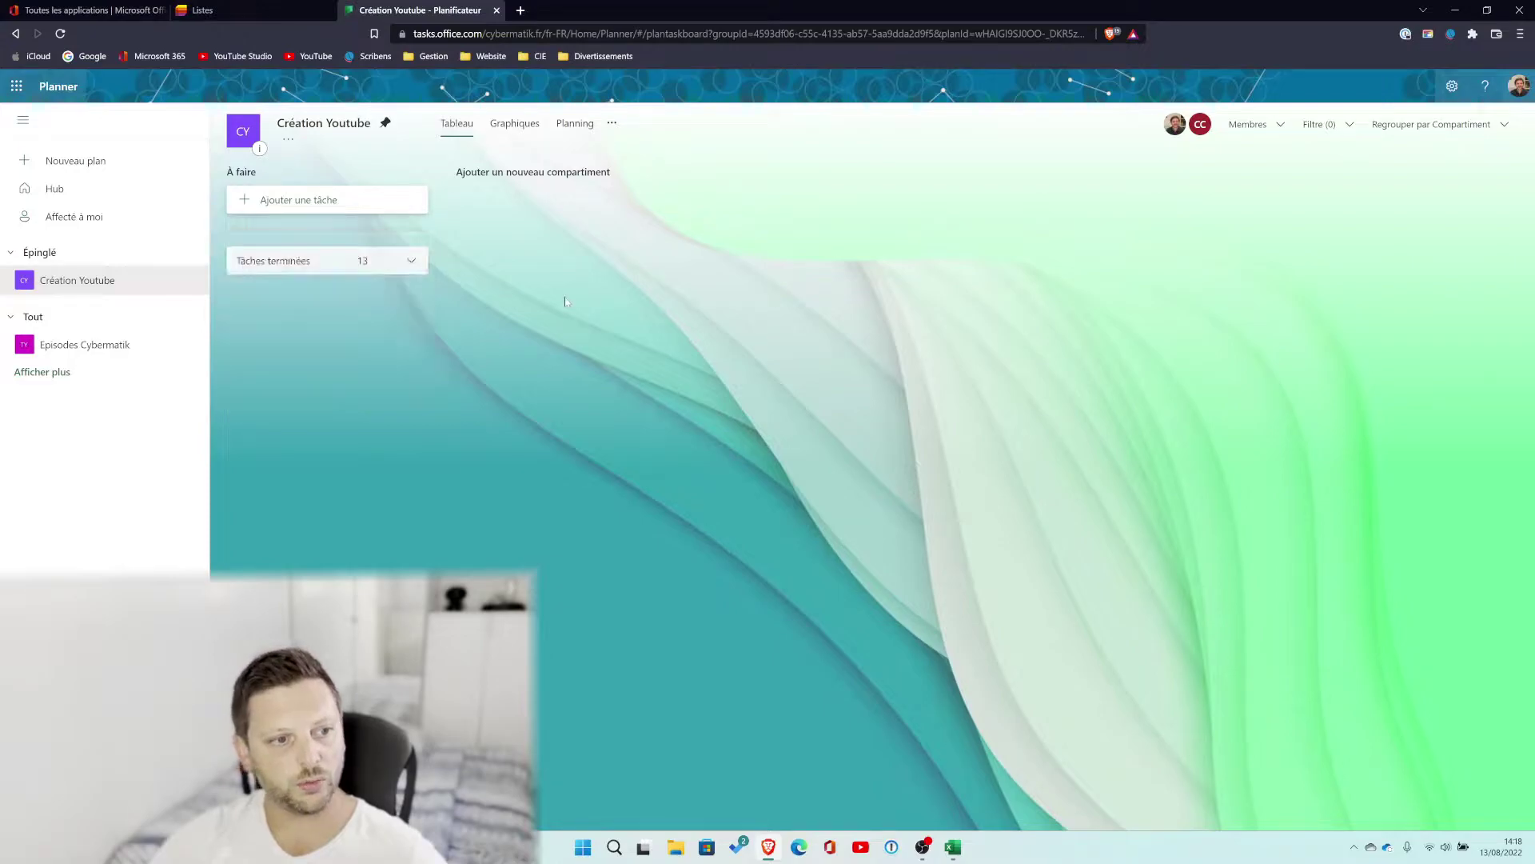
pyautogui.click(310, 202)
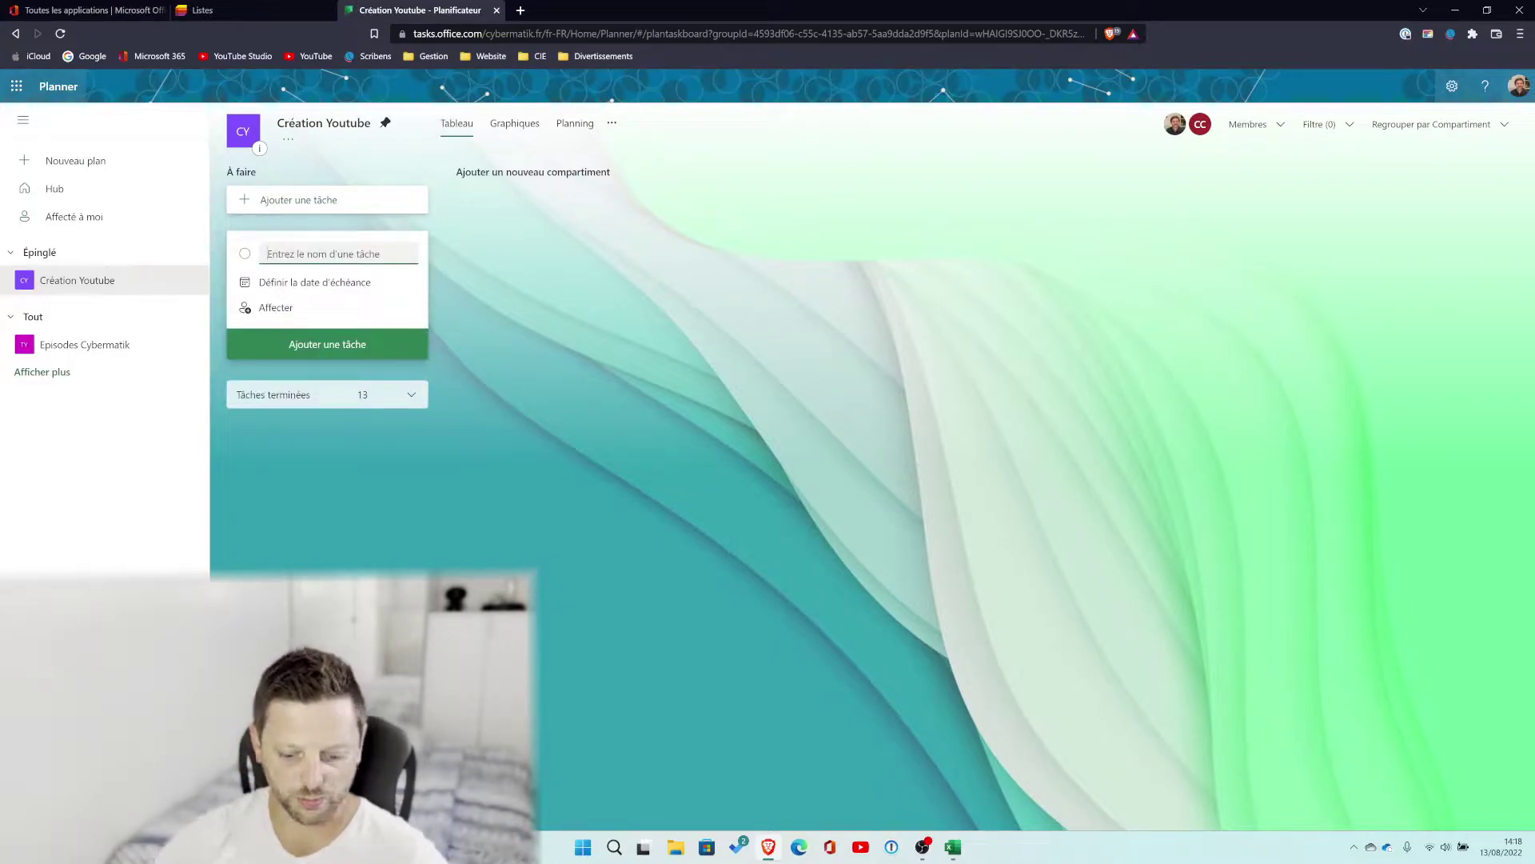
# - Add task 'Entrer des actions' due 14/08, assigned to a plan member, and open its details
pyautogui.write('Entrer des actions')
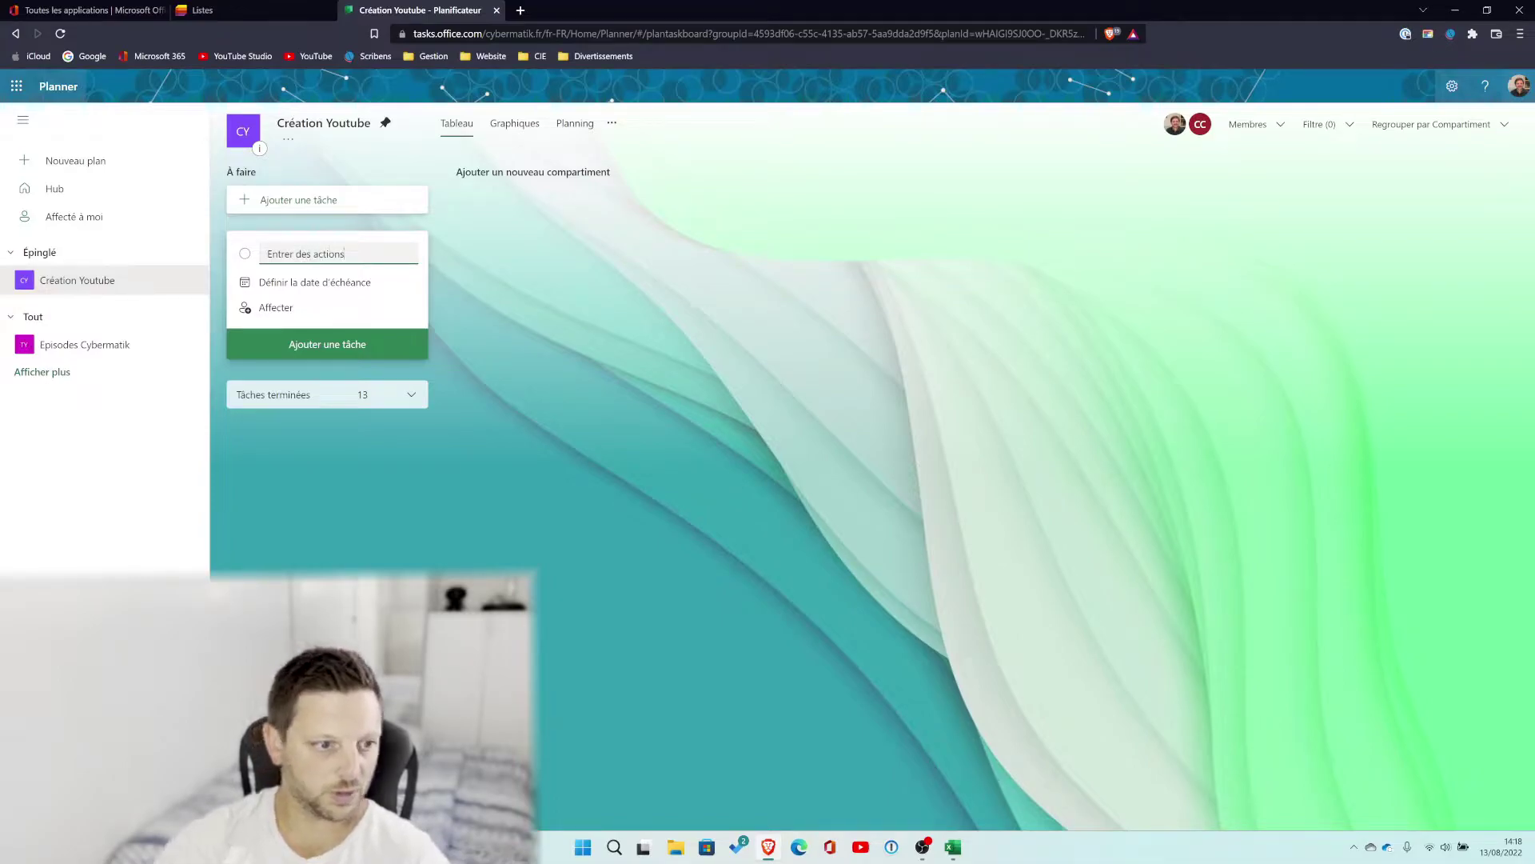
pyautogui.click(323, 283)
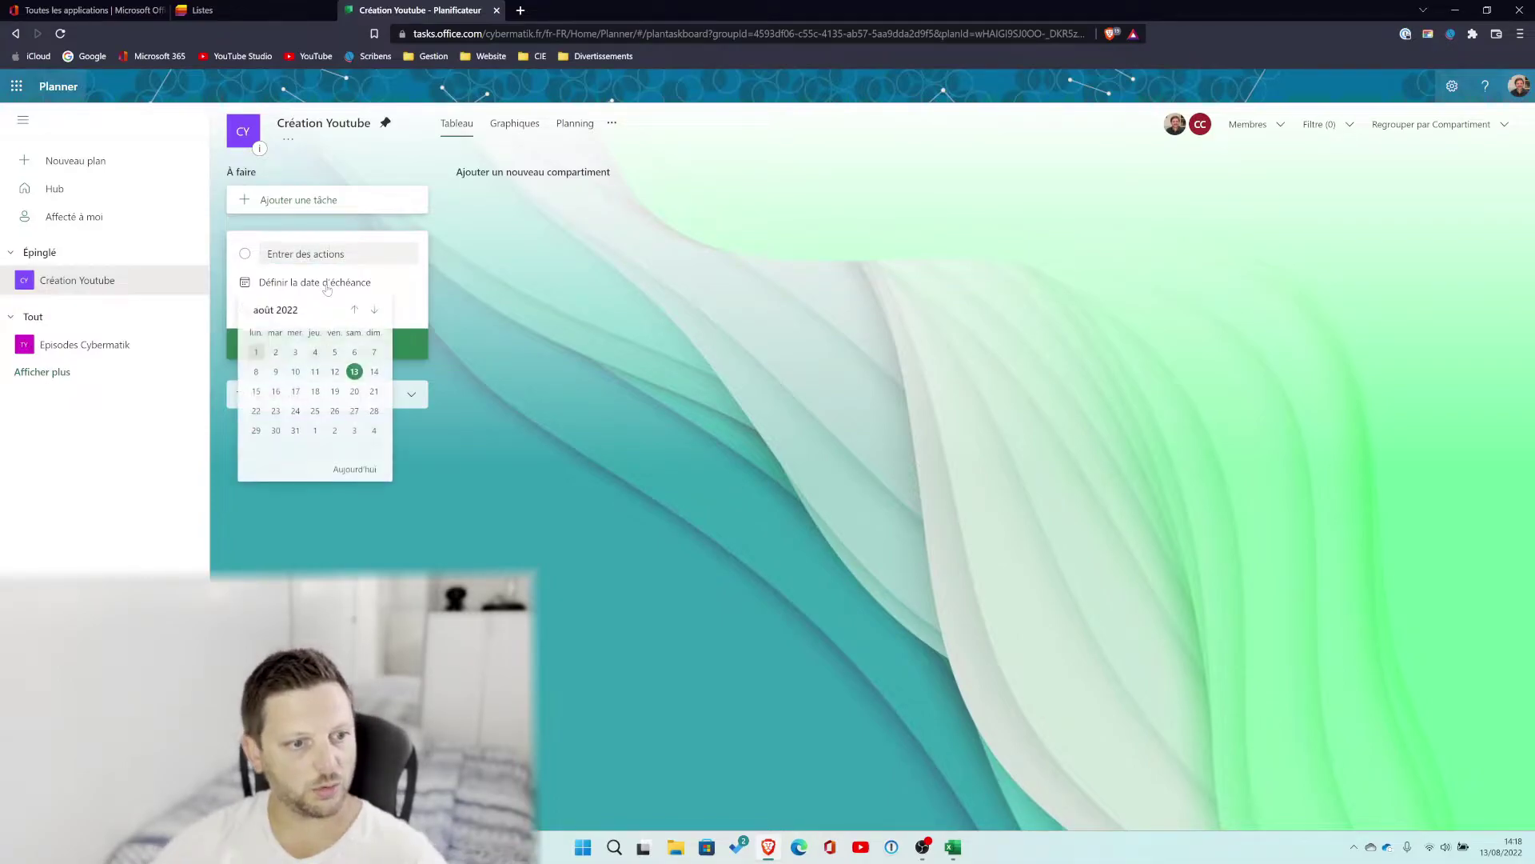
pyautogui.click(374, 373)
pyautogui.click(274, 315)
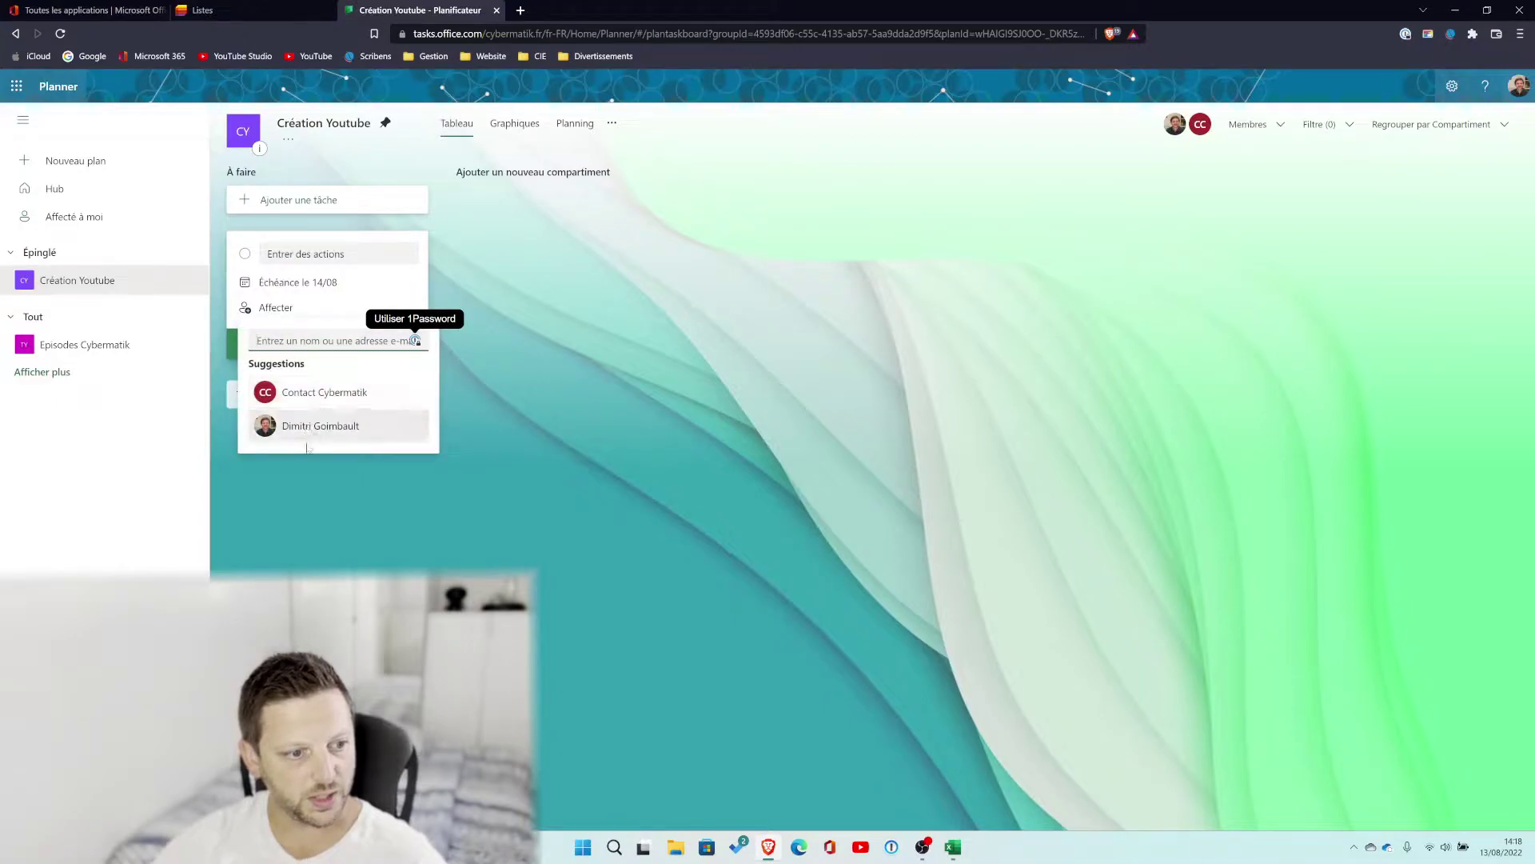
pyautogui.click(305, 426)
pyautogui.click(384, 358)
pyautogui.click(376, 346)
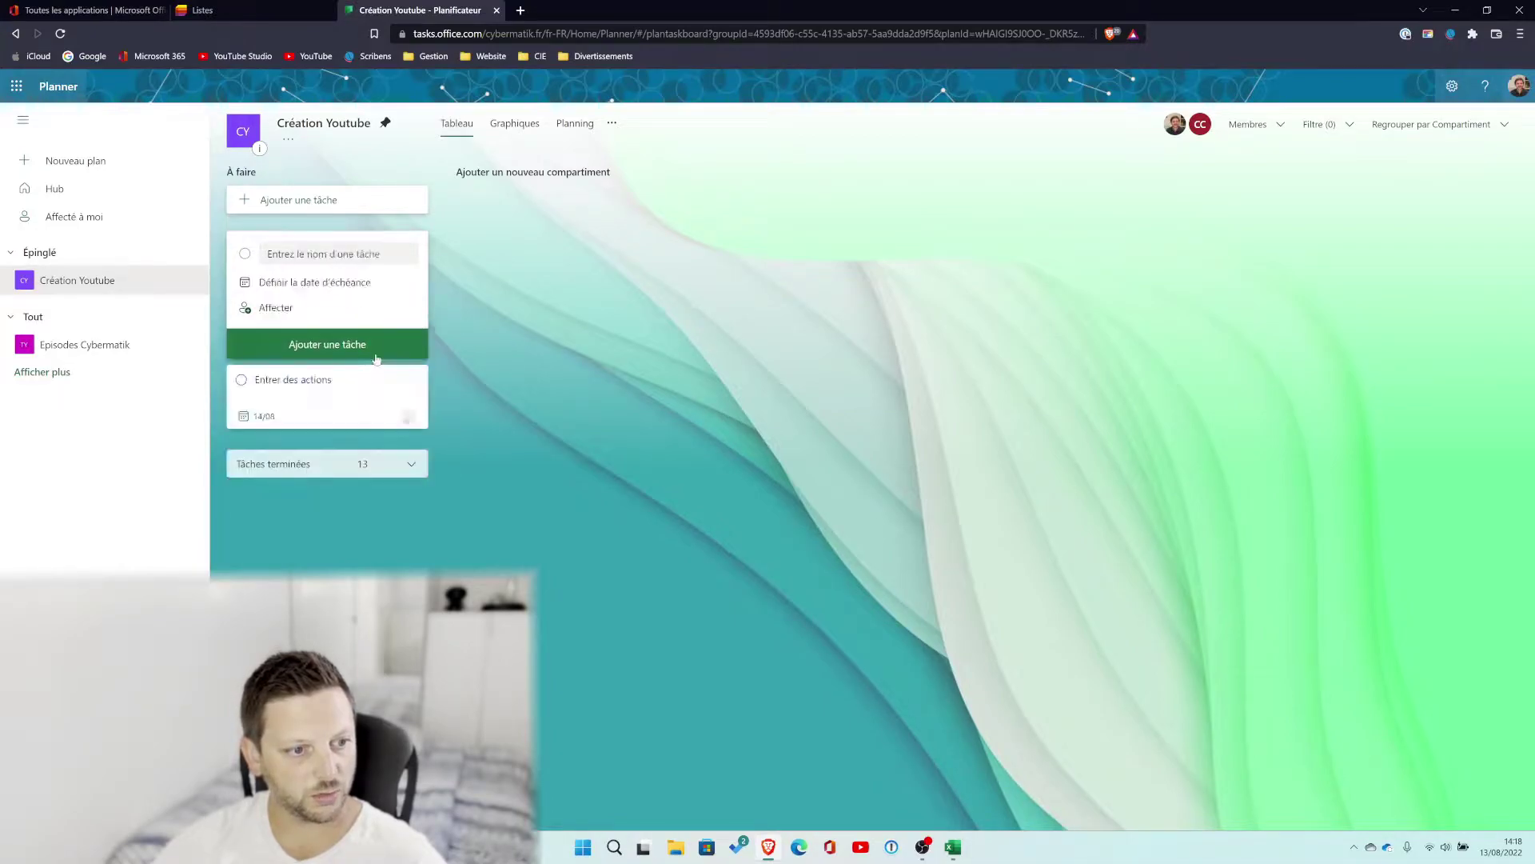
pyautogui.press('Escape')
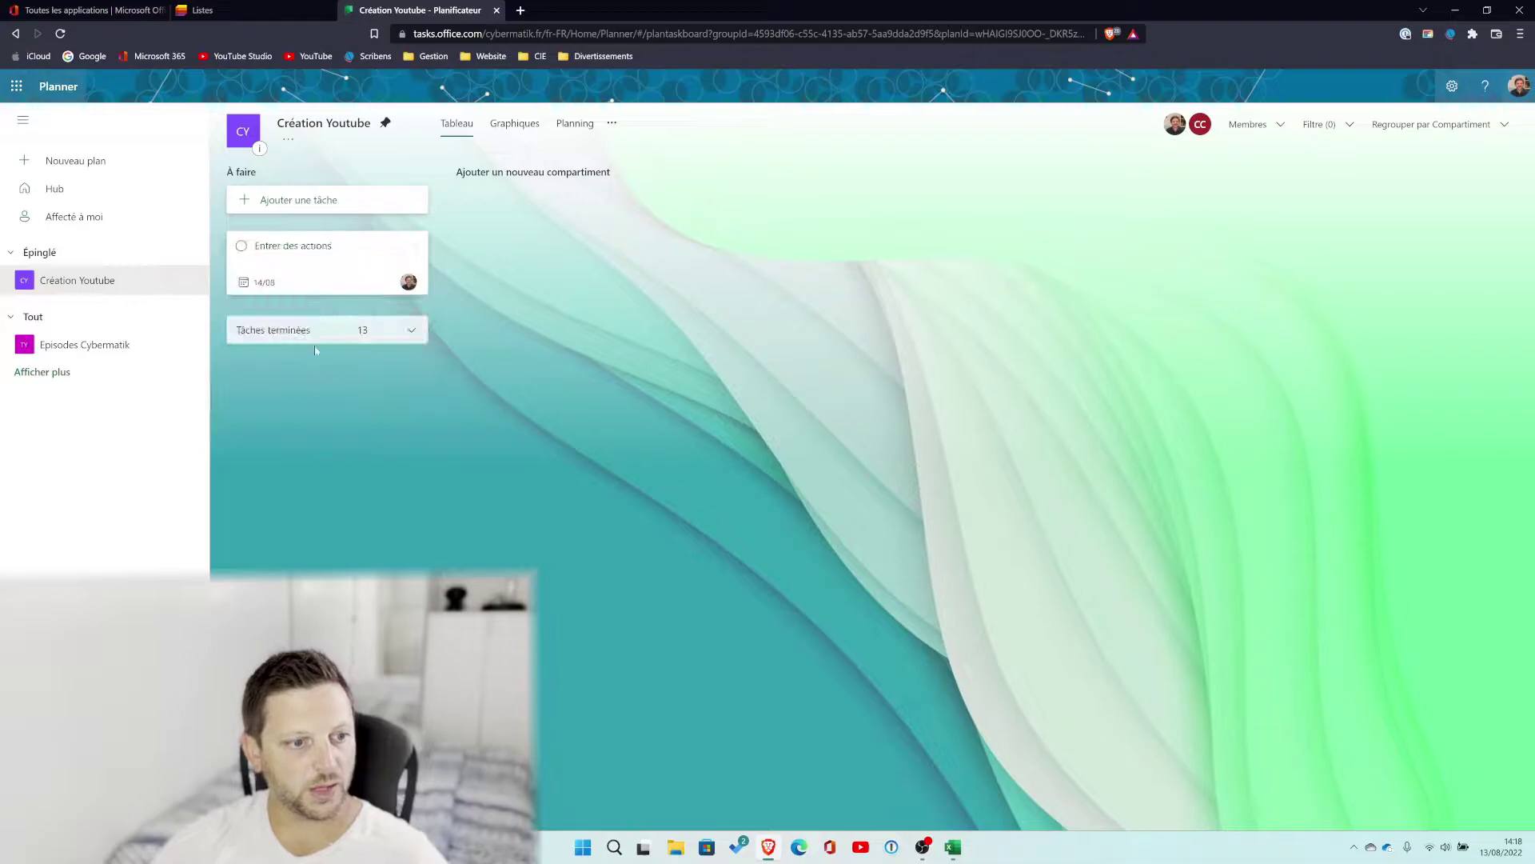
pyautogui.click(305, 252)
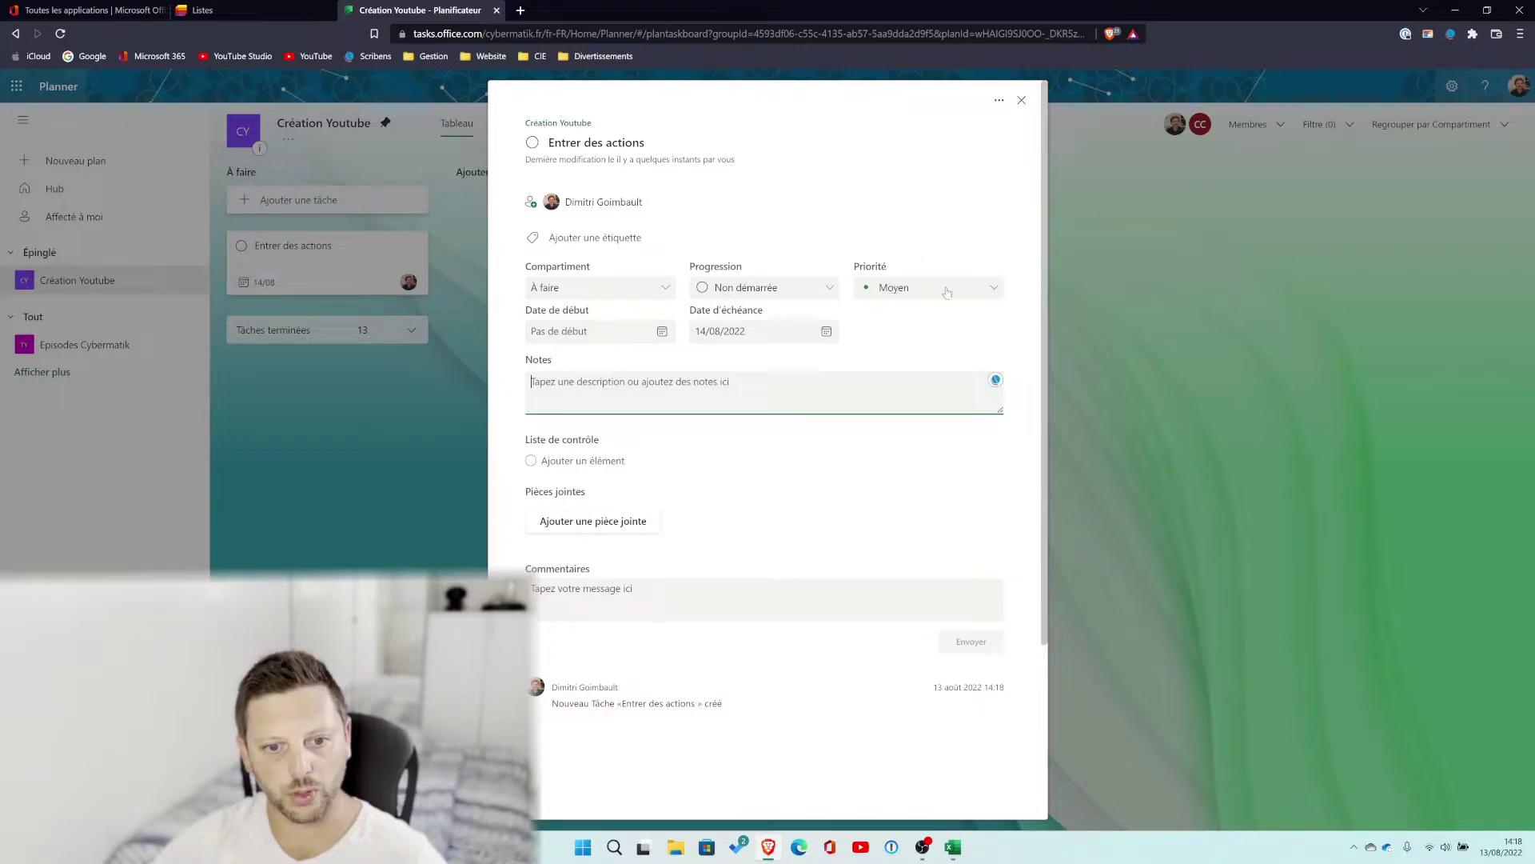
# - Close the Entrer des actions details and return to the Microsoft Lists home page
pyautogui.click(1022, 100)
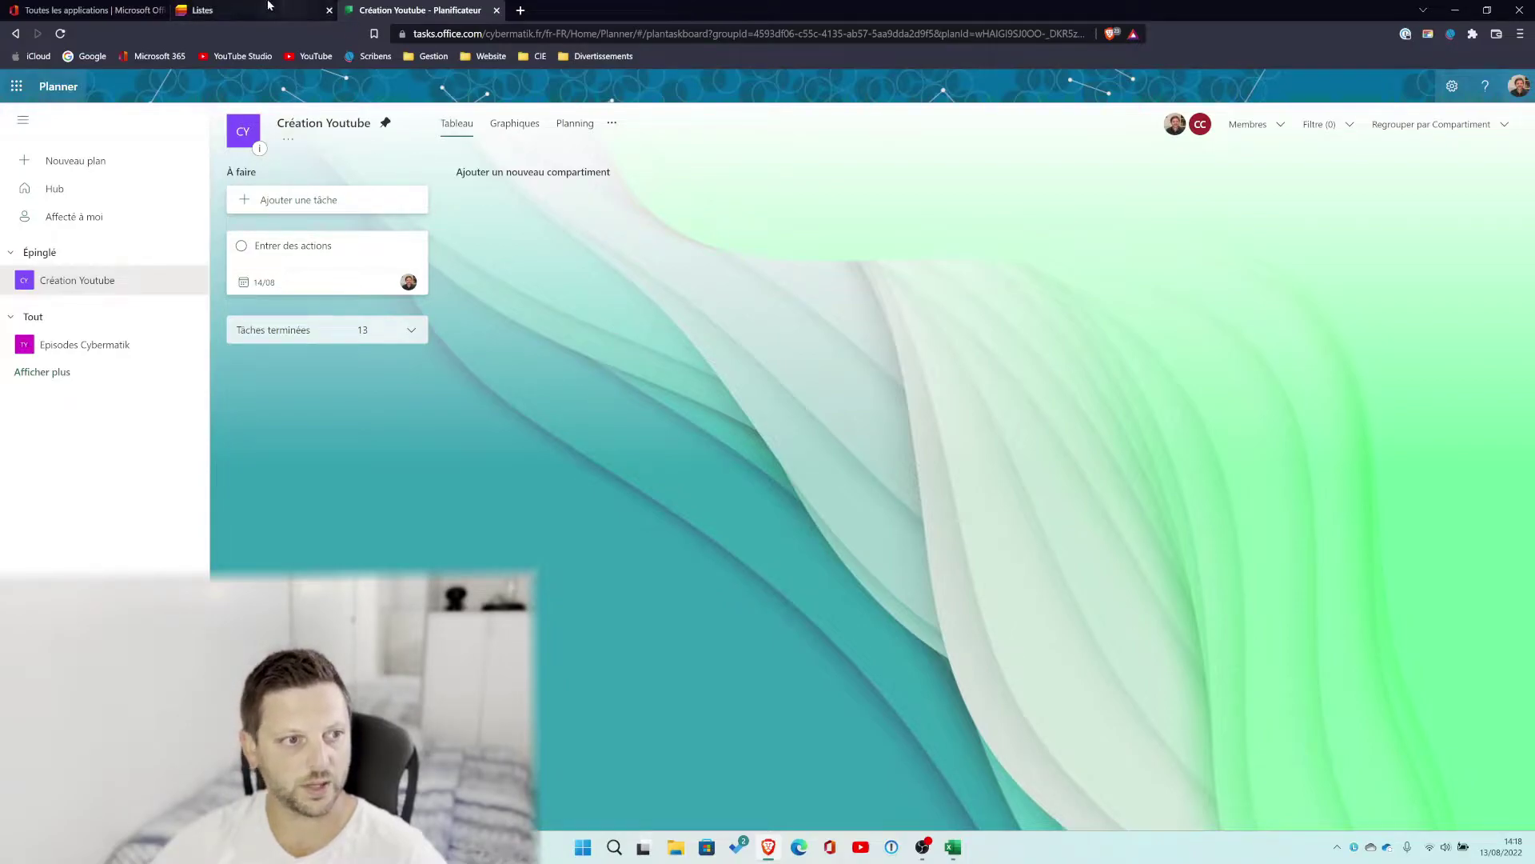
pyautogui.click(202, 10)
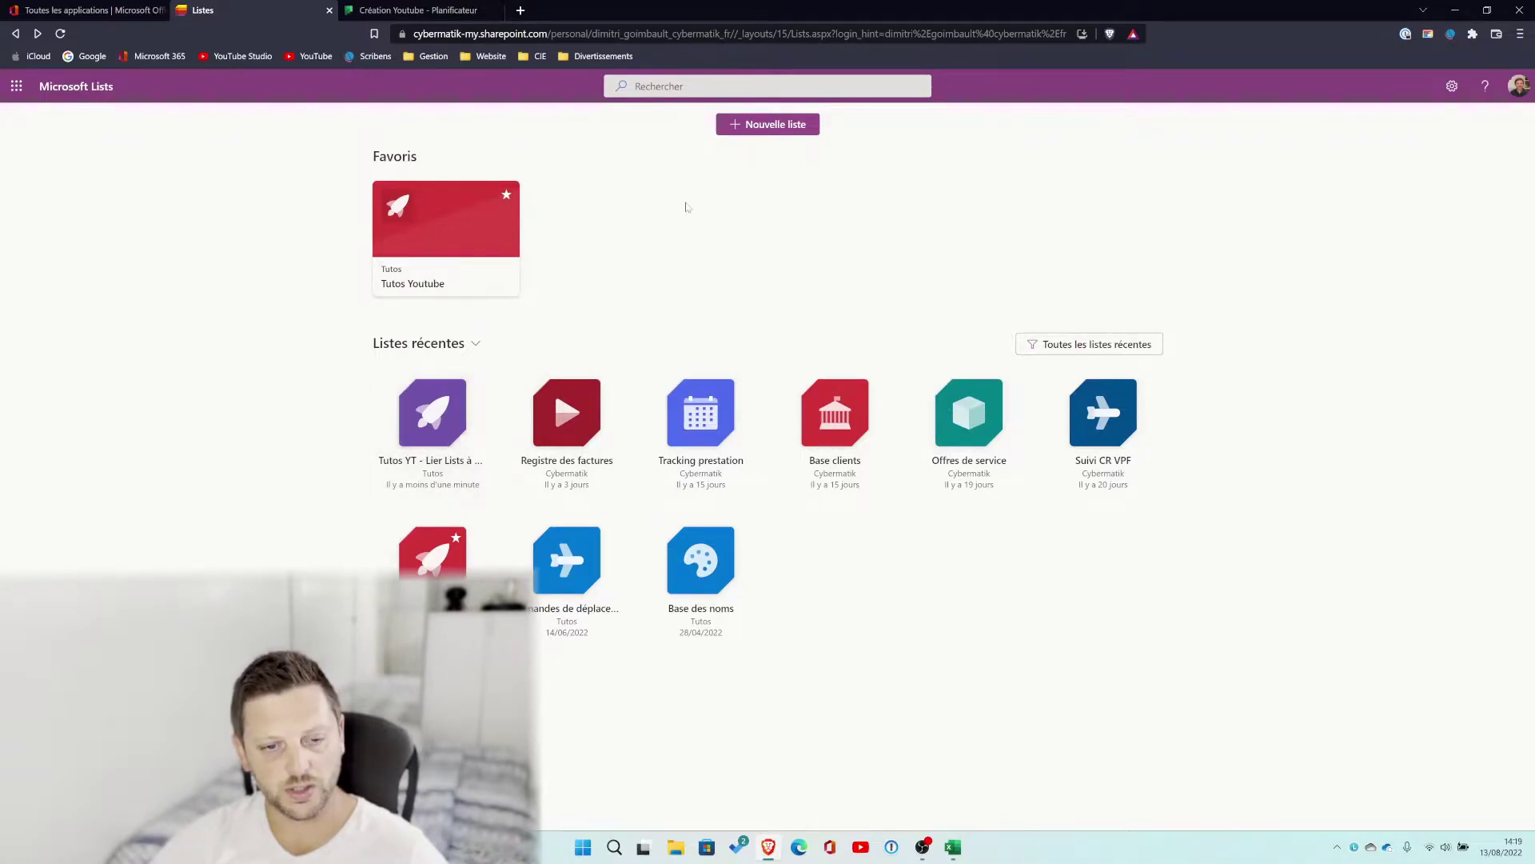
# - Open the 'Tutos YT - Lier Lists à MS Planner' list from Listes récentes
pyautogui.click(764, 124)
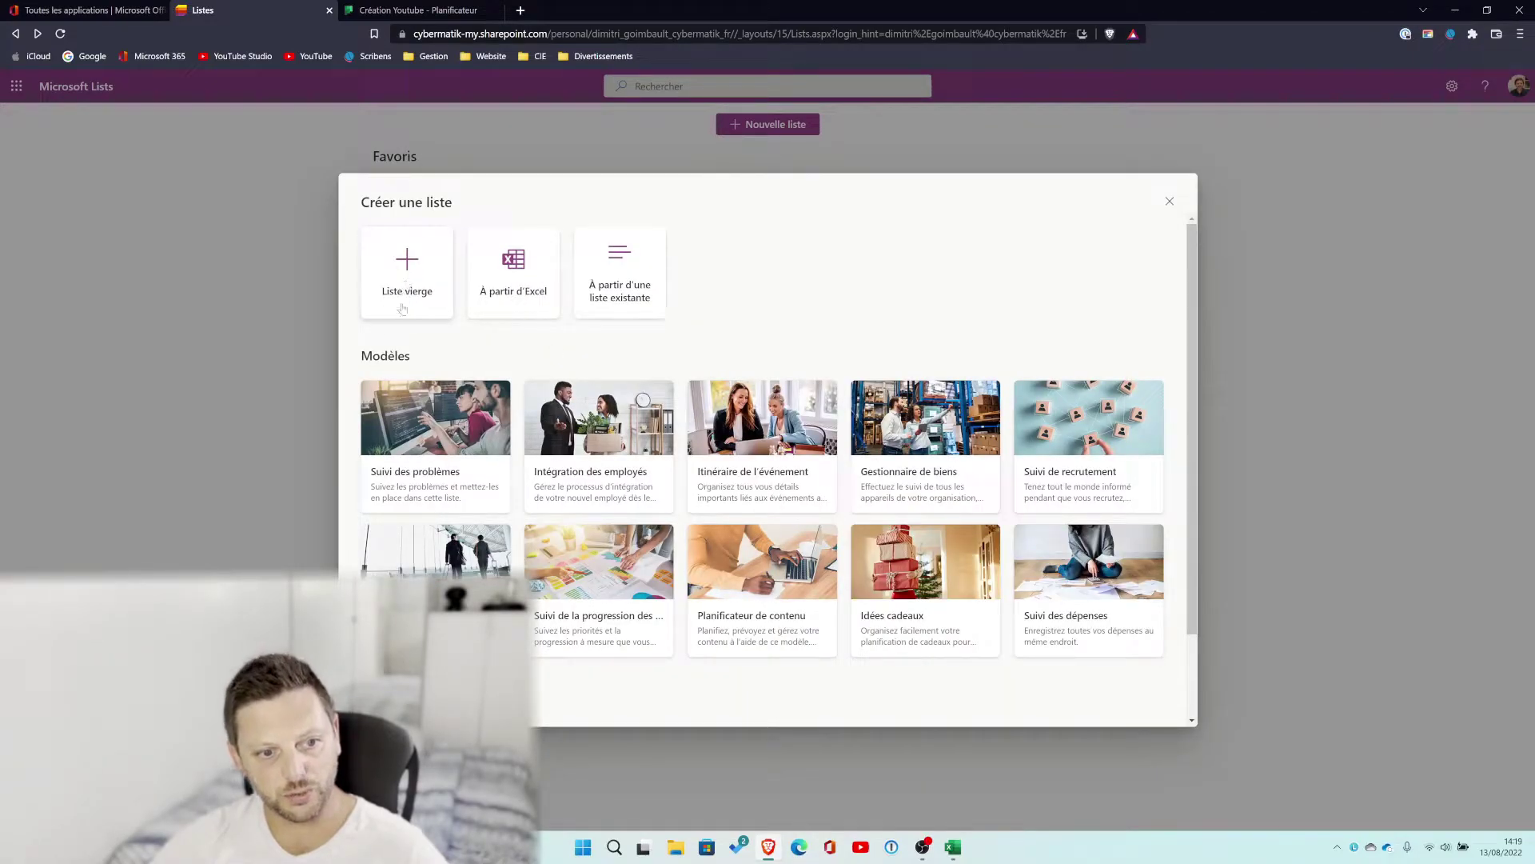
pyautogui.click(1169, 203)
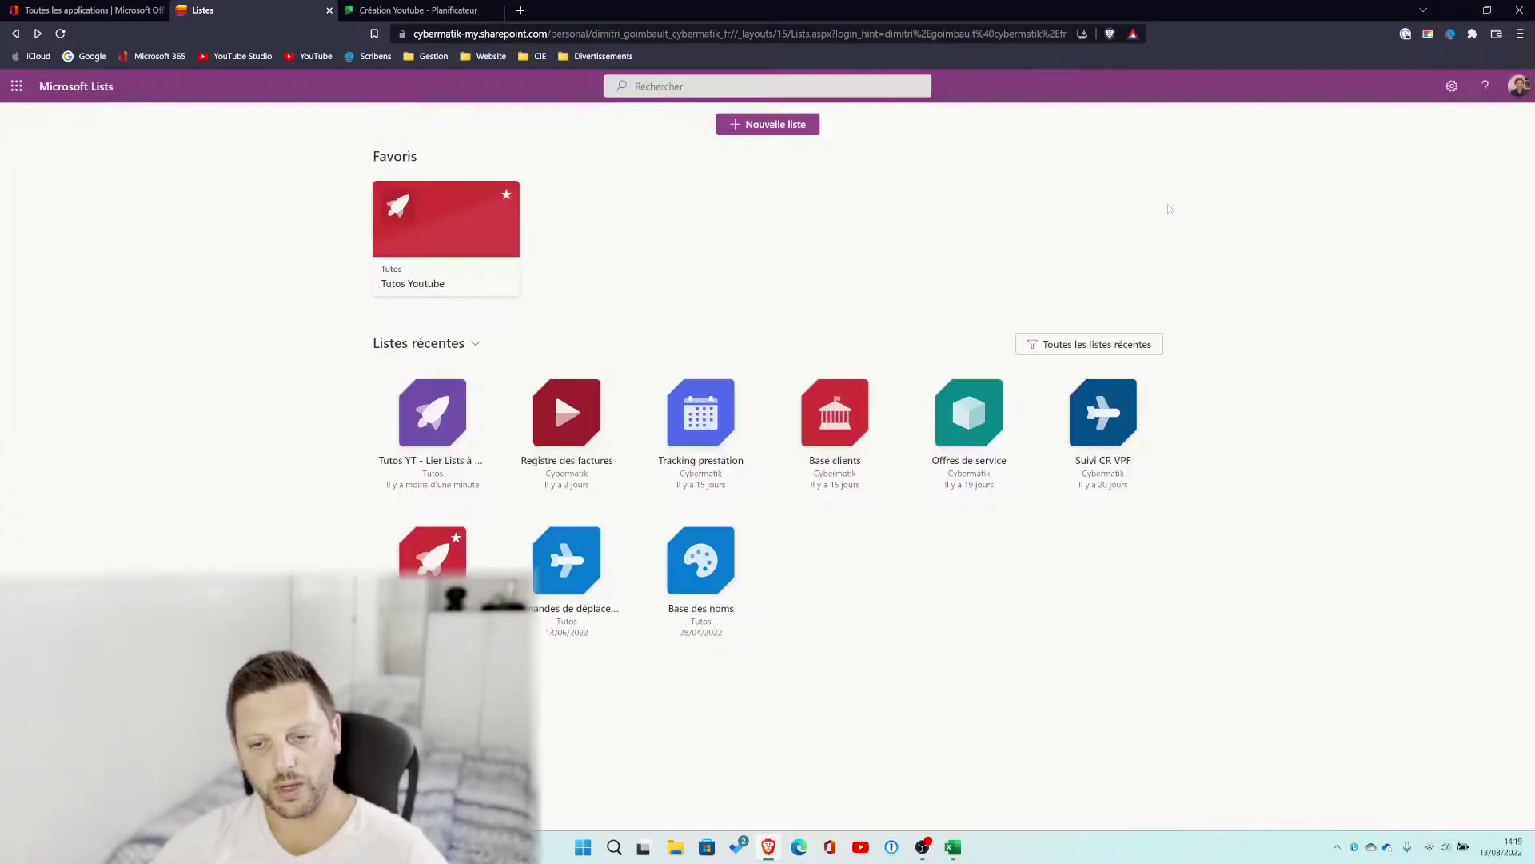
pyautogui.click(472, 400)
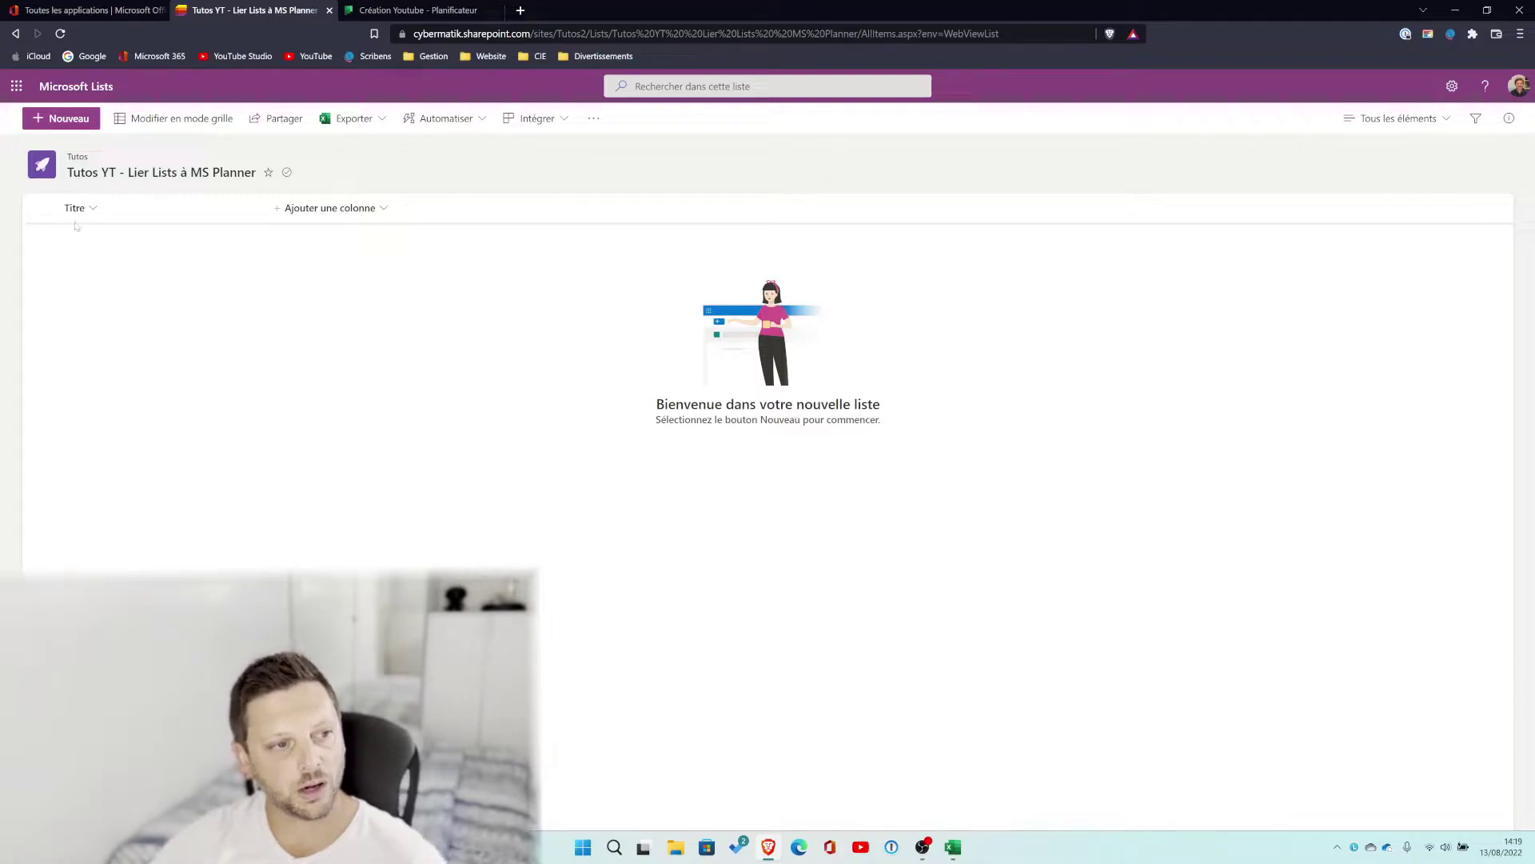
pyautogui.moveTo(75, 208)
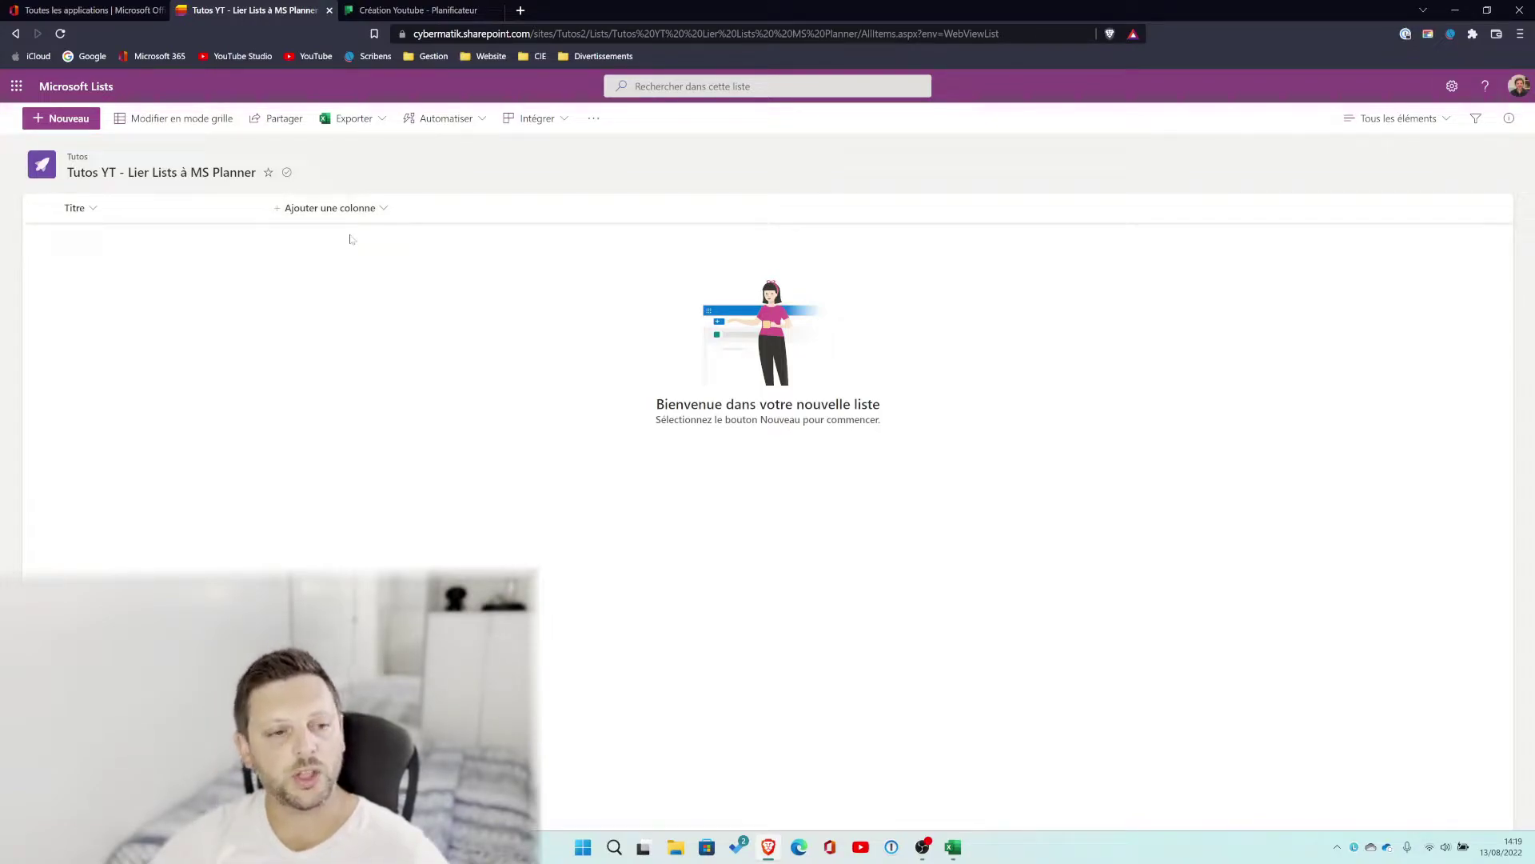
# - Add a Date et heure column named 'Date d'échéance'
pyautogui.click(340, 209)
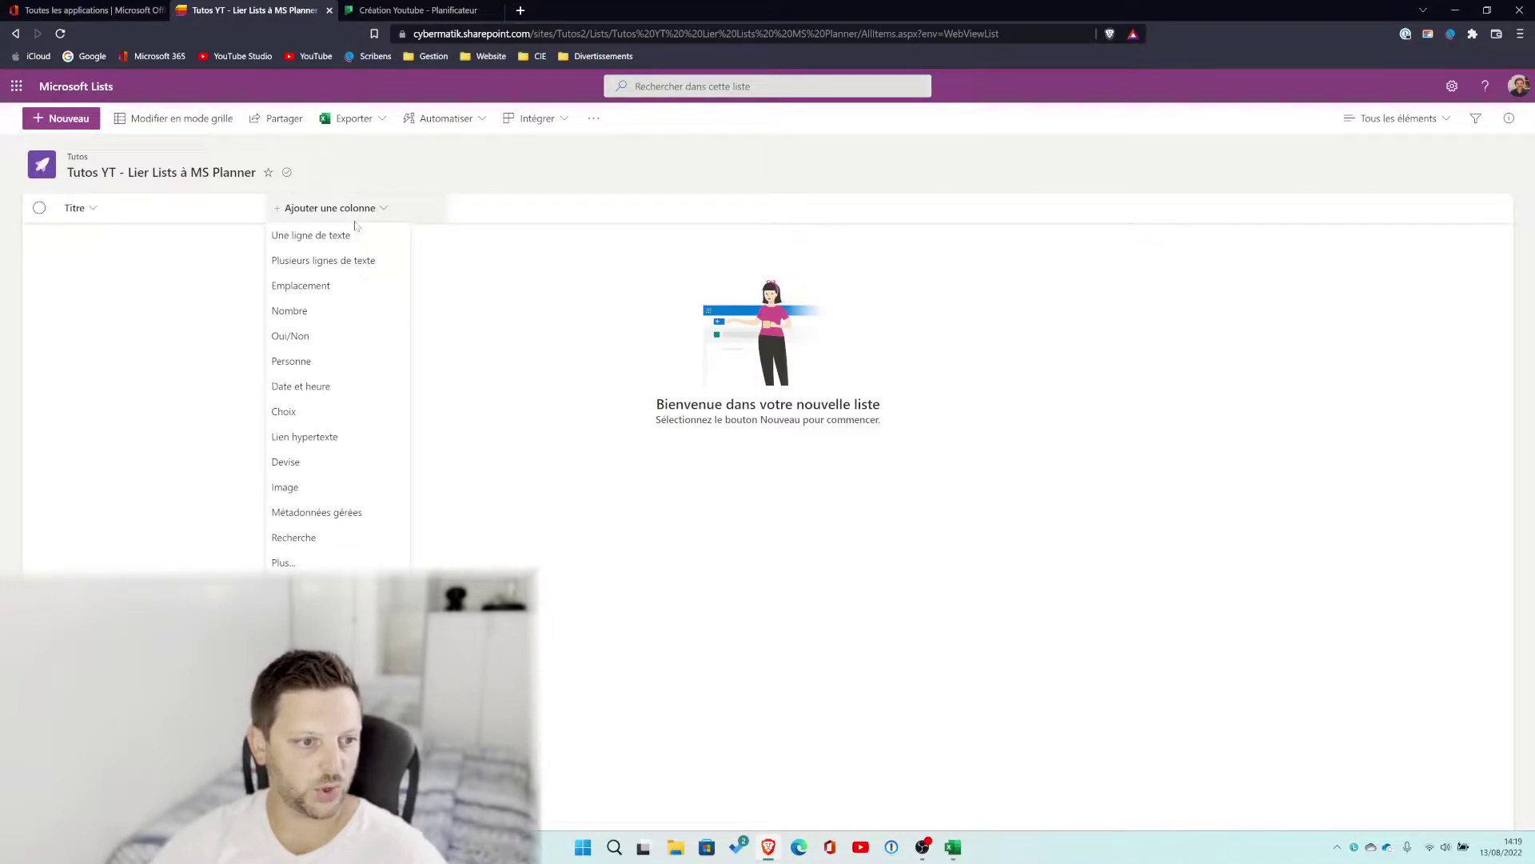
pyautogui.click(316, 388)
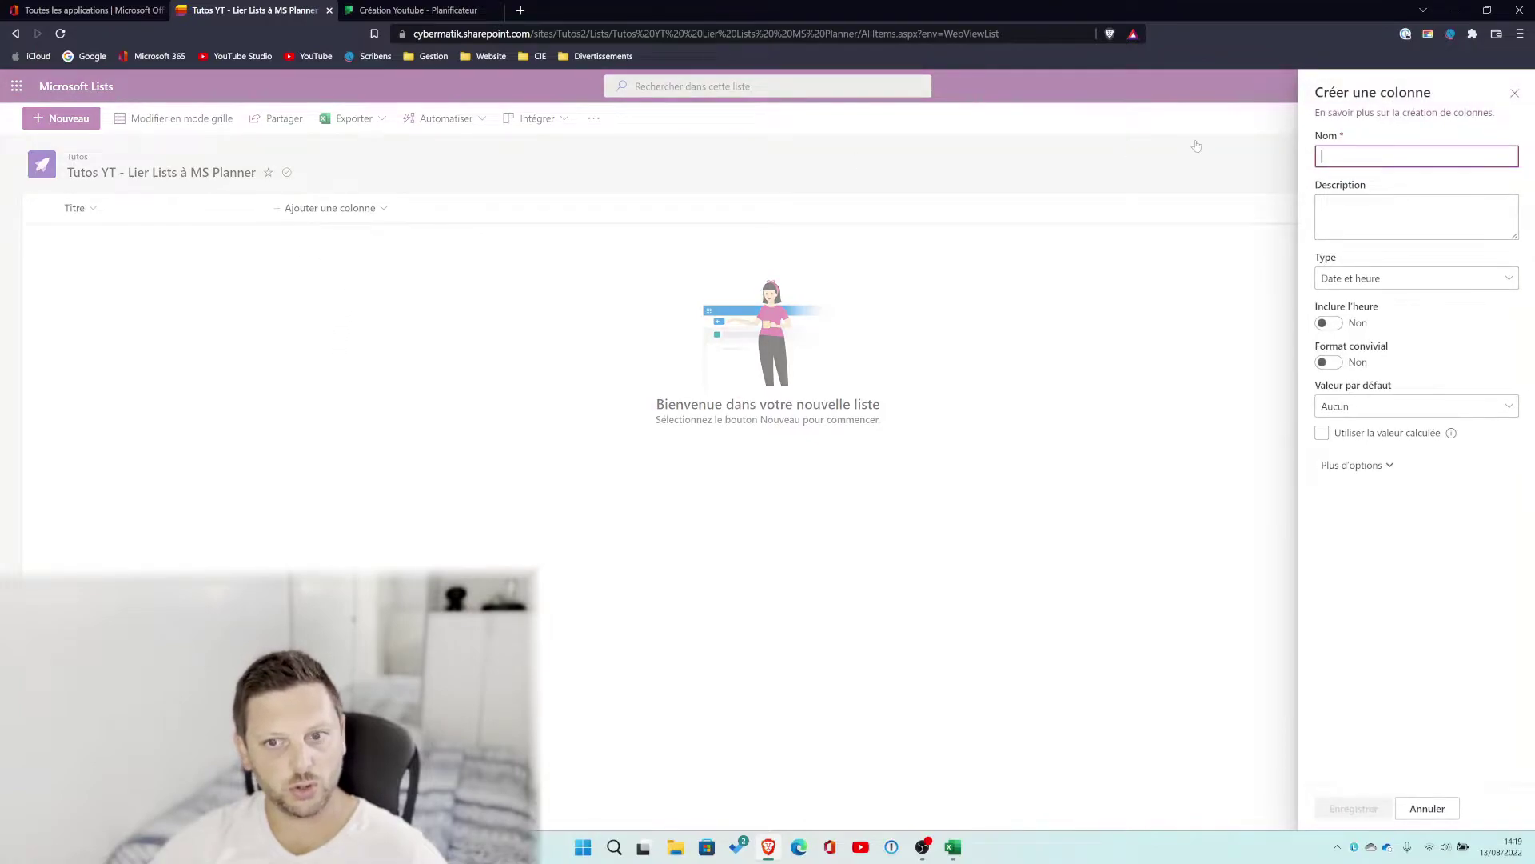
pyautogui.write('Da')
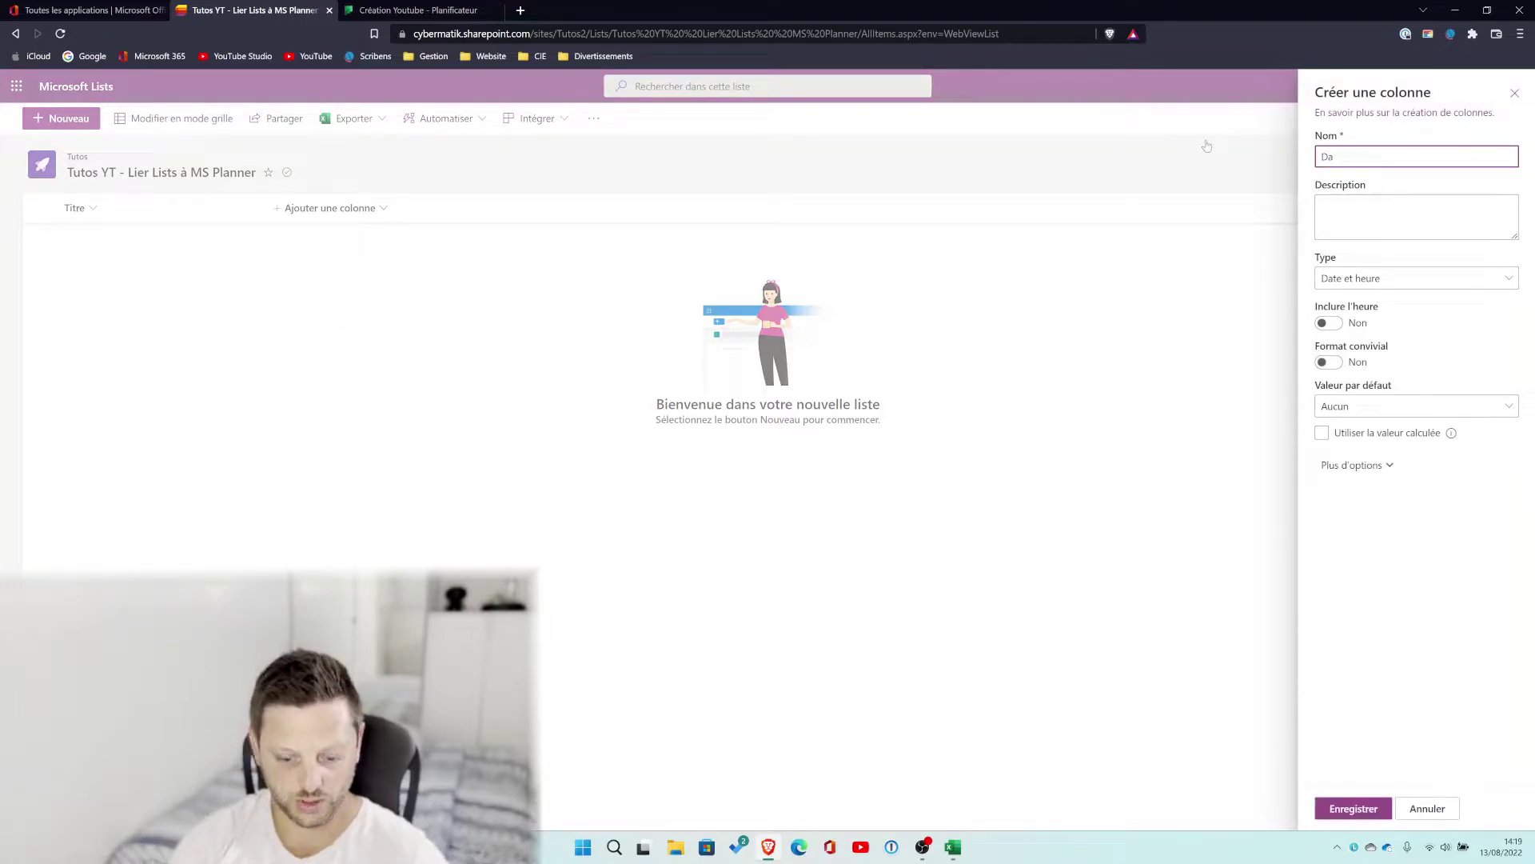
pyautogui.write("te d'échée")
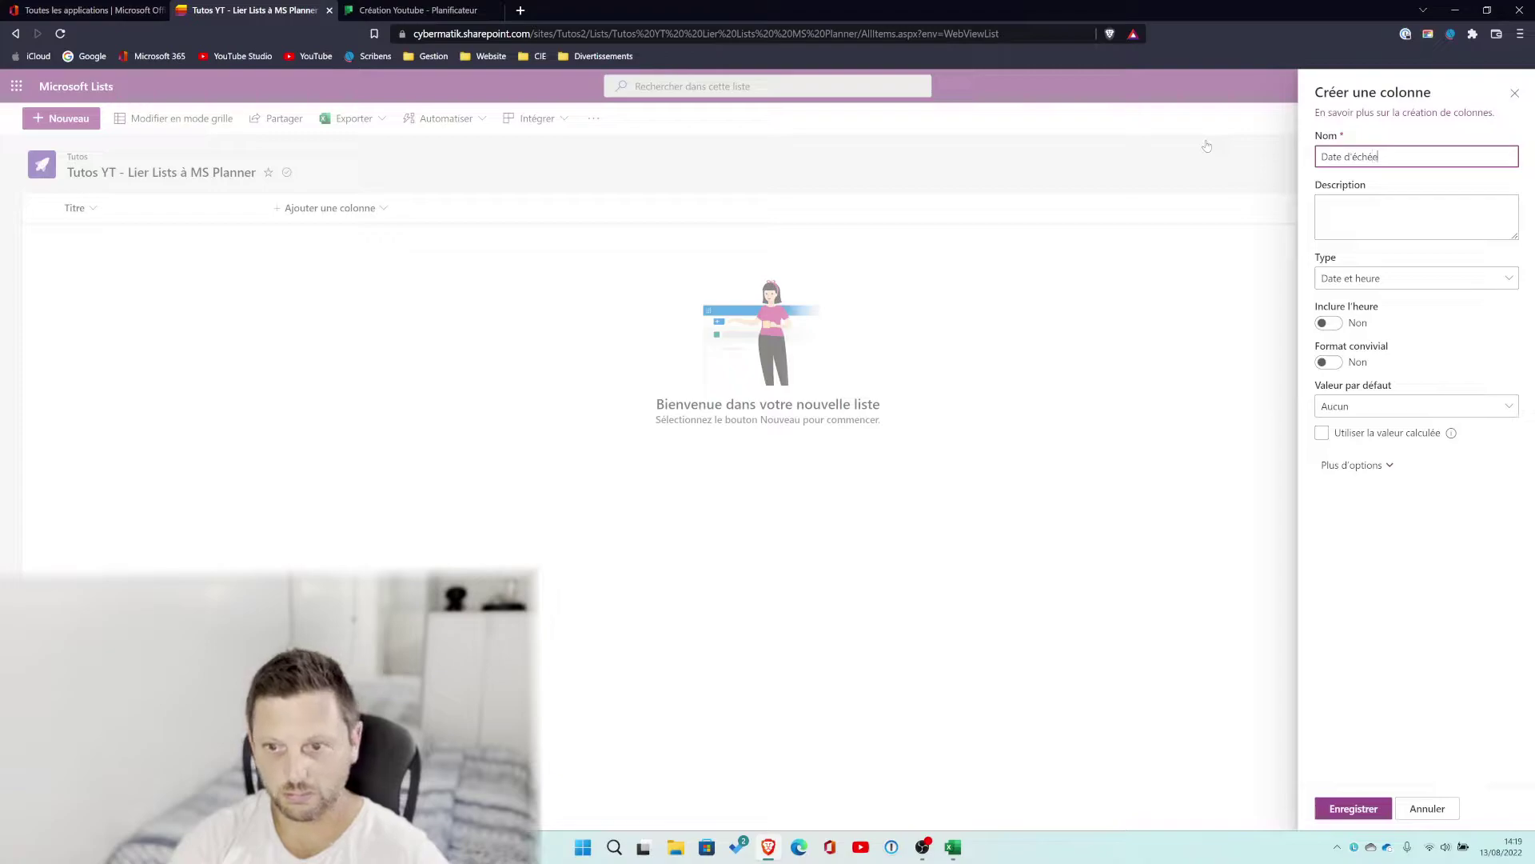
pyautogui.press('BackSpace')
pyautogui.press('BackSpace')
pyautogui.press('BackSpace')
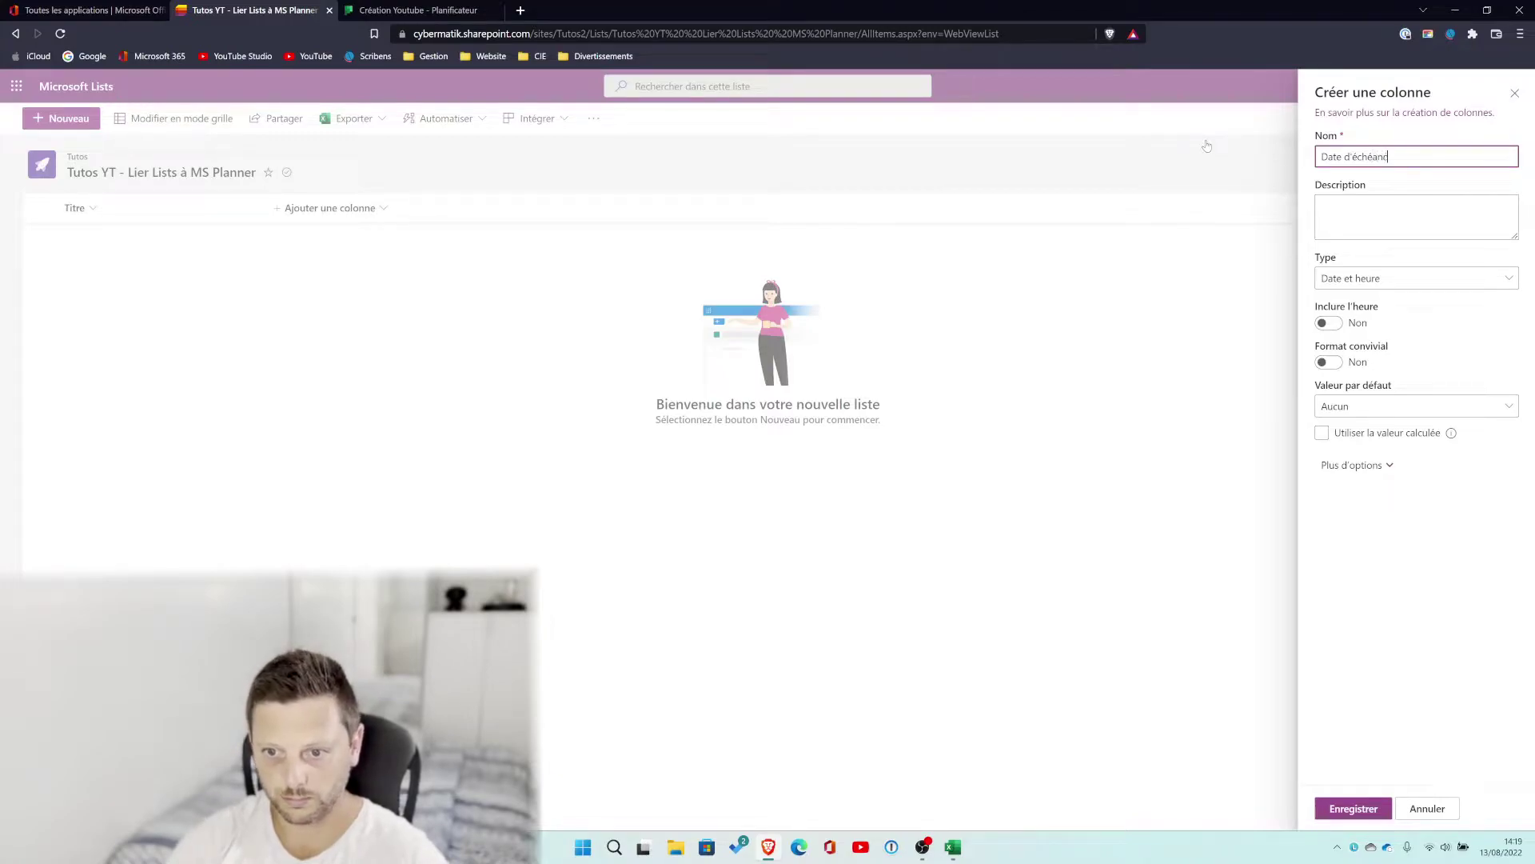
pyautogui.write('e')
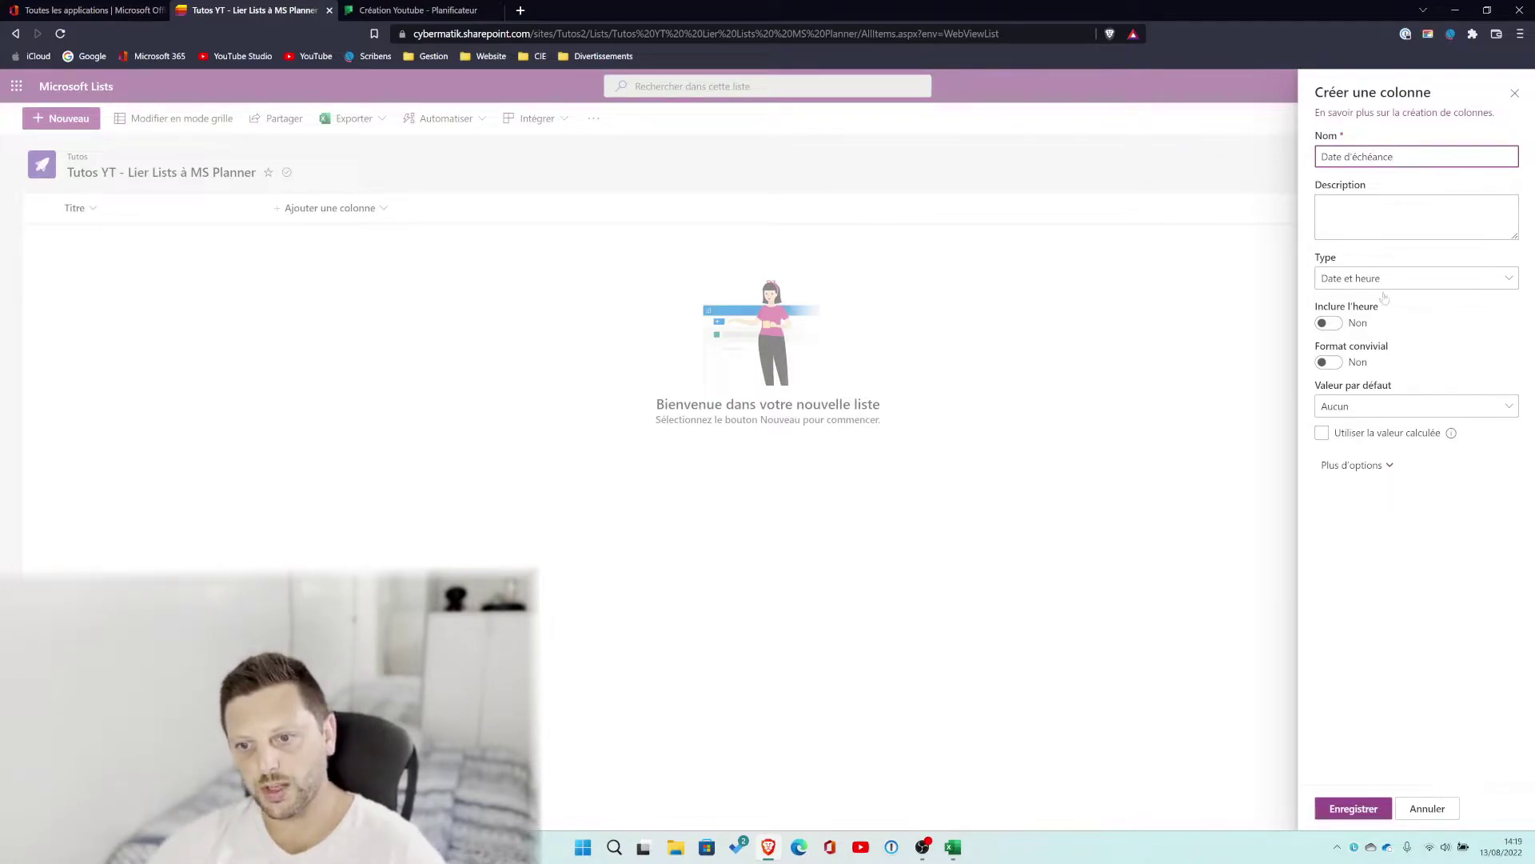
pyautogui.click(1351, 809)
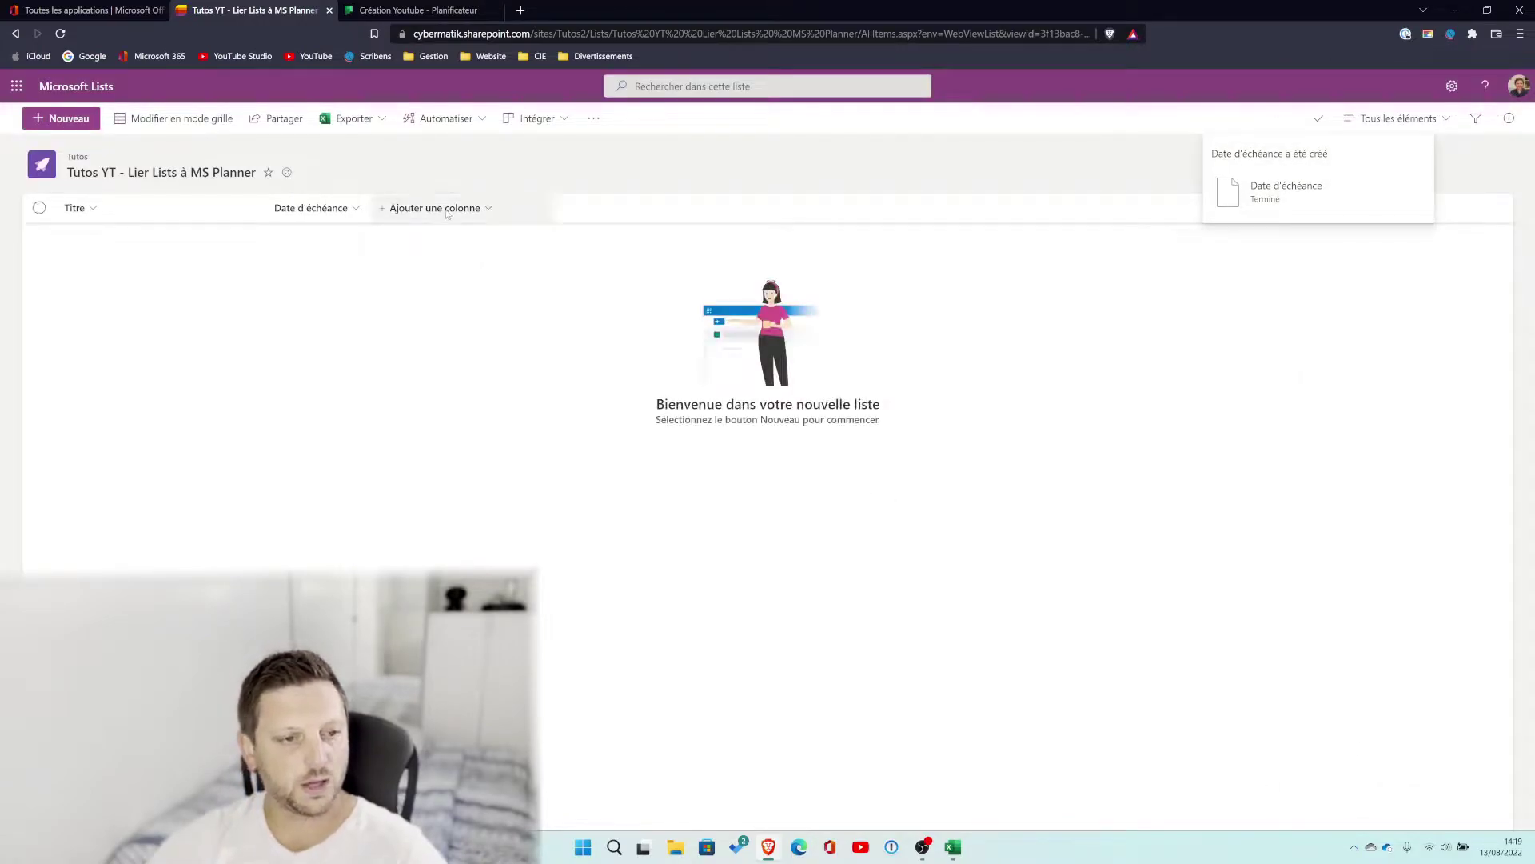
# - Add a Plusieurs lignes de texte column named 'Description complète'
pyautogui.click(442, 208)
pyautogui.click(449, 262)
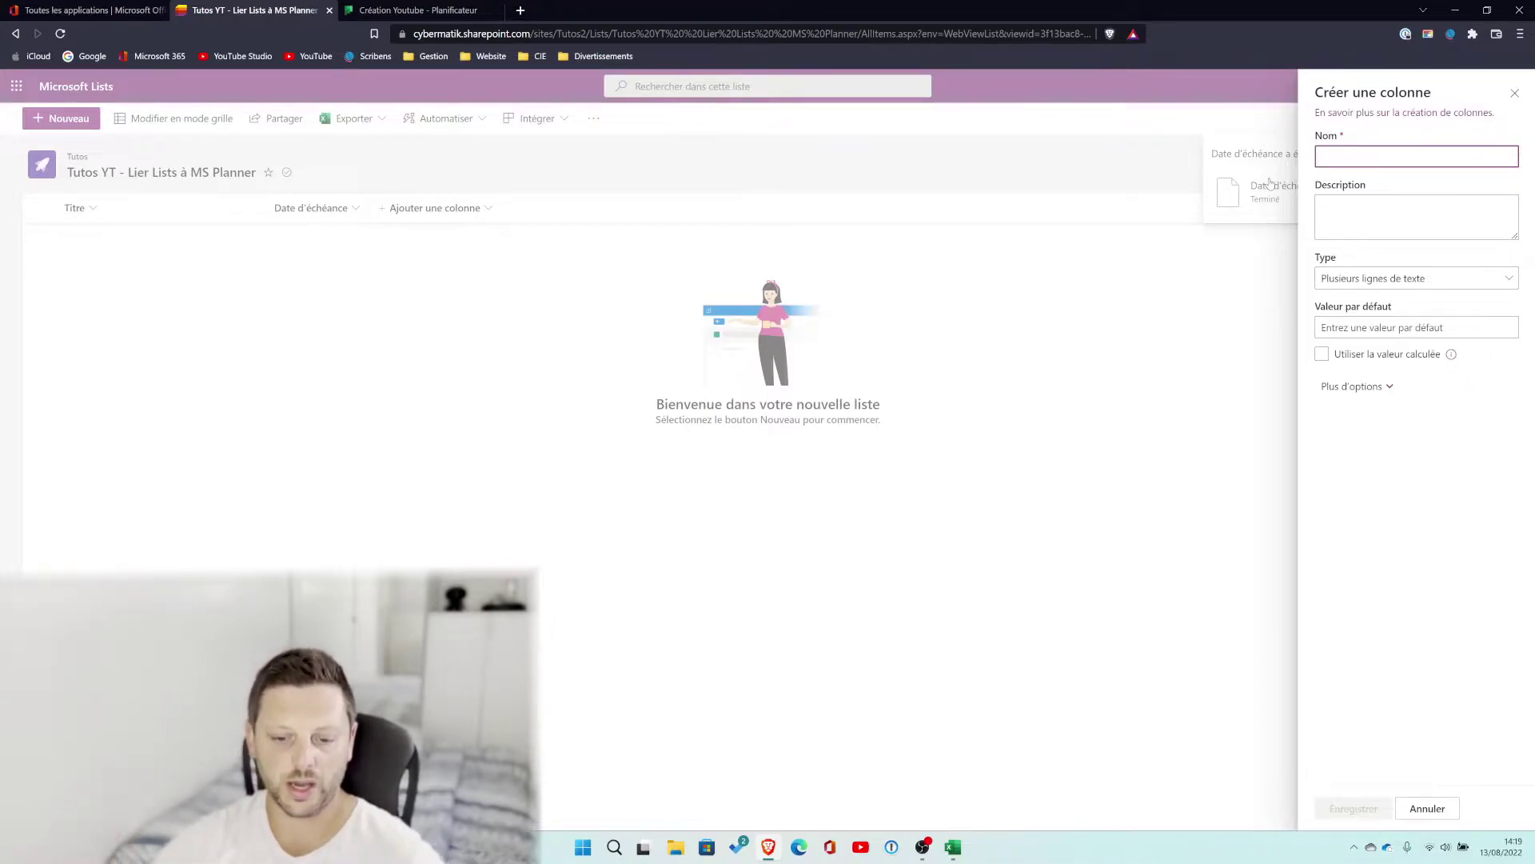
pyautogui.write('Desc')
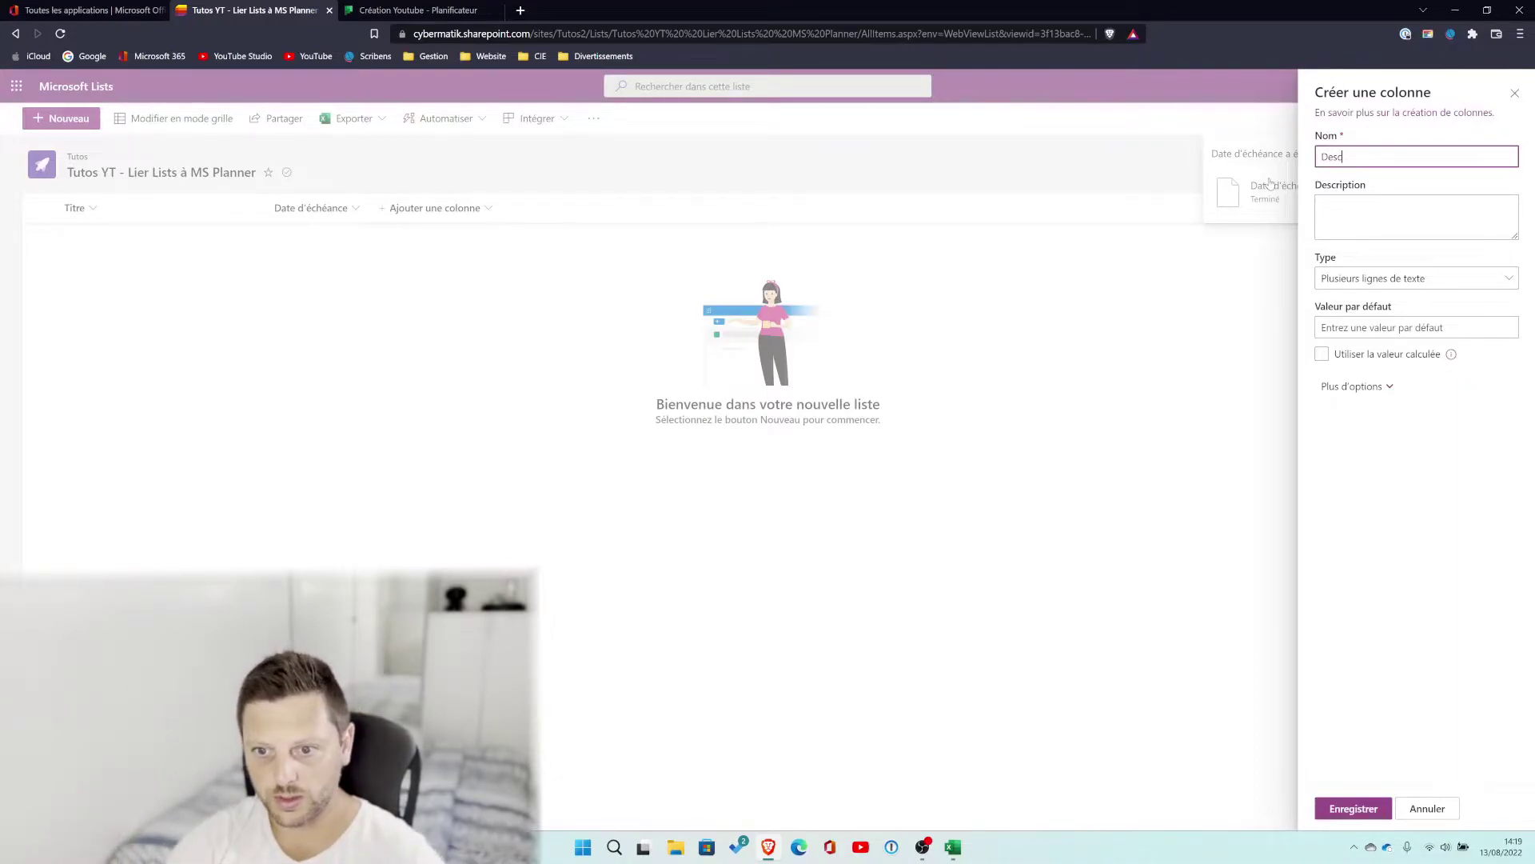
pyautogui.write('ip')
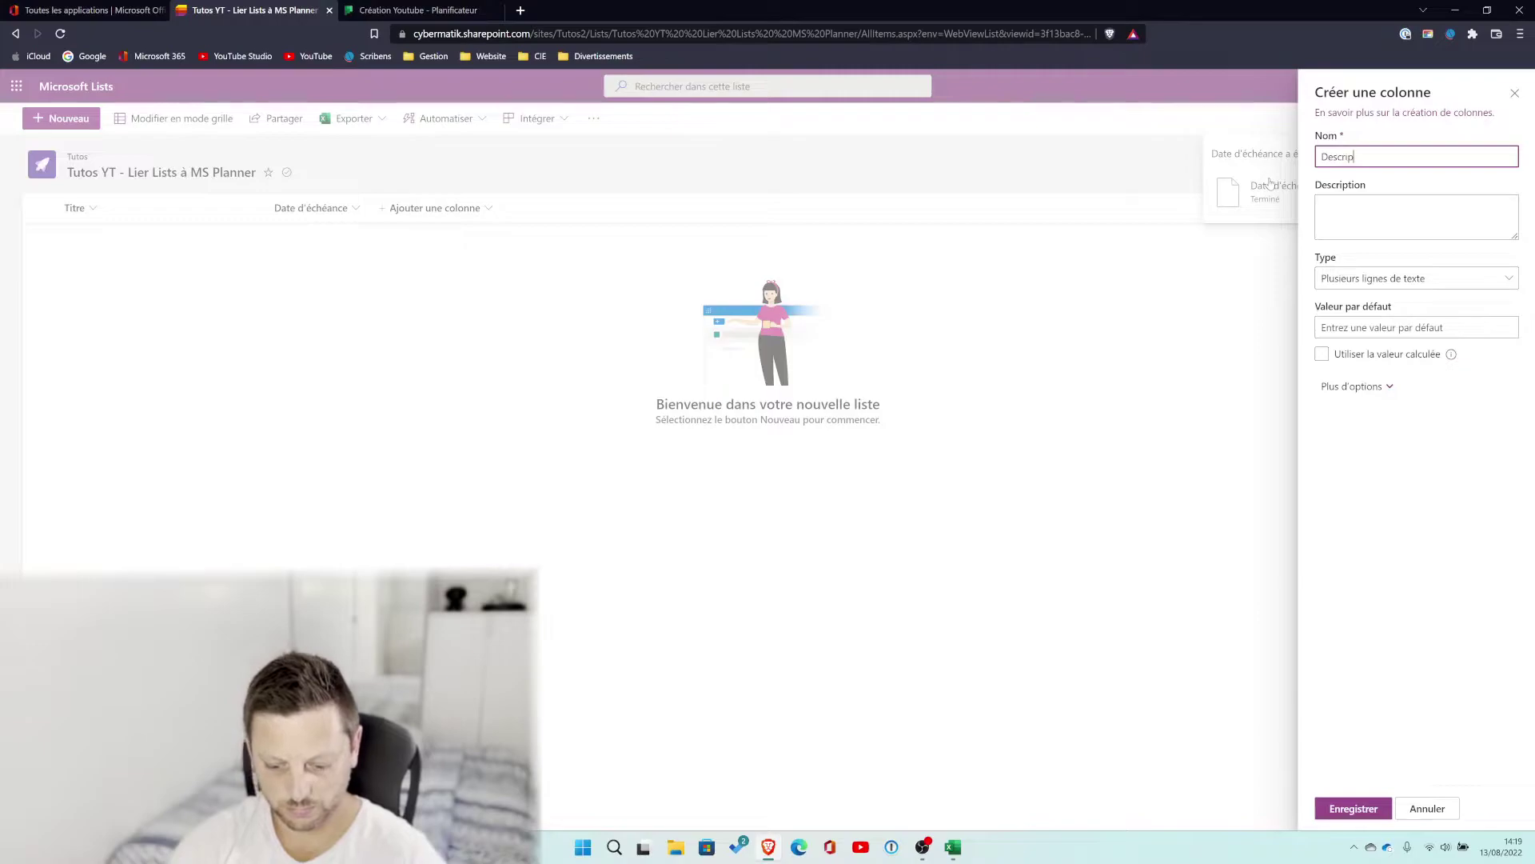
pyautogui.write(' cv')
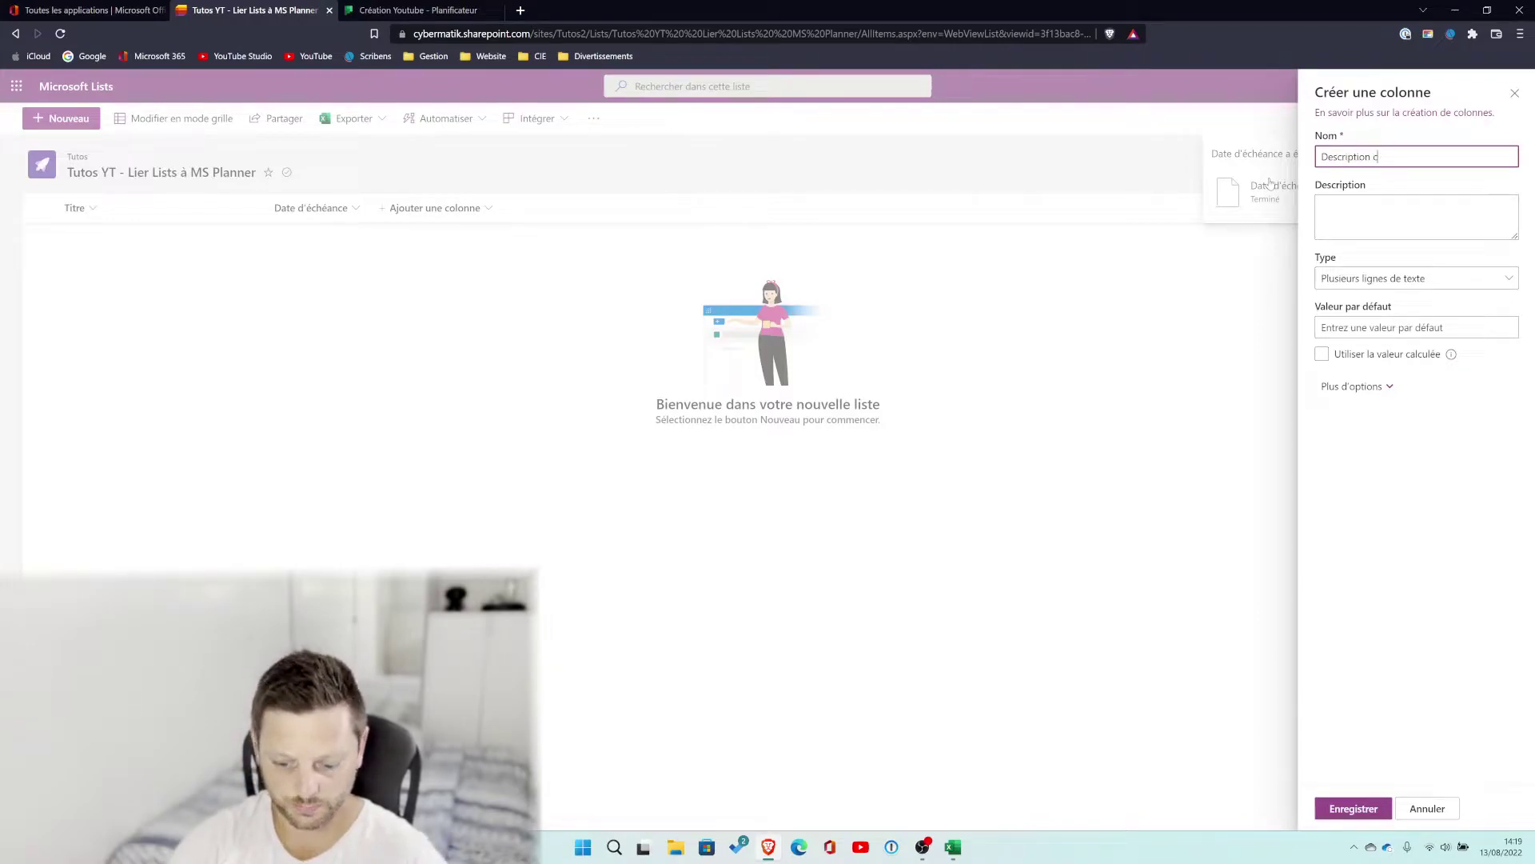
pyautogui.write('omplète')
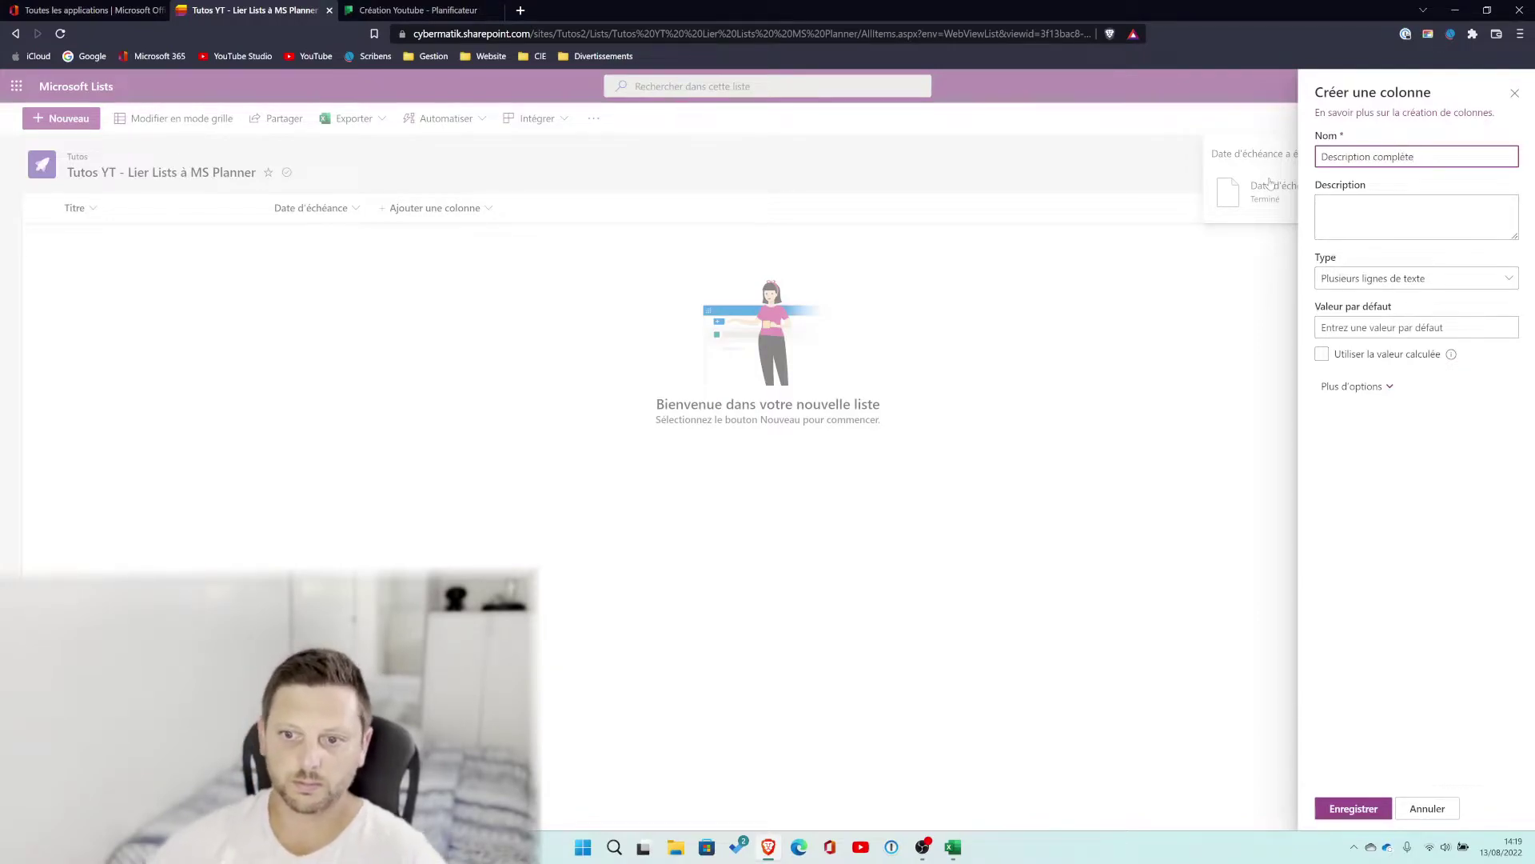
pyautogui.click(1352, 802)
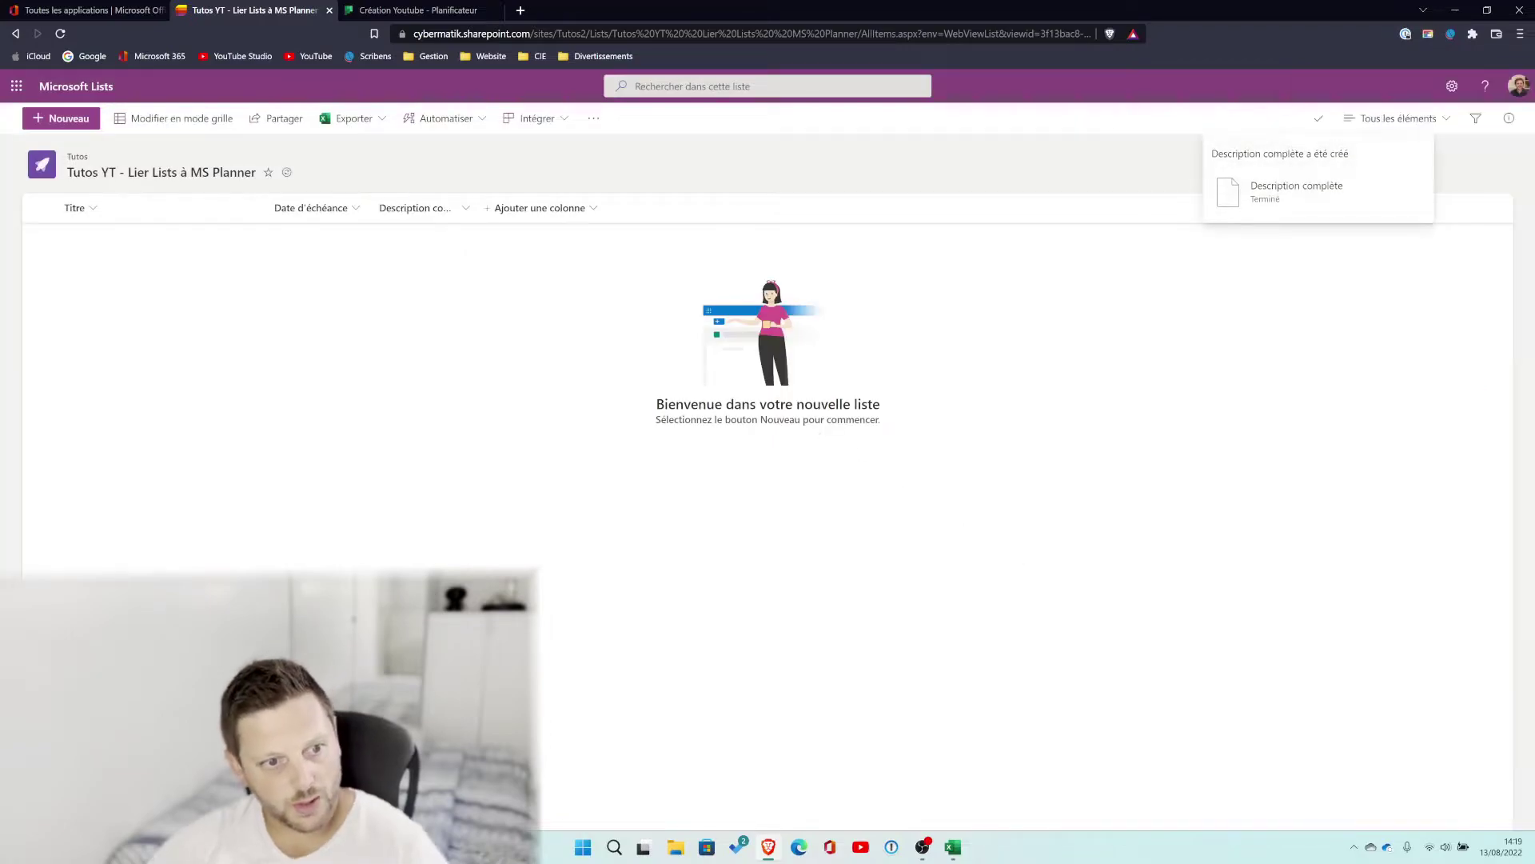
# - Add a Lien hypertexte column named 'Lien vers l'action' to the Tutos YT list
pyautogui.click(590, 209)
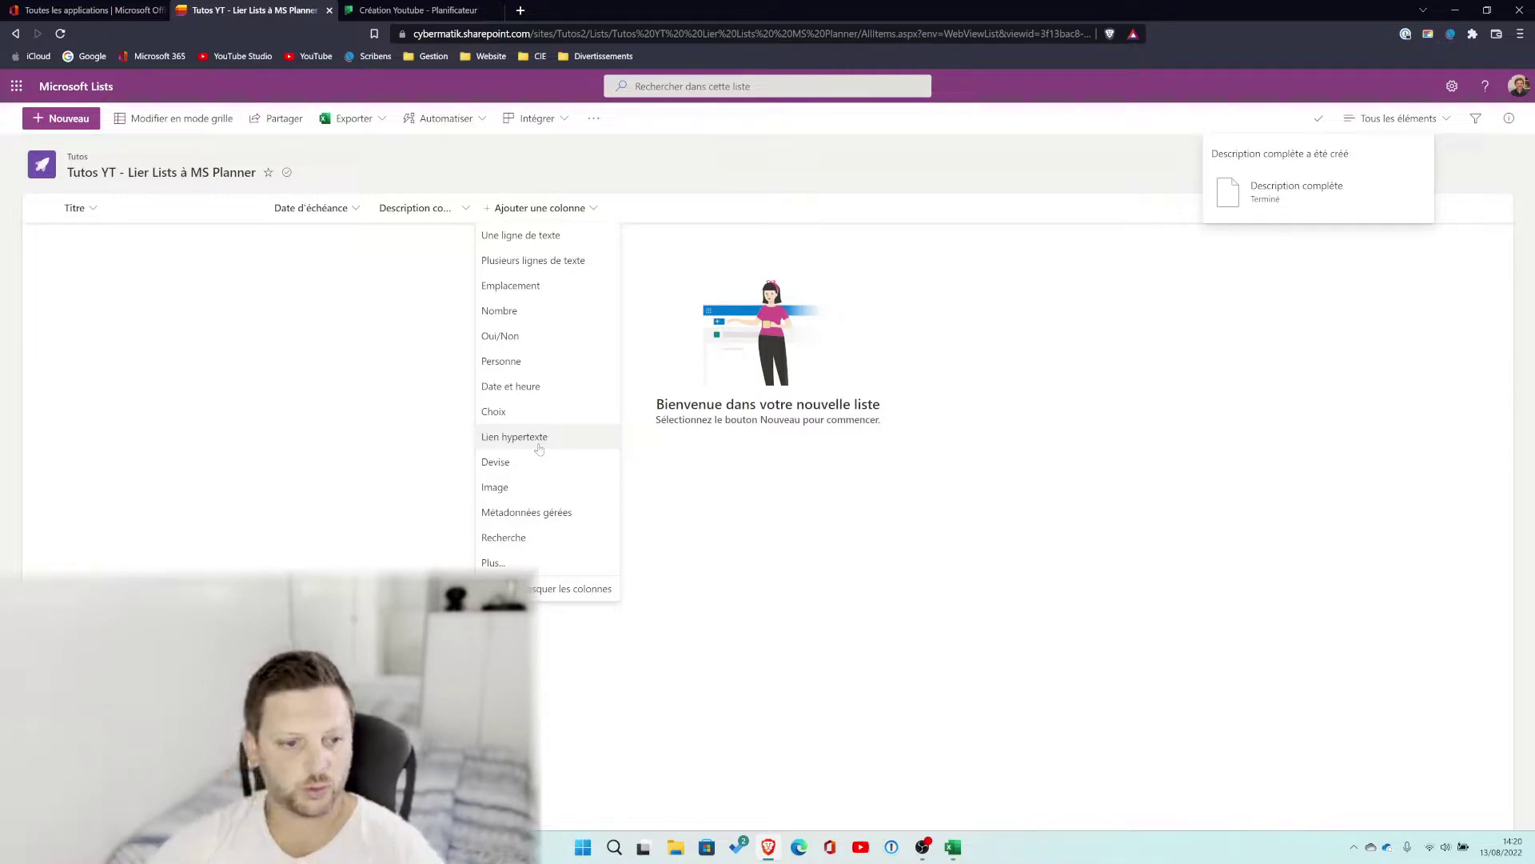
pyautogui.click(543, 438)
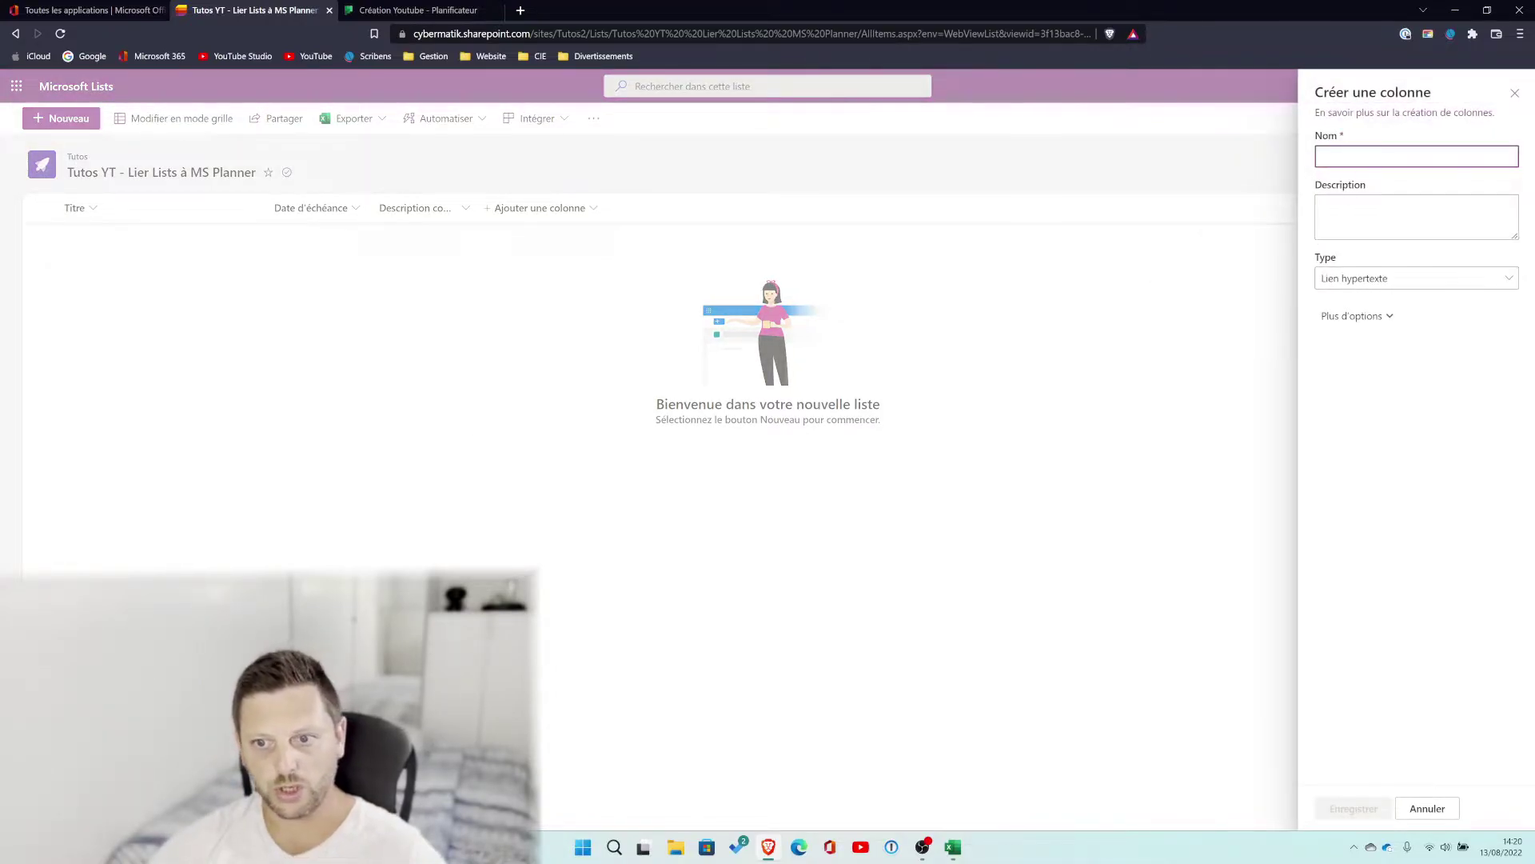
pyautogui.write('Lien')
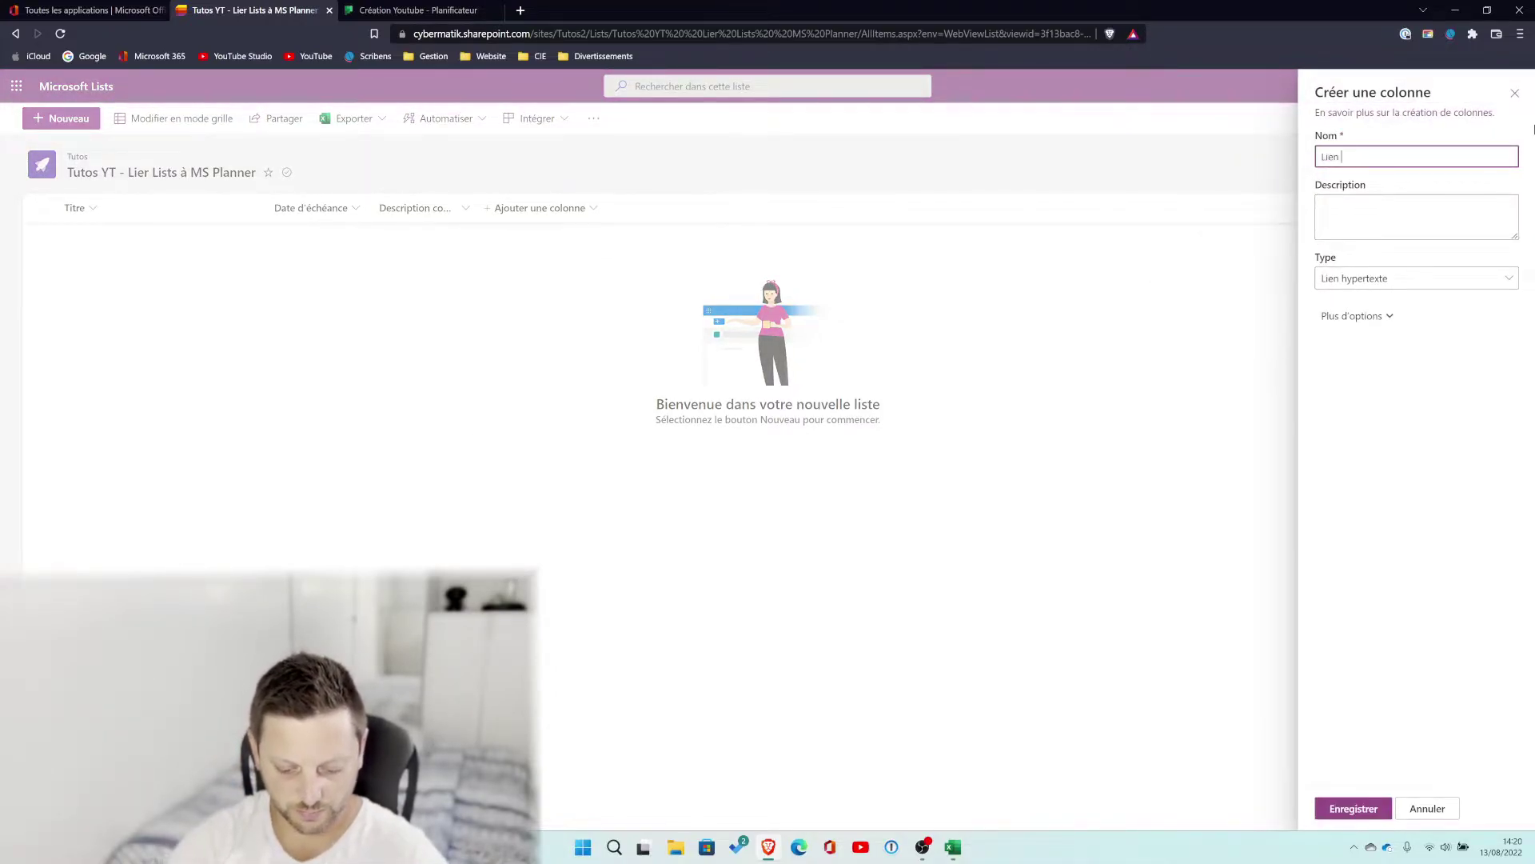
pyautogui.write("s l'action")
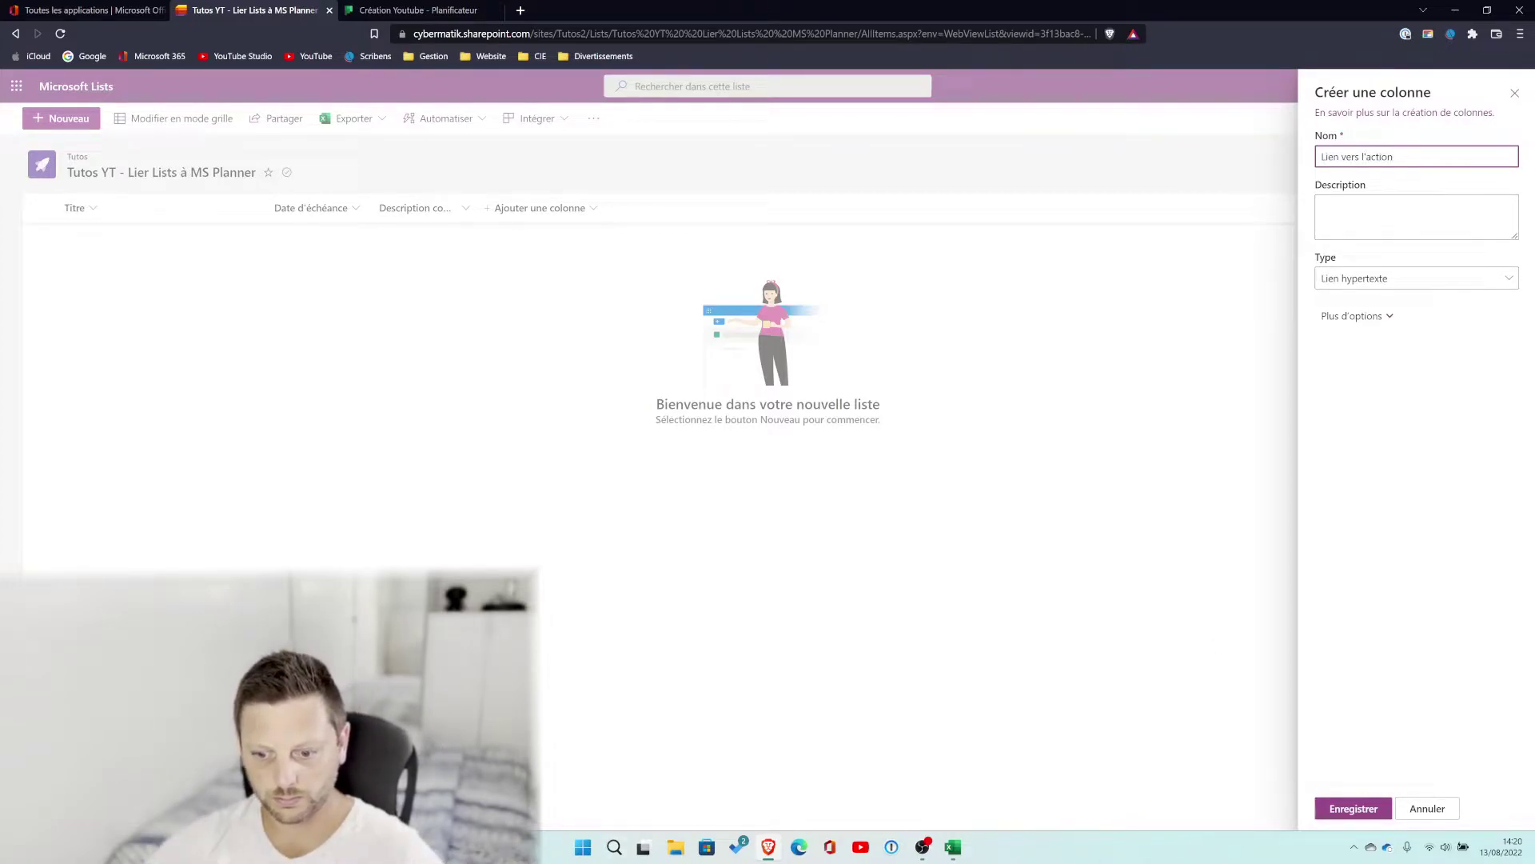
pyautogui.click(1353, 808)
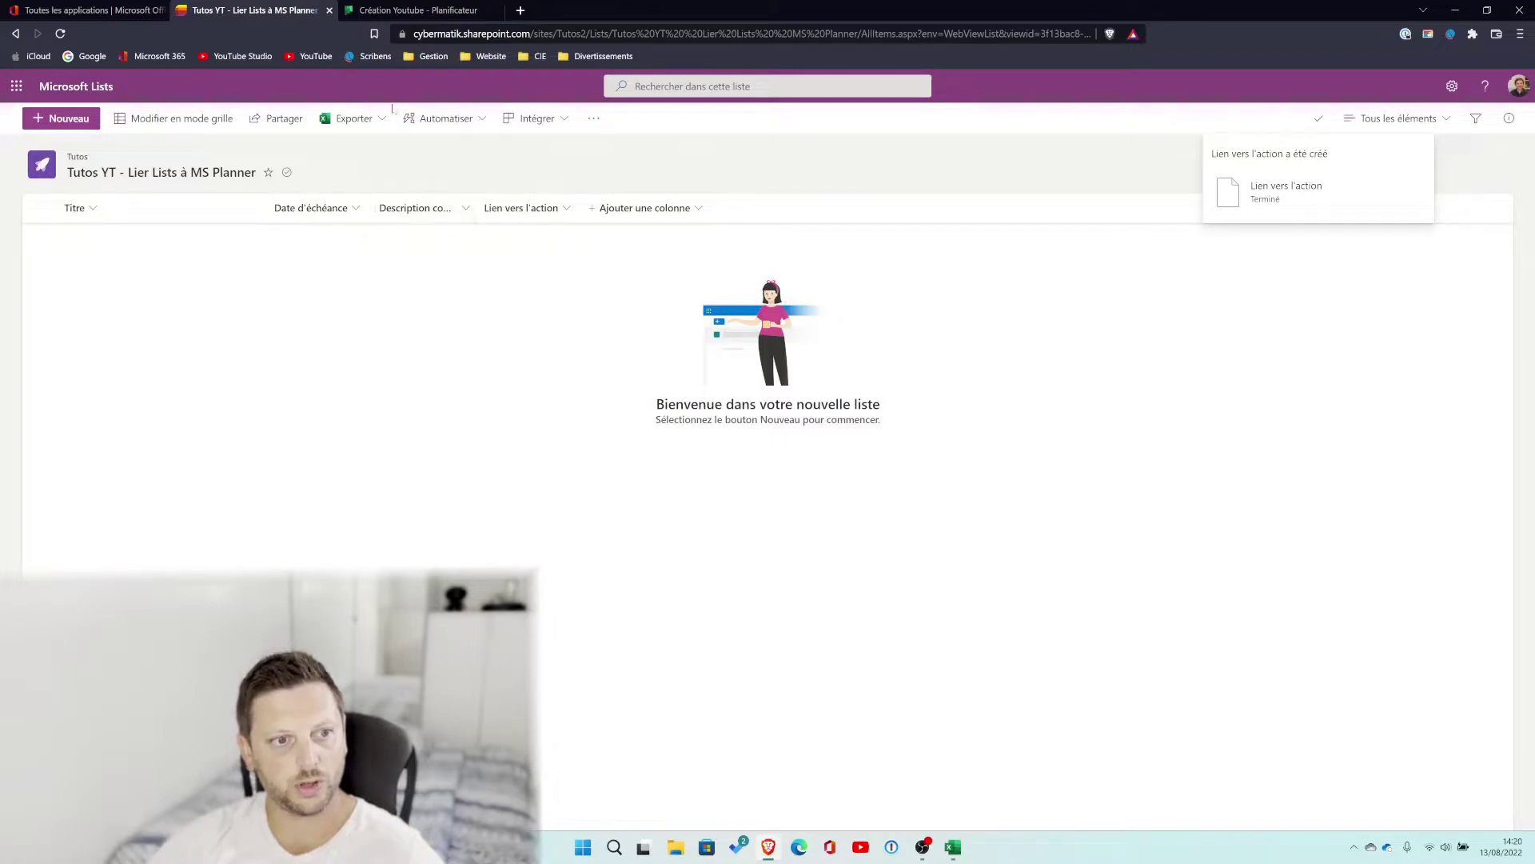
pyautogui.click(60, 118)
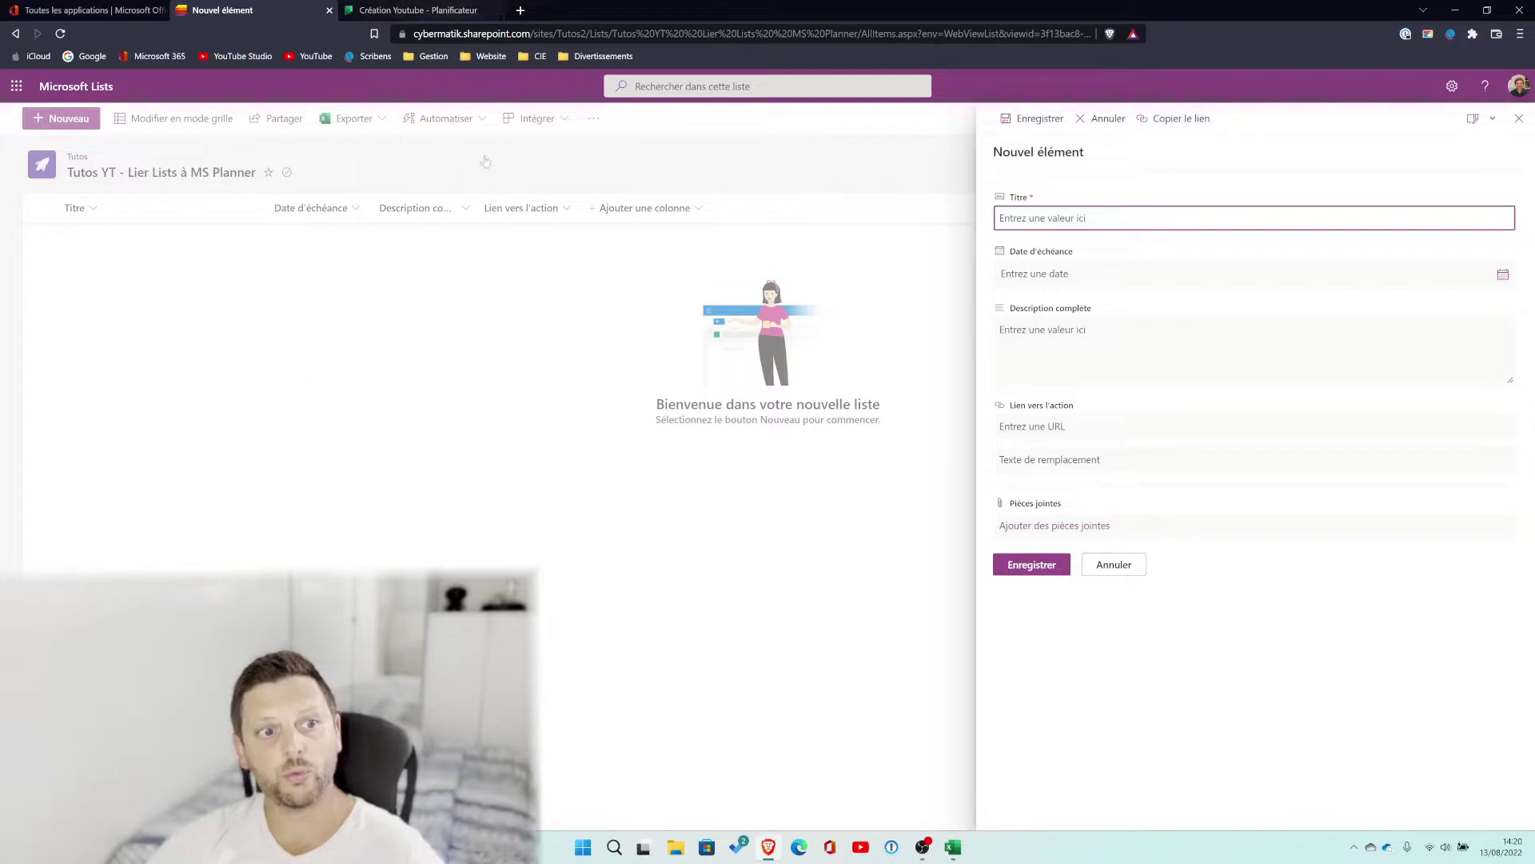
# - Discard the blank new item and go to the Microsoft 365 'Toutes les applications' page
pyautogui.click(420, 10)
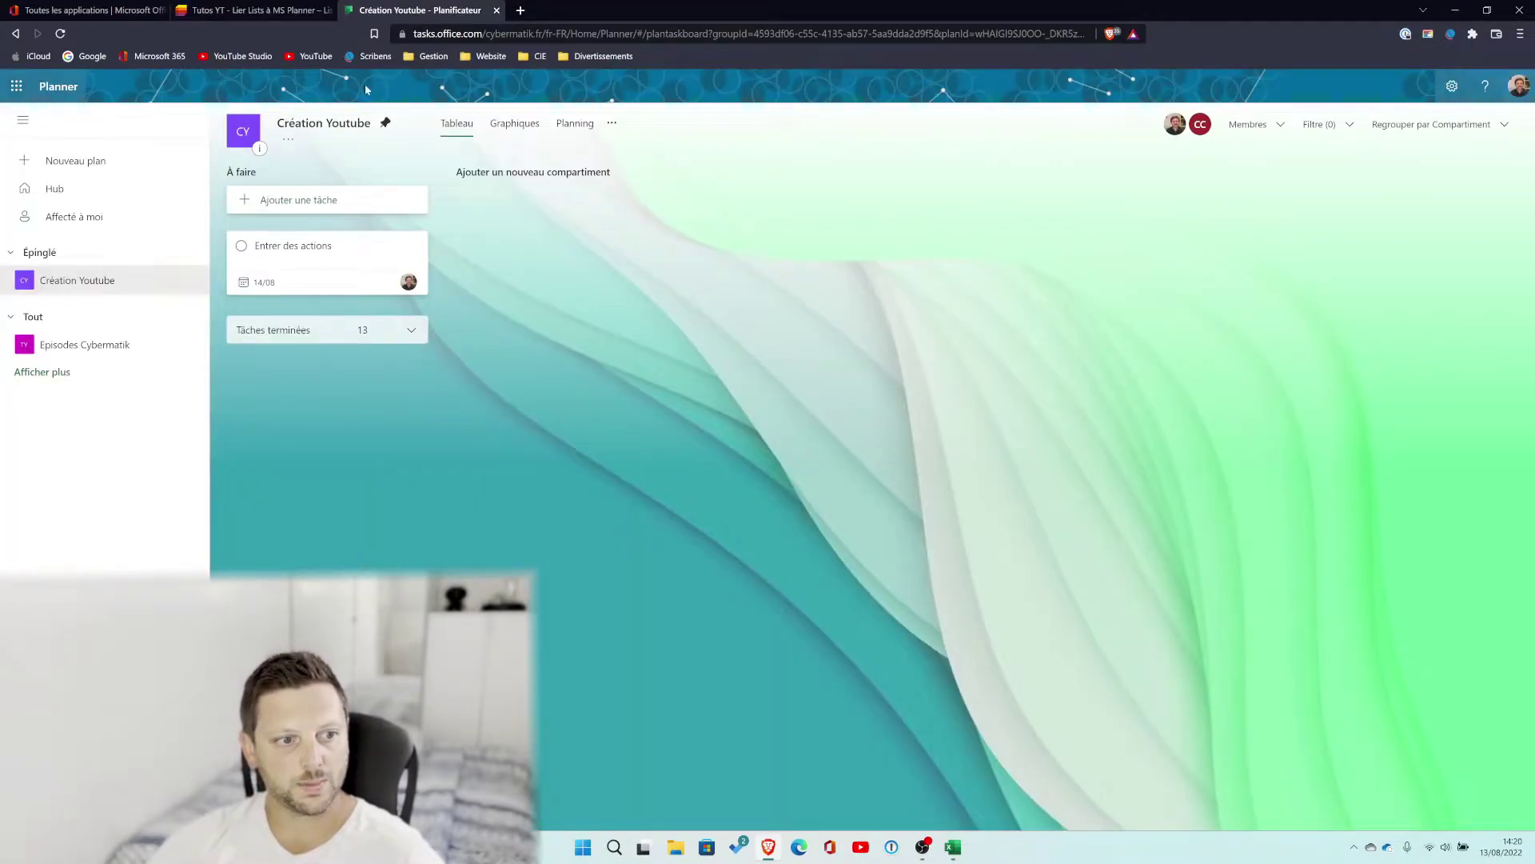
pyautogui.click(254, 10)
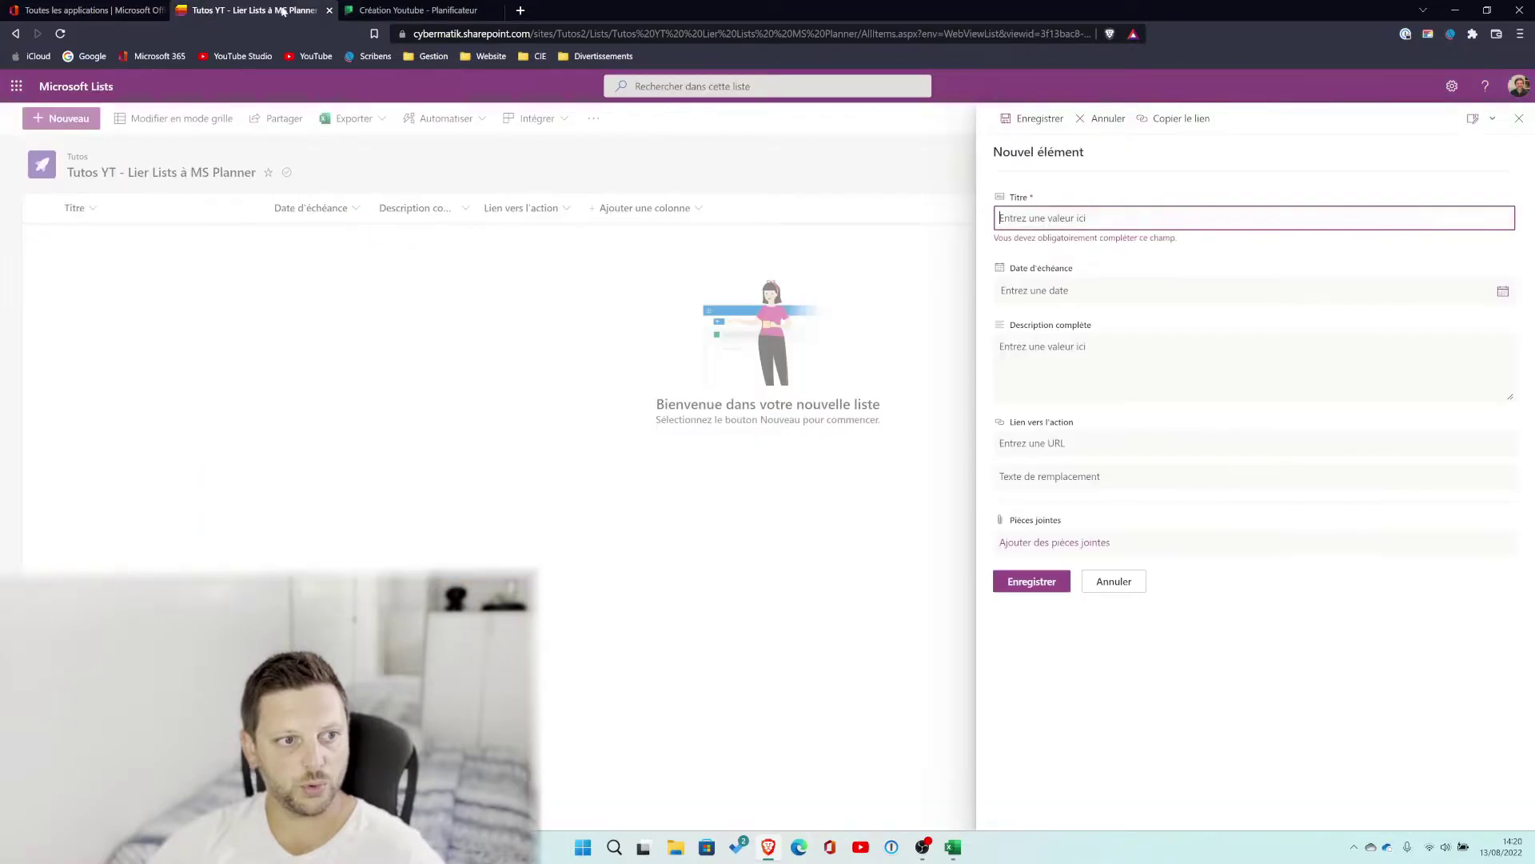
pyautogui.click(1519, 117)
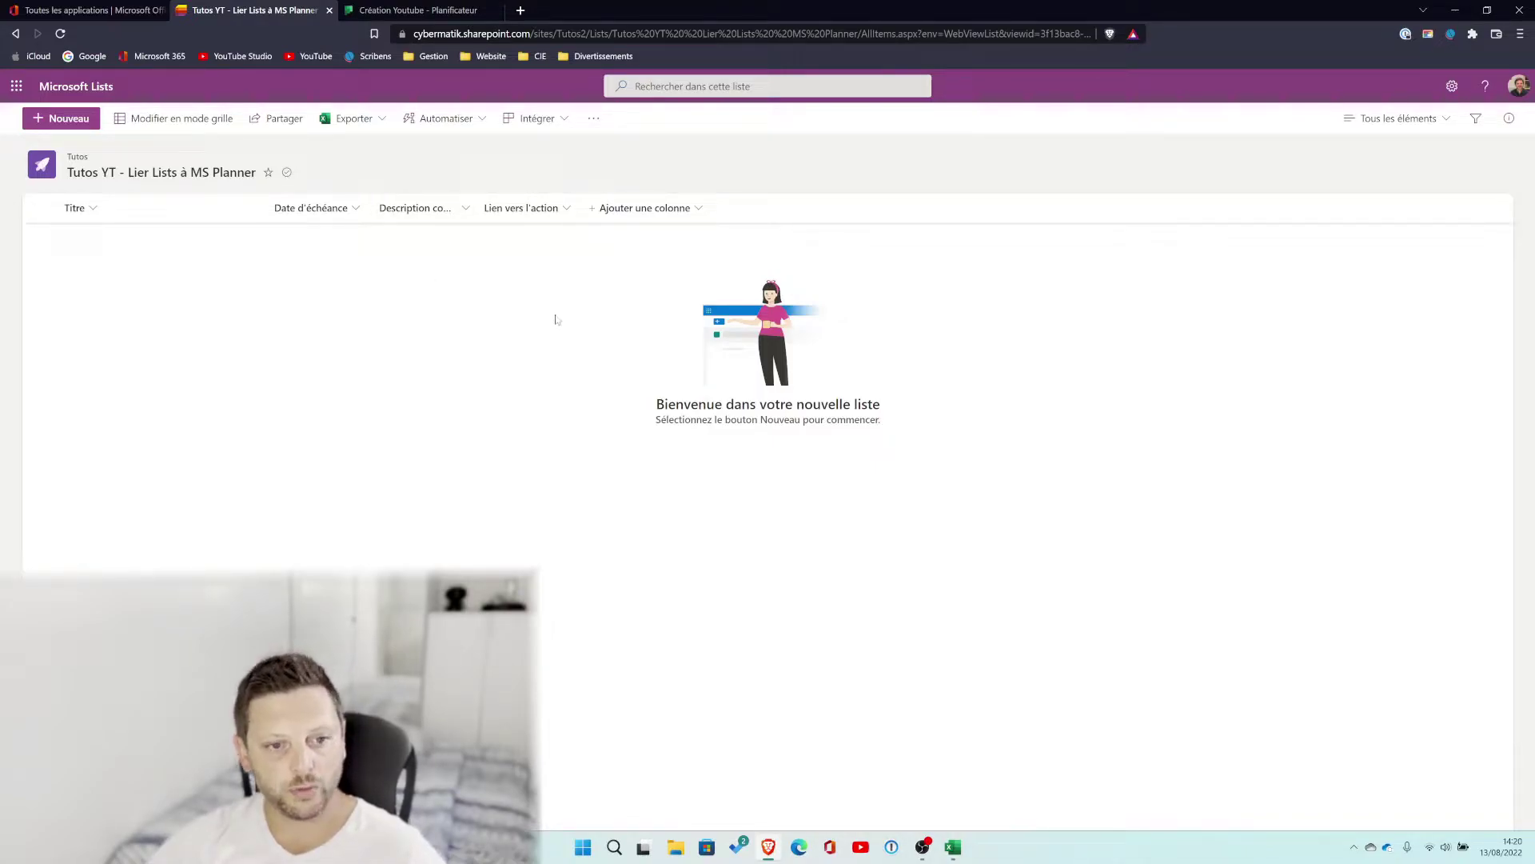
pyautogui.click(80, 9)
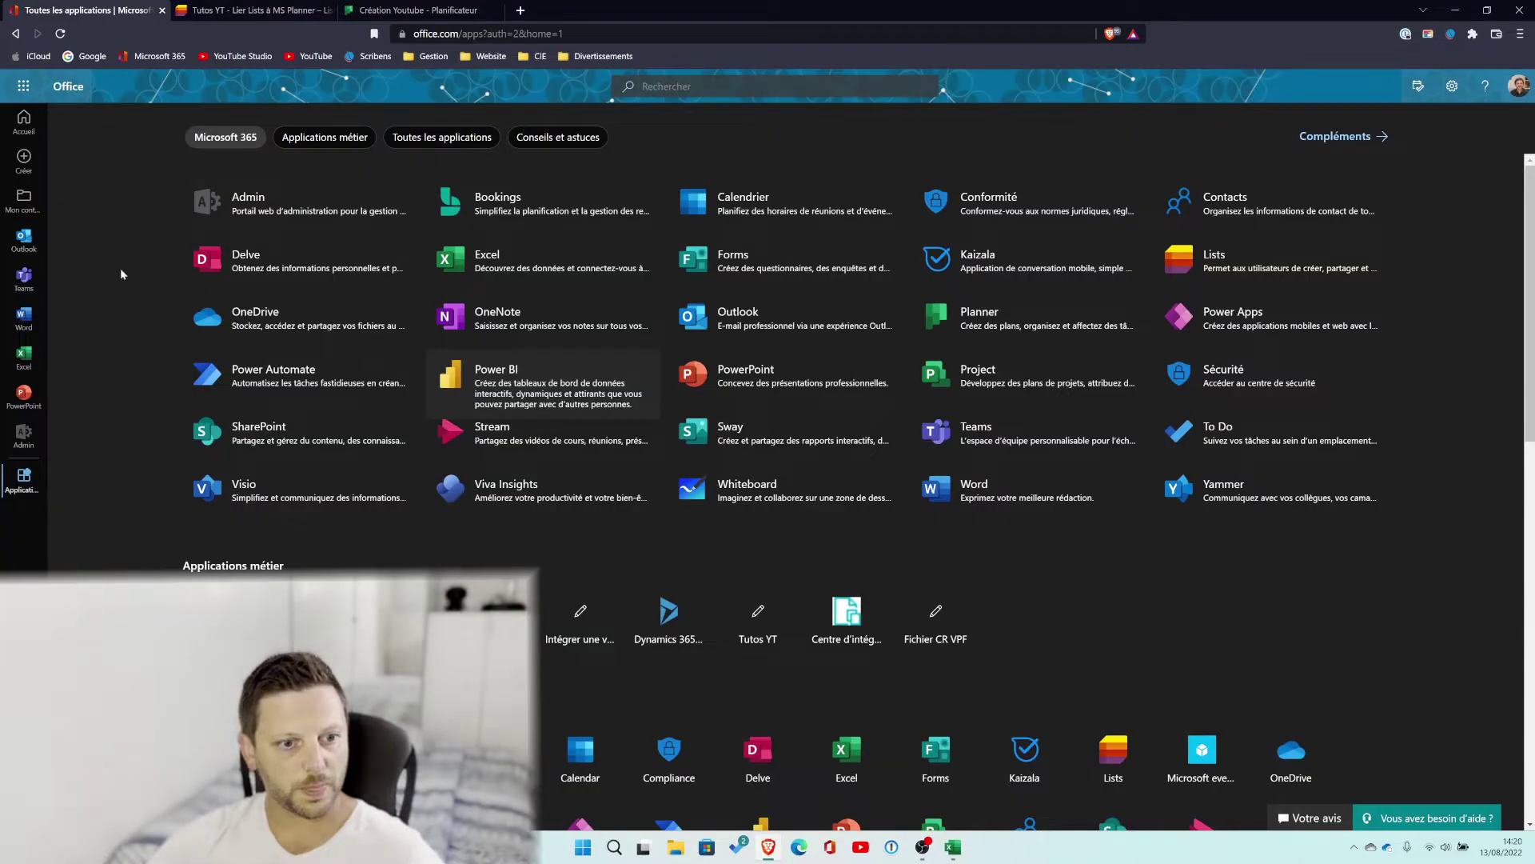
# - Launch Power Automate from the Microsoft 365 apps page
pyautogui.click(274, 372)
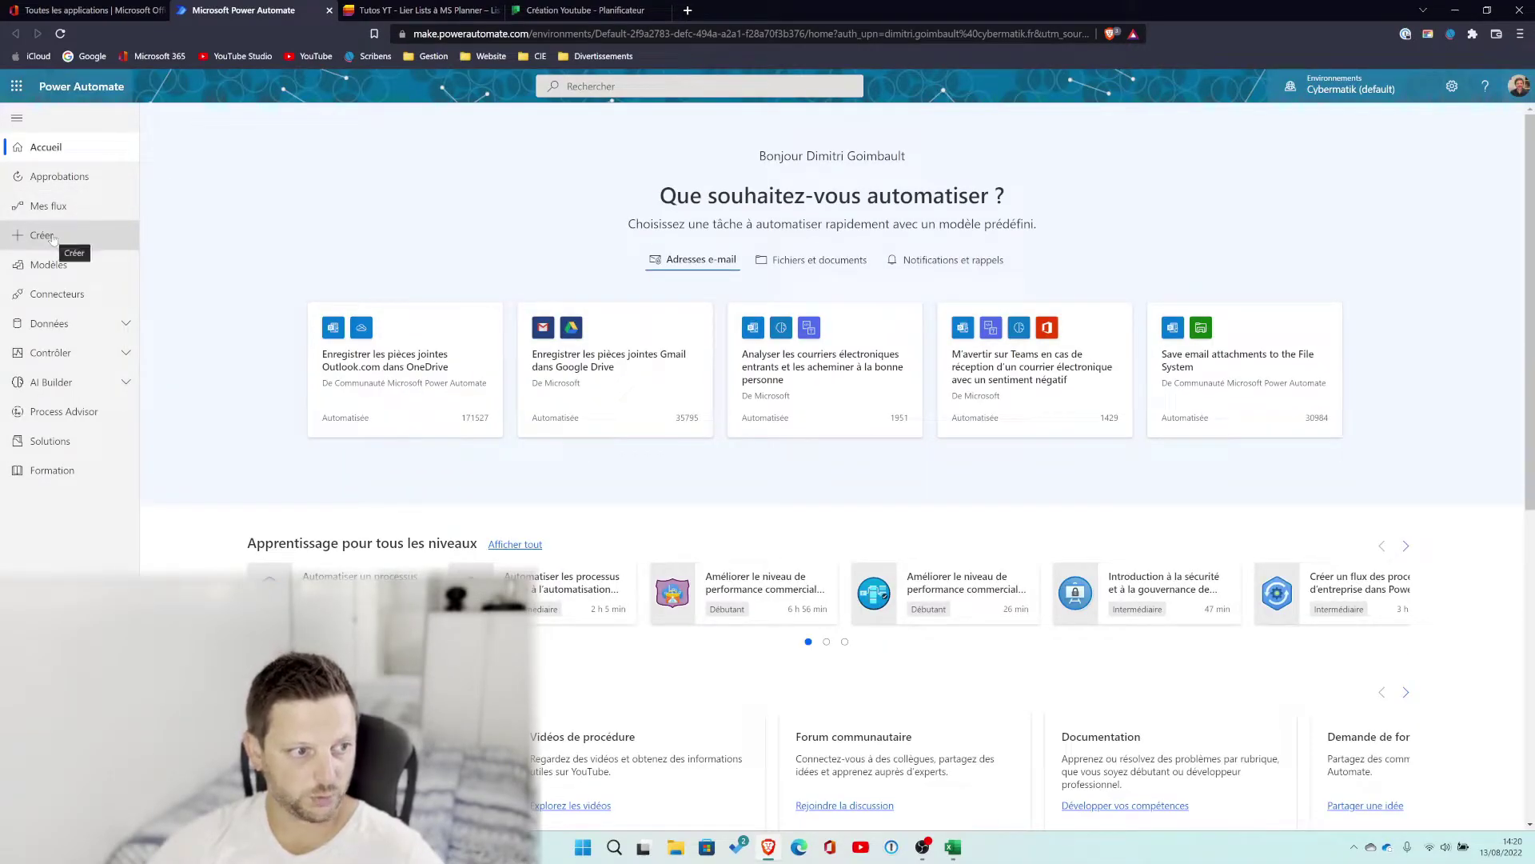
# - Start an automated cloud flow named 'Lien List Planner Tuto YT'
pyautogui.click(52, 238)
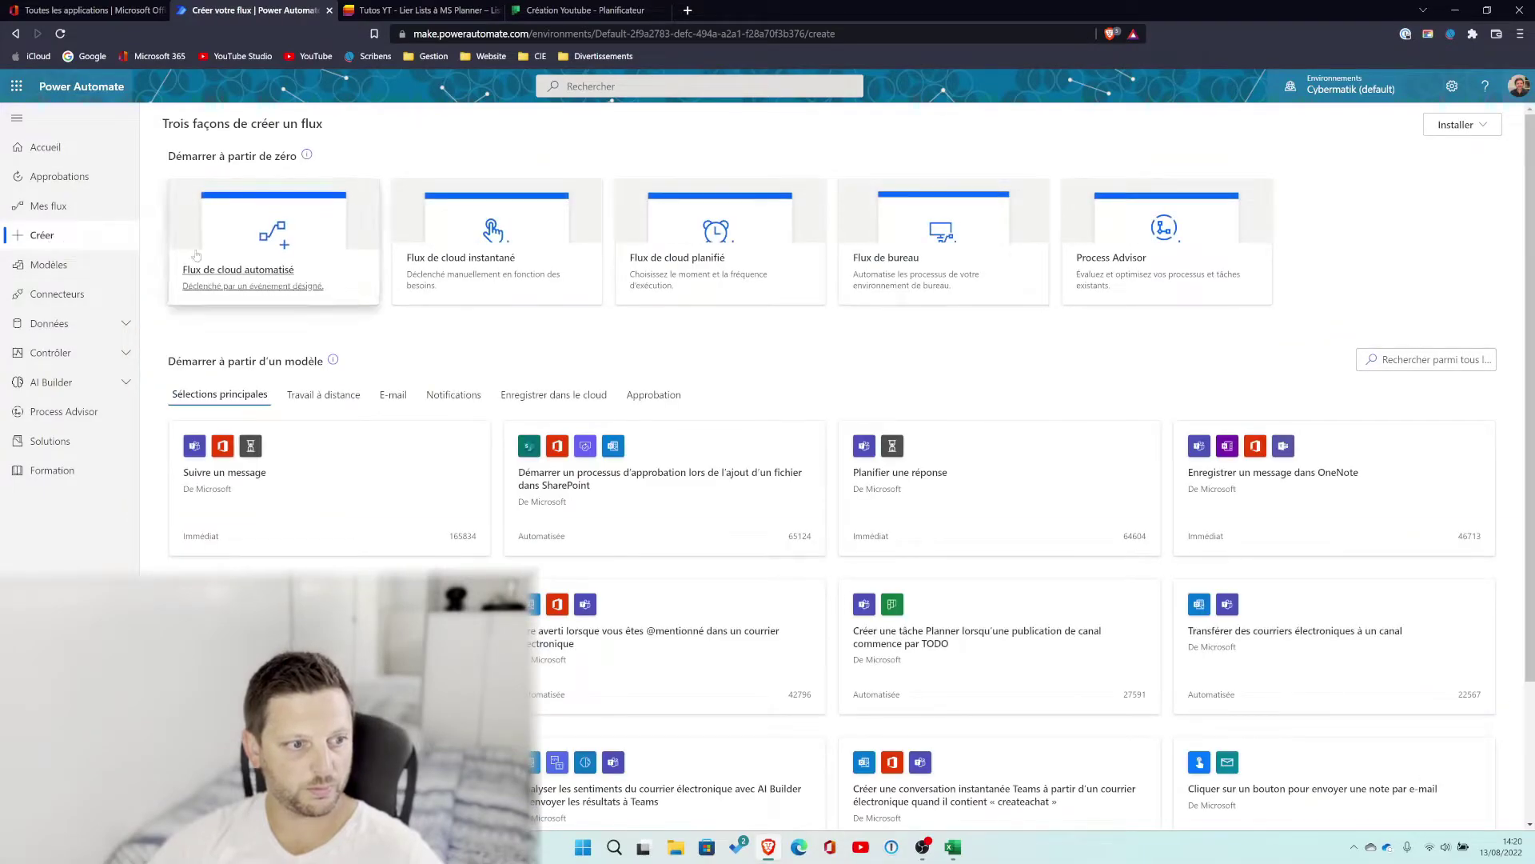
pyautogui.click(283, 255)
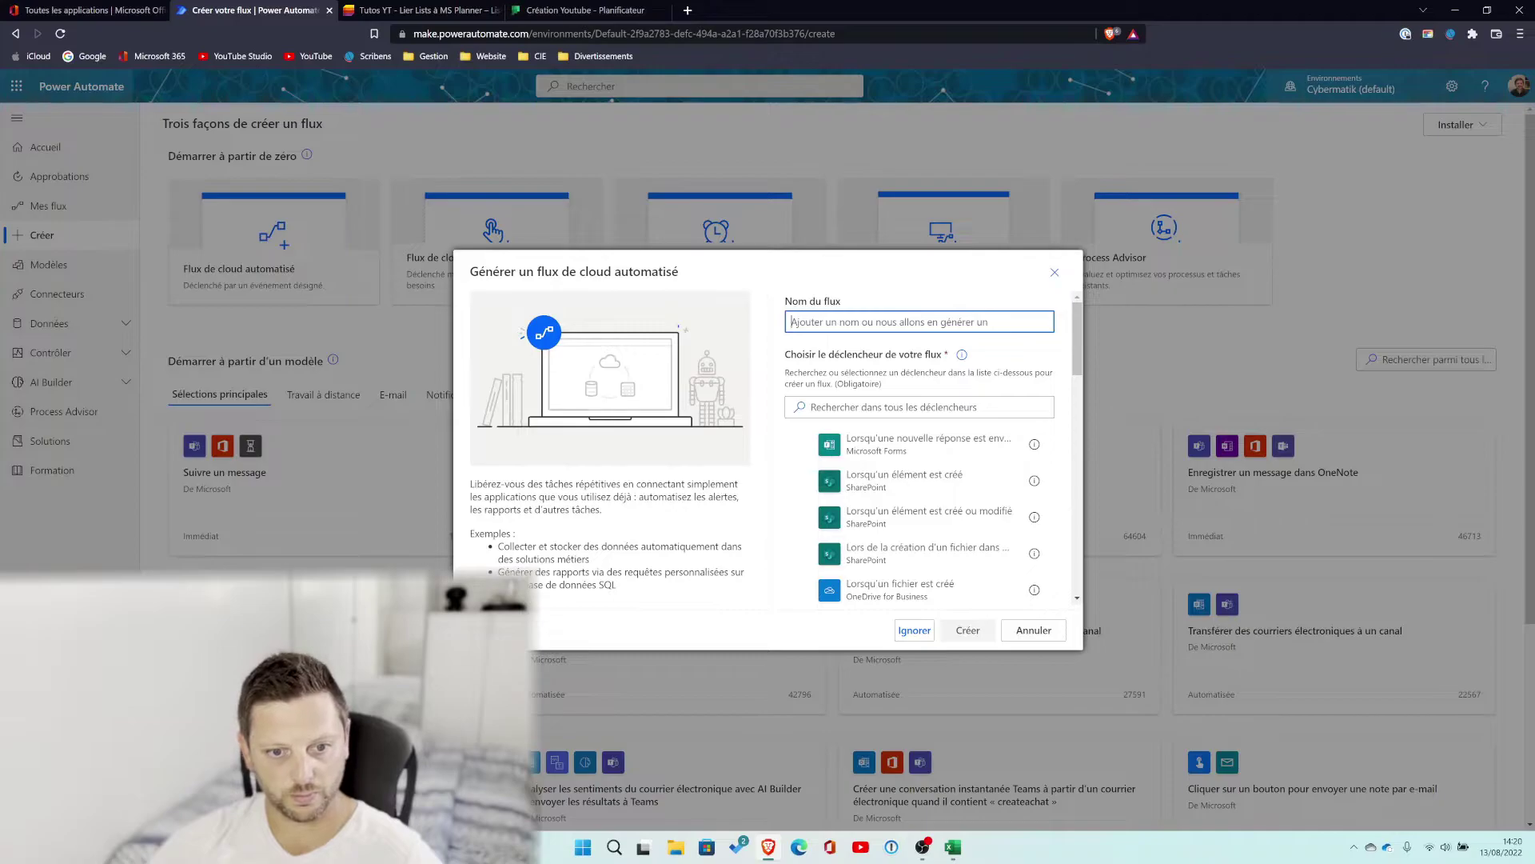
pyautogui.write('Lien Lis')
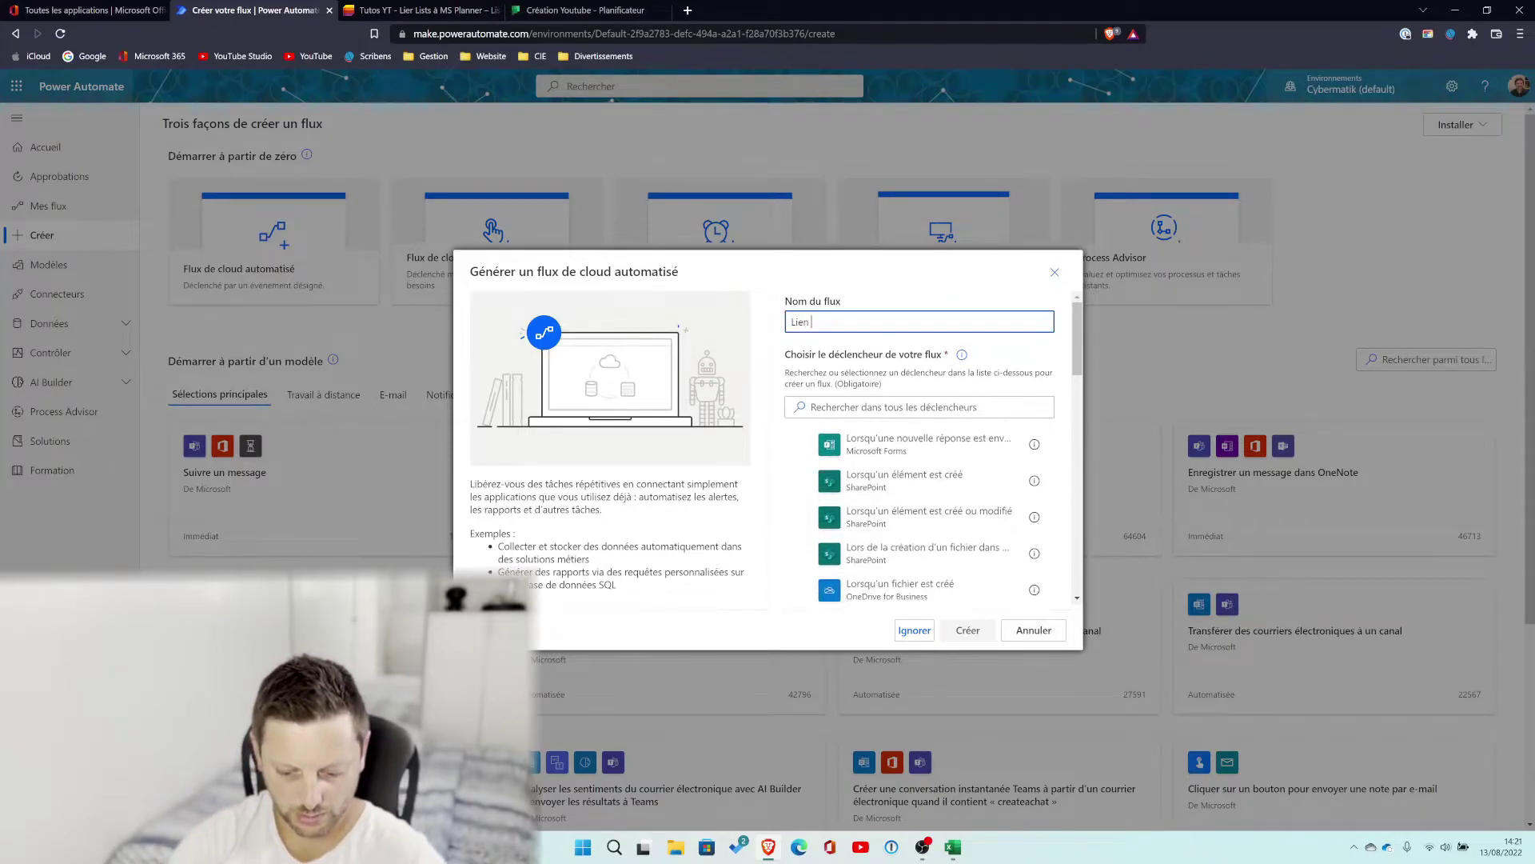
pyautogui.write('t ')
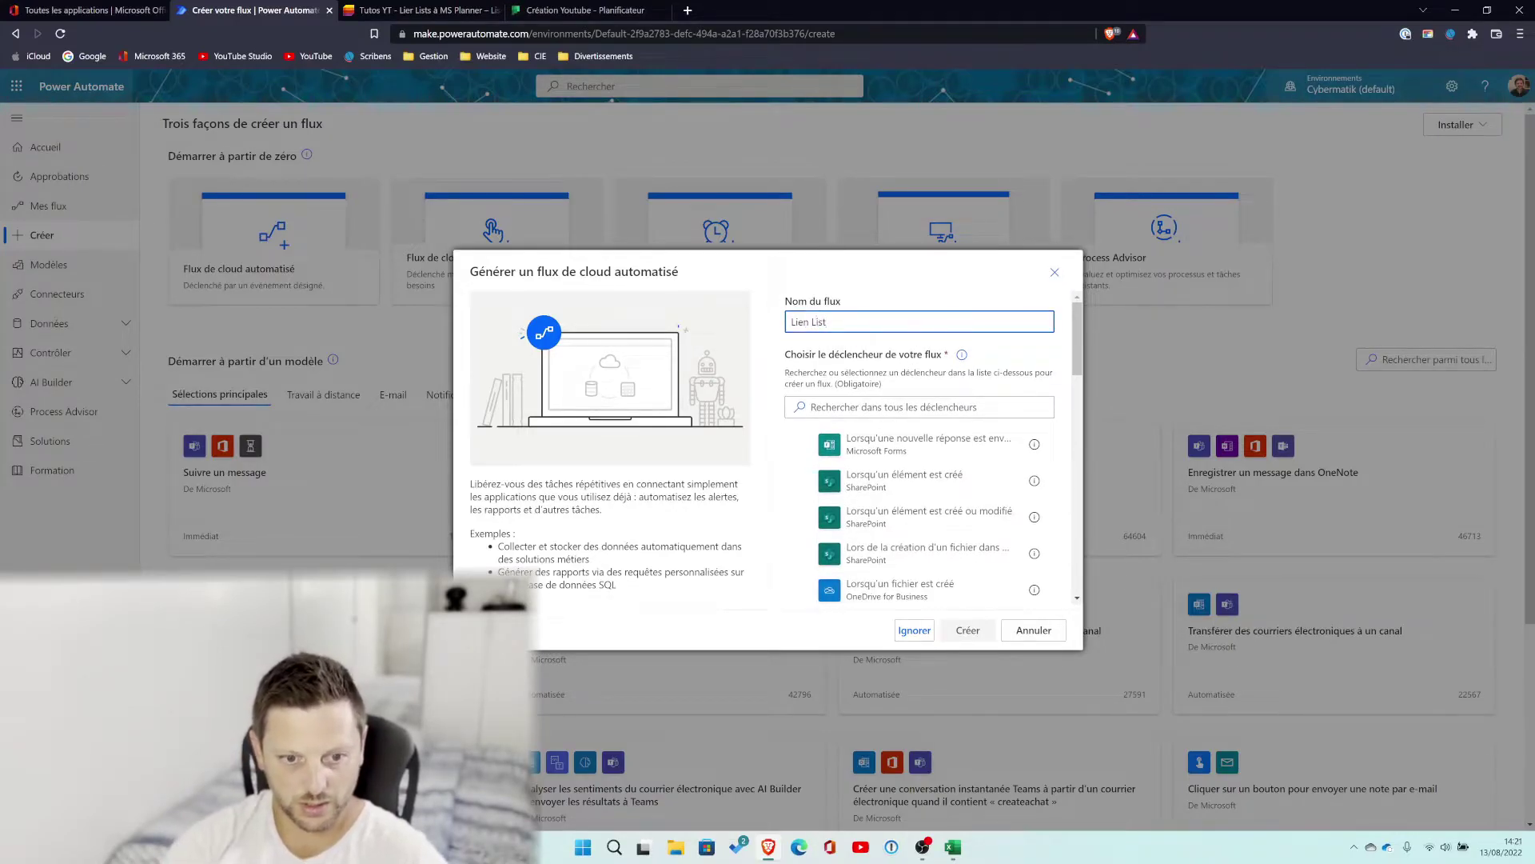
pyautogui.write('Planner ')
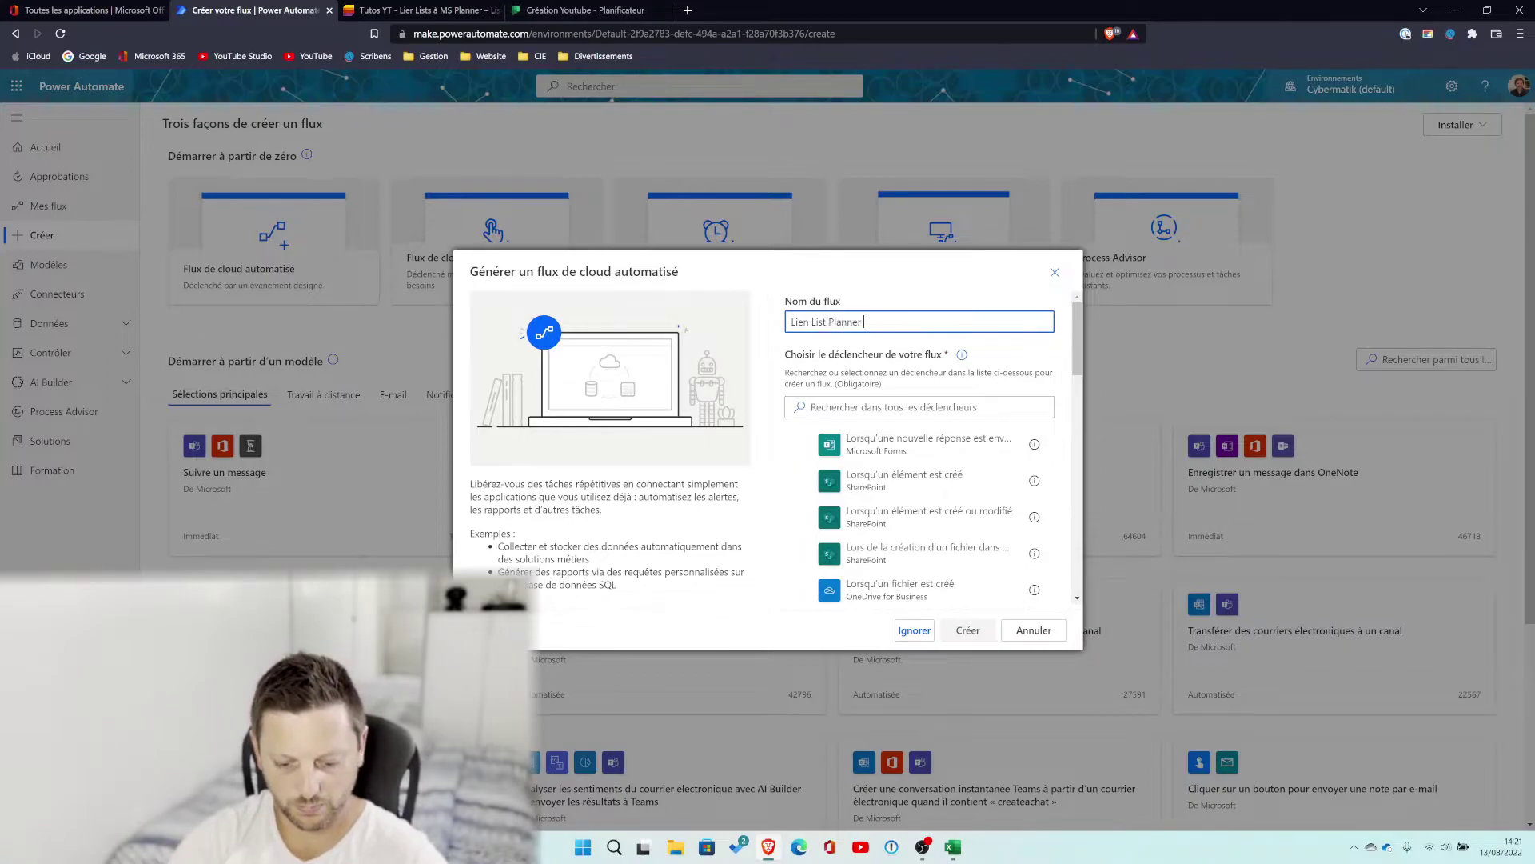
pyautogui.write('Tuto YT')
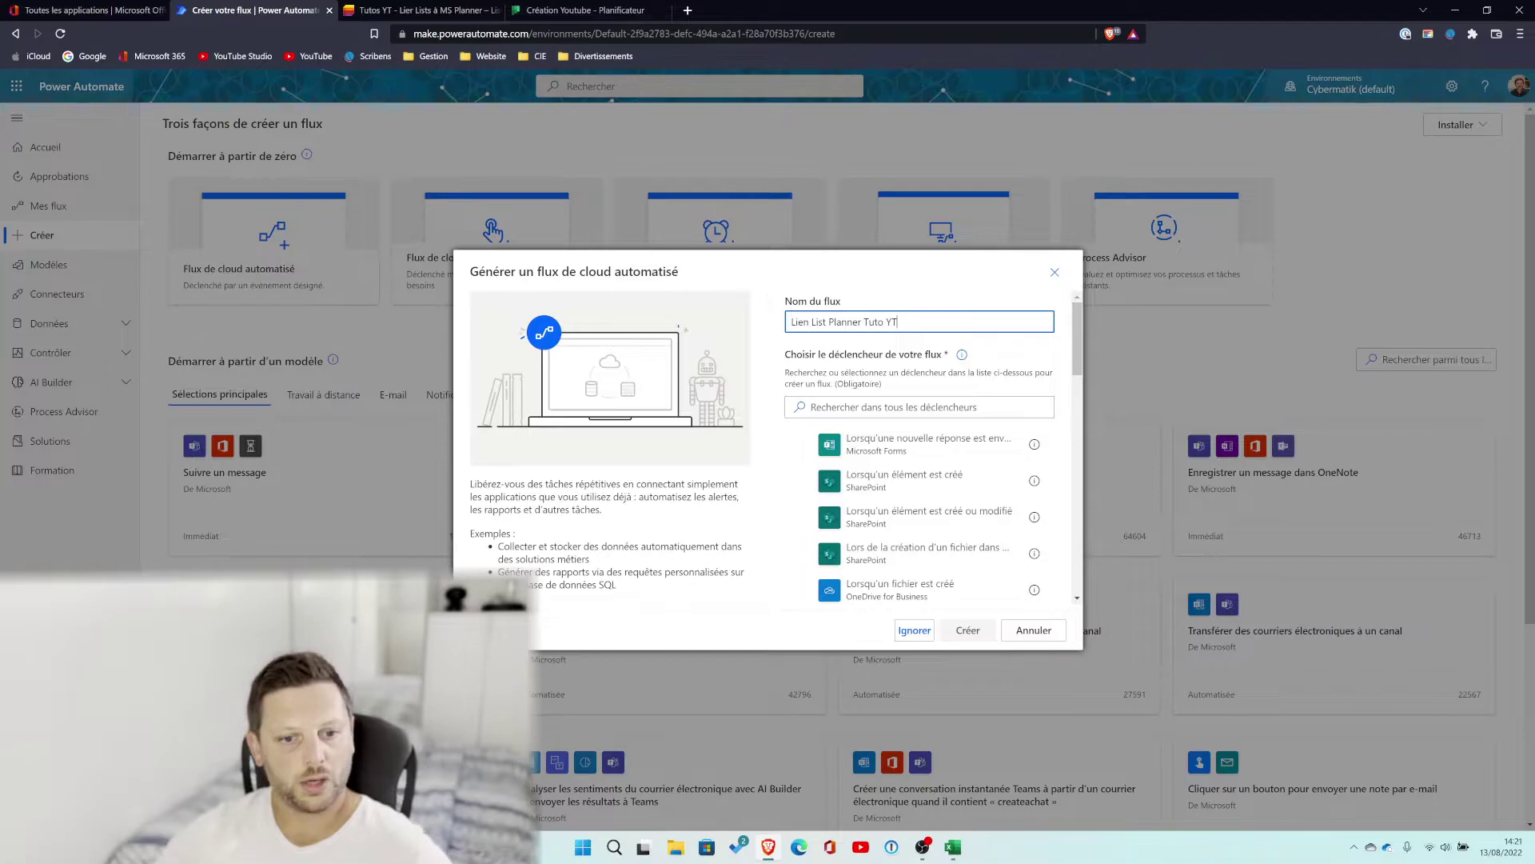
# - Widen the Date d'échéance and Description complète columns in the Tutos YT list
pyautogui.click(412, 9)
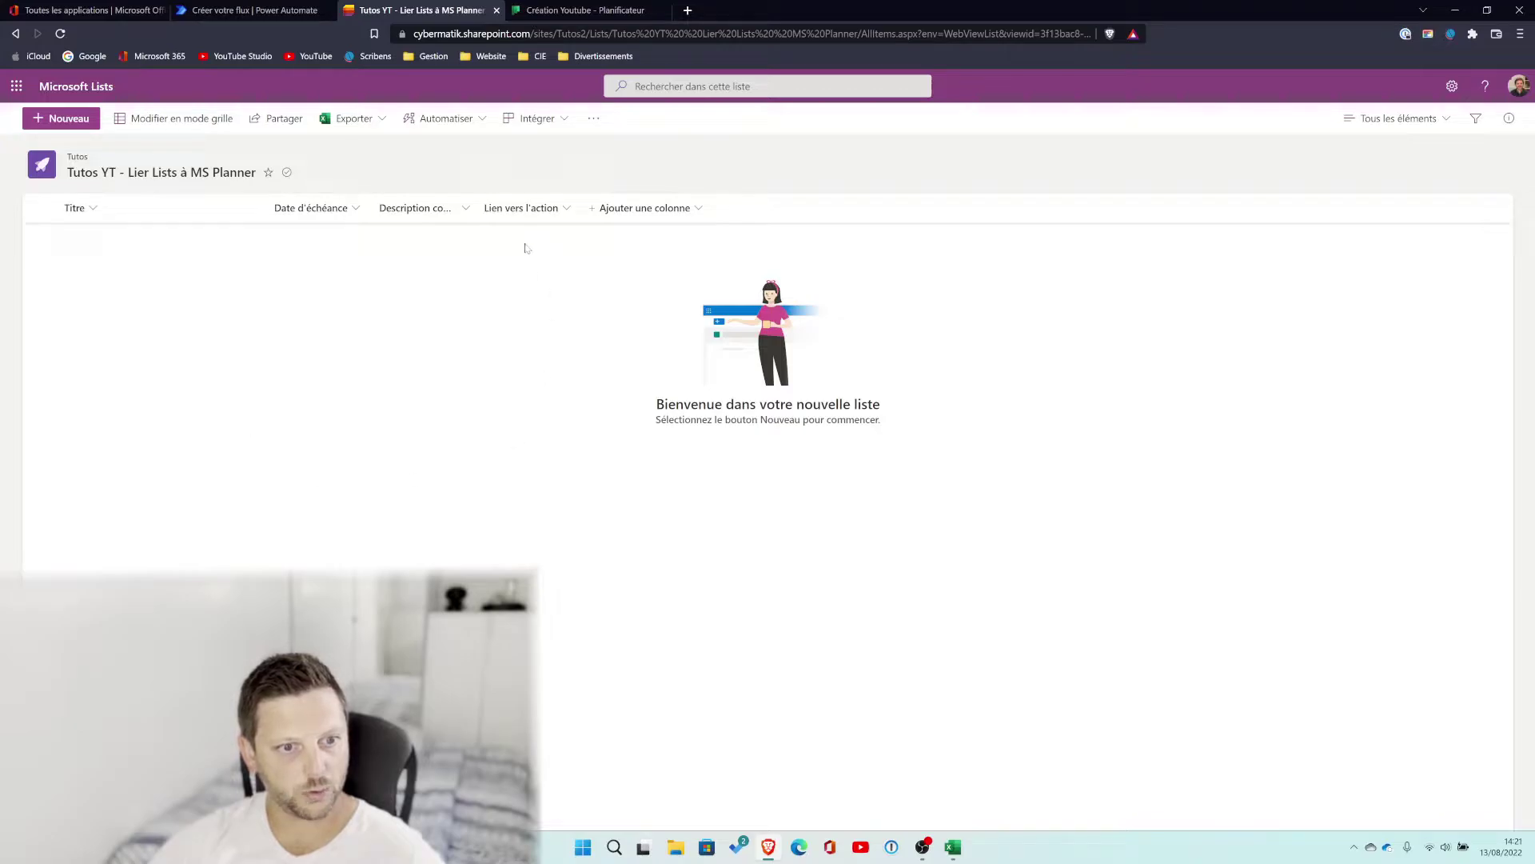
pyautogui.moveTo(371, 207); pyautogui.dragTo(460, 207)
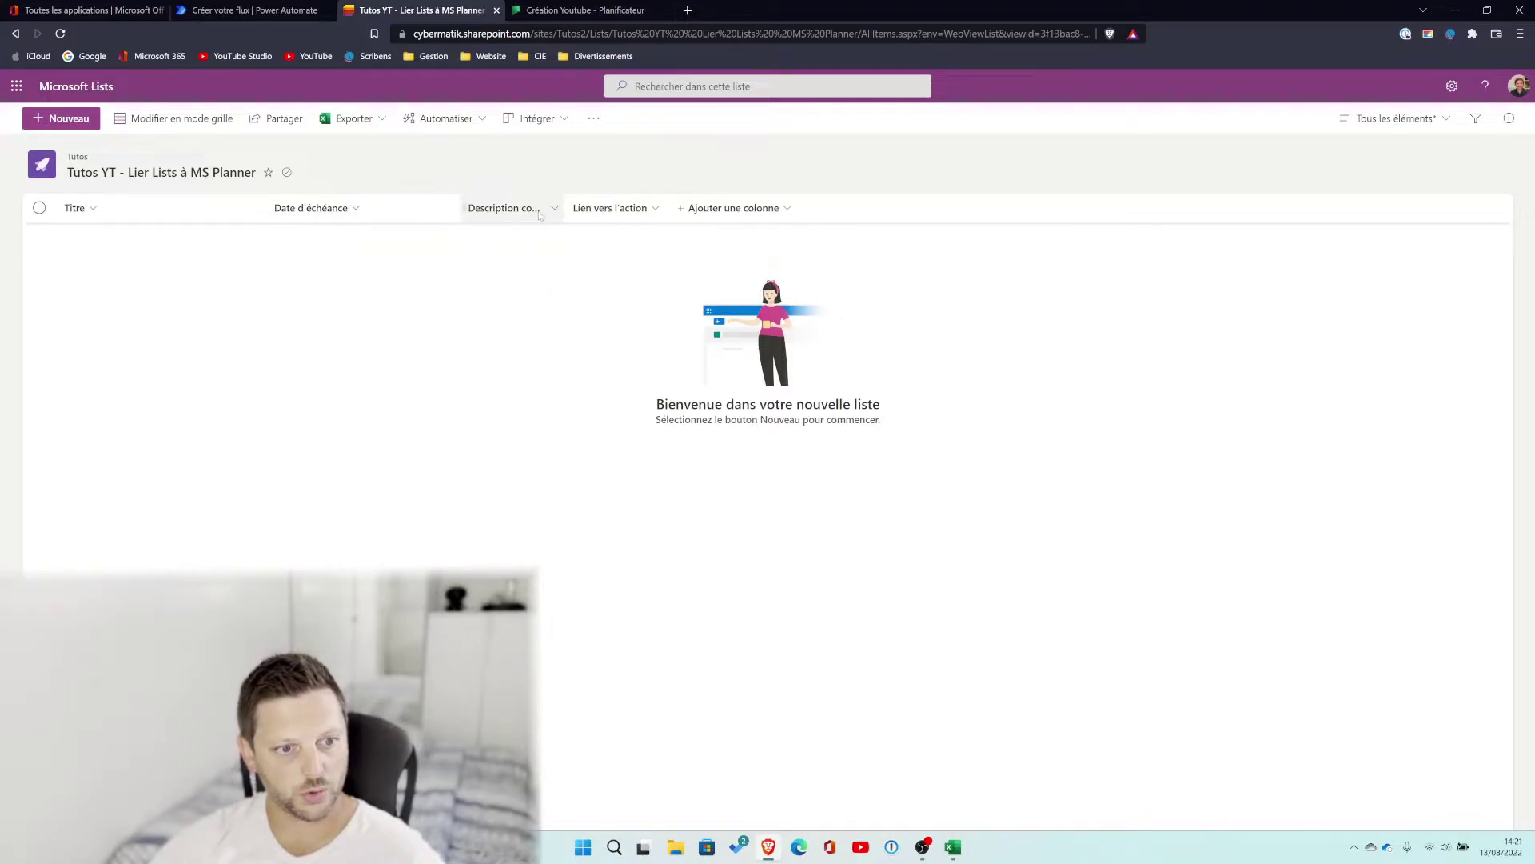
pyautogui.moveTo(562, 207); pyautogui.dragTo(670, 207)
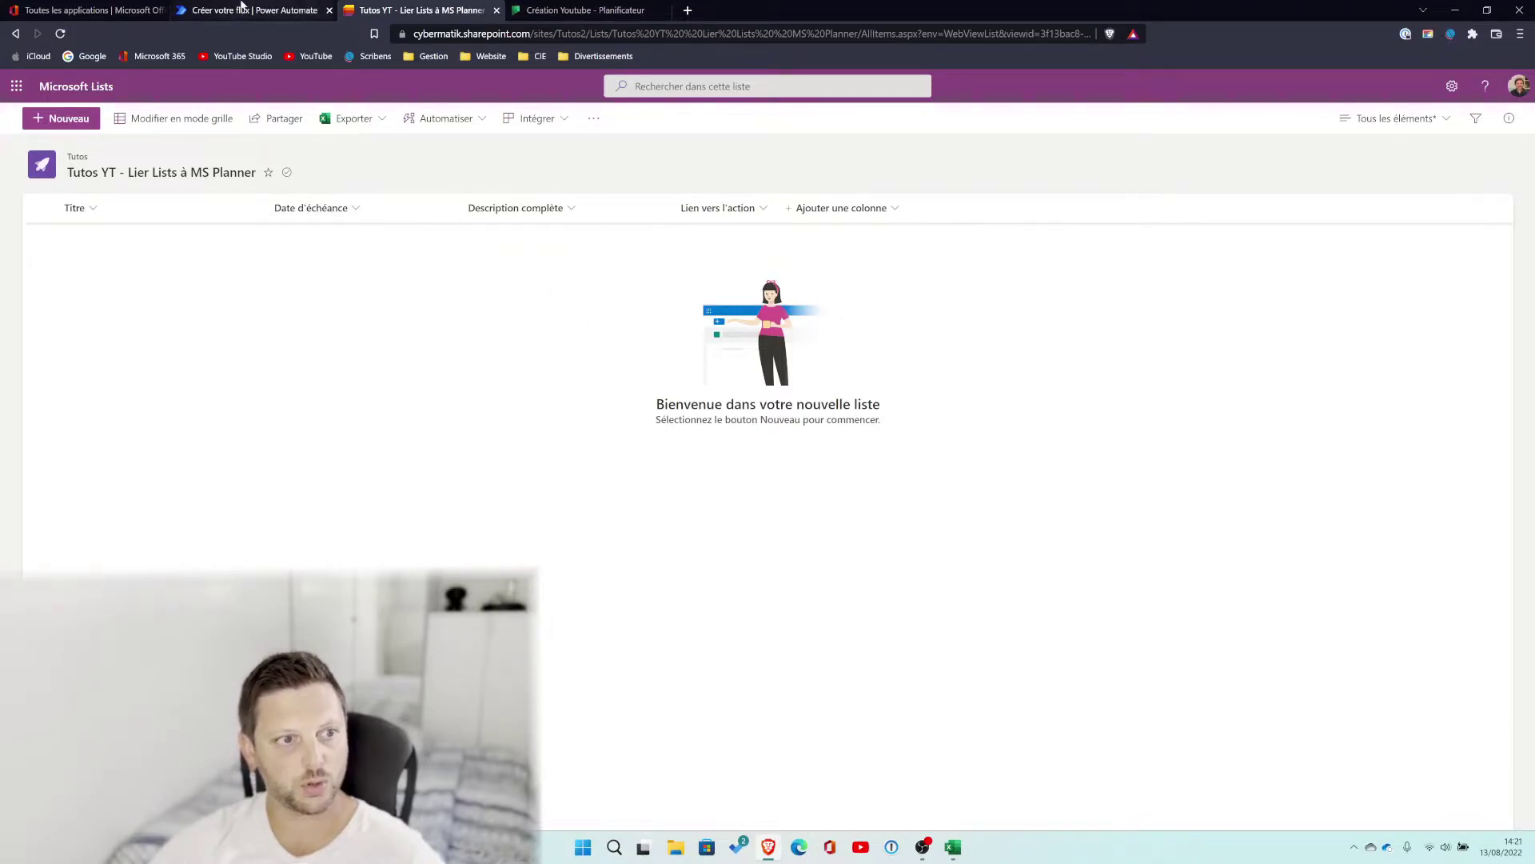
pyautogui.click(241, 9)
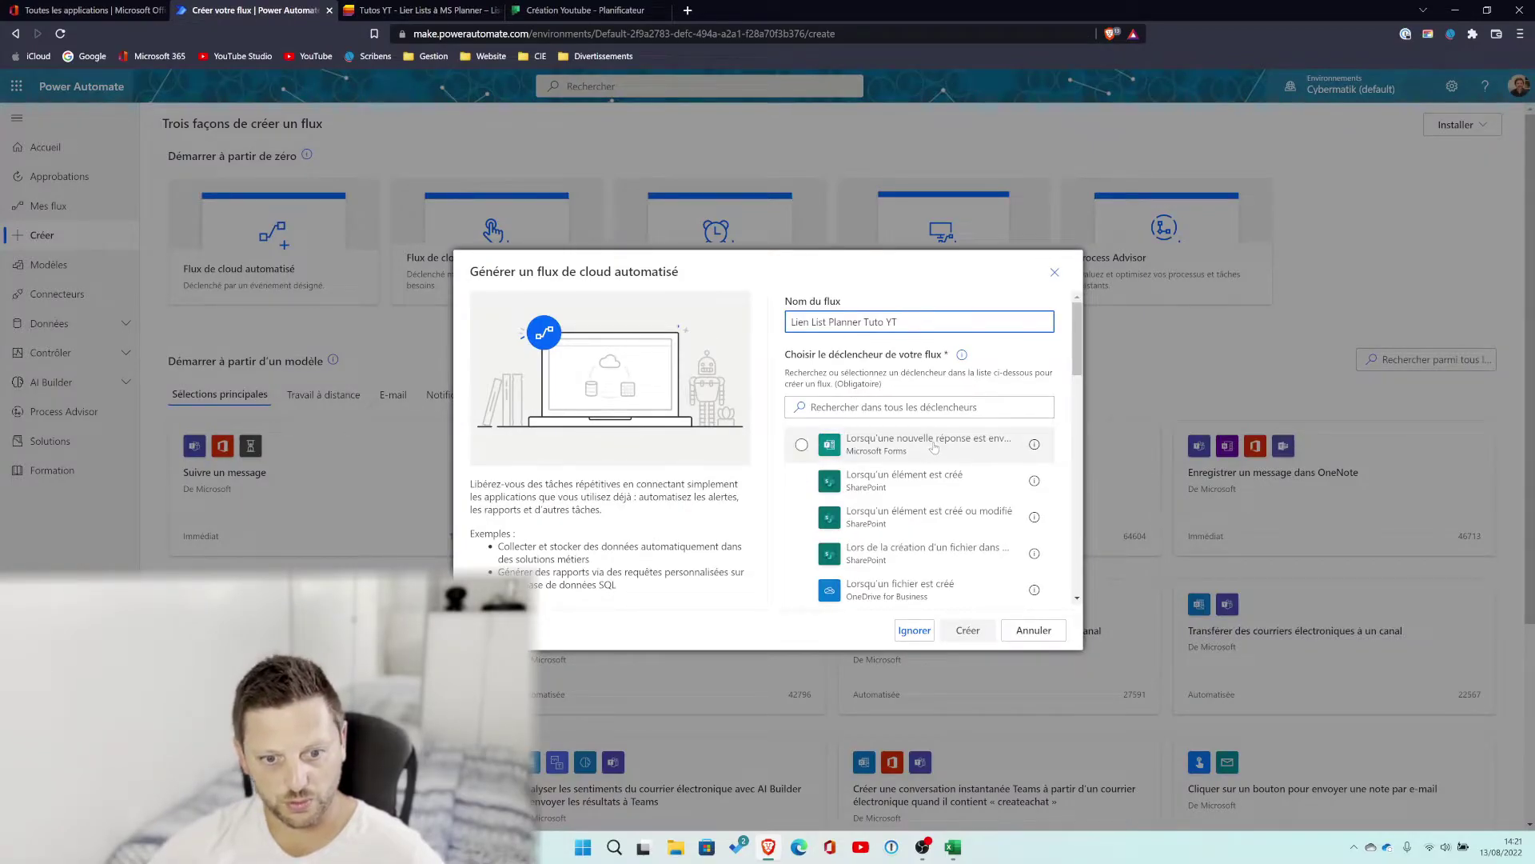
# - Use the SharePoint 'Lorsqu'un élément est créé' trigger on the Tutos site's 'Tutos YT - Lier Lists à MS Planner' list
pyautogui.click(904, 483)
pyautogui.click(968, 631)
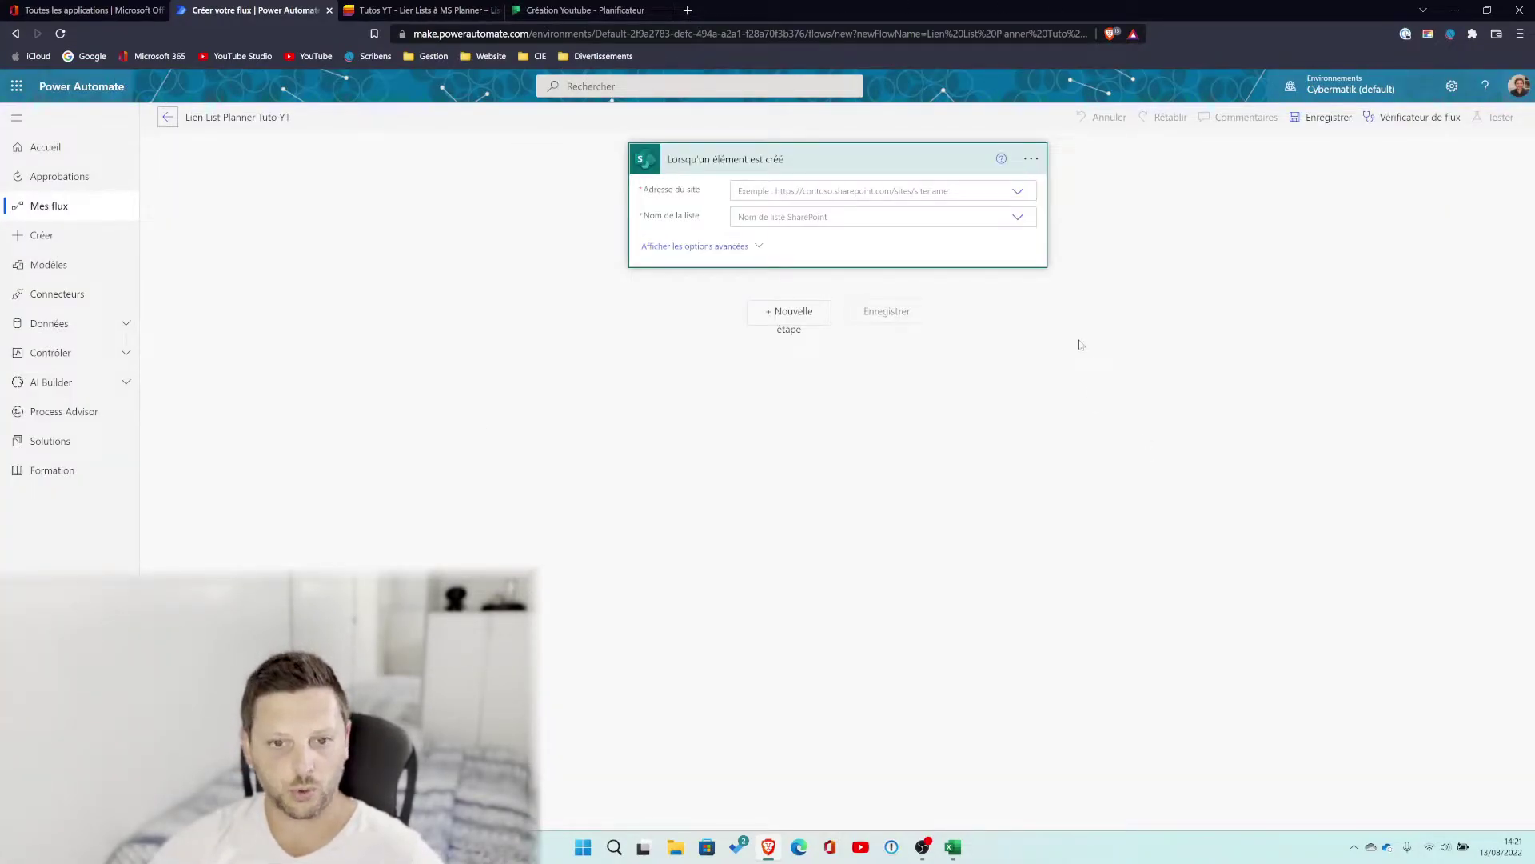
pyautogui.click(1025, 194)
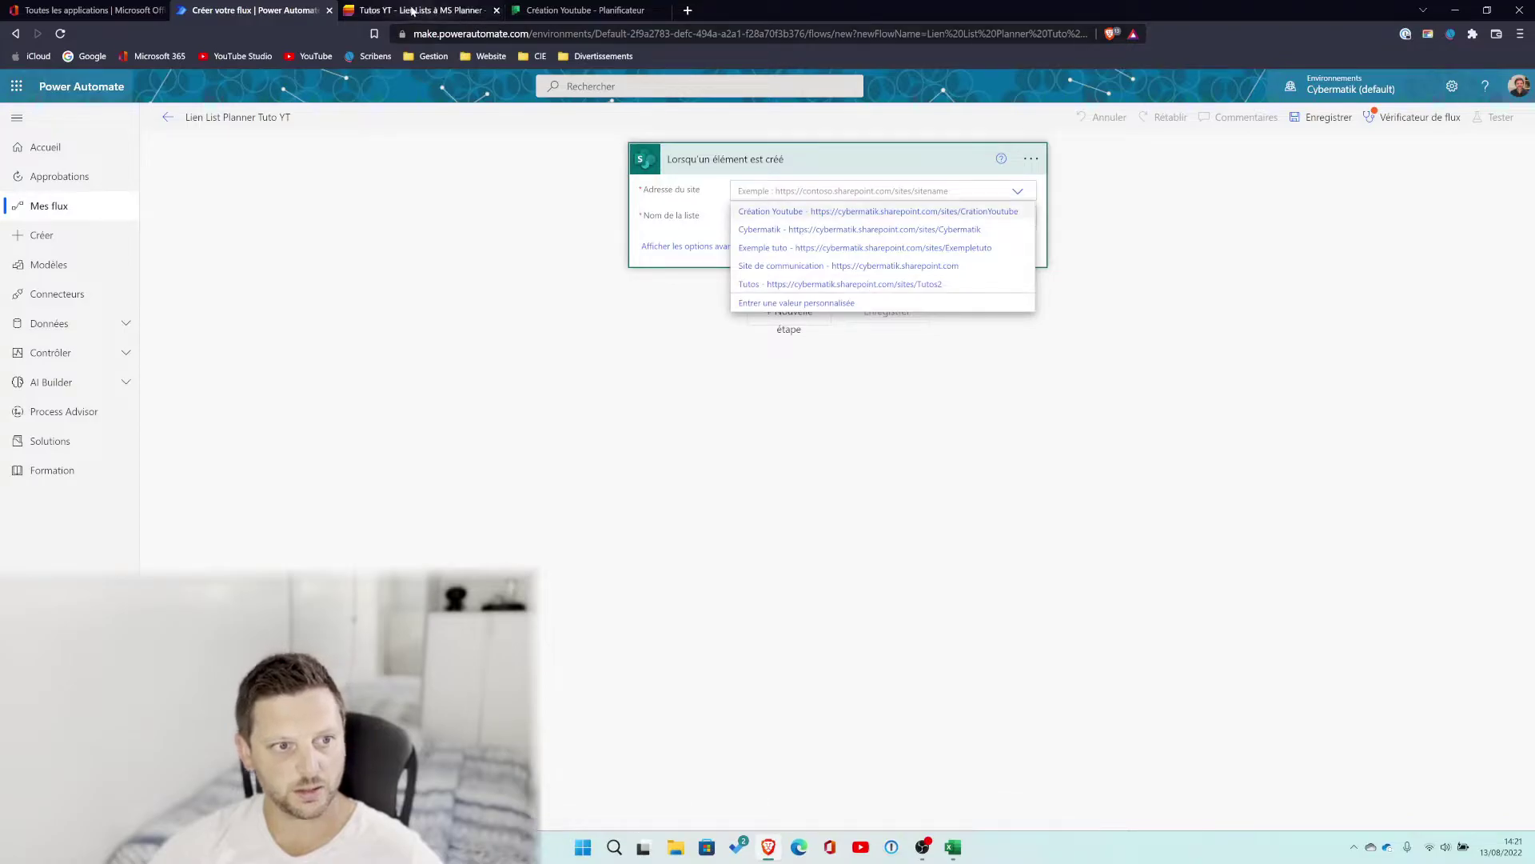
pyautogui.click(376, 12)
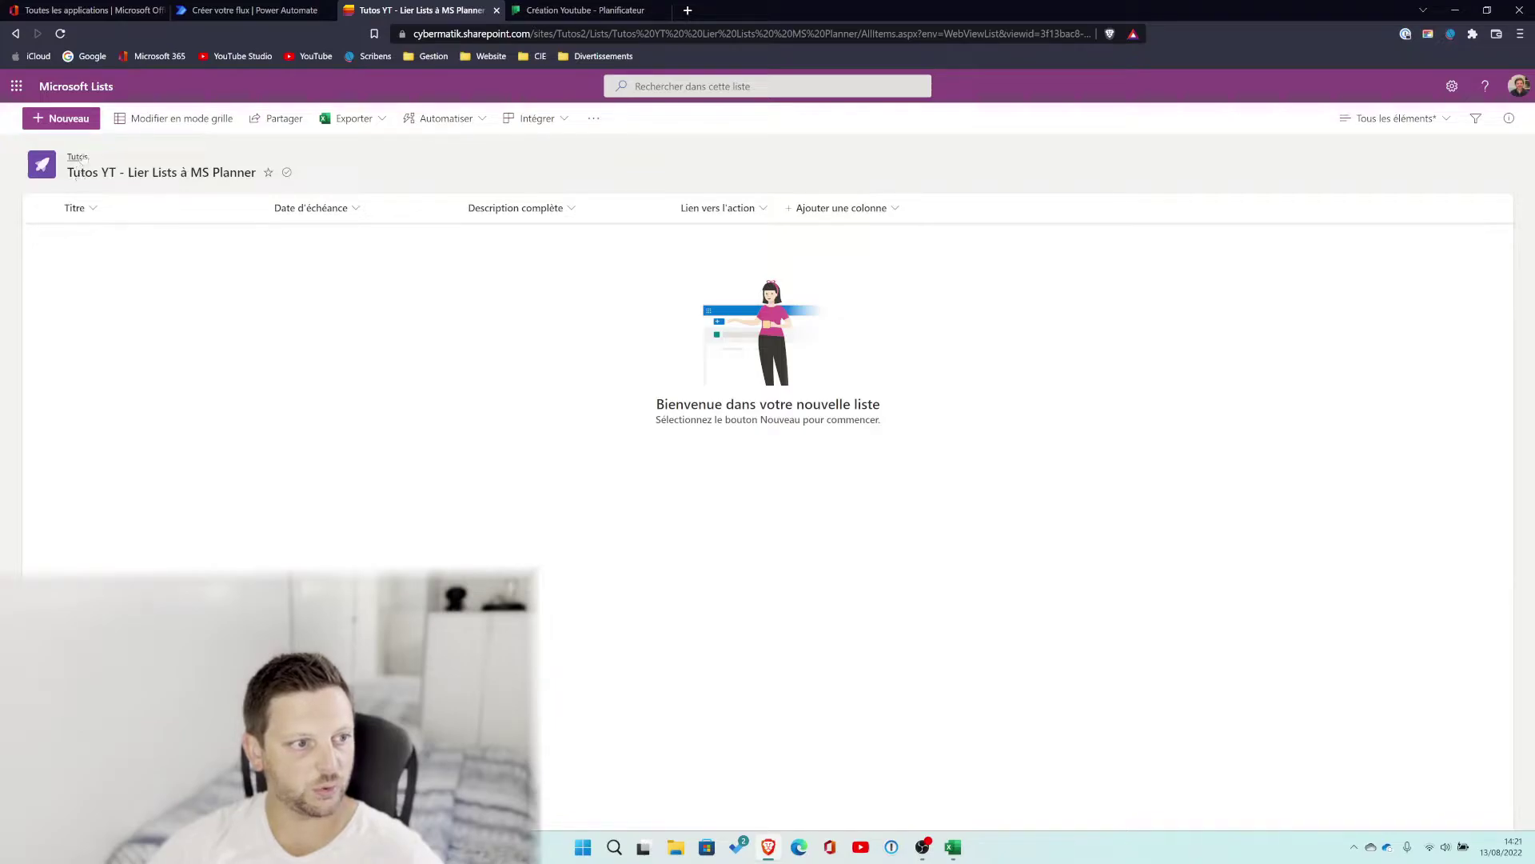
pyautogui.click(240, 10)
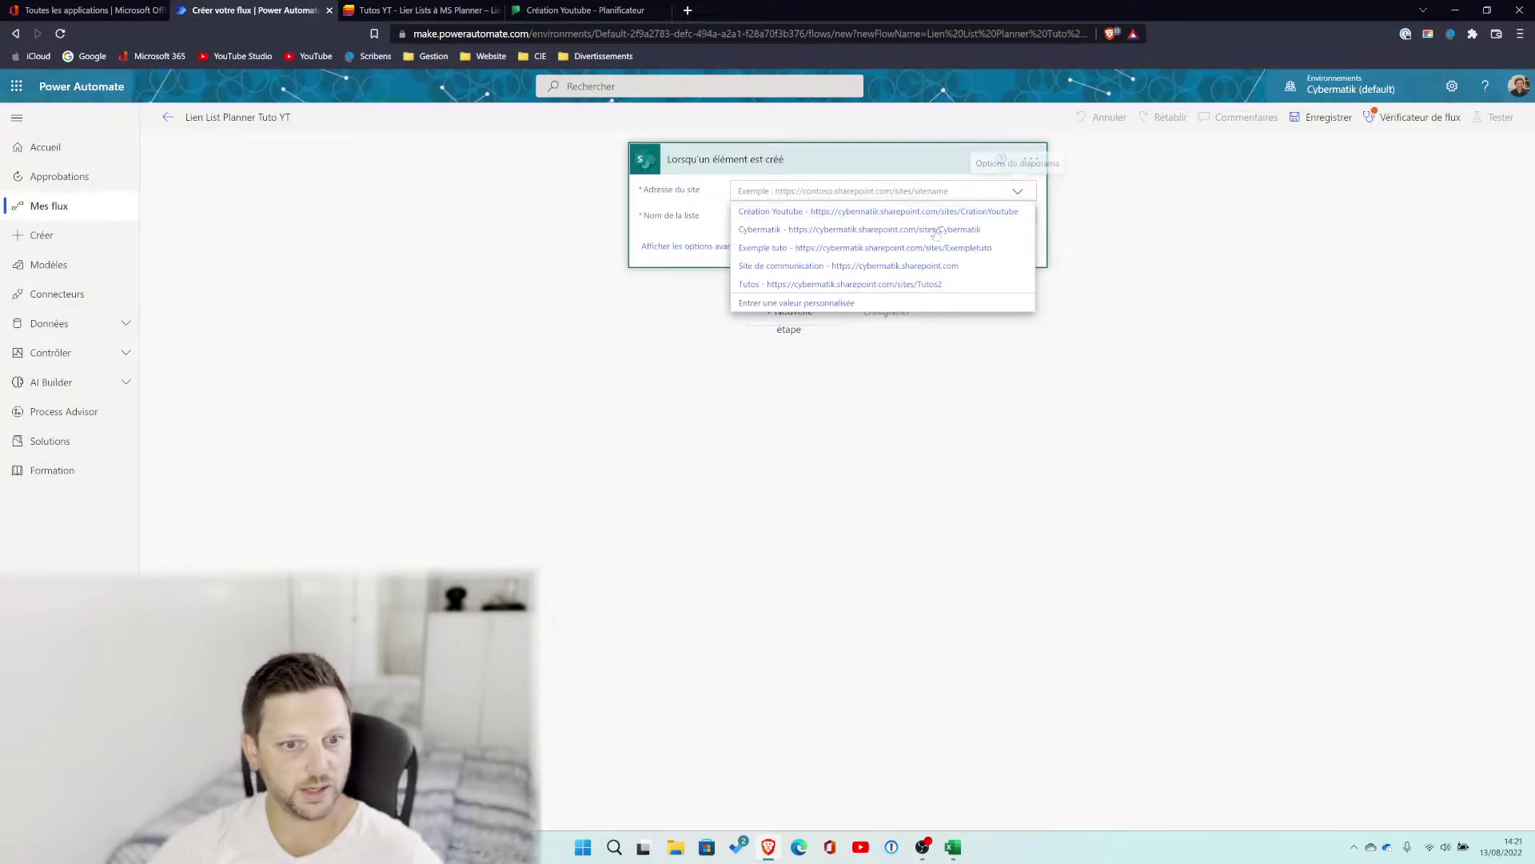
pyautogui.click(773, 286)
pyautogui.click(1020, 216)
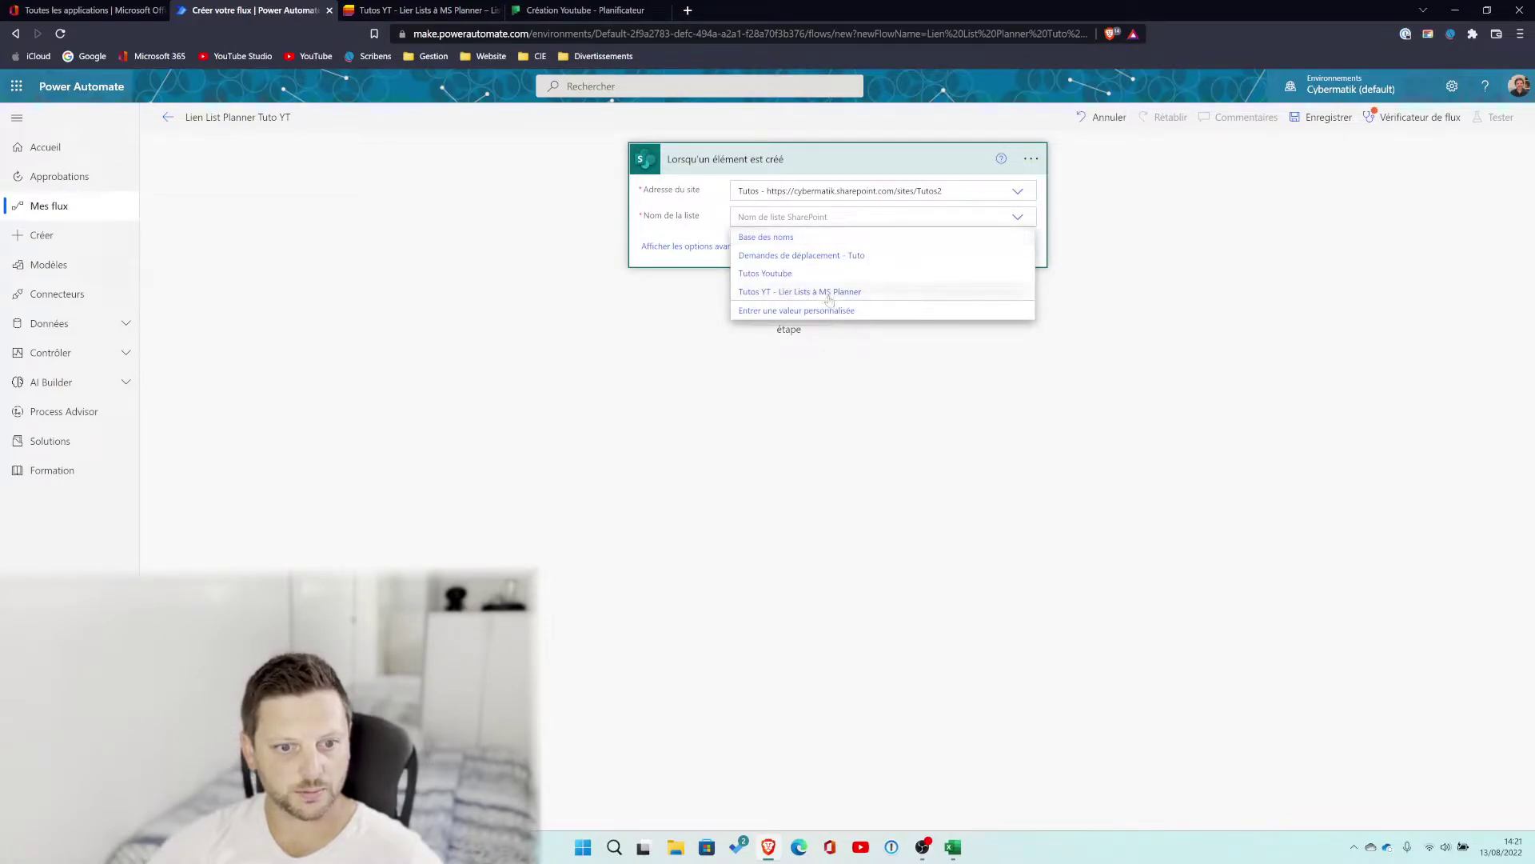
pyautogui.click(795, 293)
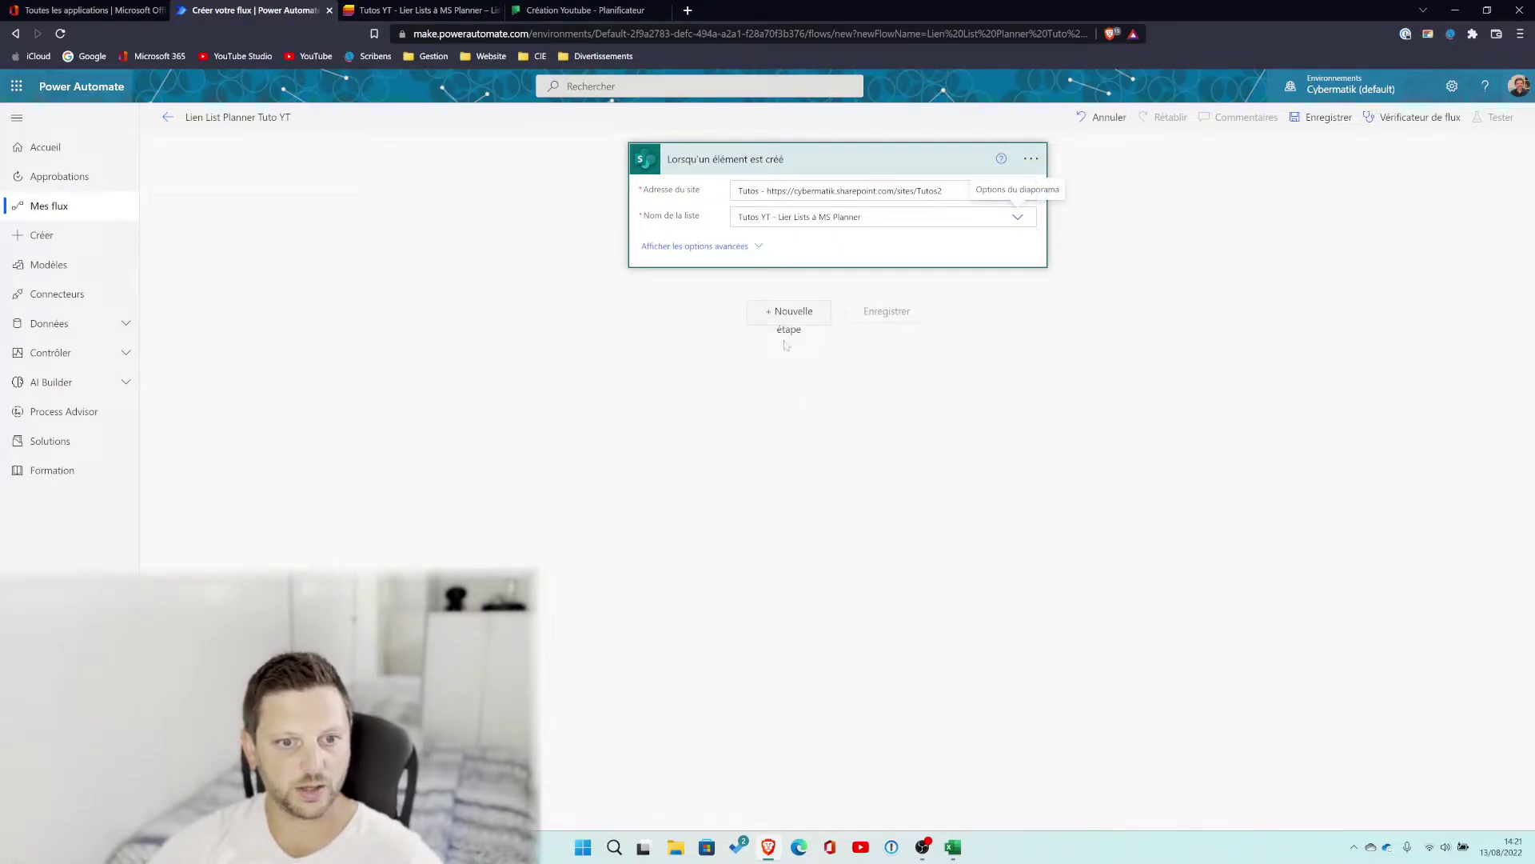
# - Add a step after the trigger and choose the Planner connector to see its actions
pyautogui.click(796, 315)
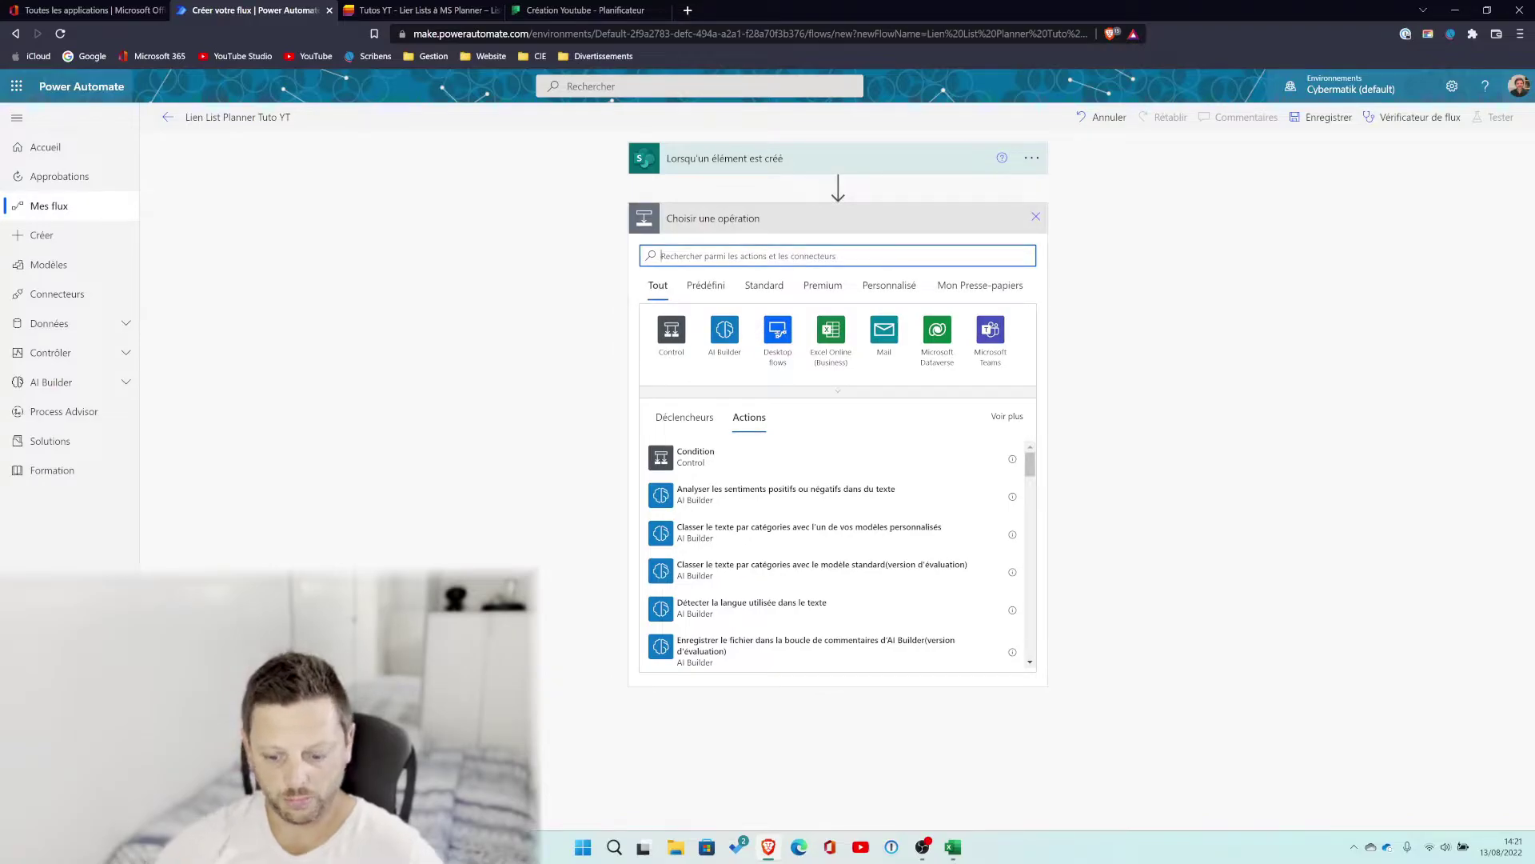
pyautogui.write('planner')
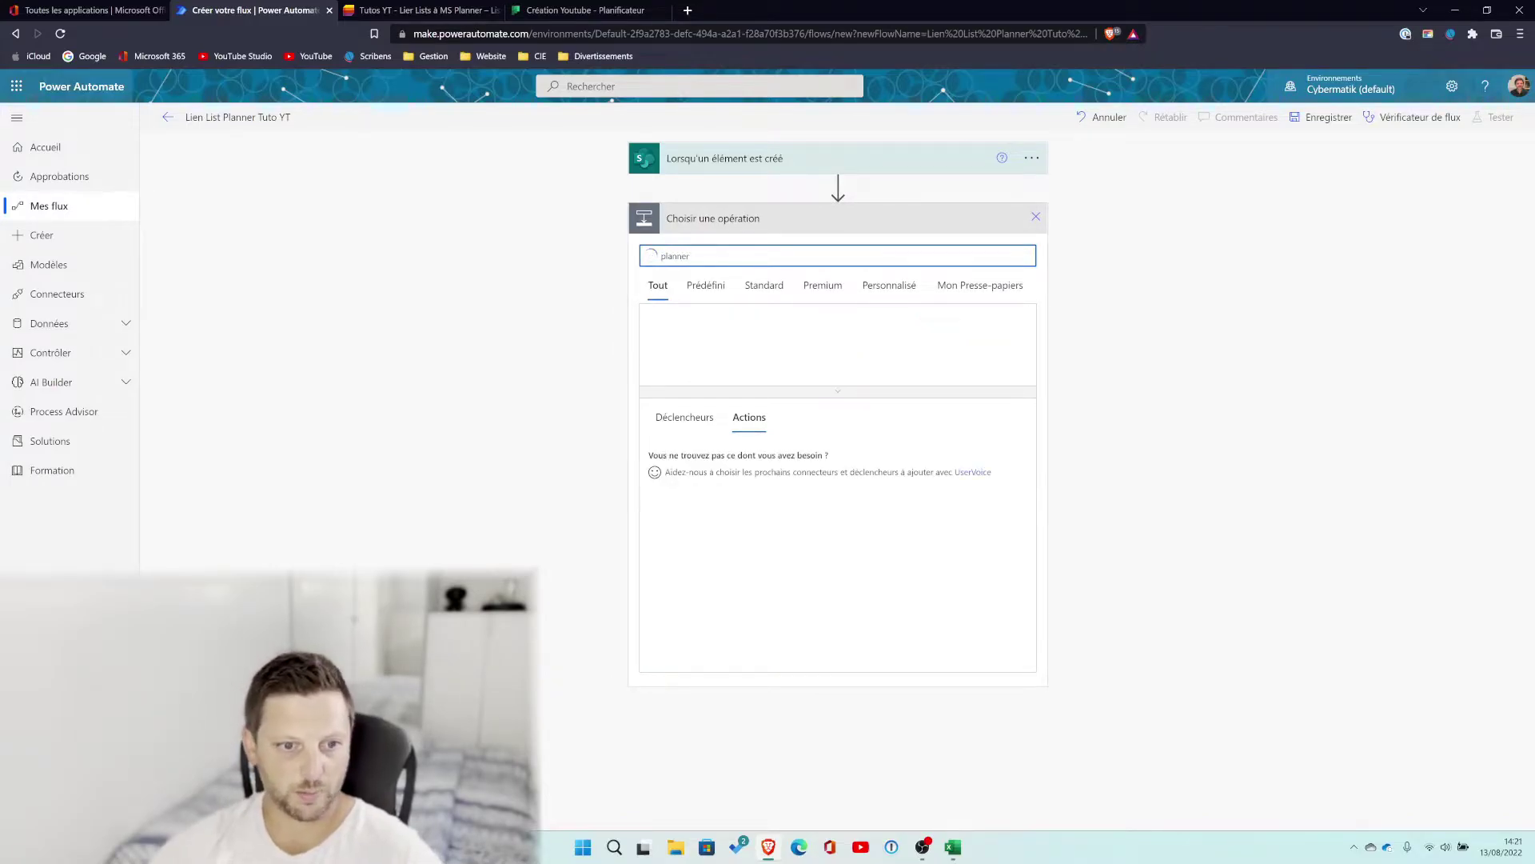
pyautogui.click(672, 329)
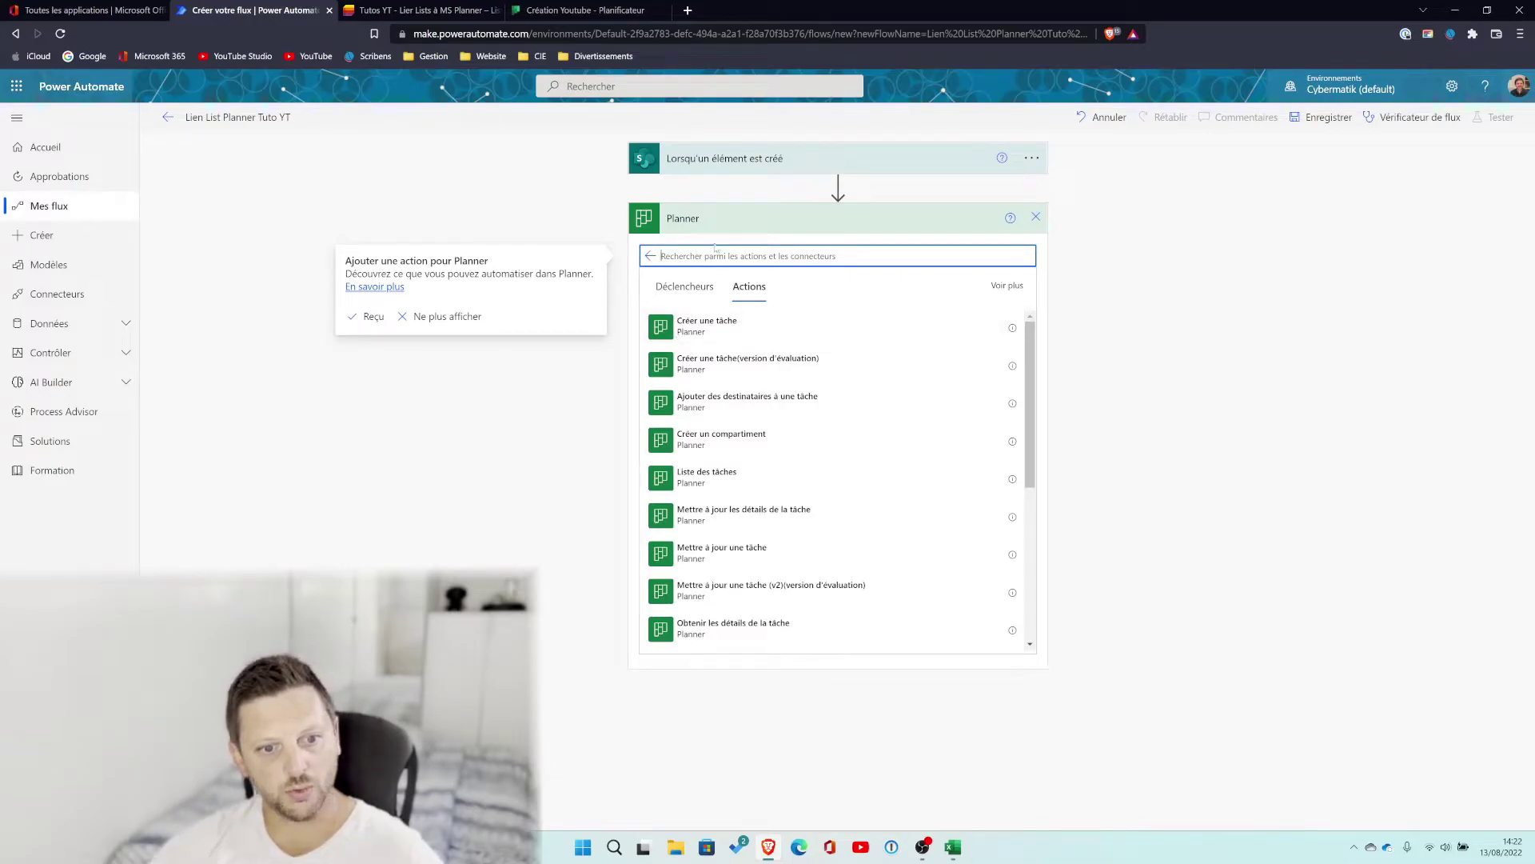
pyautogui.scroll(-1, 804, 531)
pyautogui.scroll(-3, 804, 531)
pyautogui.scroll(4, 803, 532)
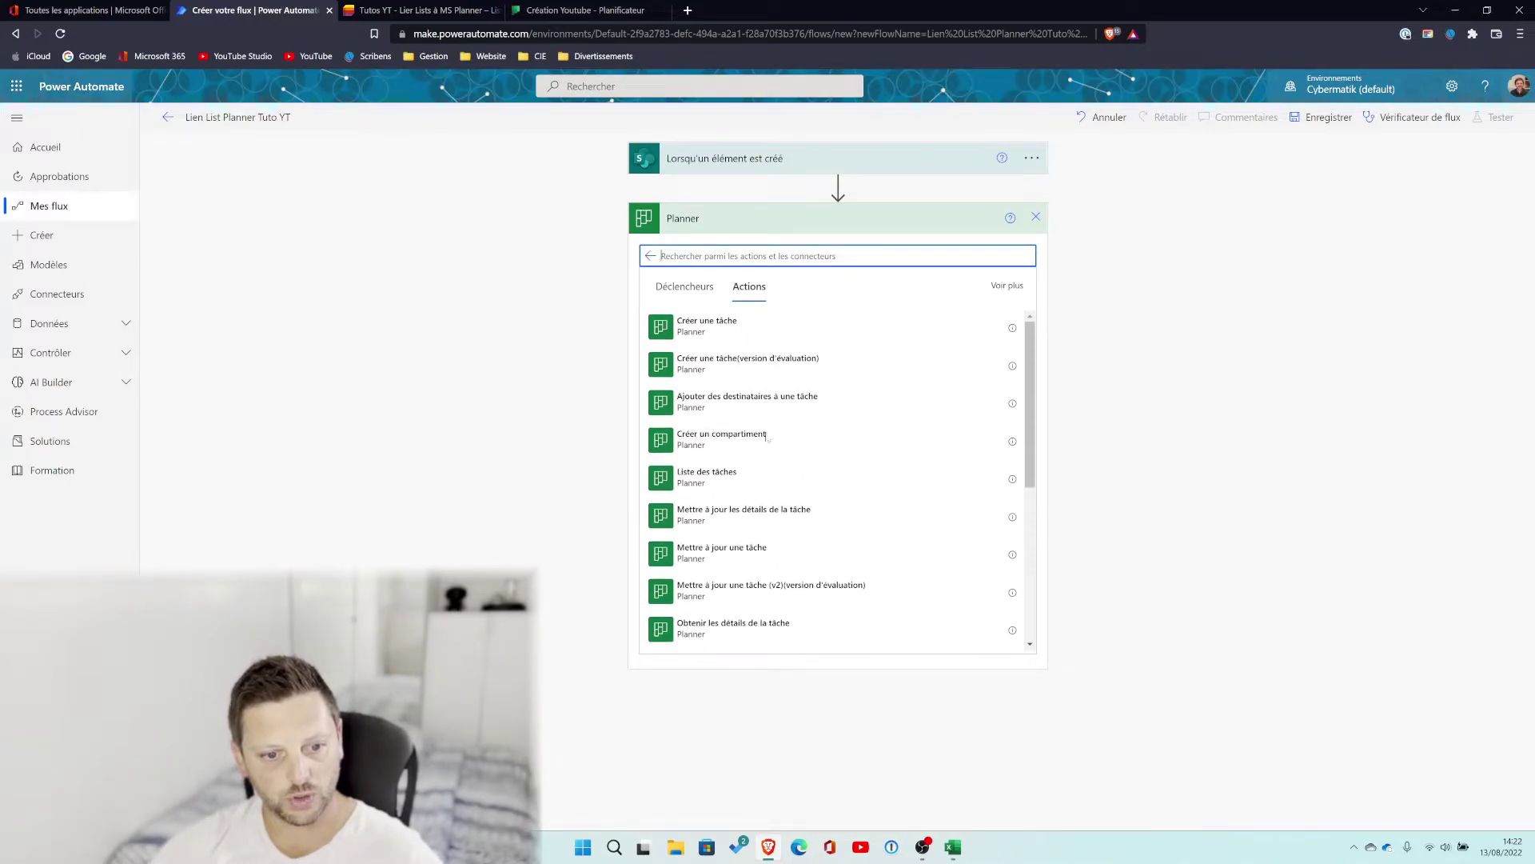
pyautogui.scroll(-4, 749, 551)
pyautogui.scroll(4, 748, 551)
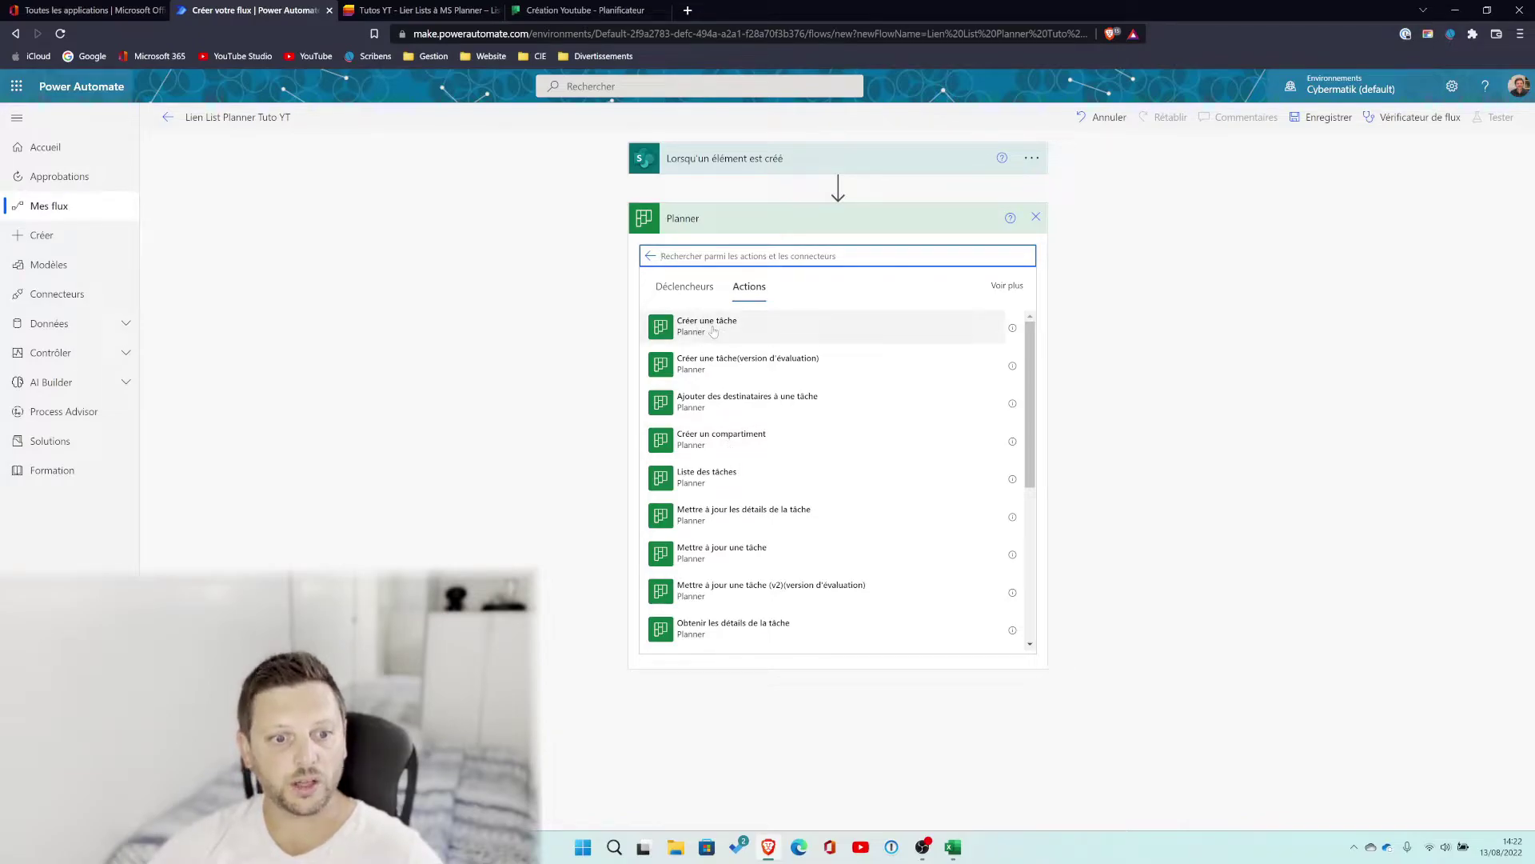
# - Add Planner's Créer une tâche action targeting the Création Youtube group and plan
pyautogui.click(713, 331)
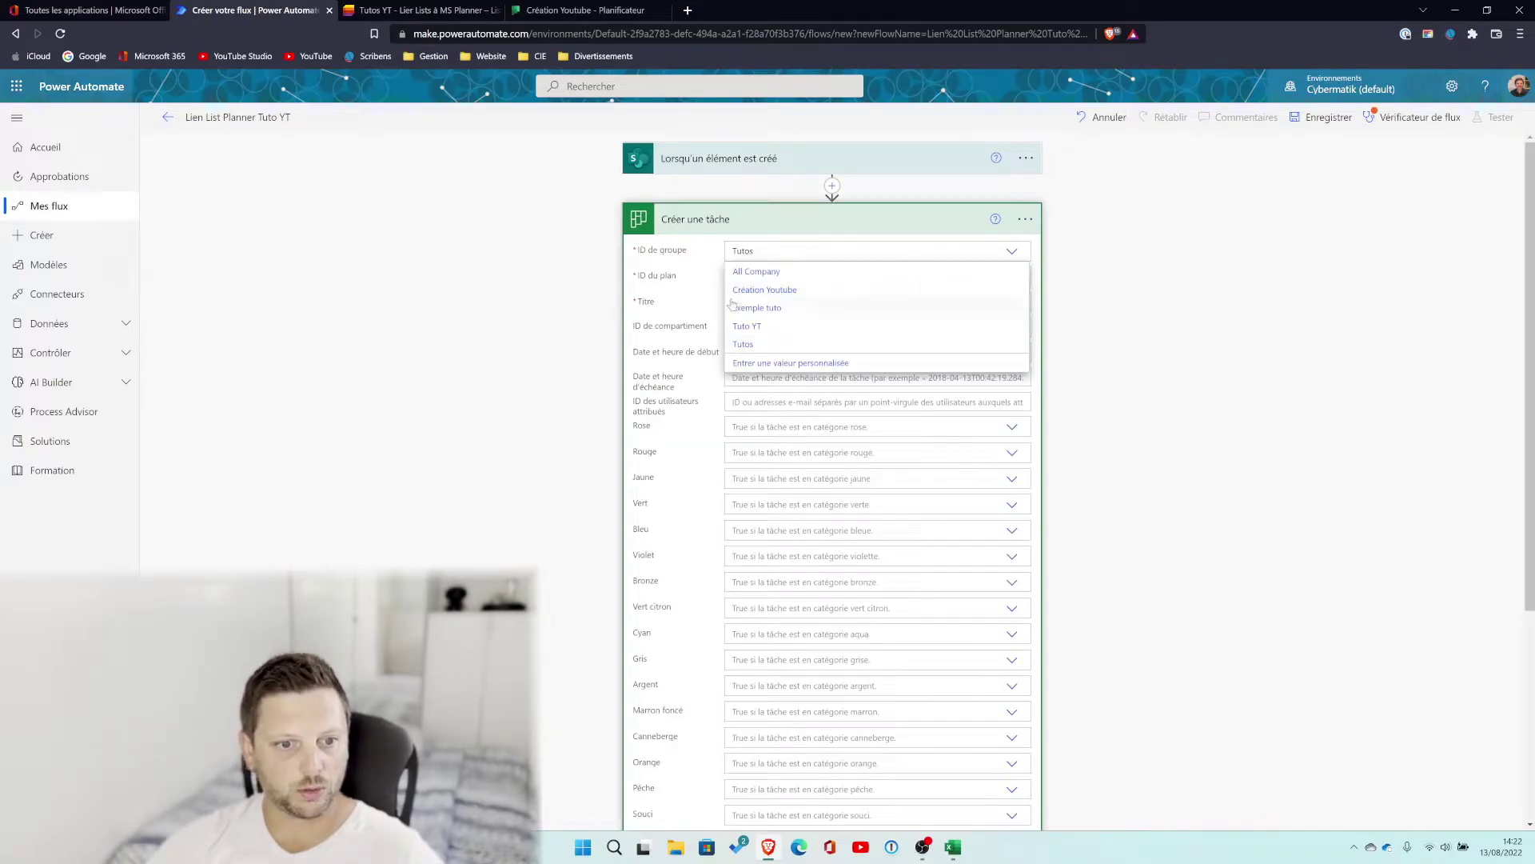
pyautogui.click(777, 291)
pyautogui.click(572, 11)
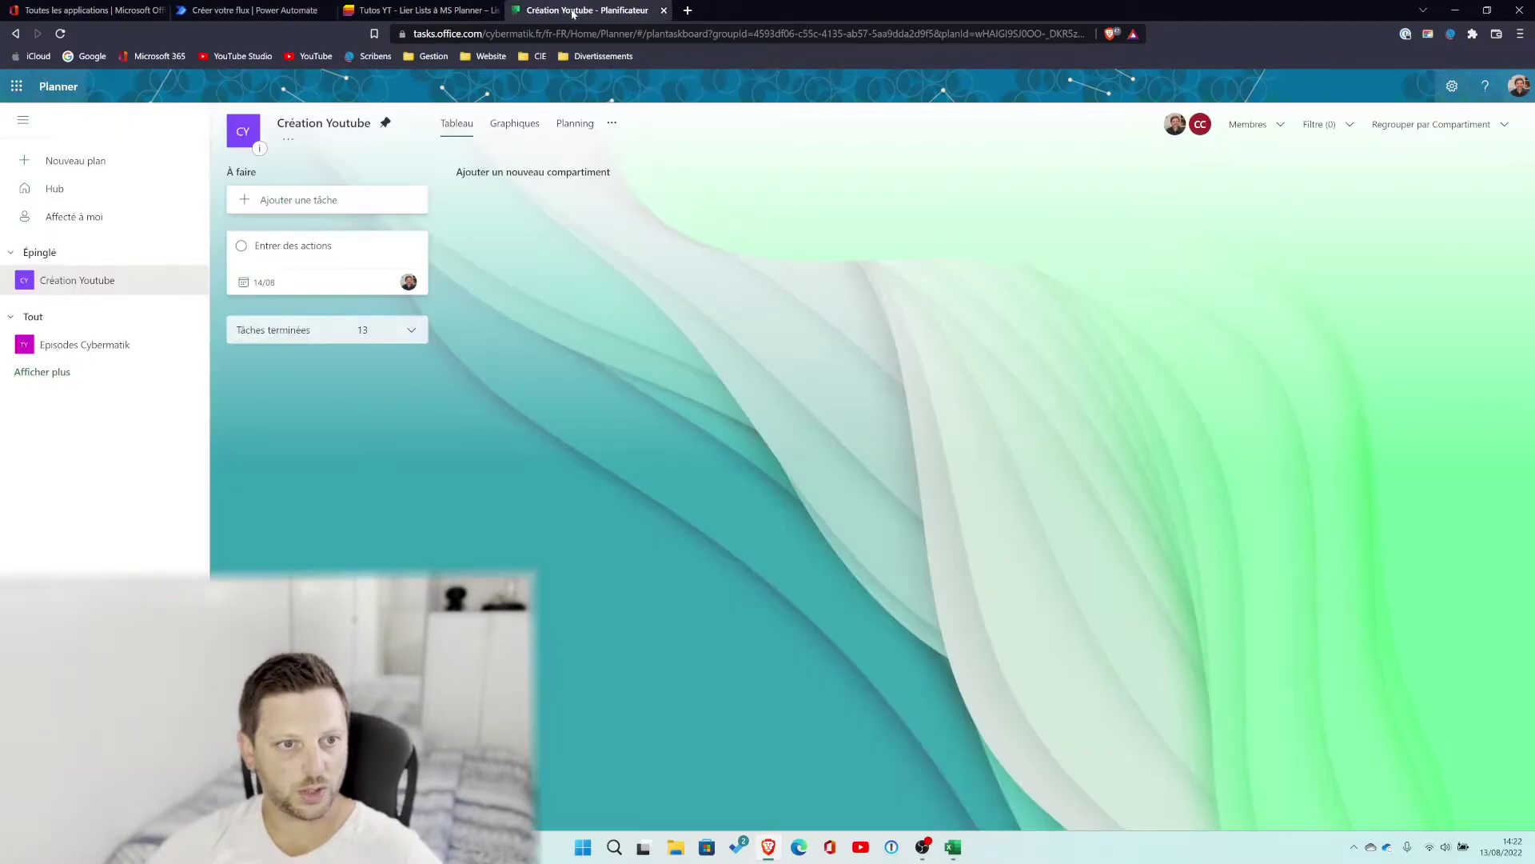
pyautogui.click(264, 9)
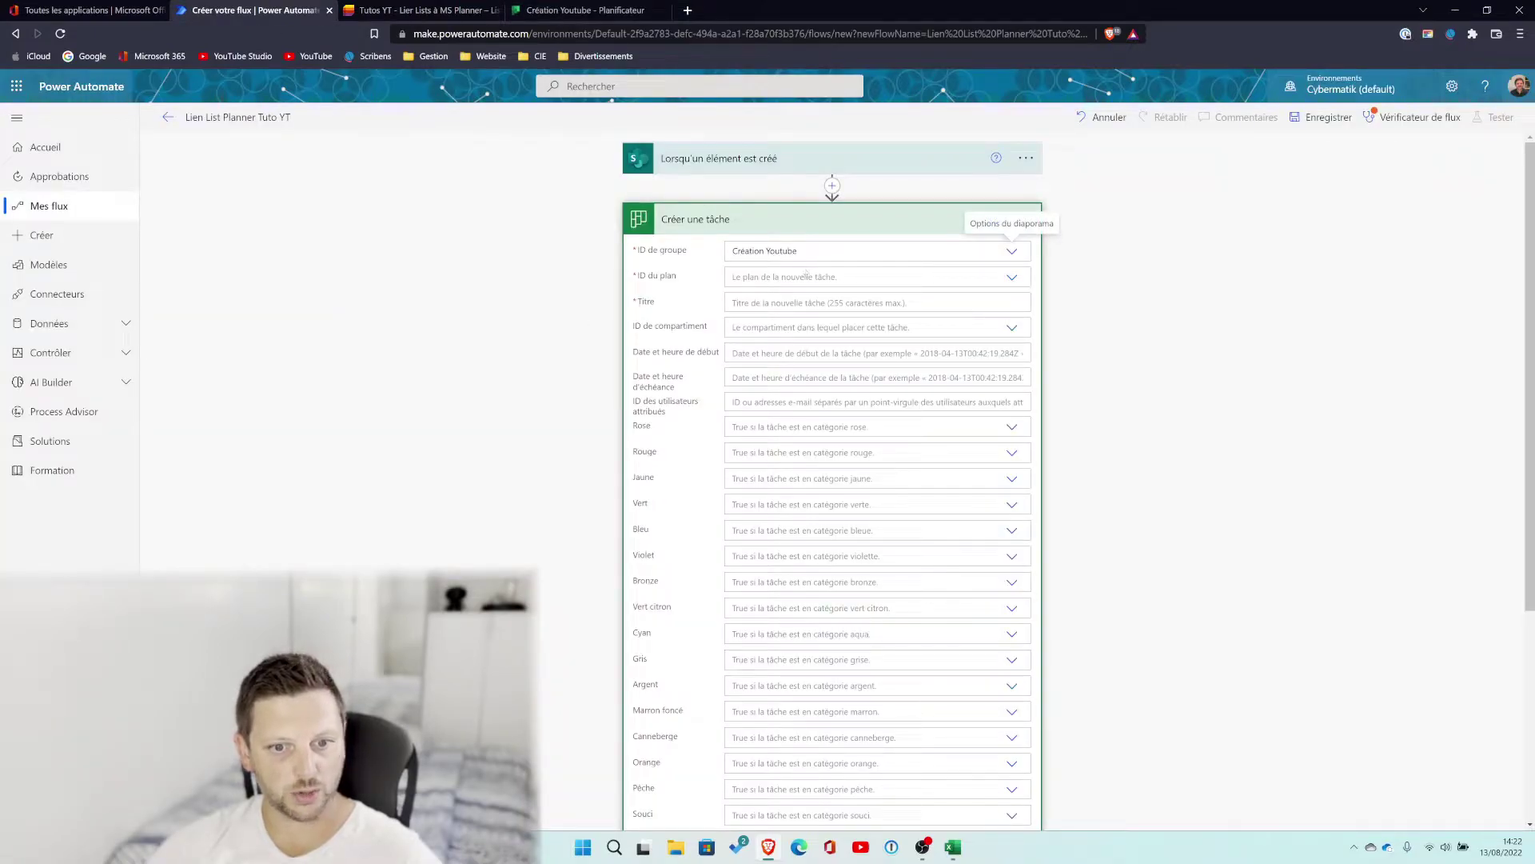
pyautogui.click(807, 276)
pyautogui.click(768, 296)
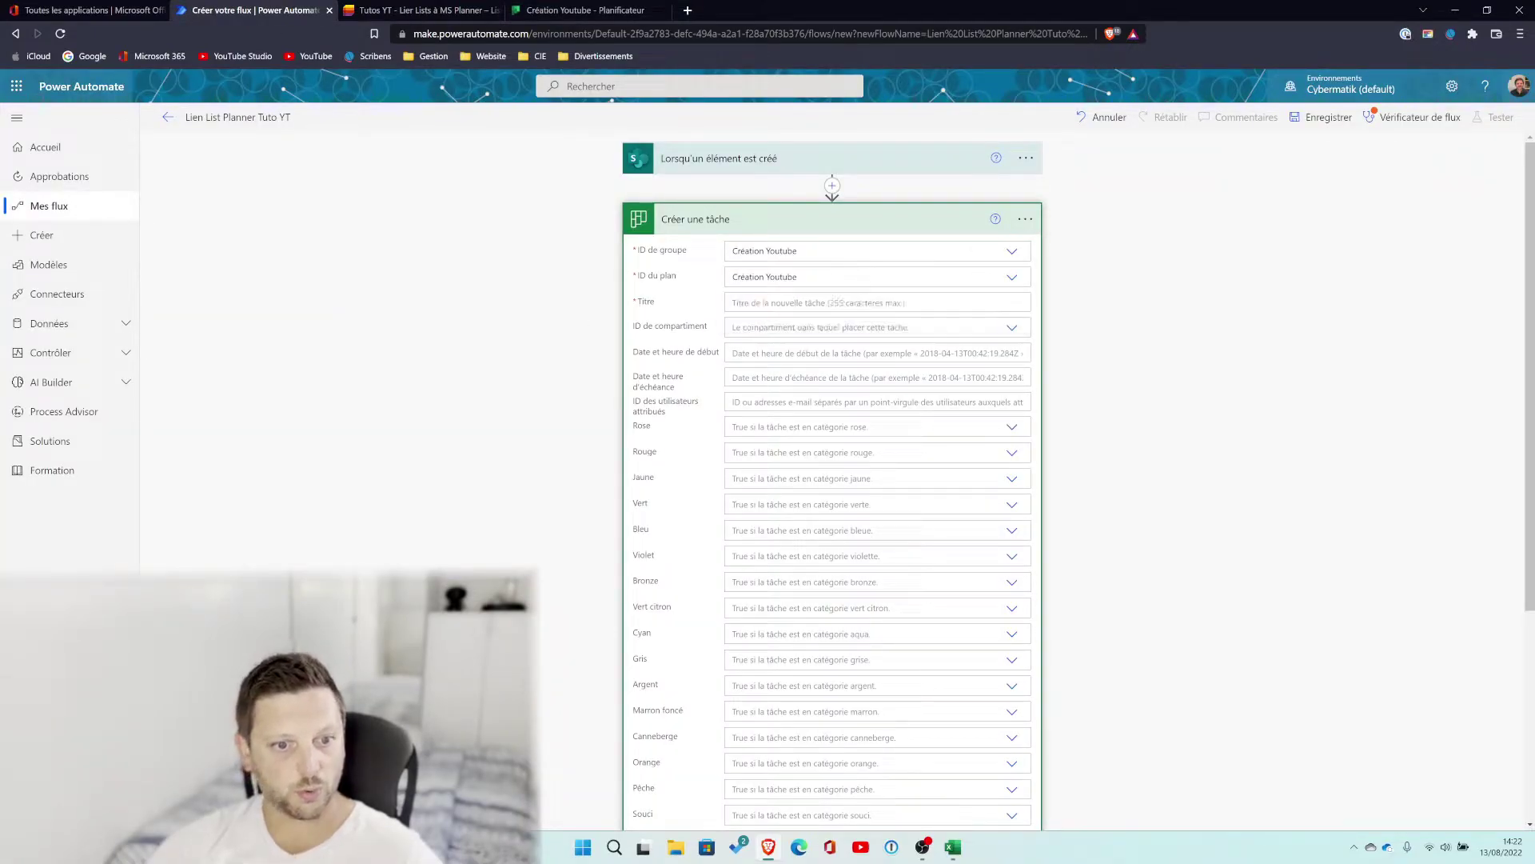
# - Set the task title to the list item's Title and its bucket to À faire
pyautogui.click(808, 302)
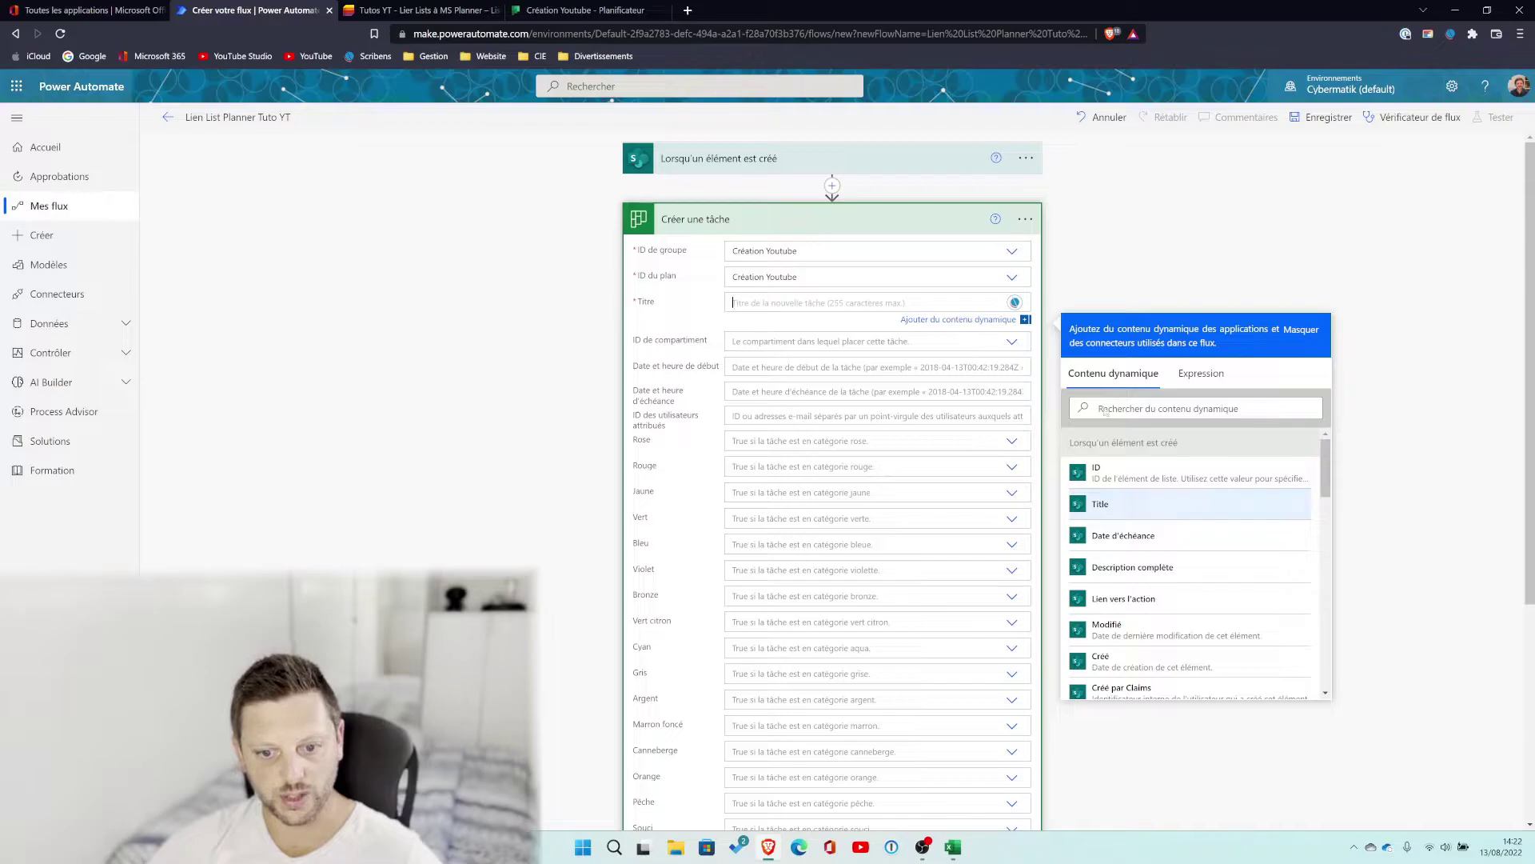
pyautogui.click(415, 11)
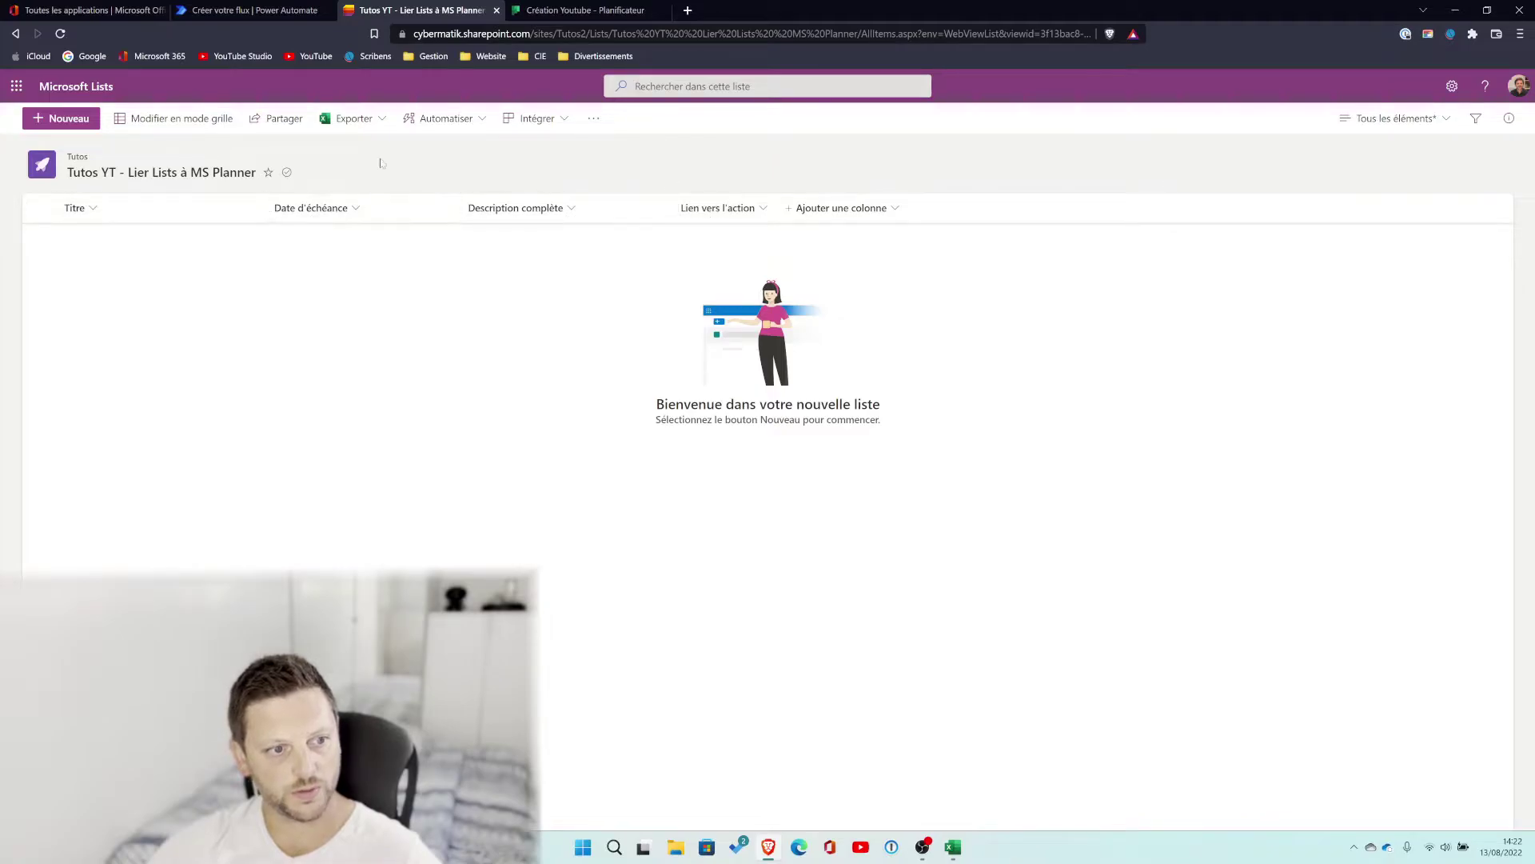
pyautogui.click(250, 11)
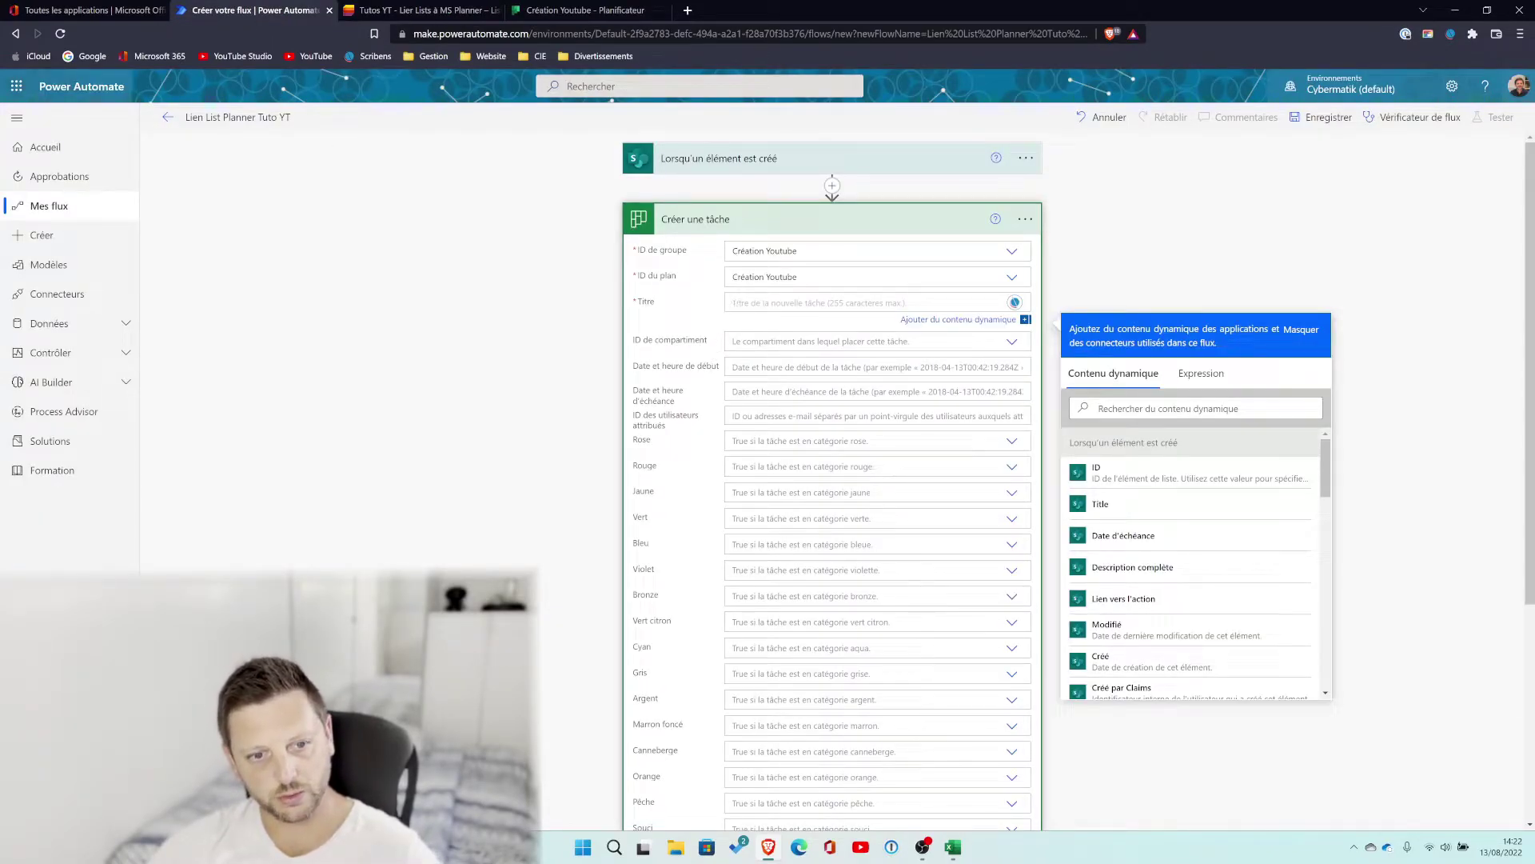
pyautogui.click(580, 9)
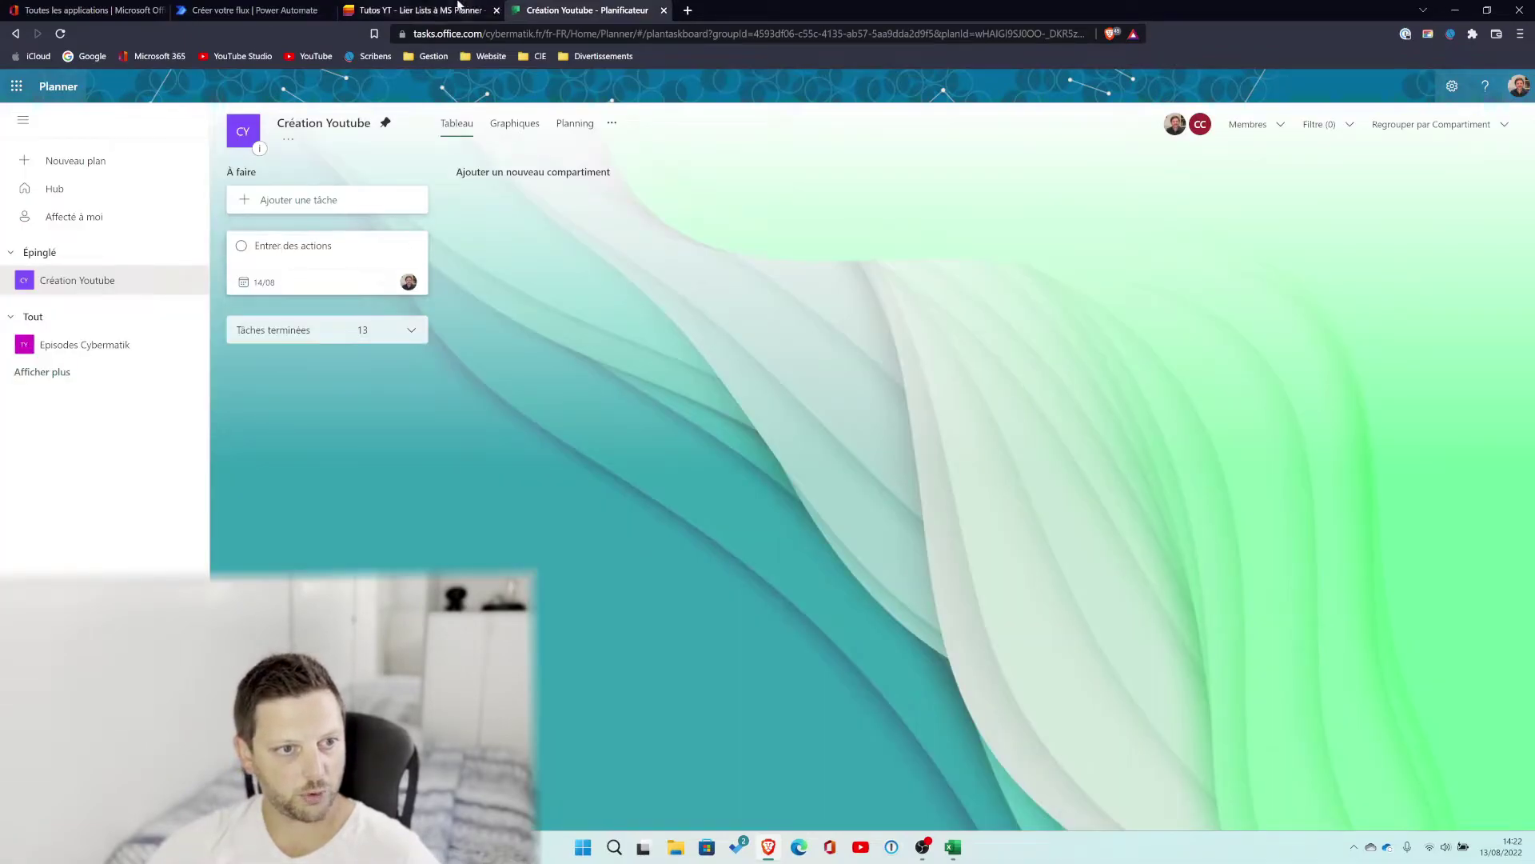
pyautogui.click(272, 8)
pyautogui.click(1192, 506)
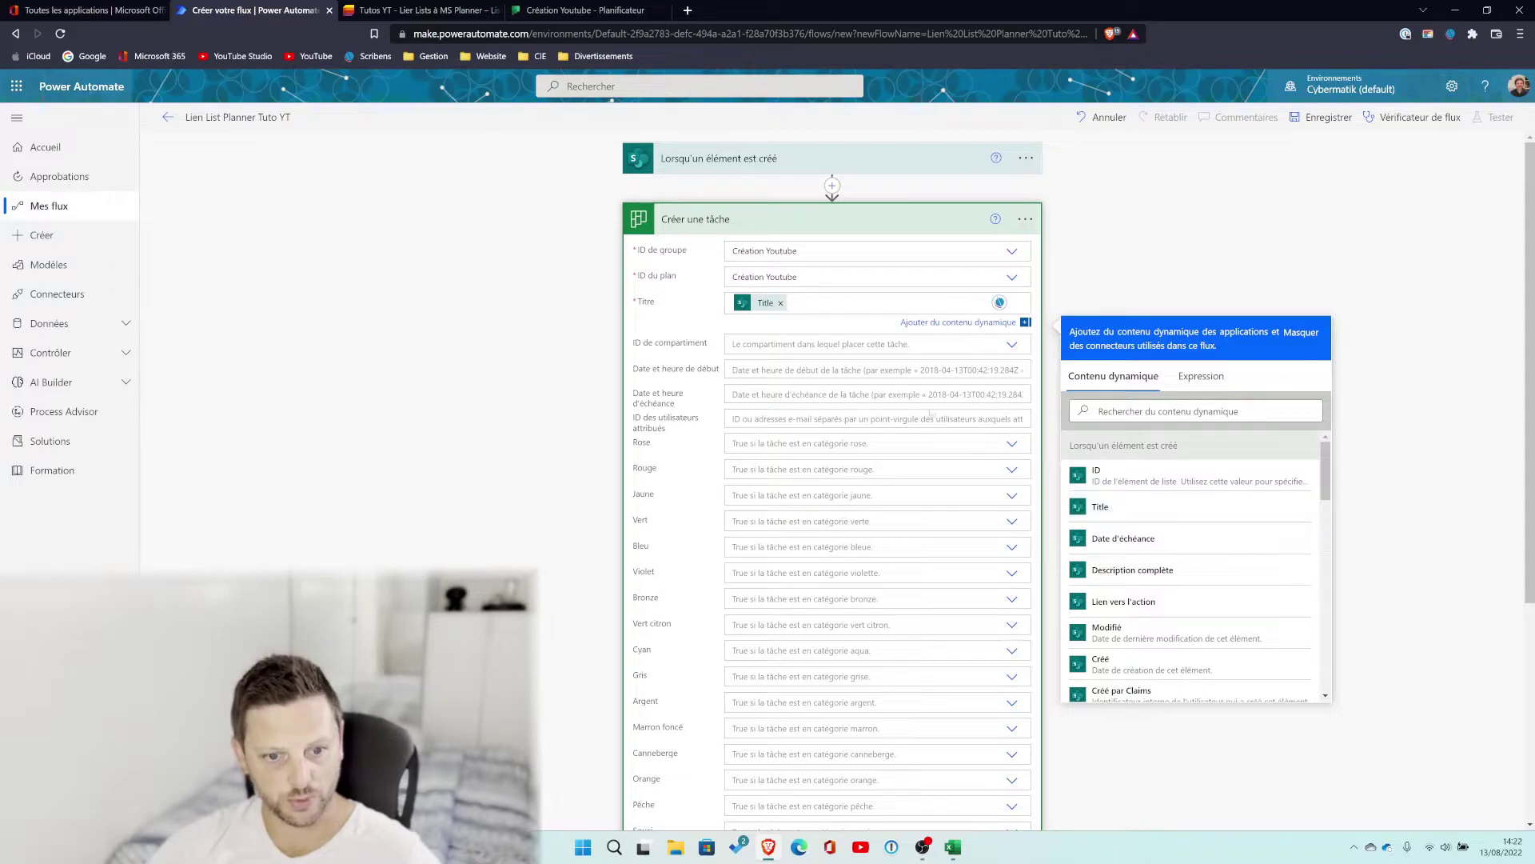
pyautogui.click(1002, 345)
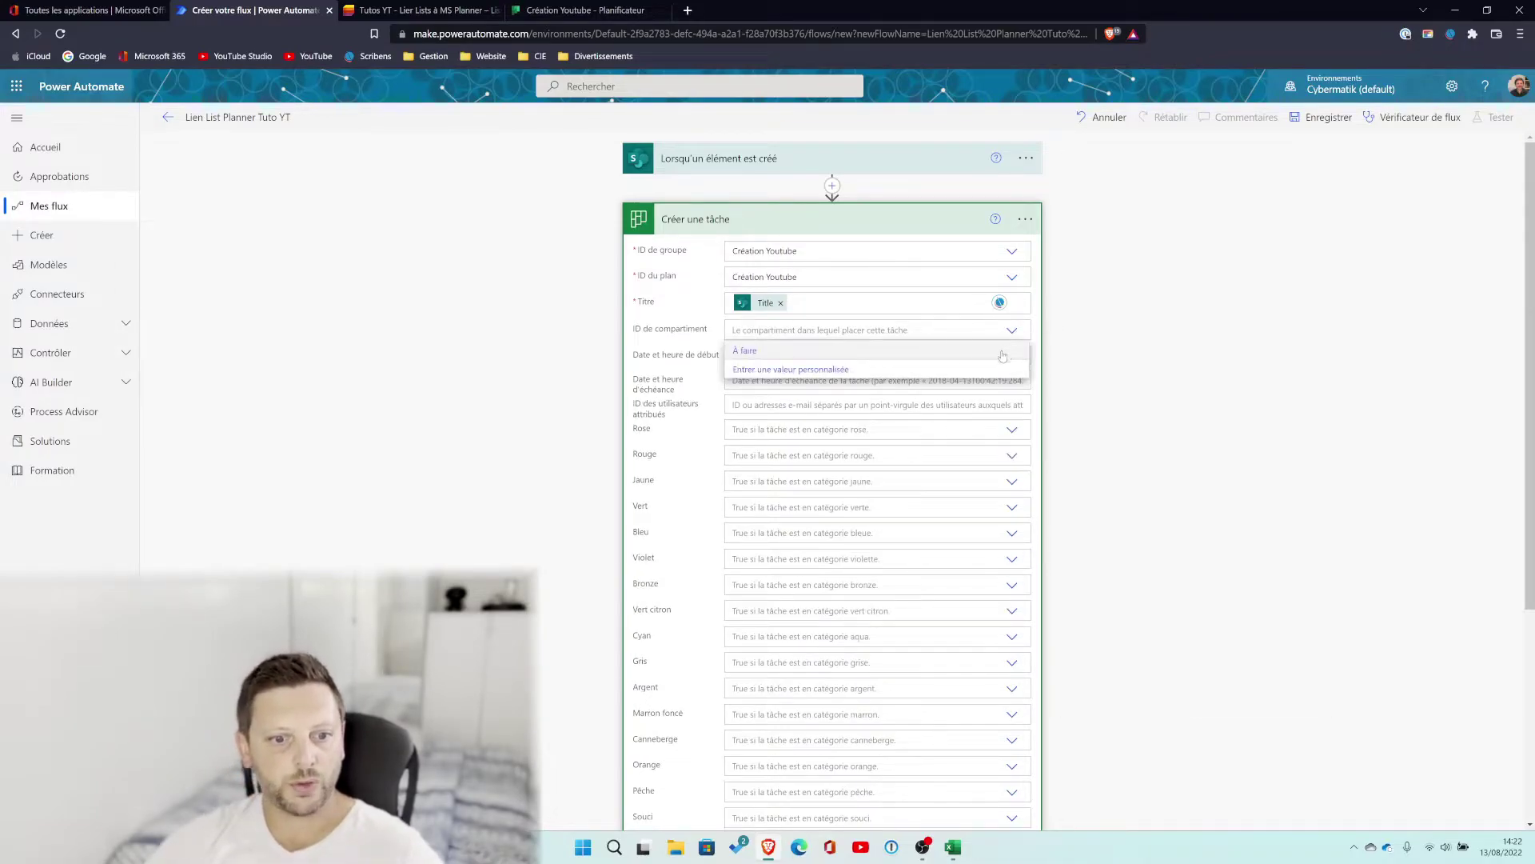
pyautogui.click(756, 351)
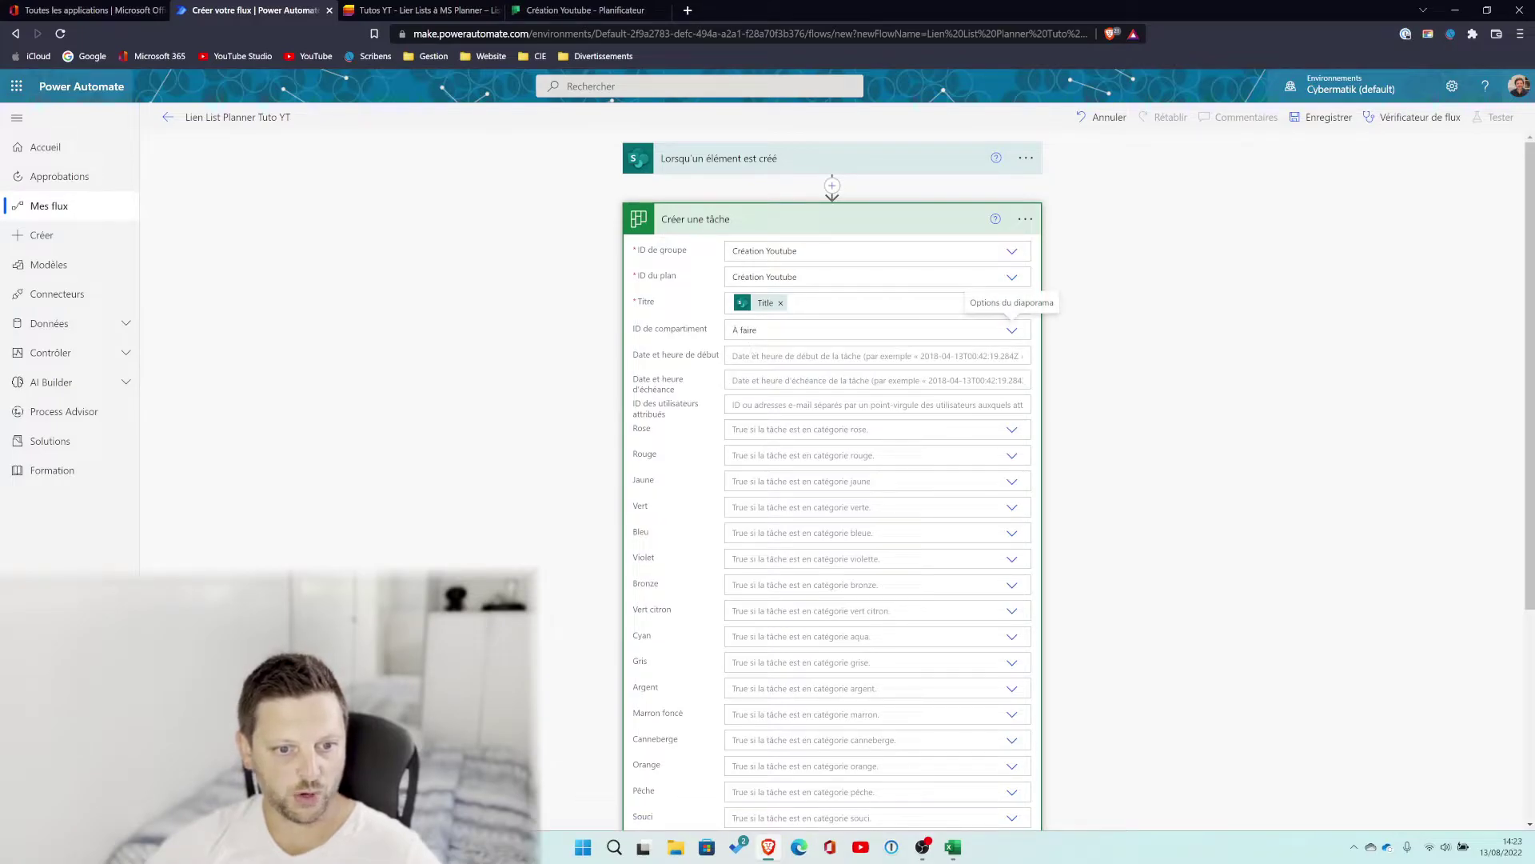
# - Take the task's start date from Créé and its due date from Date d'échéance
pyautogui.click(799, 357)
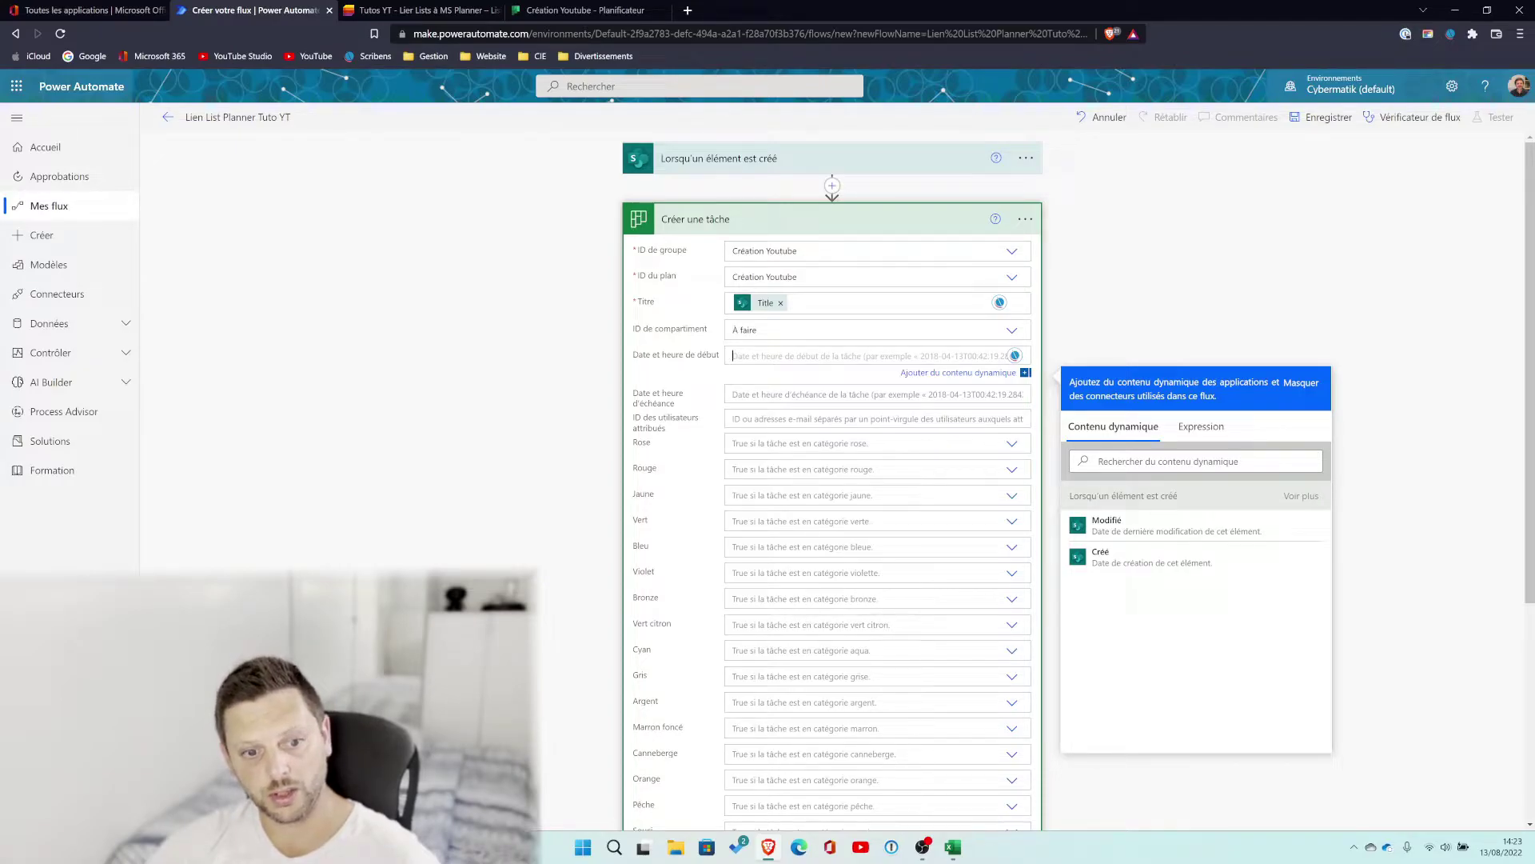
pyautogui.click(1110, 557)
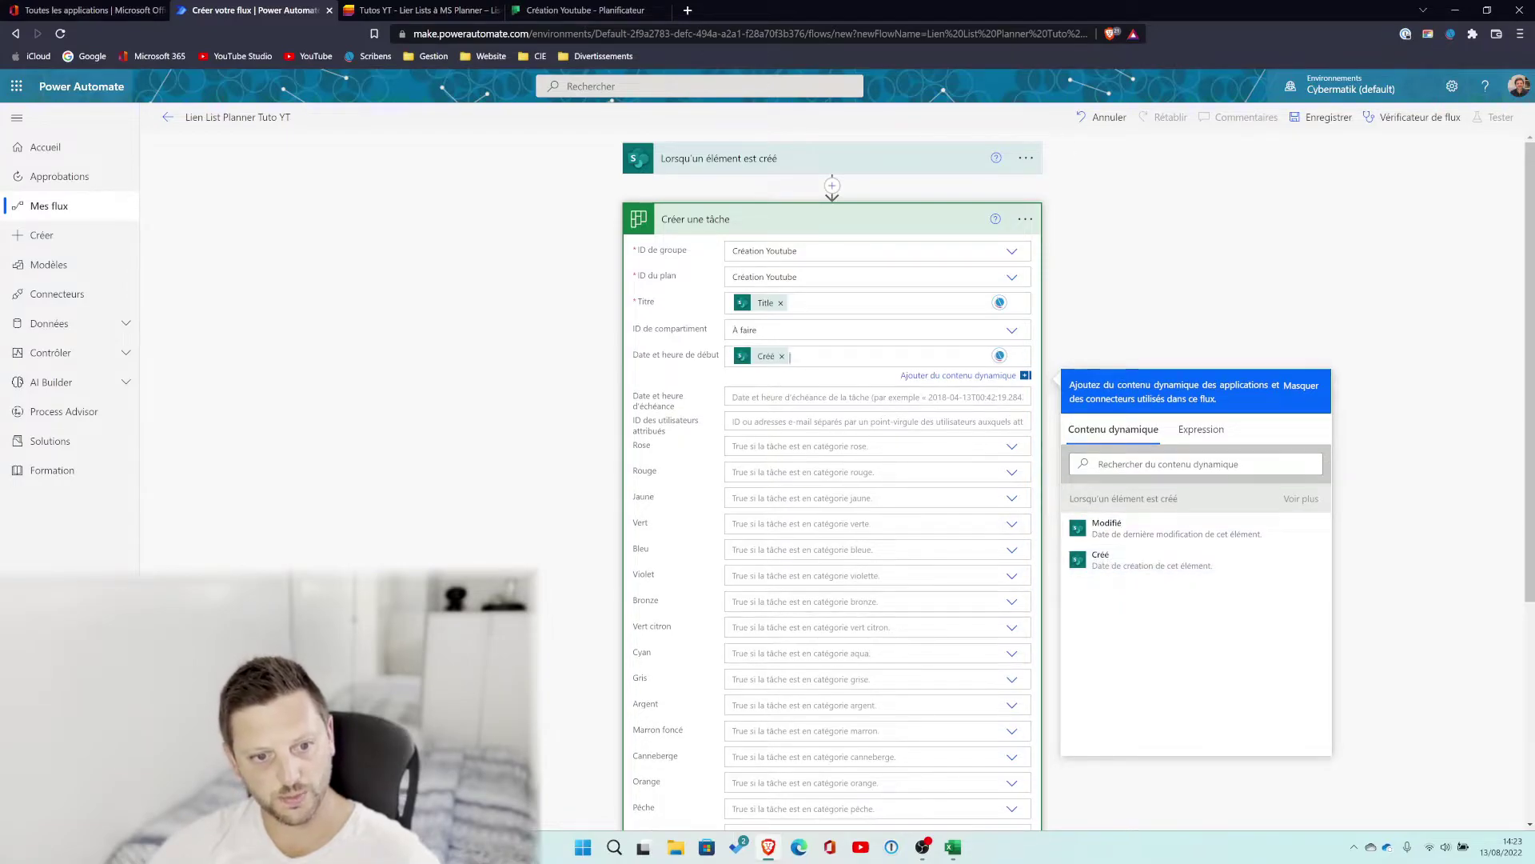
pyautogui.press('Tab')
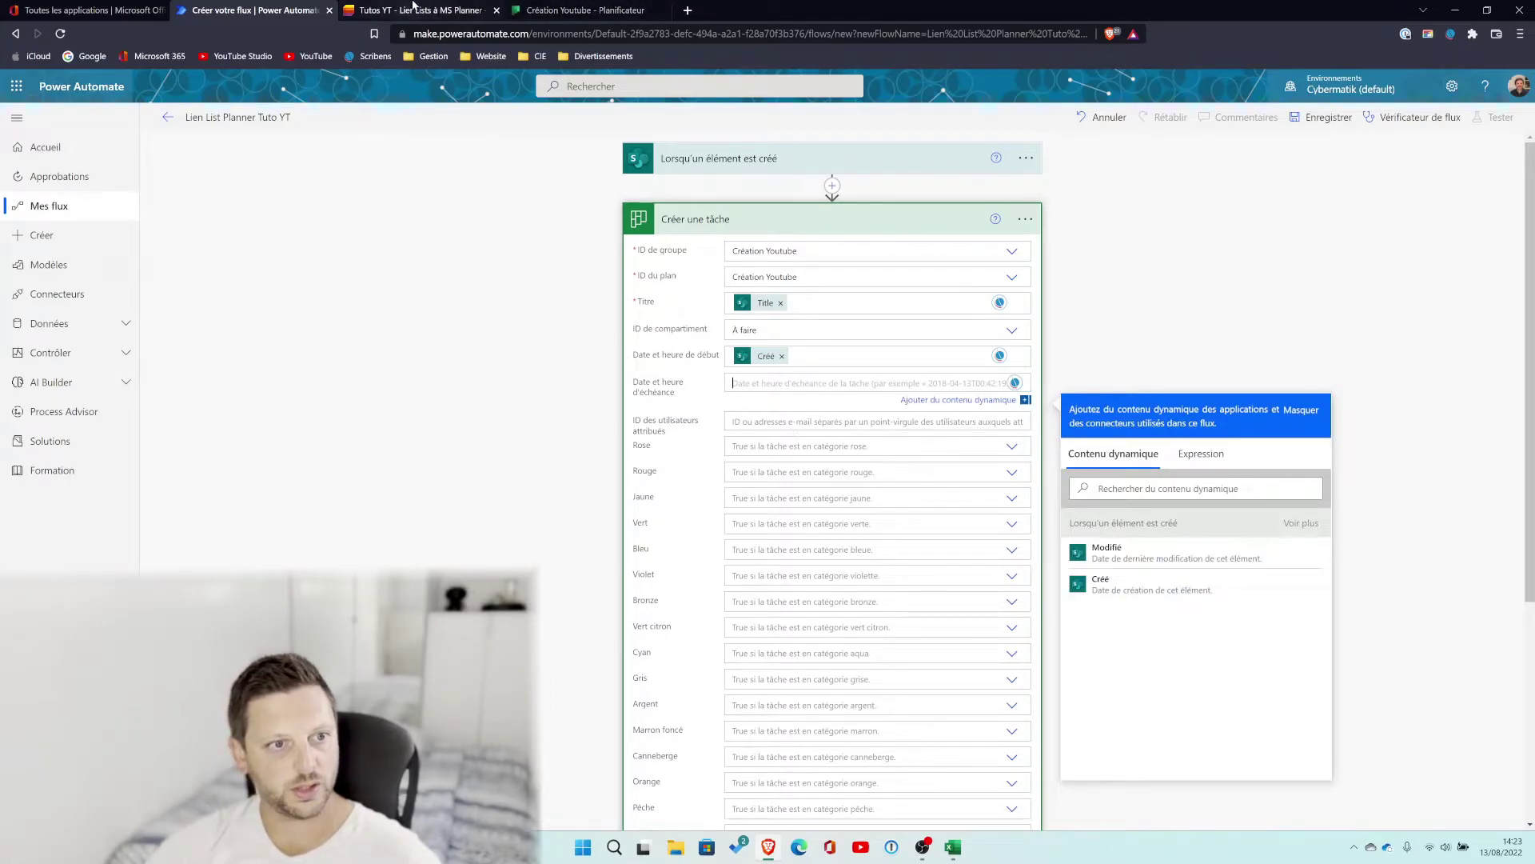
pyautogui.click(420, 10)
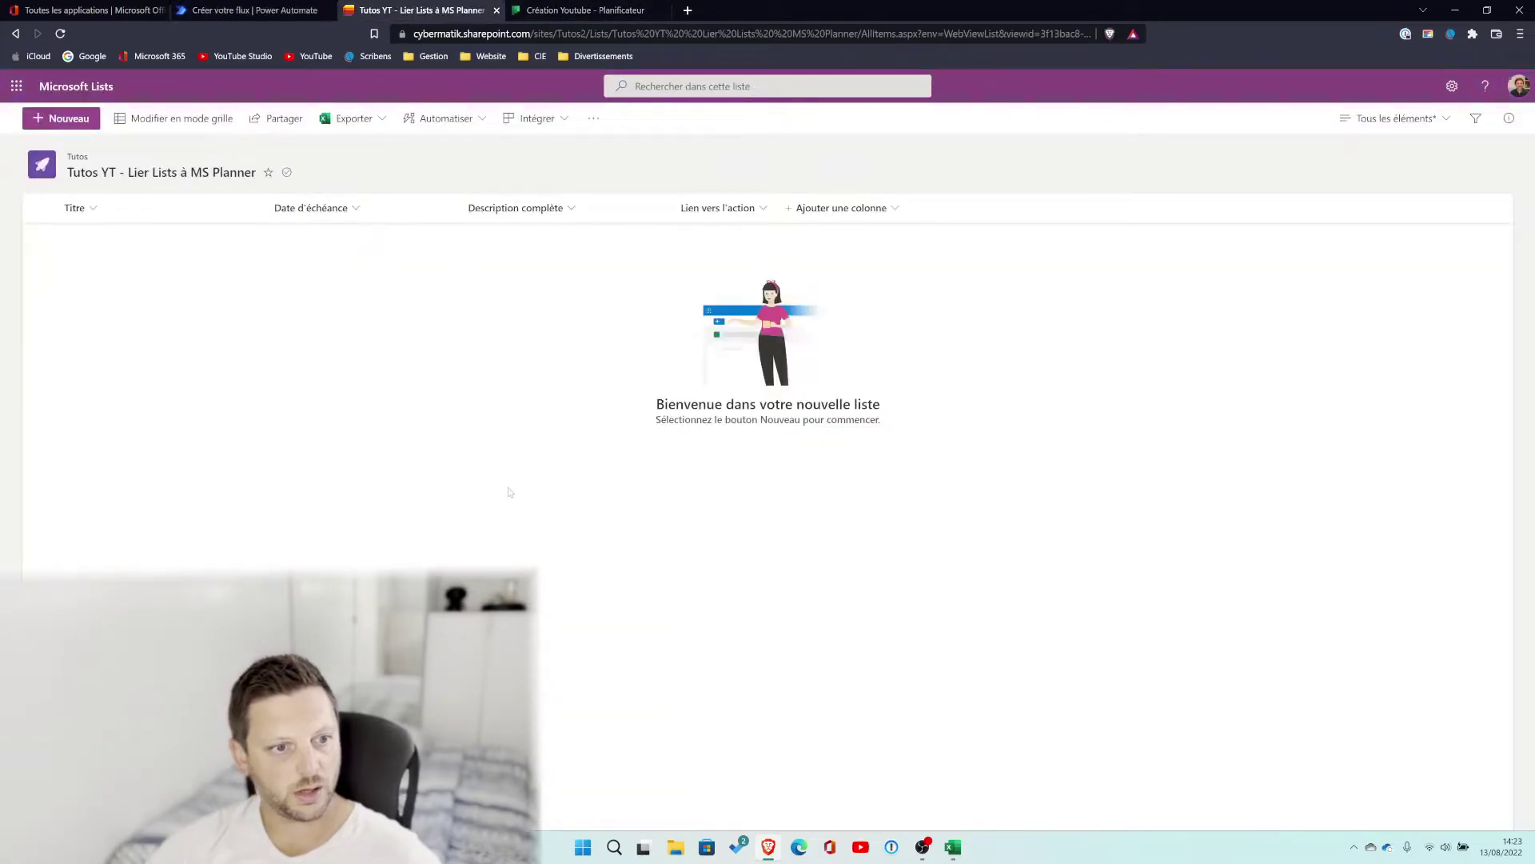
pyautogui.click(256, 11)
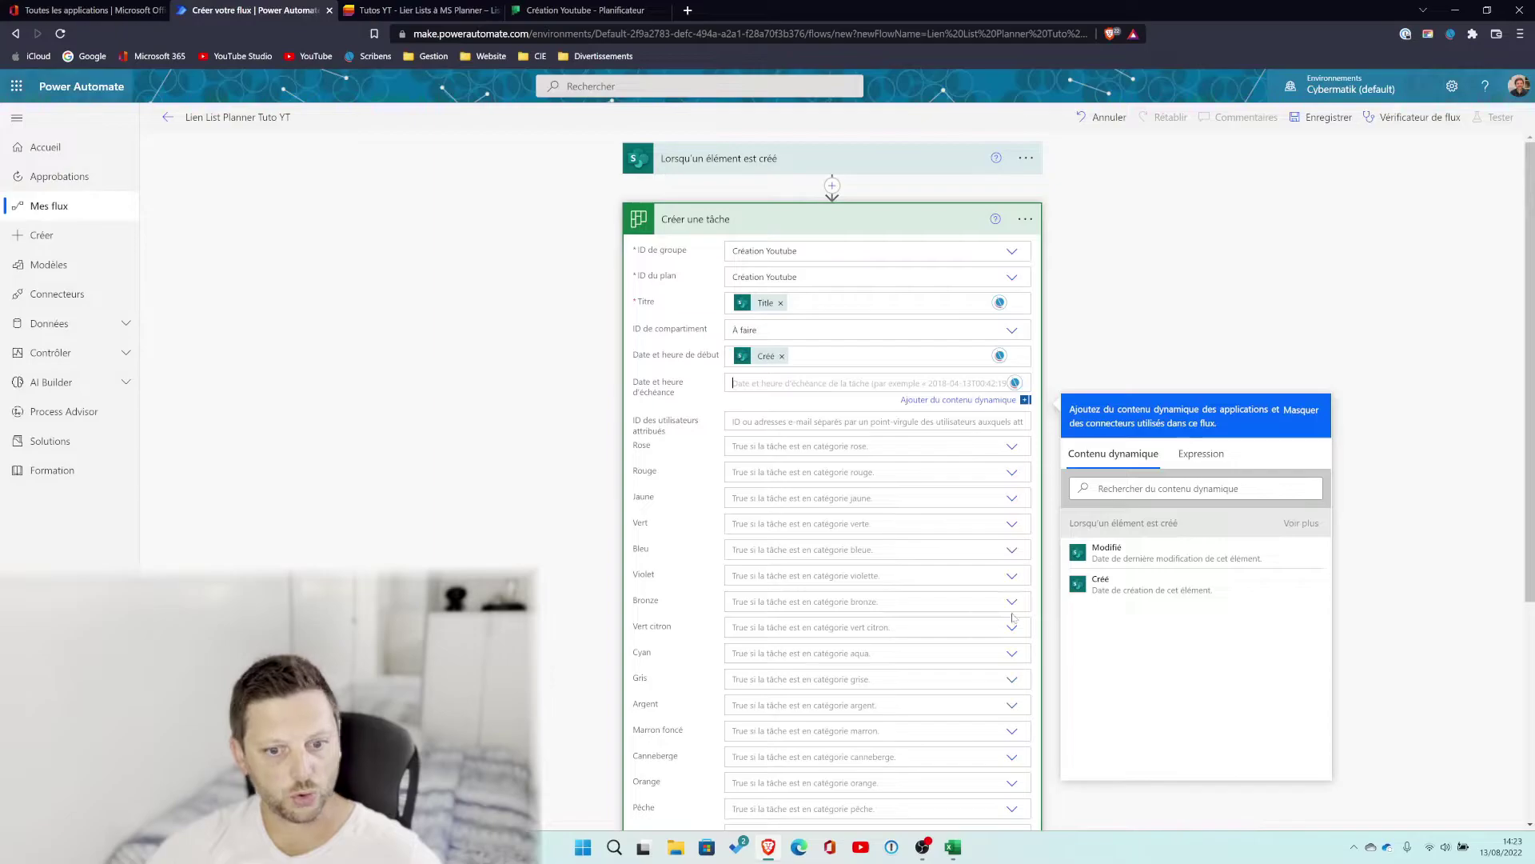
pyautogui.click(1301, 523)
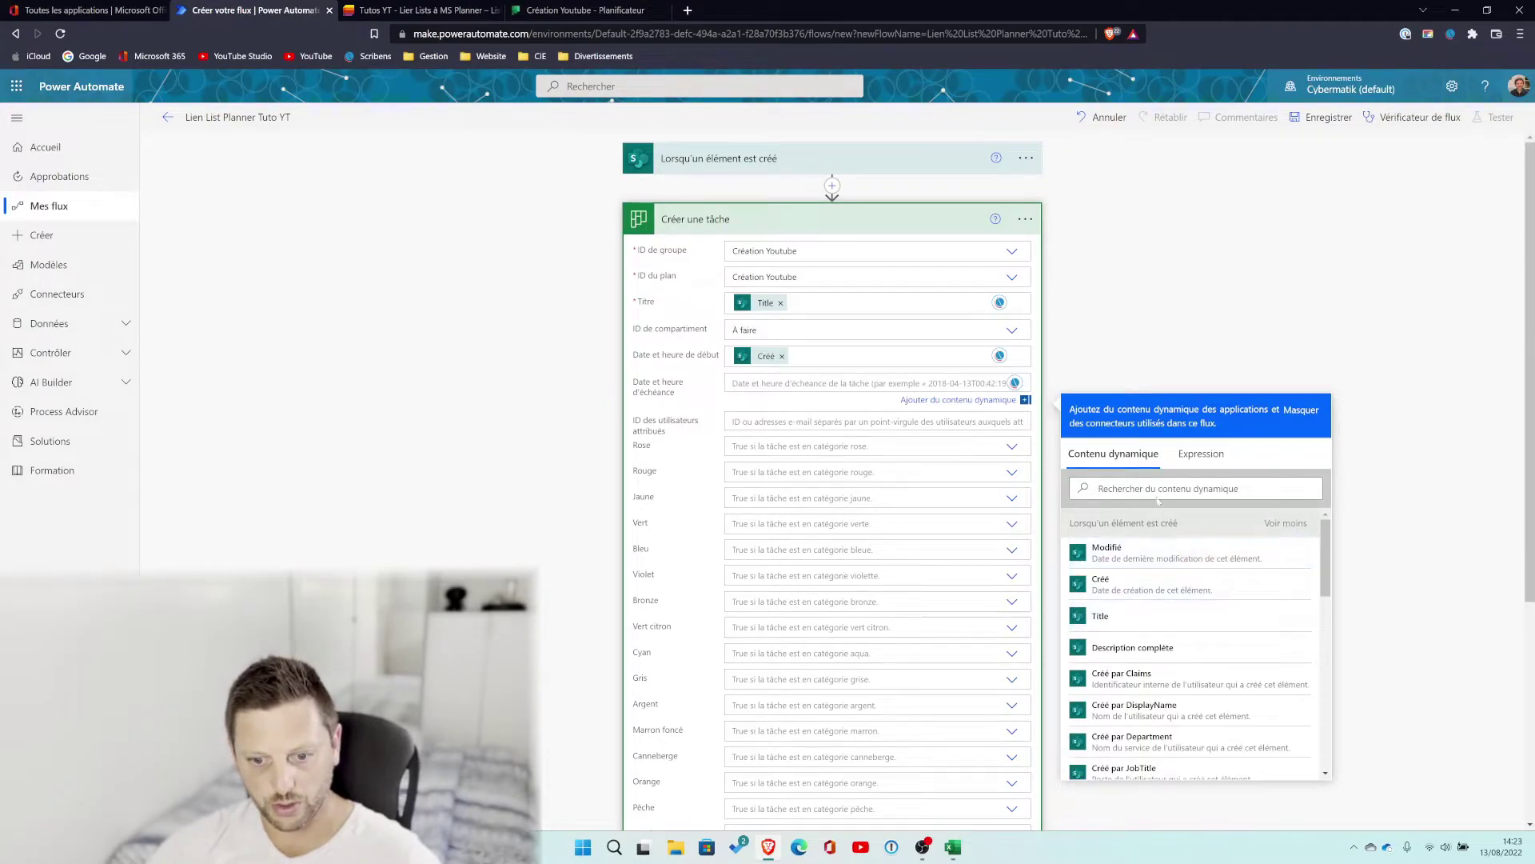
pyautogui.click(1199, 488)
pyautogui.write('date')
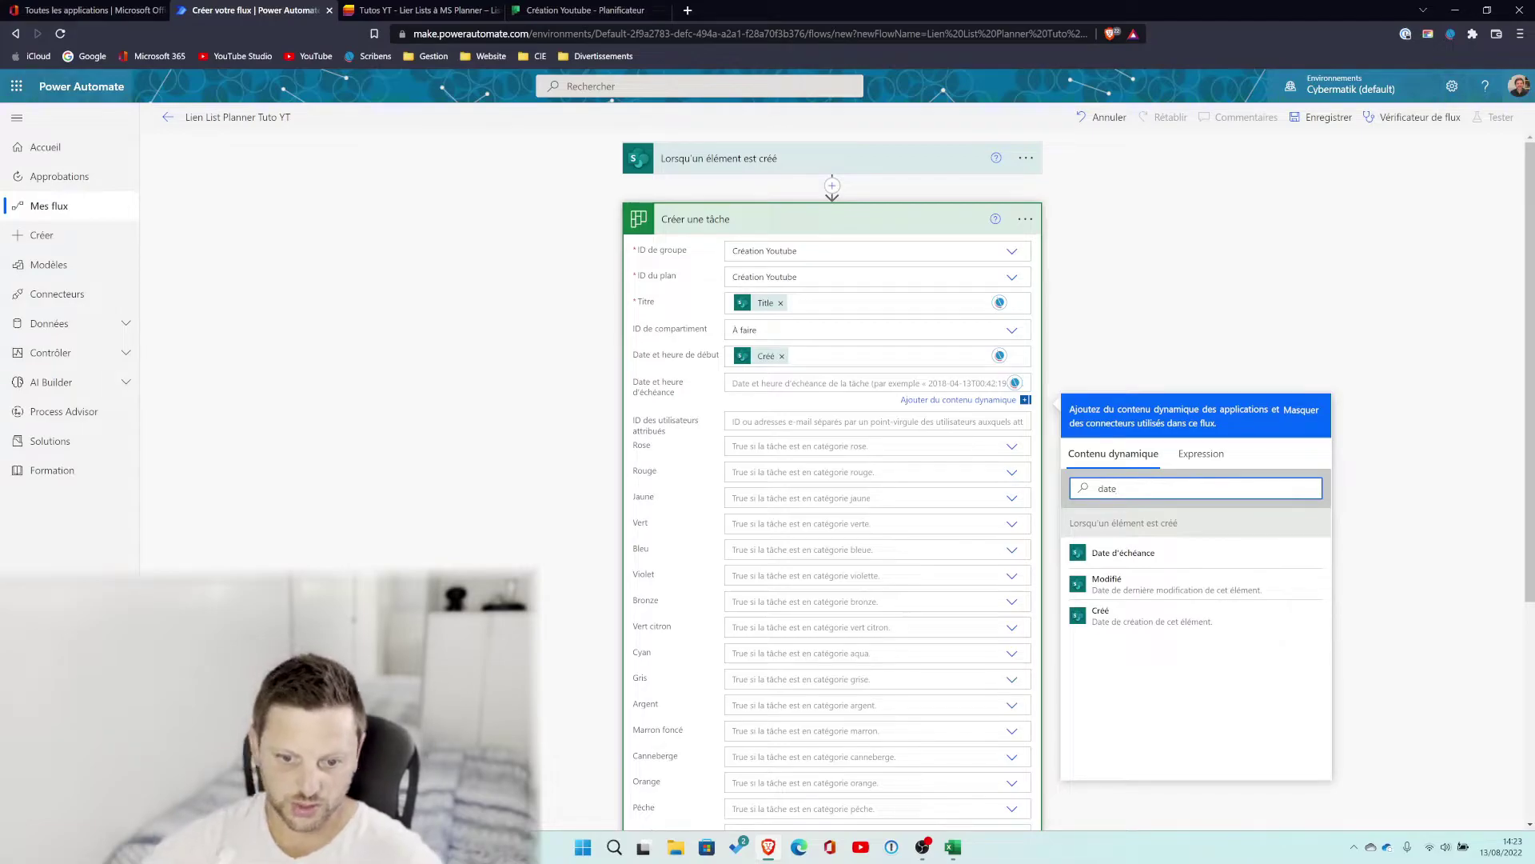
pyautogui.click(1127, 553)
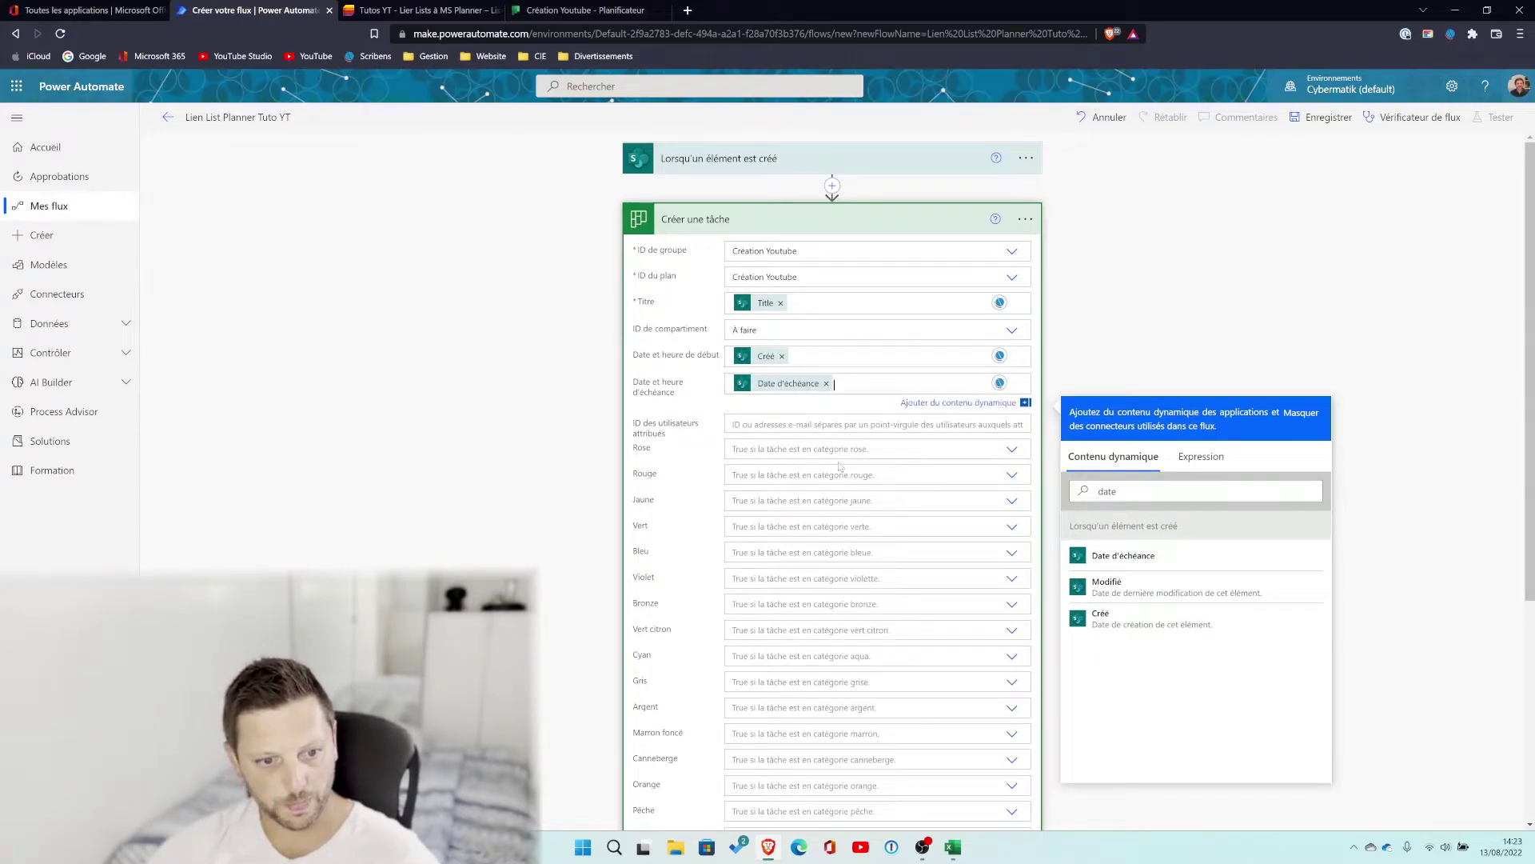
pyautogui.scroll(-1, 804, 388)
# - Enter the assignee's e-mail address in ID des utilisateurs attribués
pyautogui.click(872, 354)
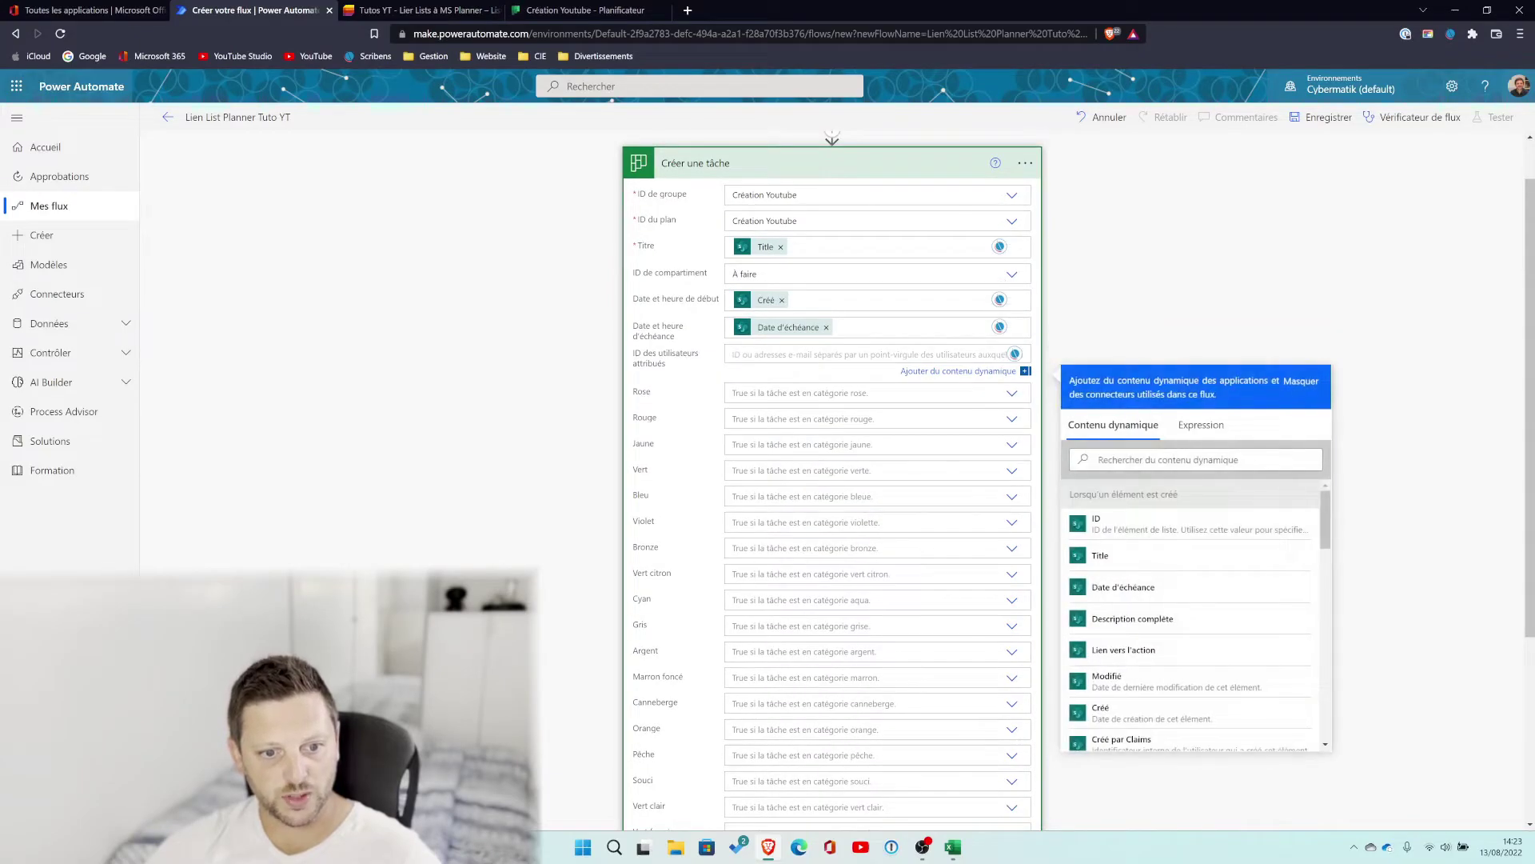
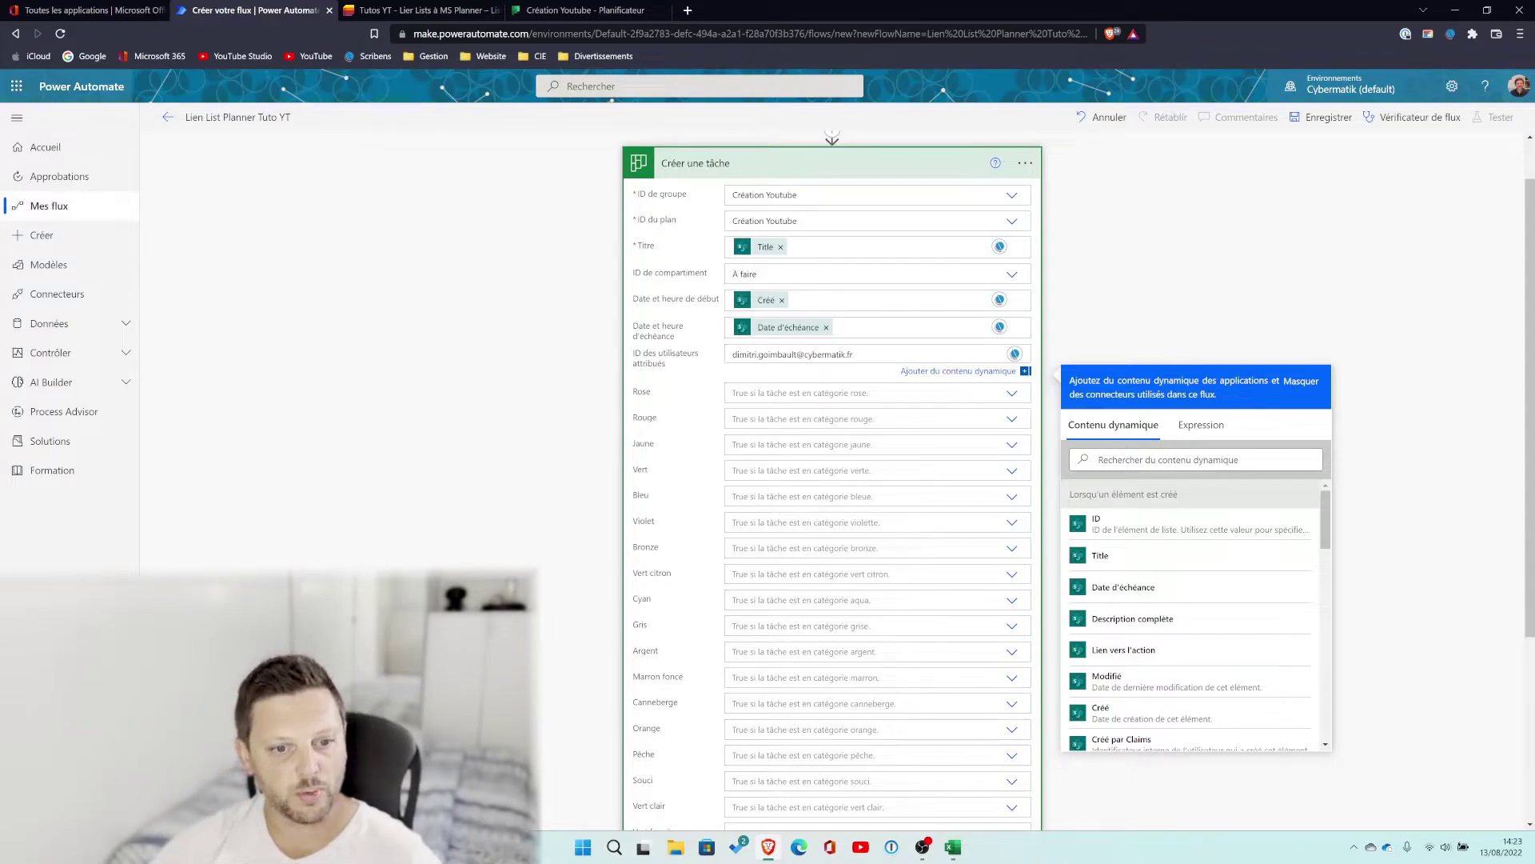
pyautogui.scroll(-3, 864, 446)
pyautogui.scroll(-1, 863, 446)
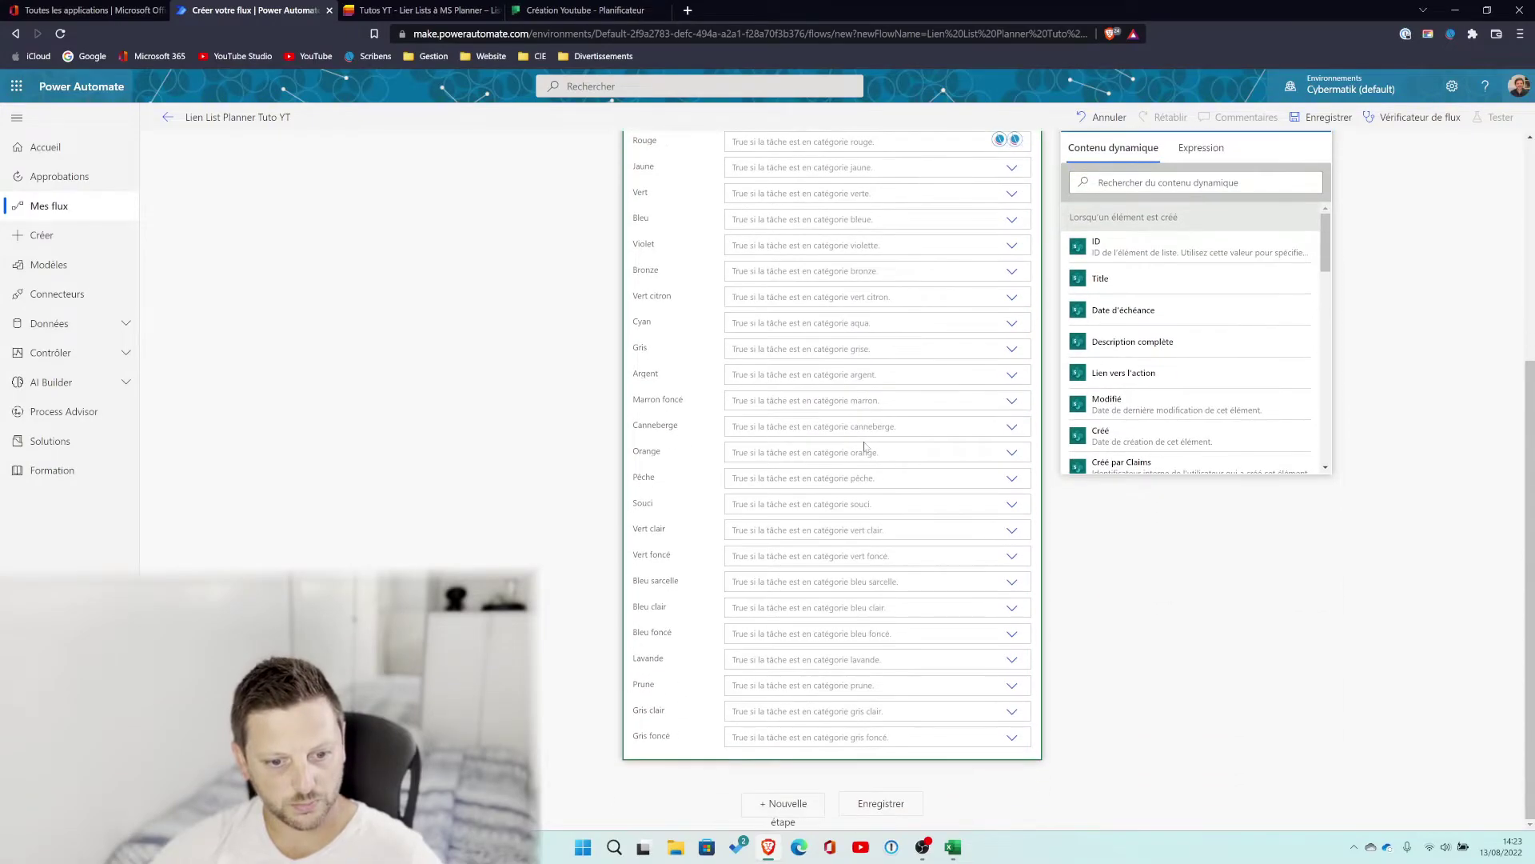
pyautogui.scroll(5, 783, 620)
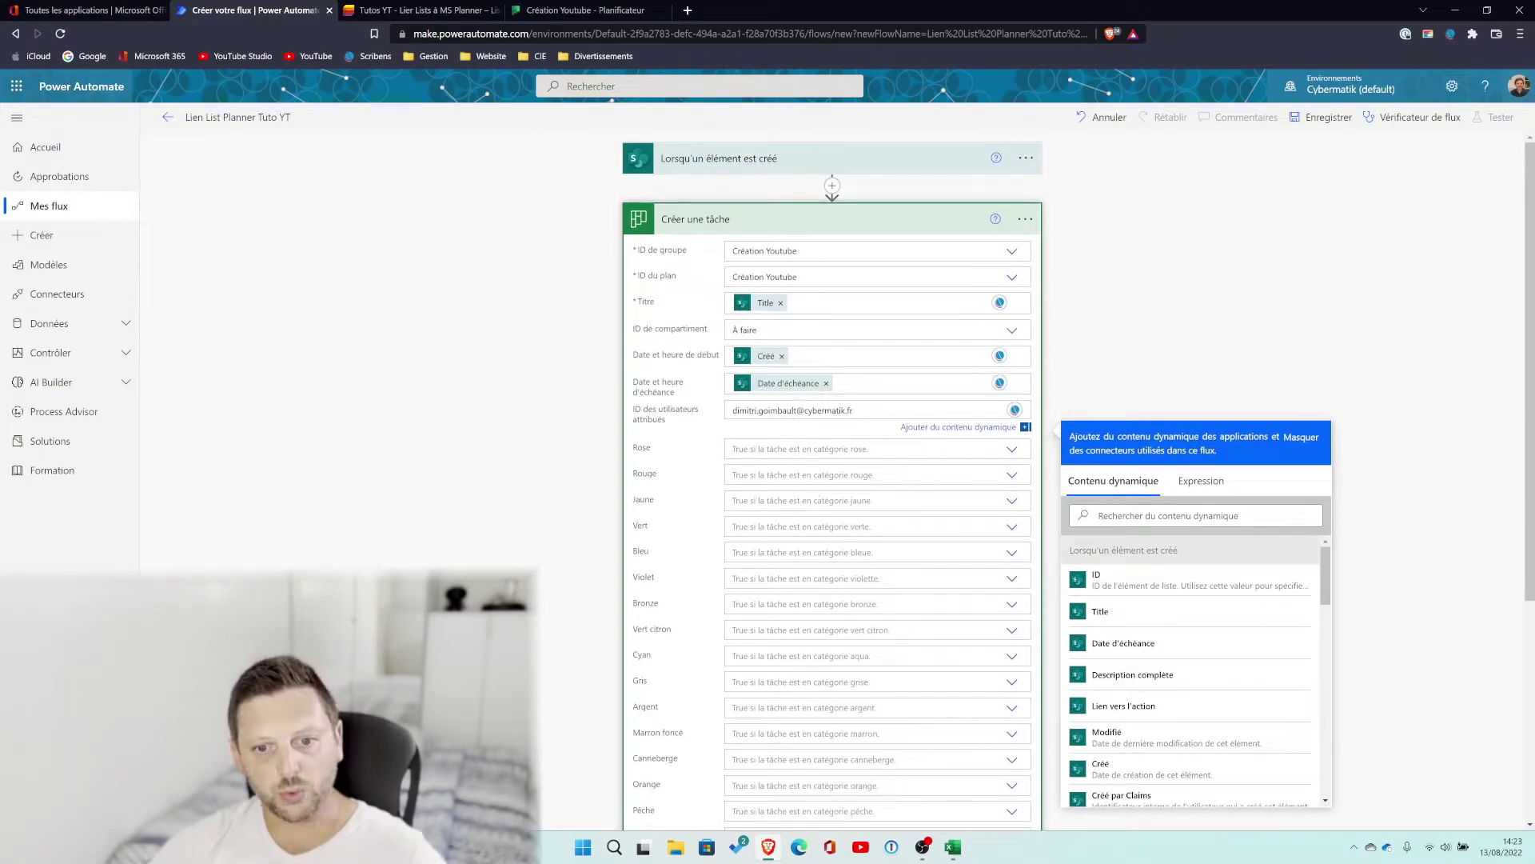
# - Collapse the Créer une tâche card and save the flow
pyautogui.click(798, 228)
pyautogui.click(1319, 118)
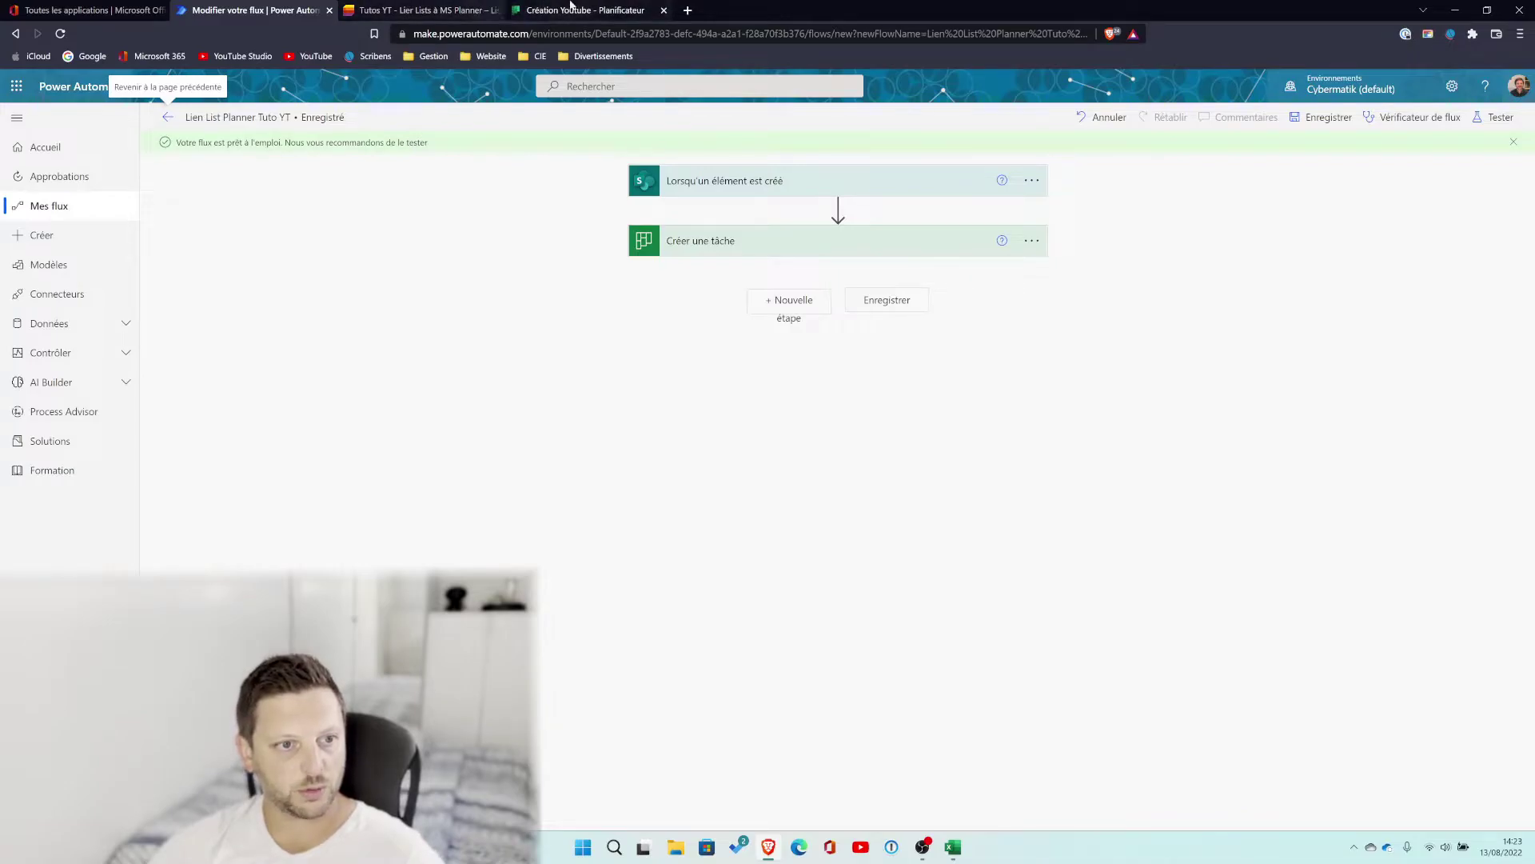
pyautogui.click(424, 8)
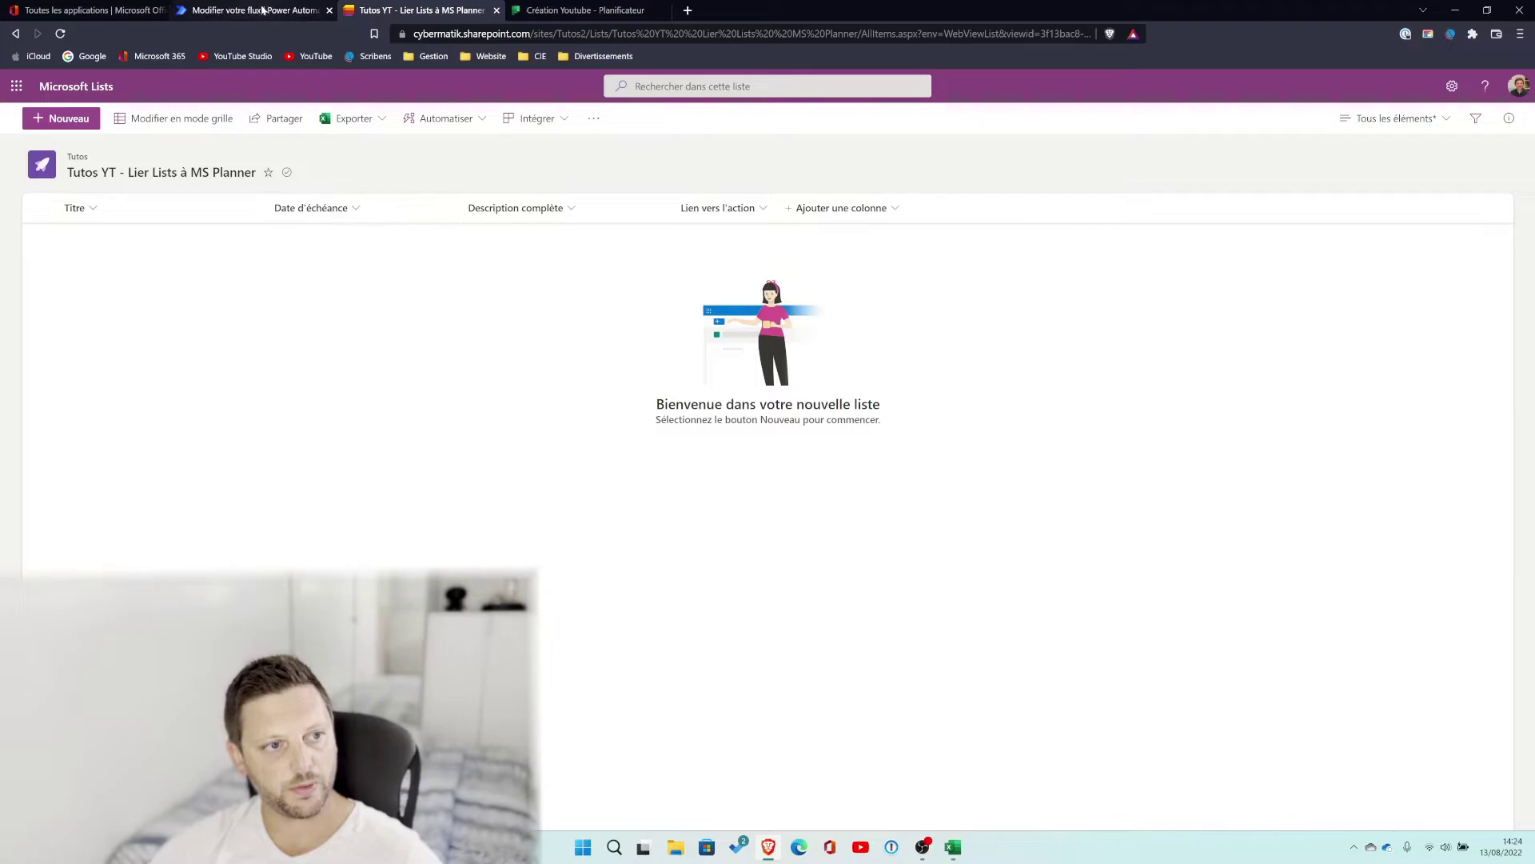
pyautogui.moveTo(516, 208)
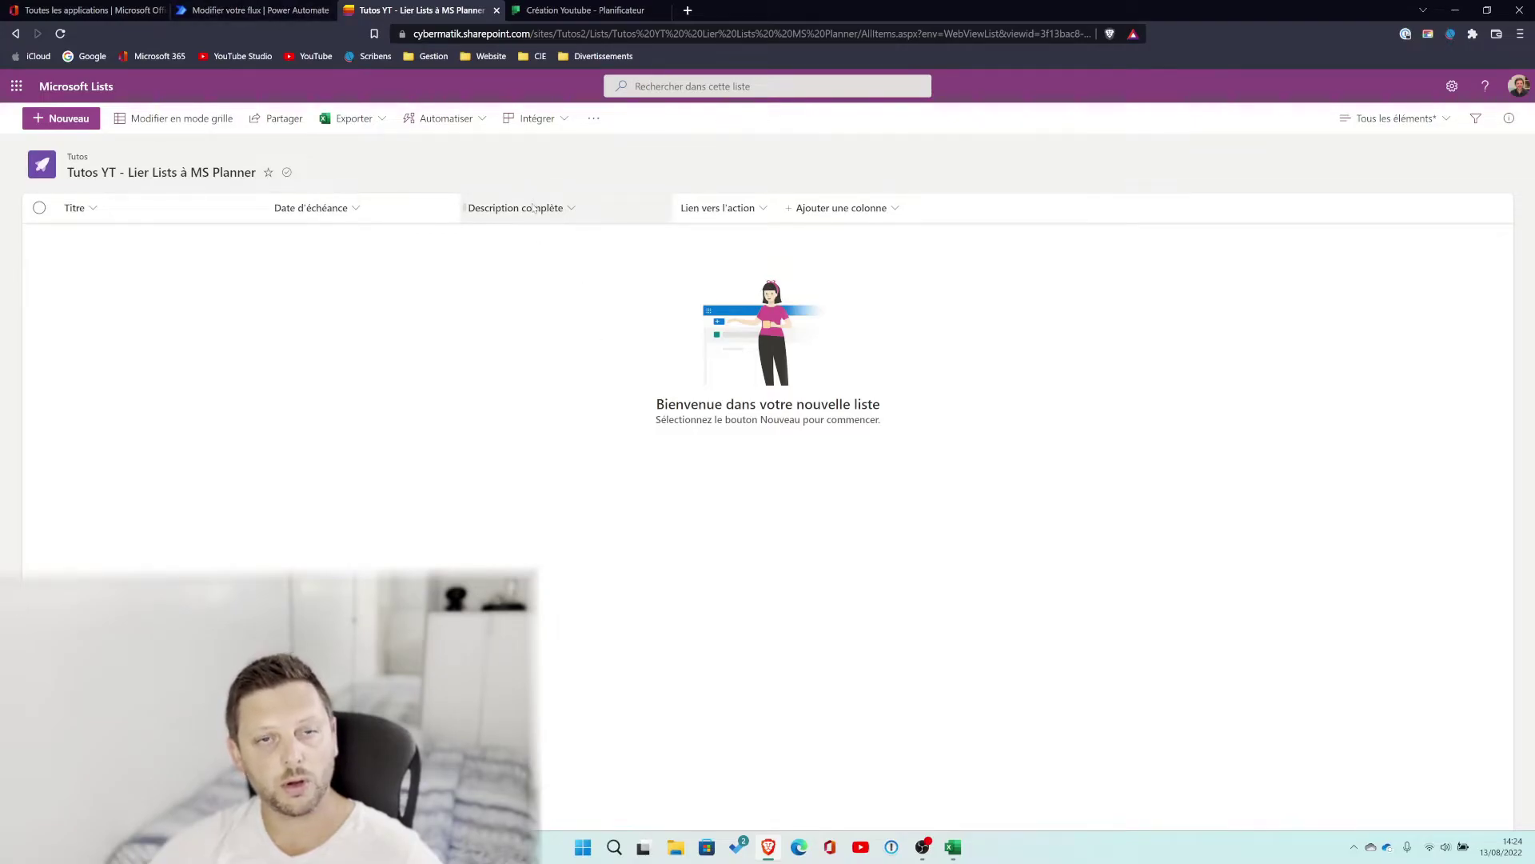
pyautogui.click(257, 9)
# - Add Planner's Mettre à jour les détails de la tâche action as the third step
pyautogui.click(788, 301)
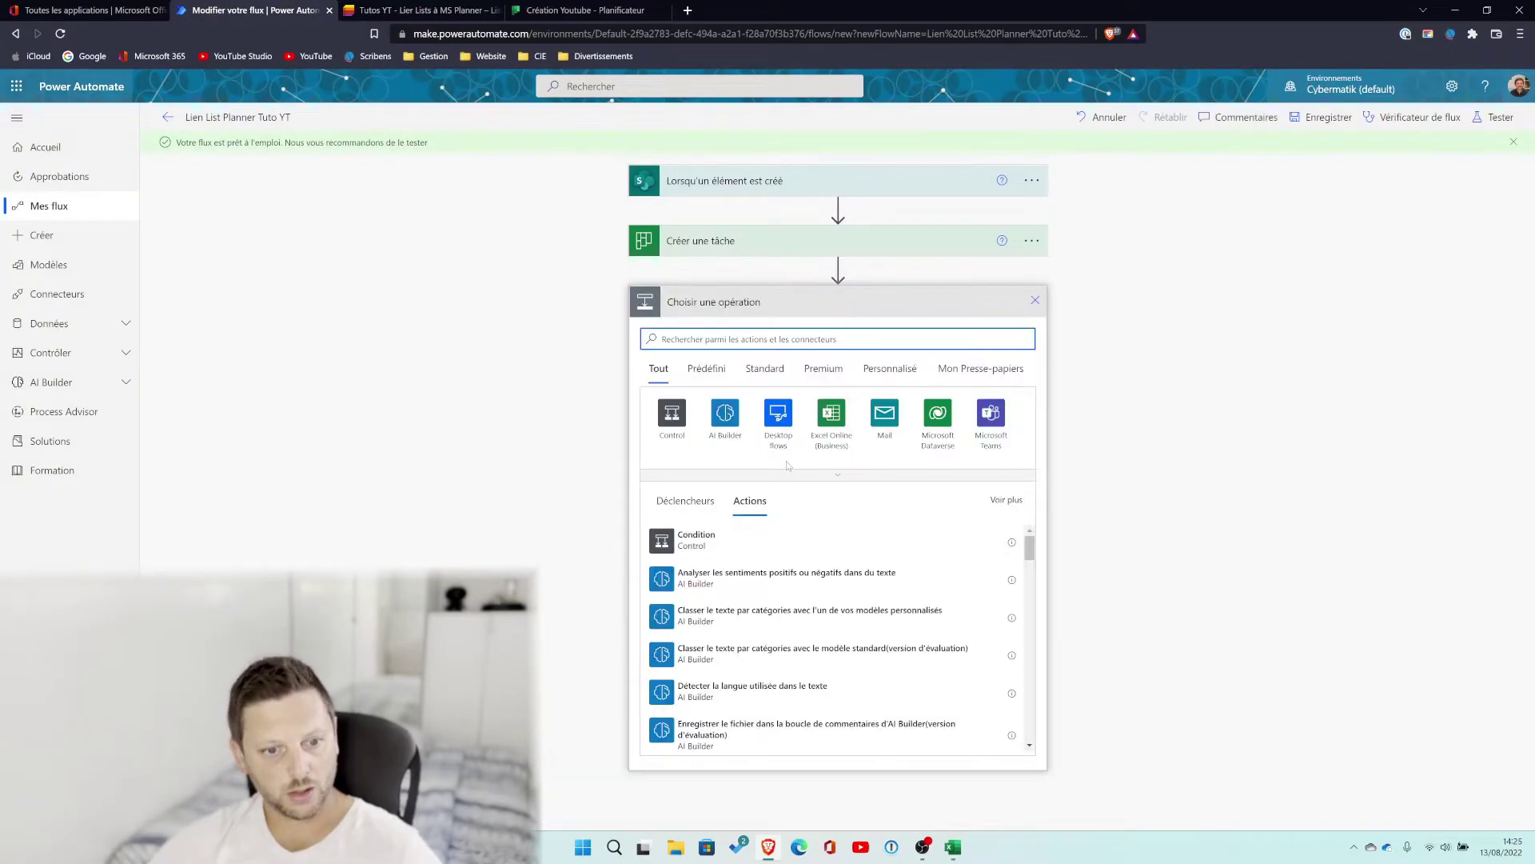
pyautogui.write('p')
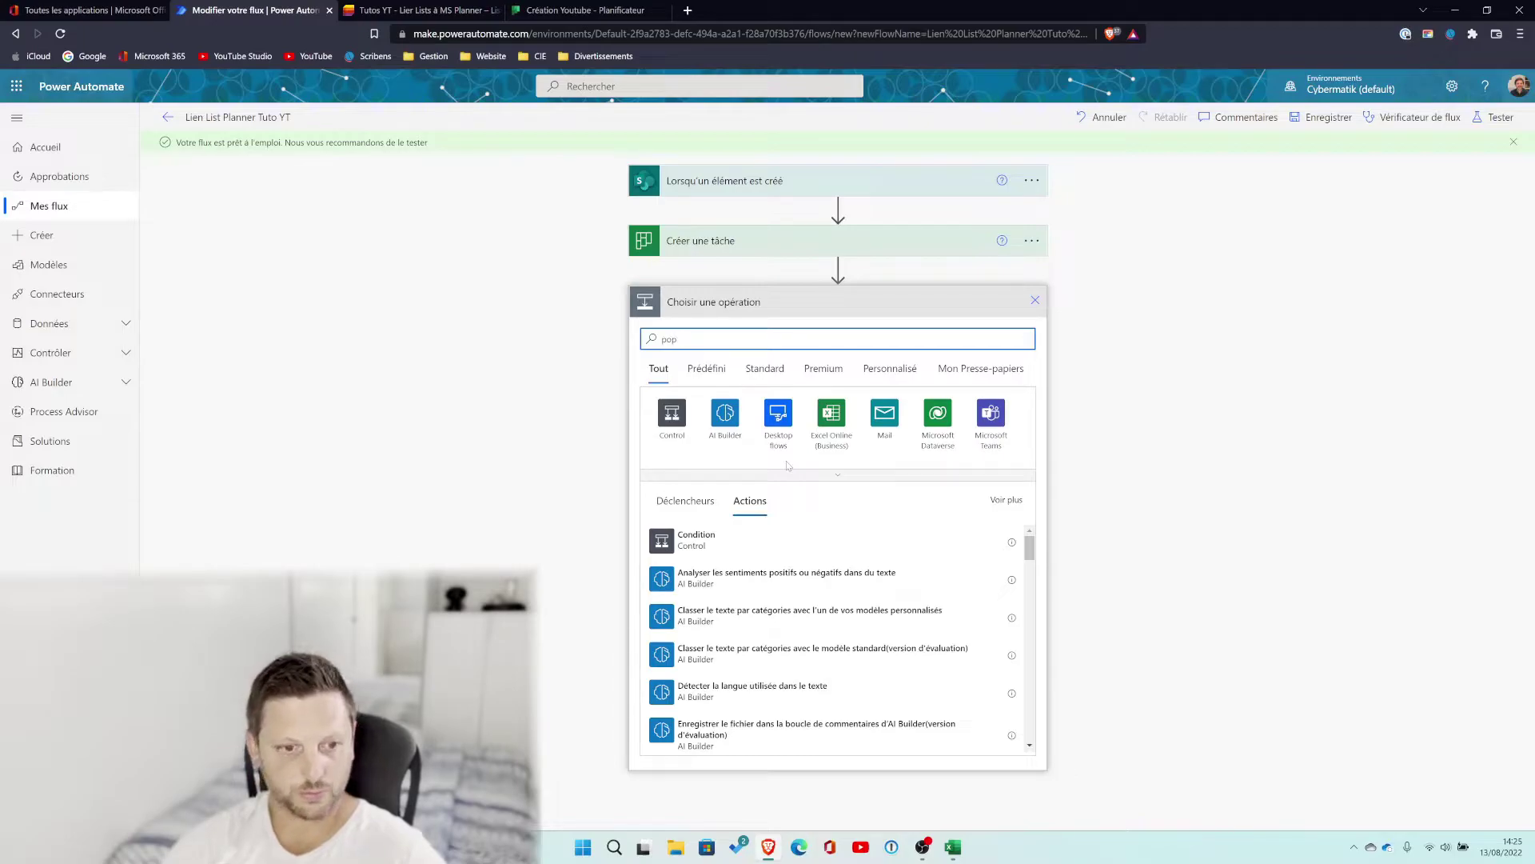
pyautogui.write('lanner')
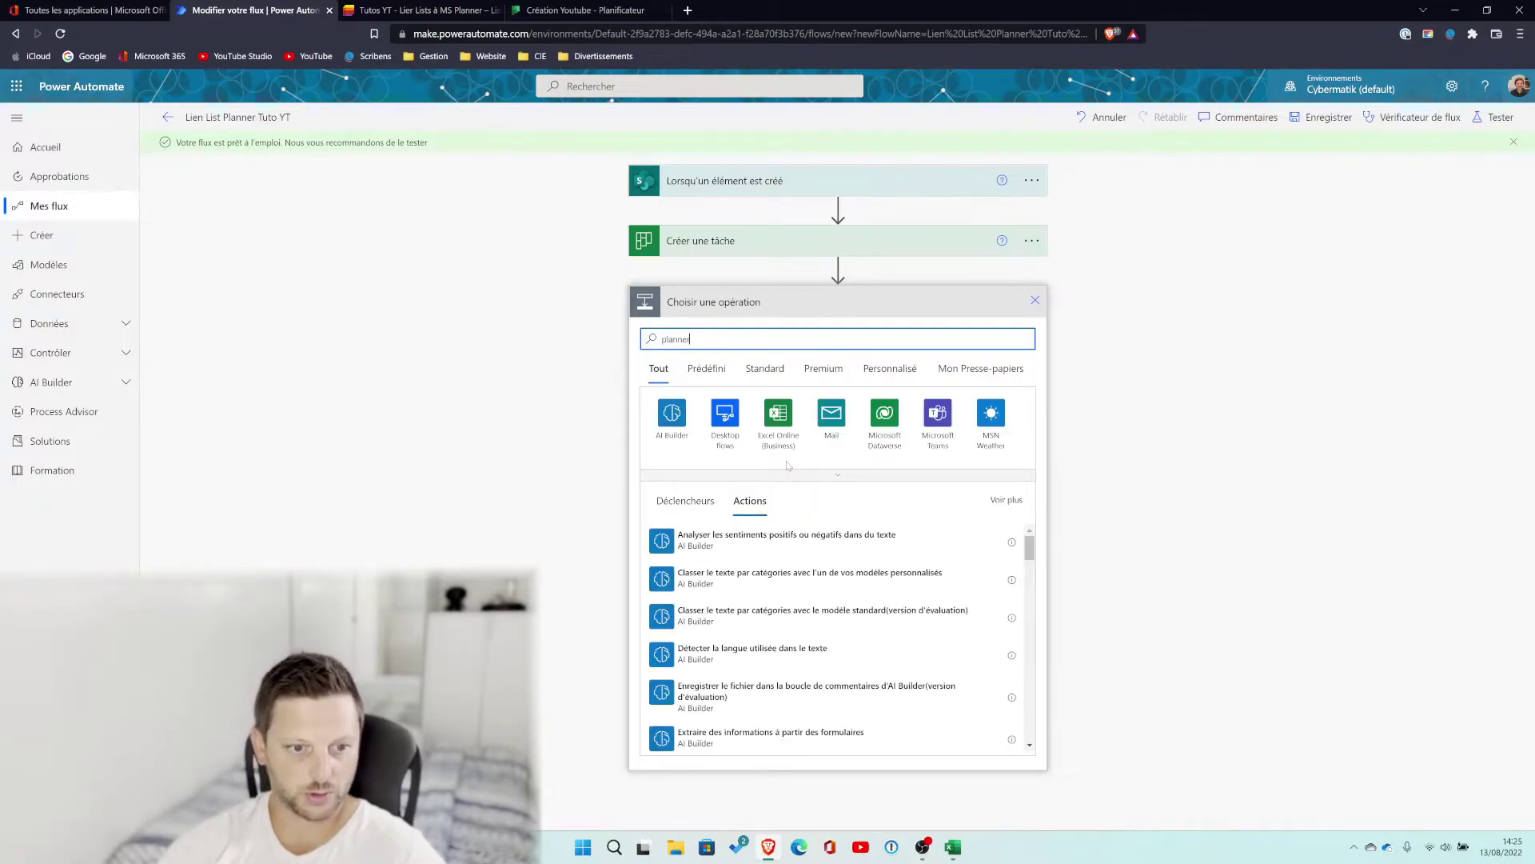
pyautogui.click(672, 415)
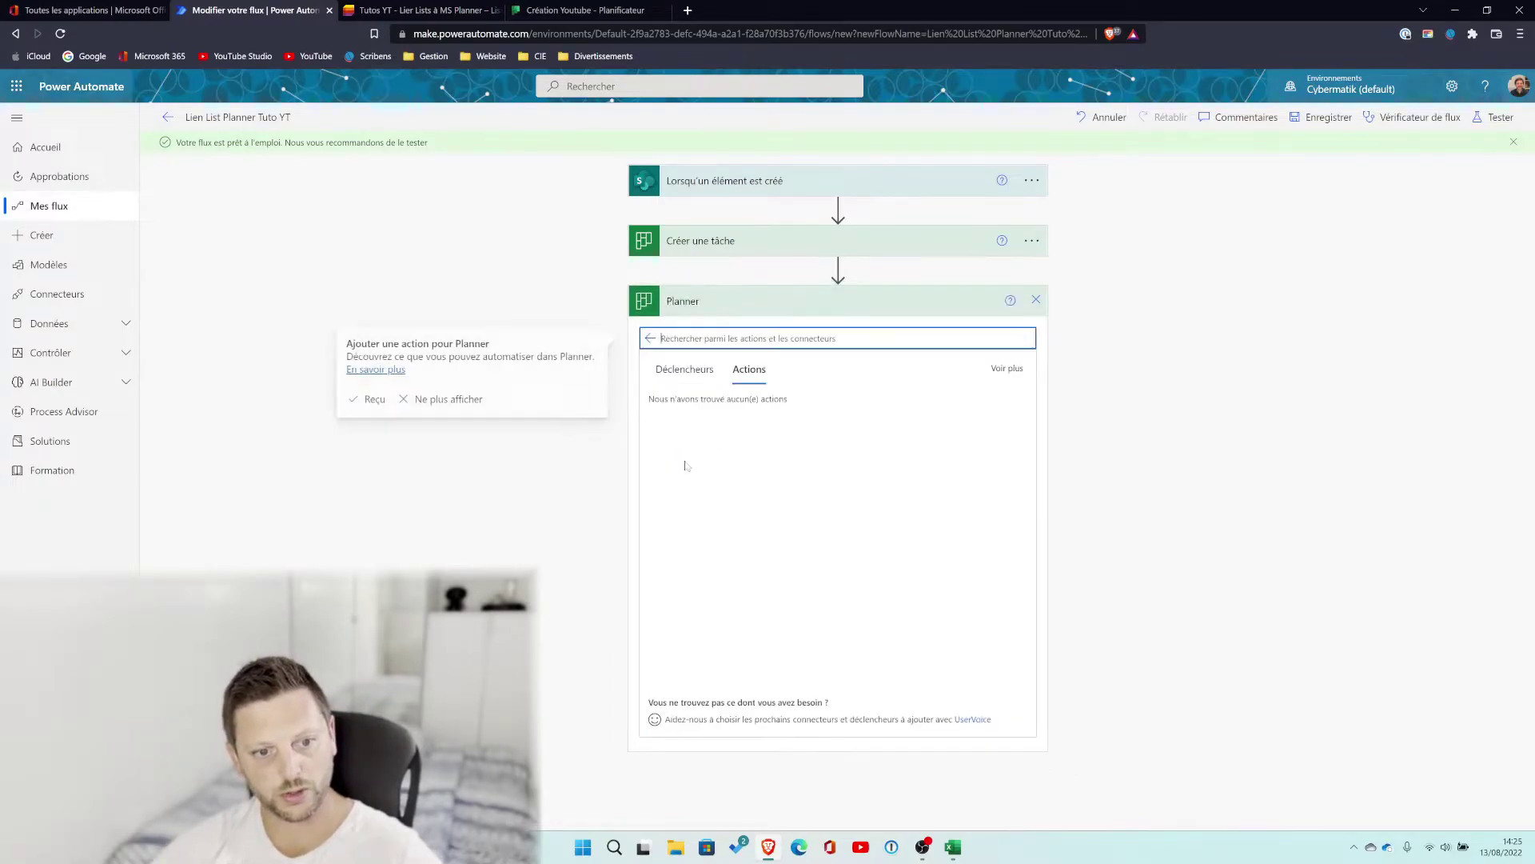
pyautogui.scroll(-1, 956, 537)
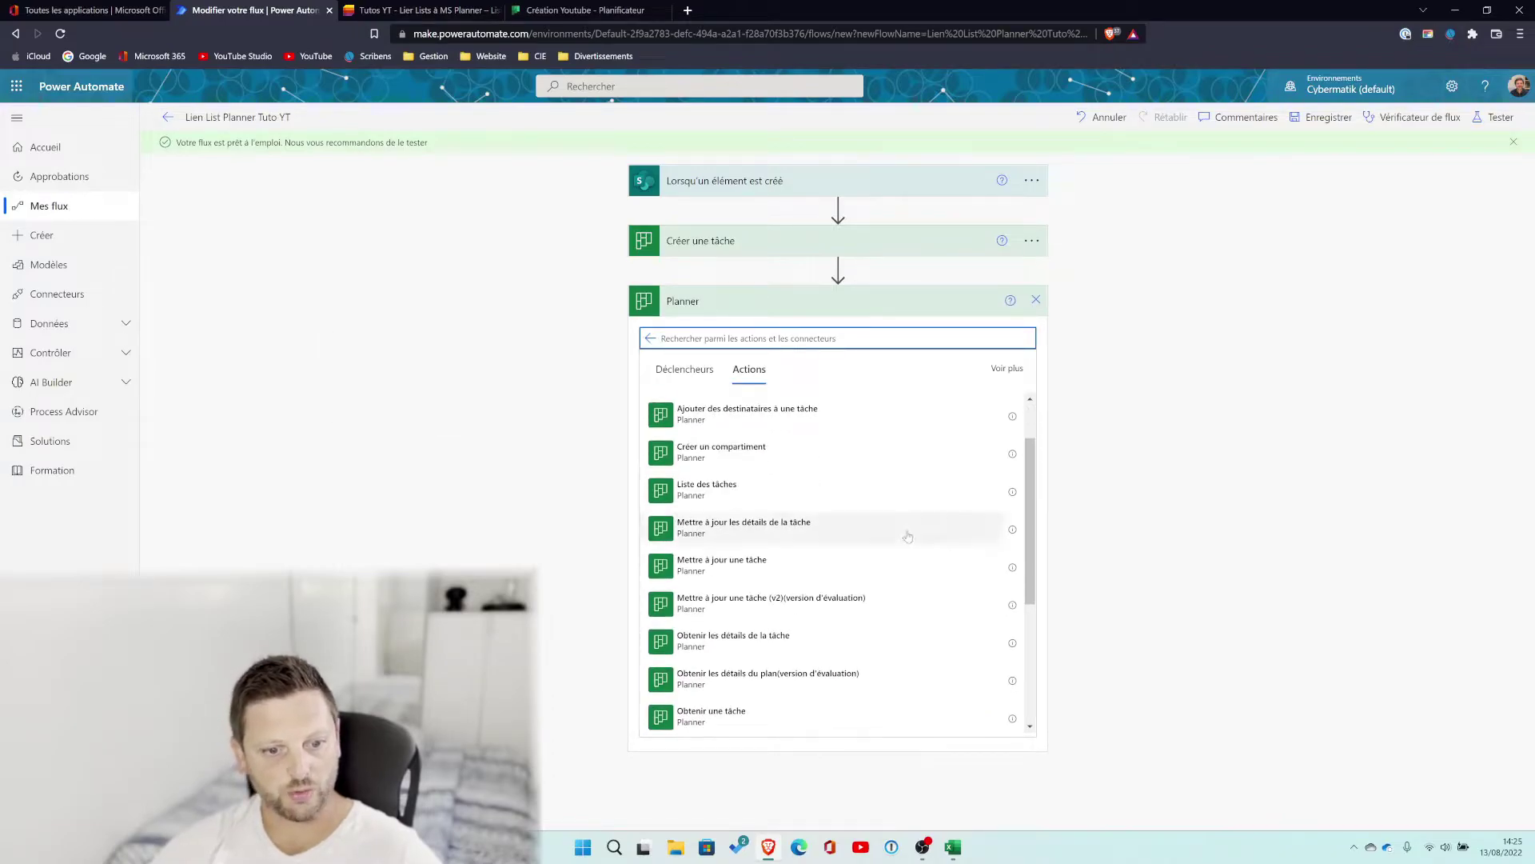
pyautogui.click(766, 529)
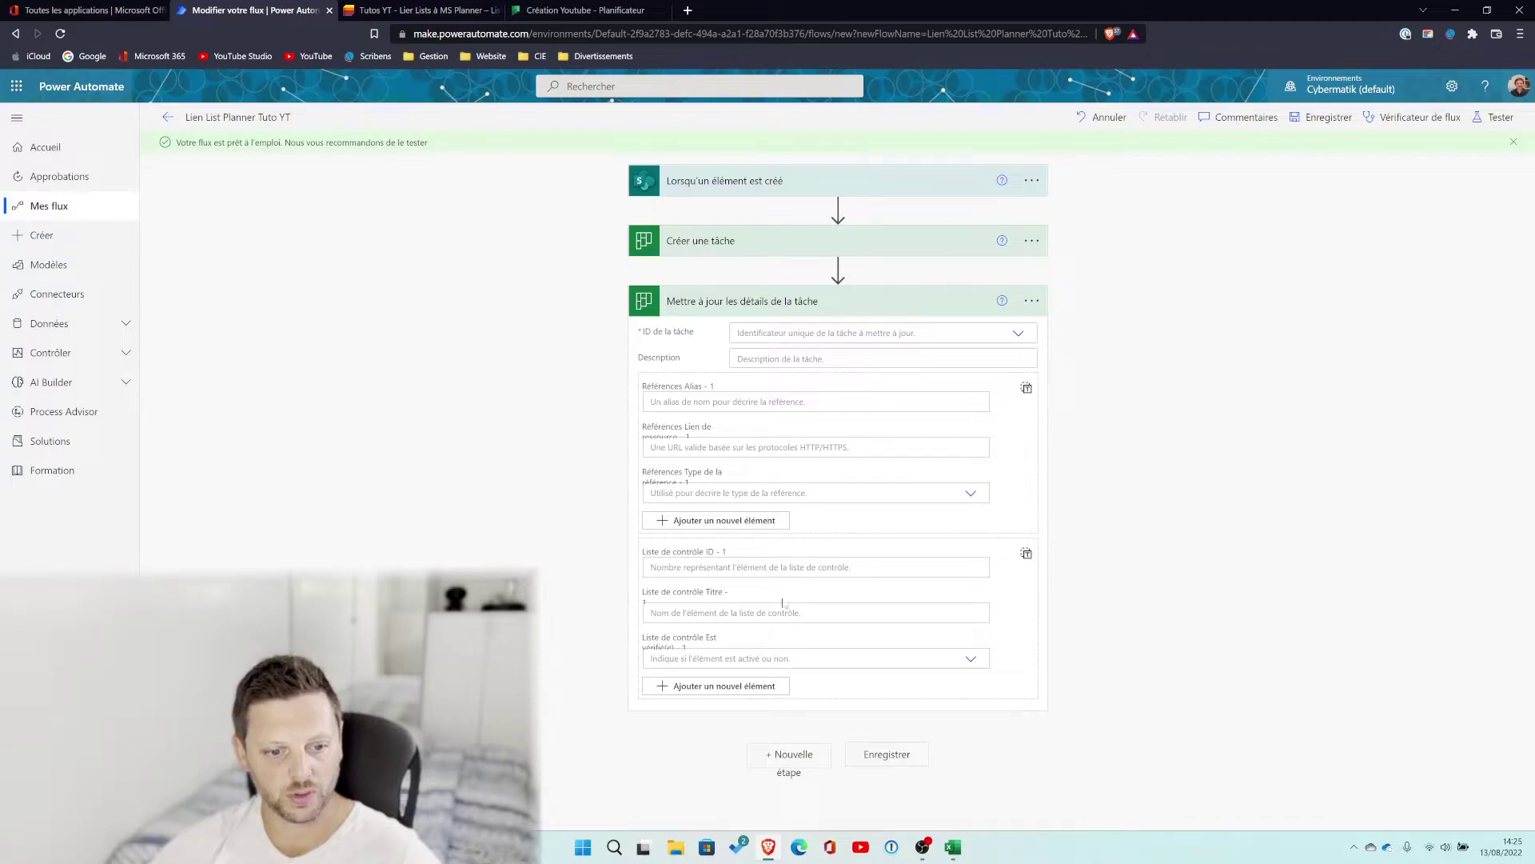
# - Set the update step's ID de la tâche to the ID output of Créer une tâche
pyautogui.click(879, 334)
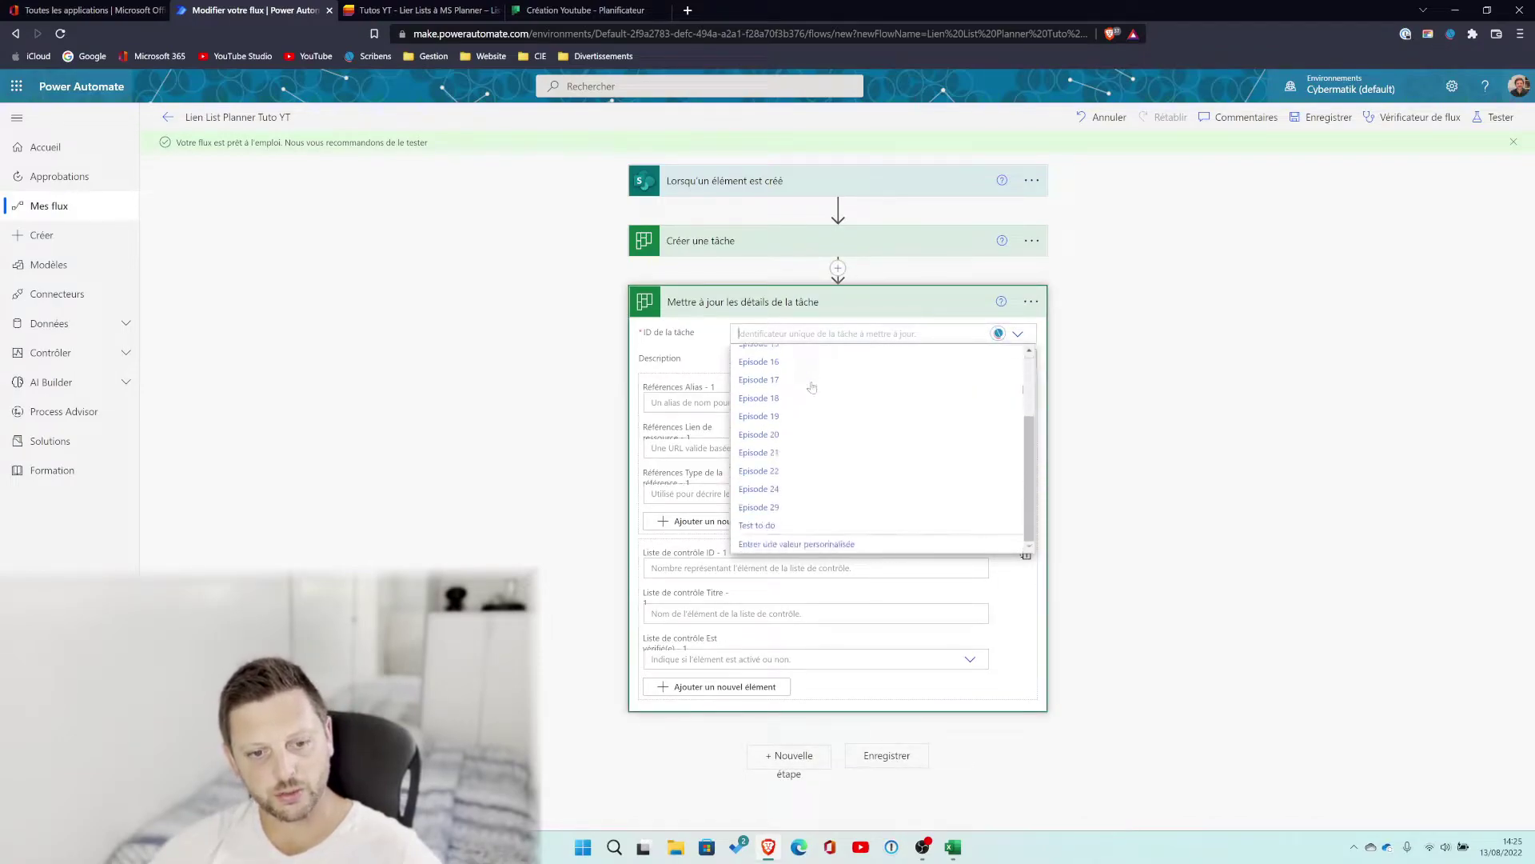
pyautogui.scroll(-2, 784, 366)
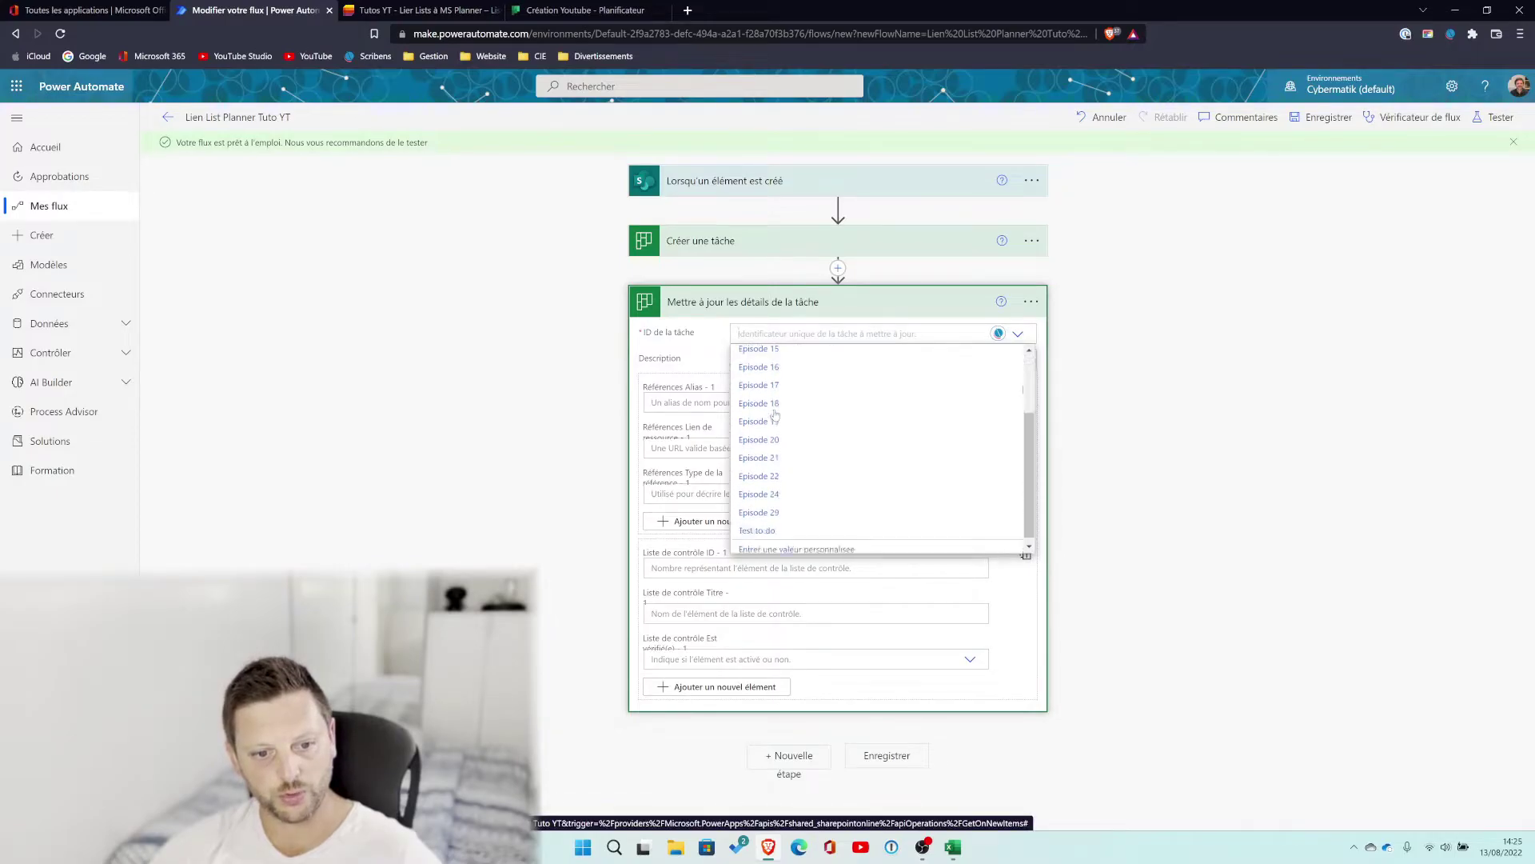
pyautogui.click(769, 545)
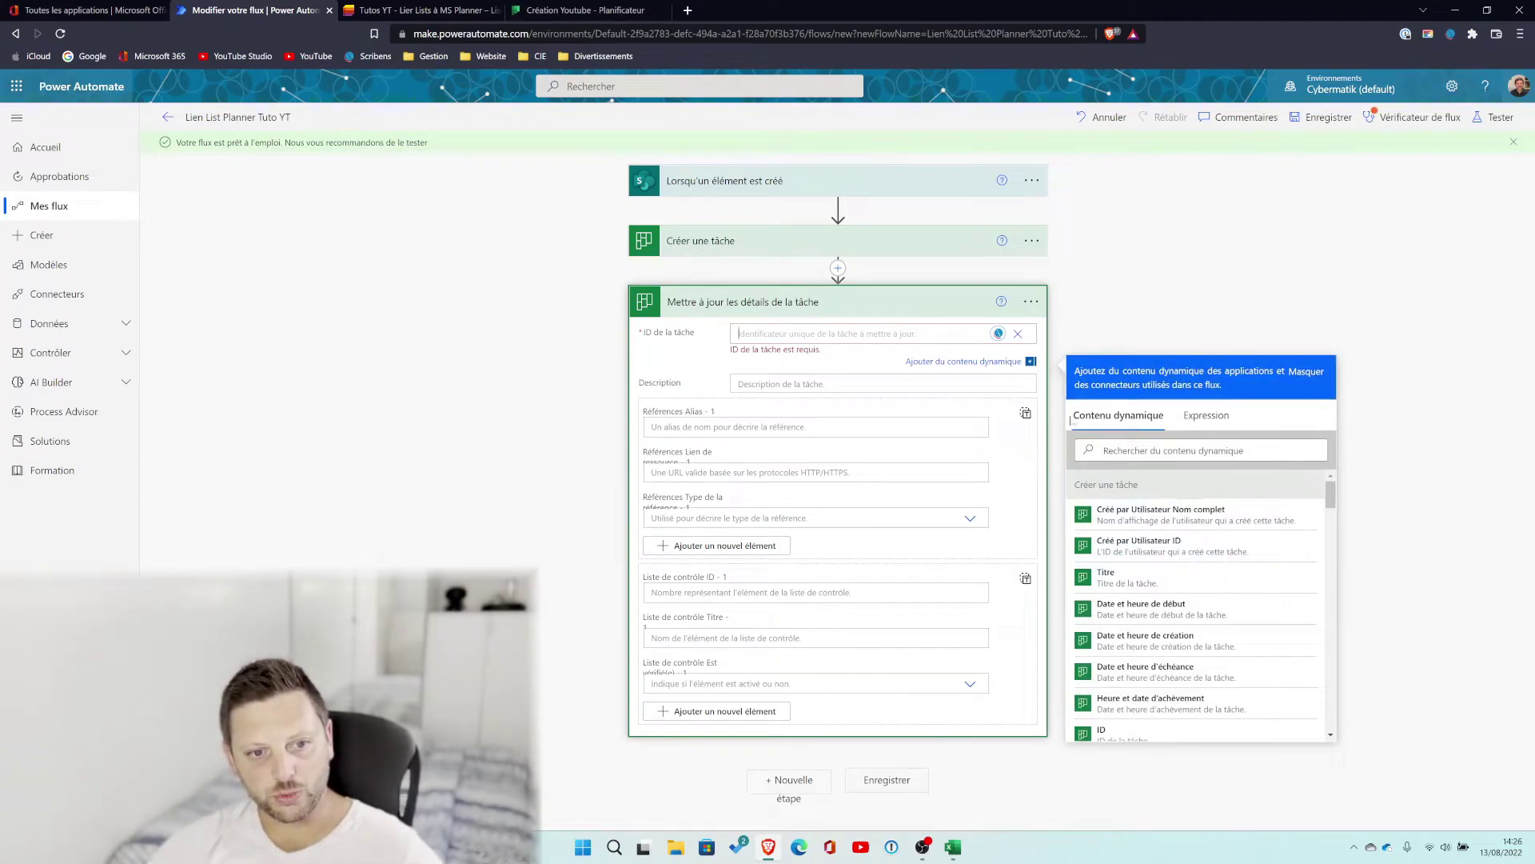
pyautogui.scroll(-2, 1145, 592)
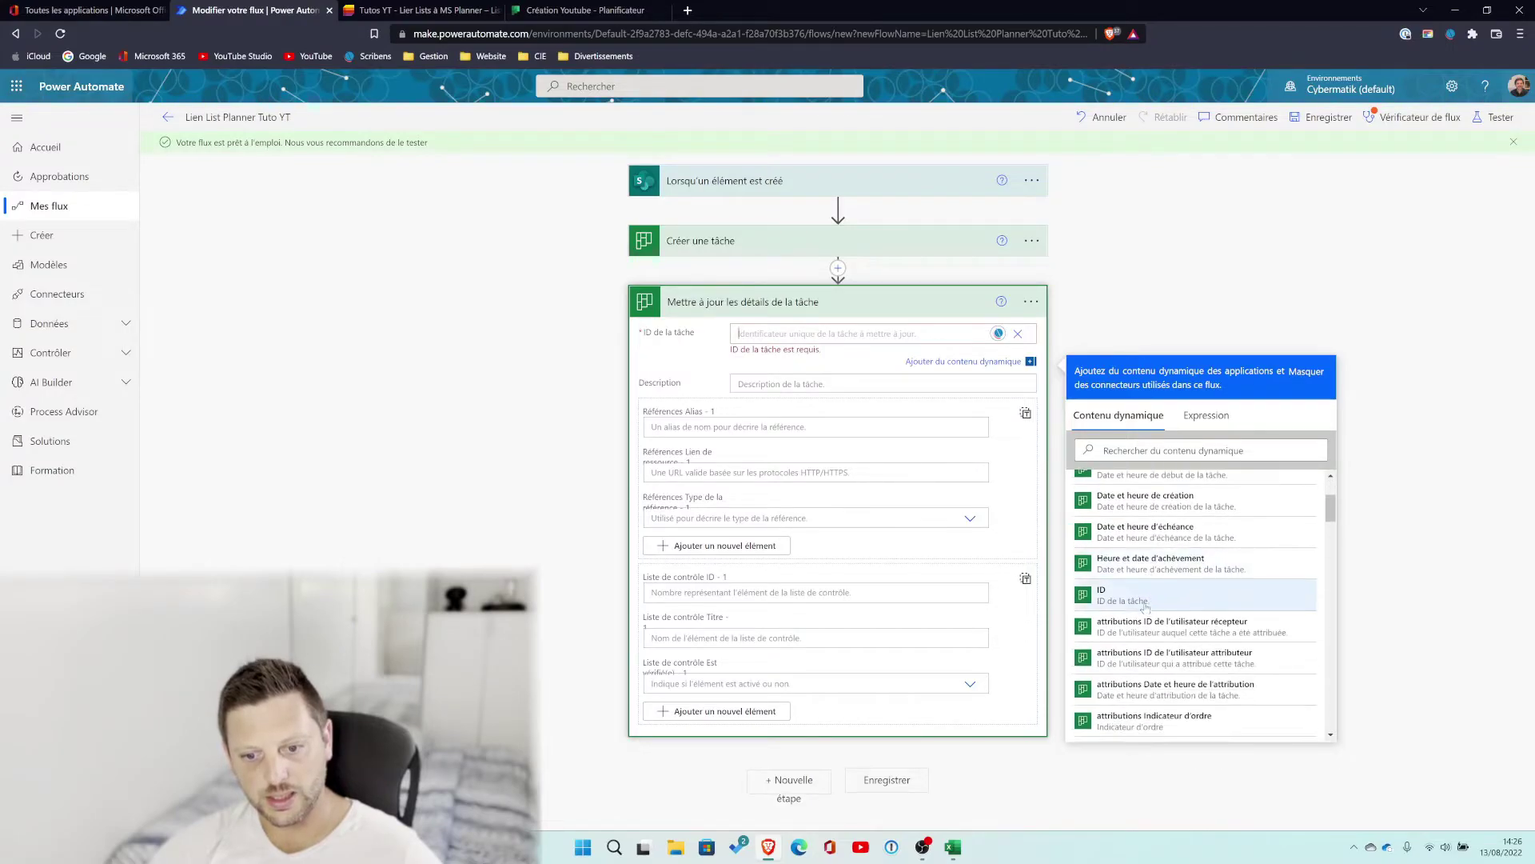
pyautogui.click(1141, 599)
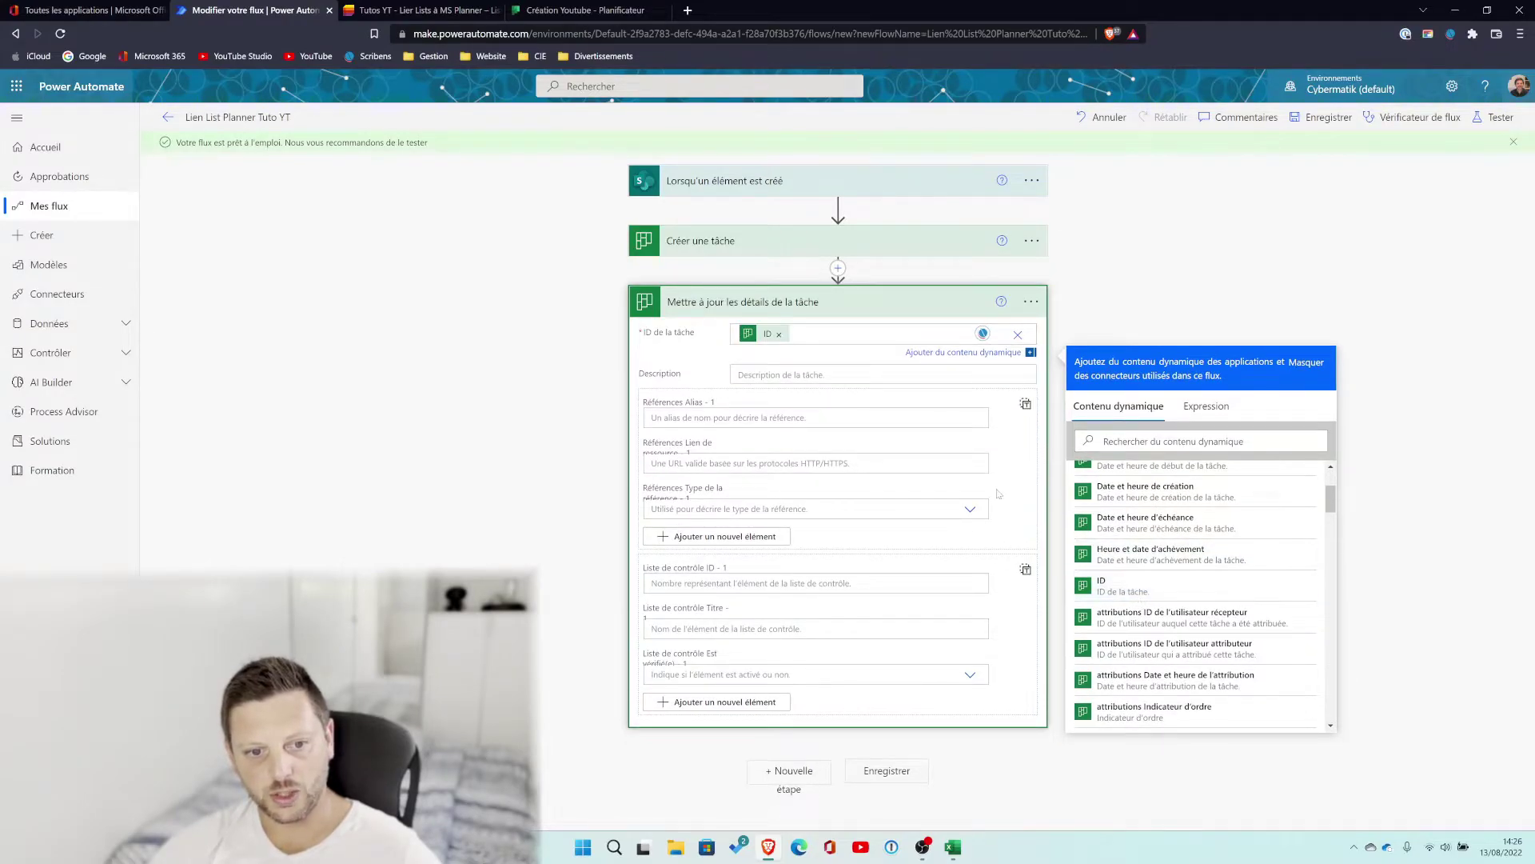
# - Fill the task Description with the list item's Description complète dynamic content
pyautogui.click(739, 374)
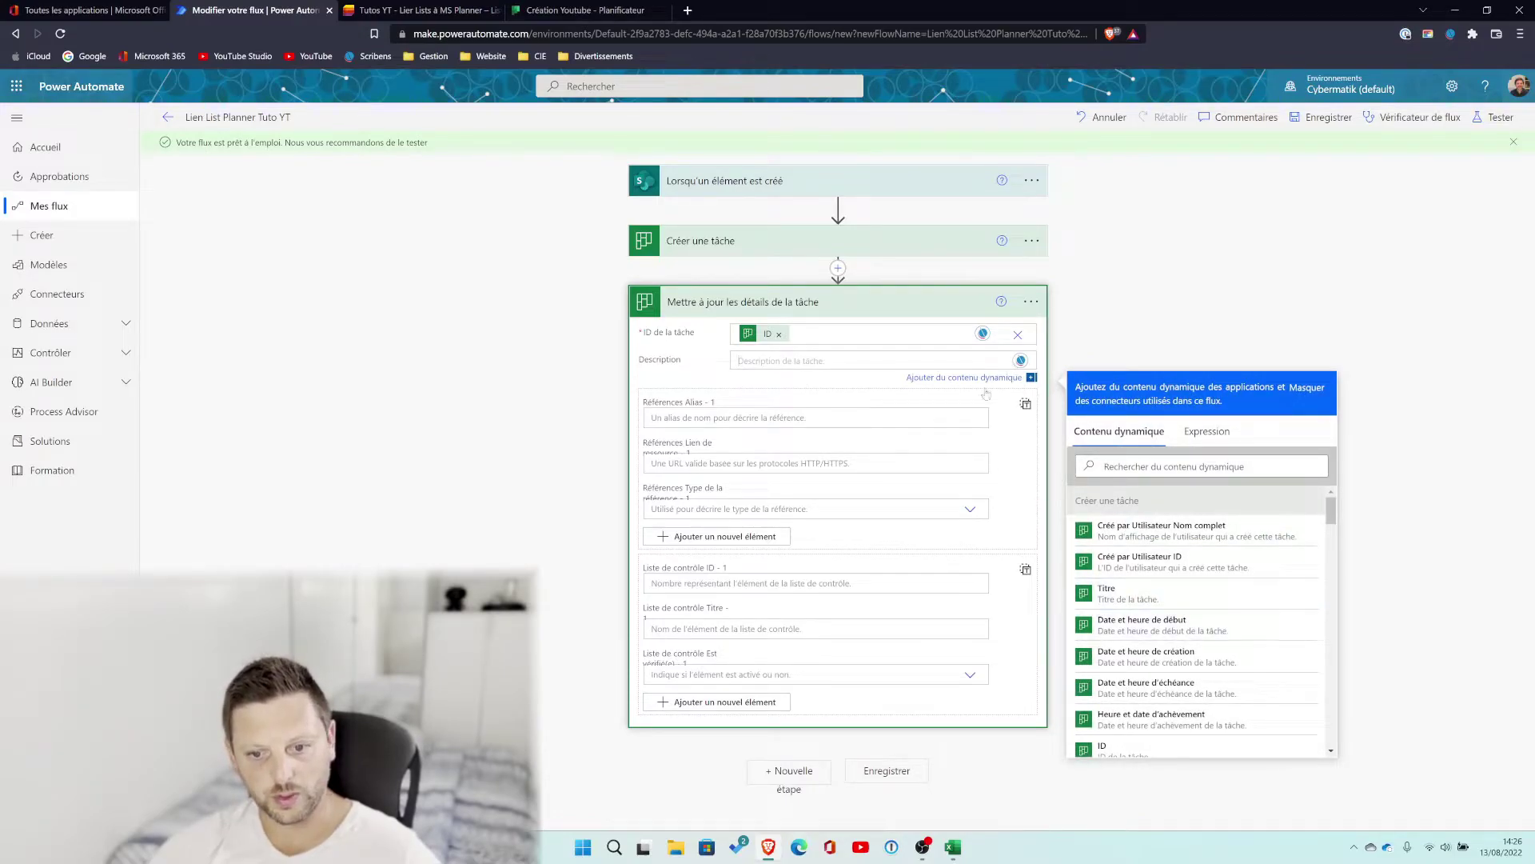
pyautogui.click(424, 10)
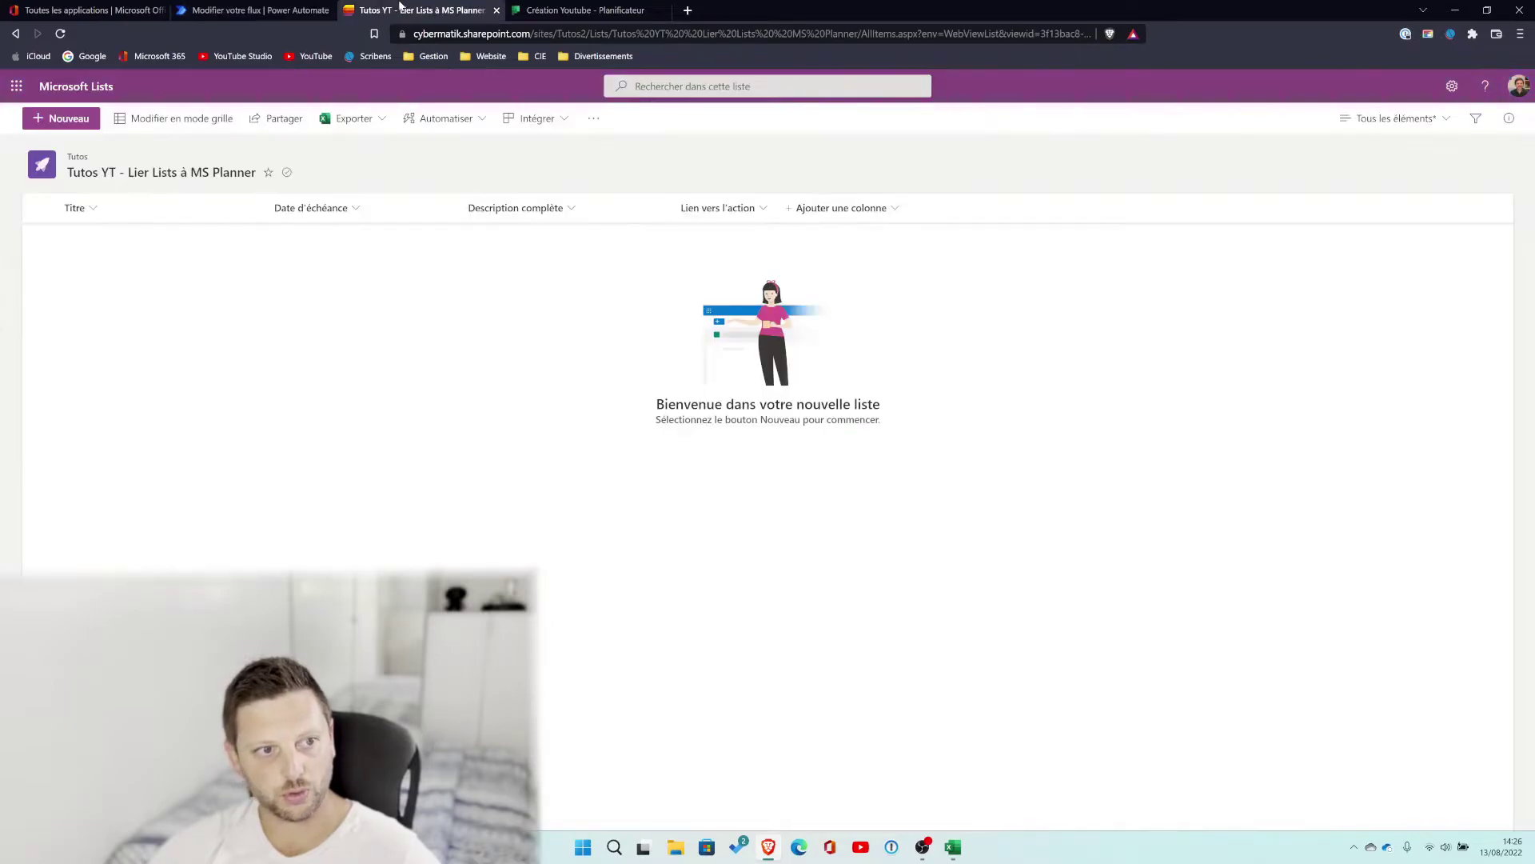
pyautogui.click(248, 9)
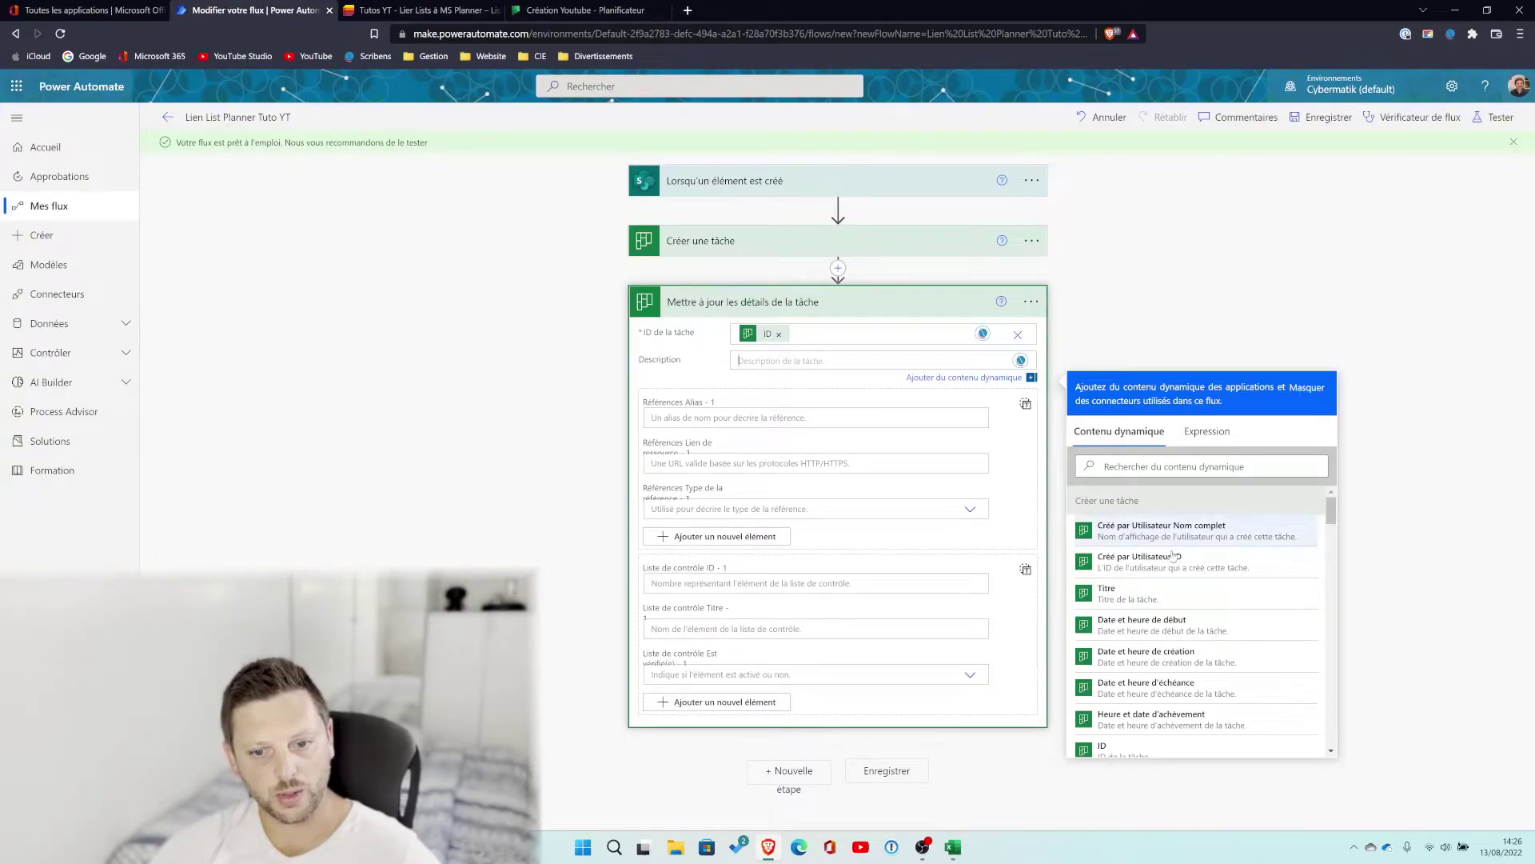
pyautogui.scroll(-3, 1202, 564)
pyautogui.scroll(-2, 1201, 563)
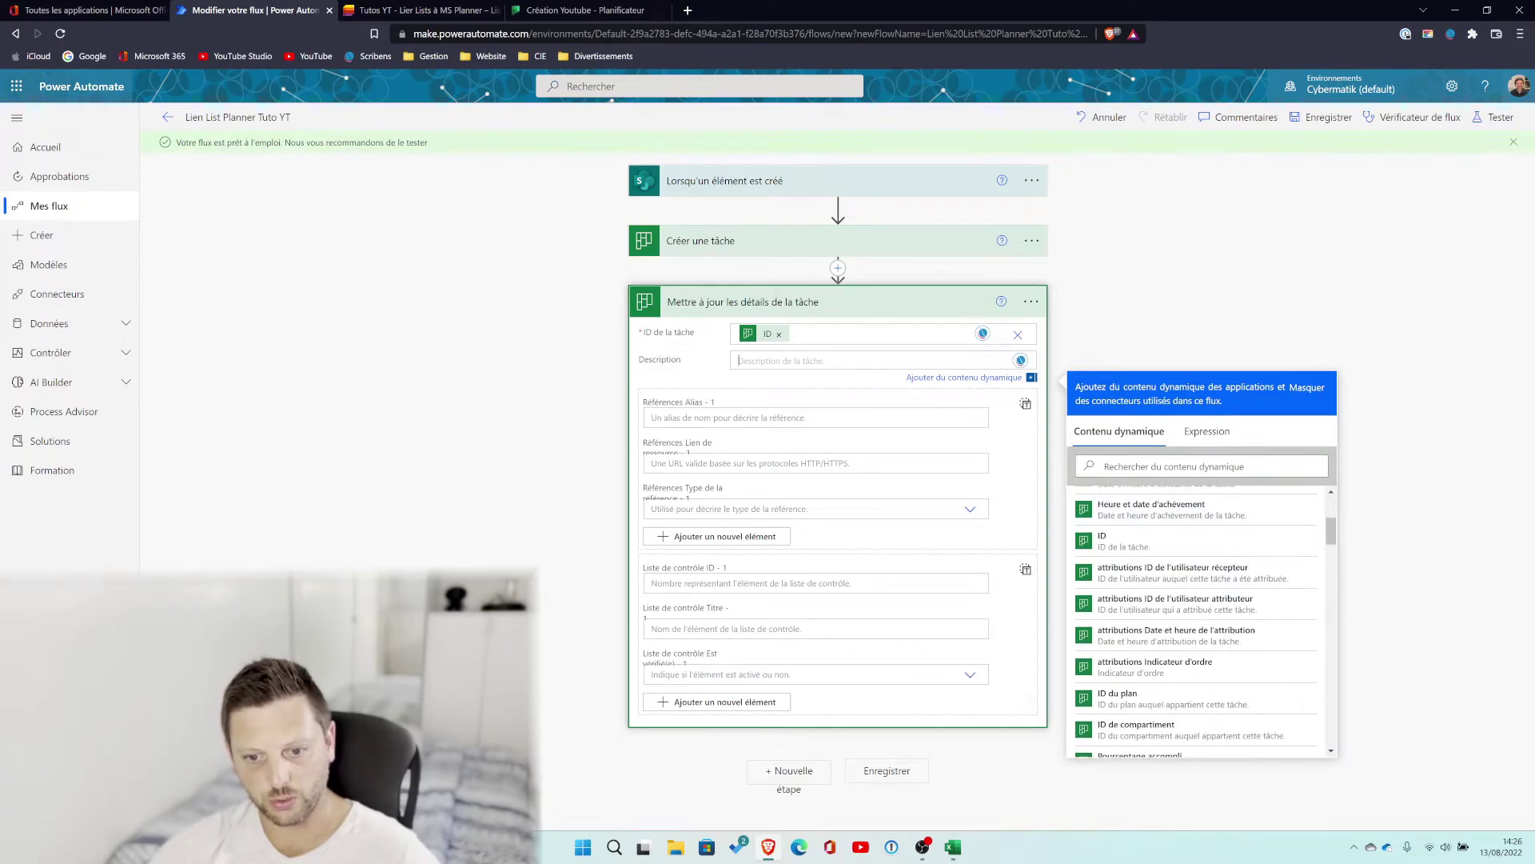
pyautogui.click(1207, 466)
pyautogui.write('descriu')
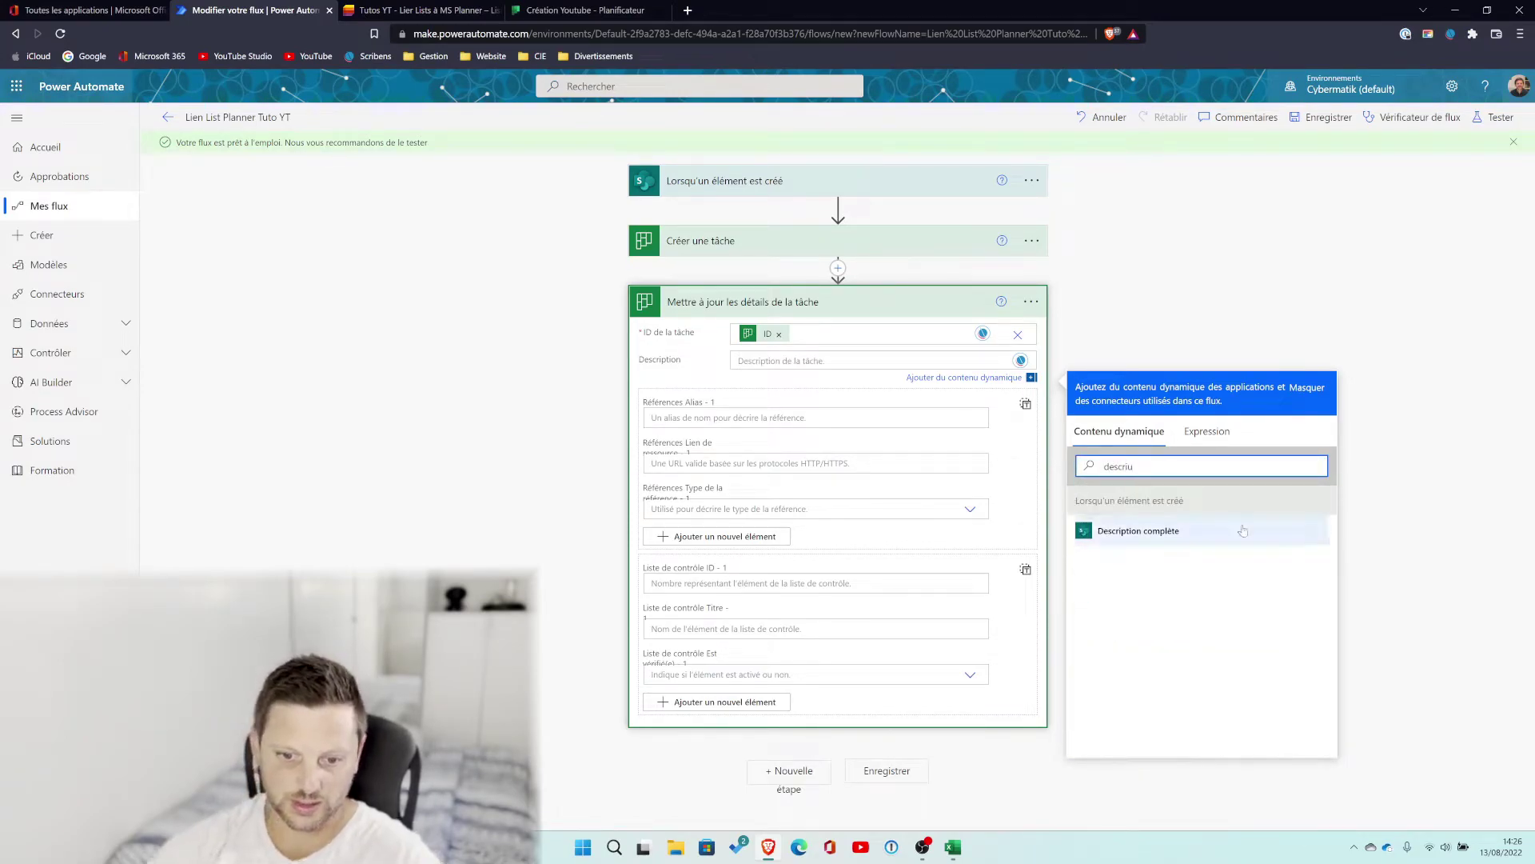
pyautogui.click(1234, 538)
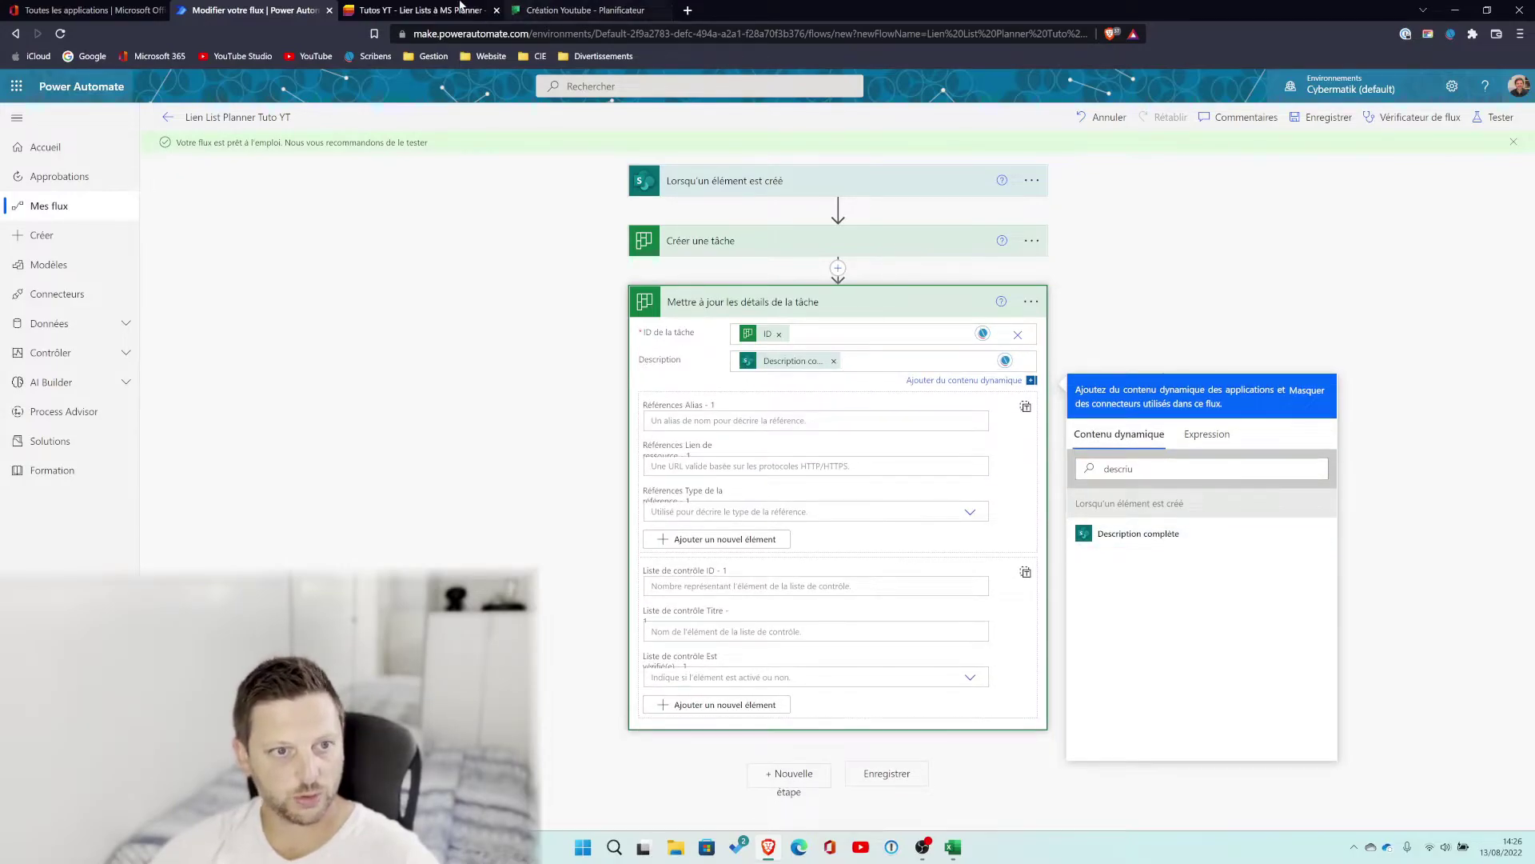
# - Collapse the update step and save the three-step flow
pyautogui.click(402, 8)
pyautogui.click(256, 9)
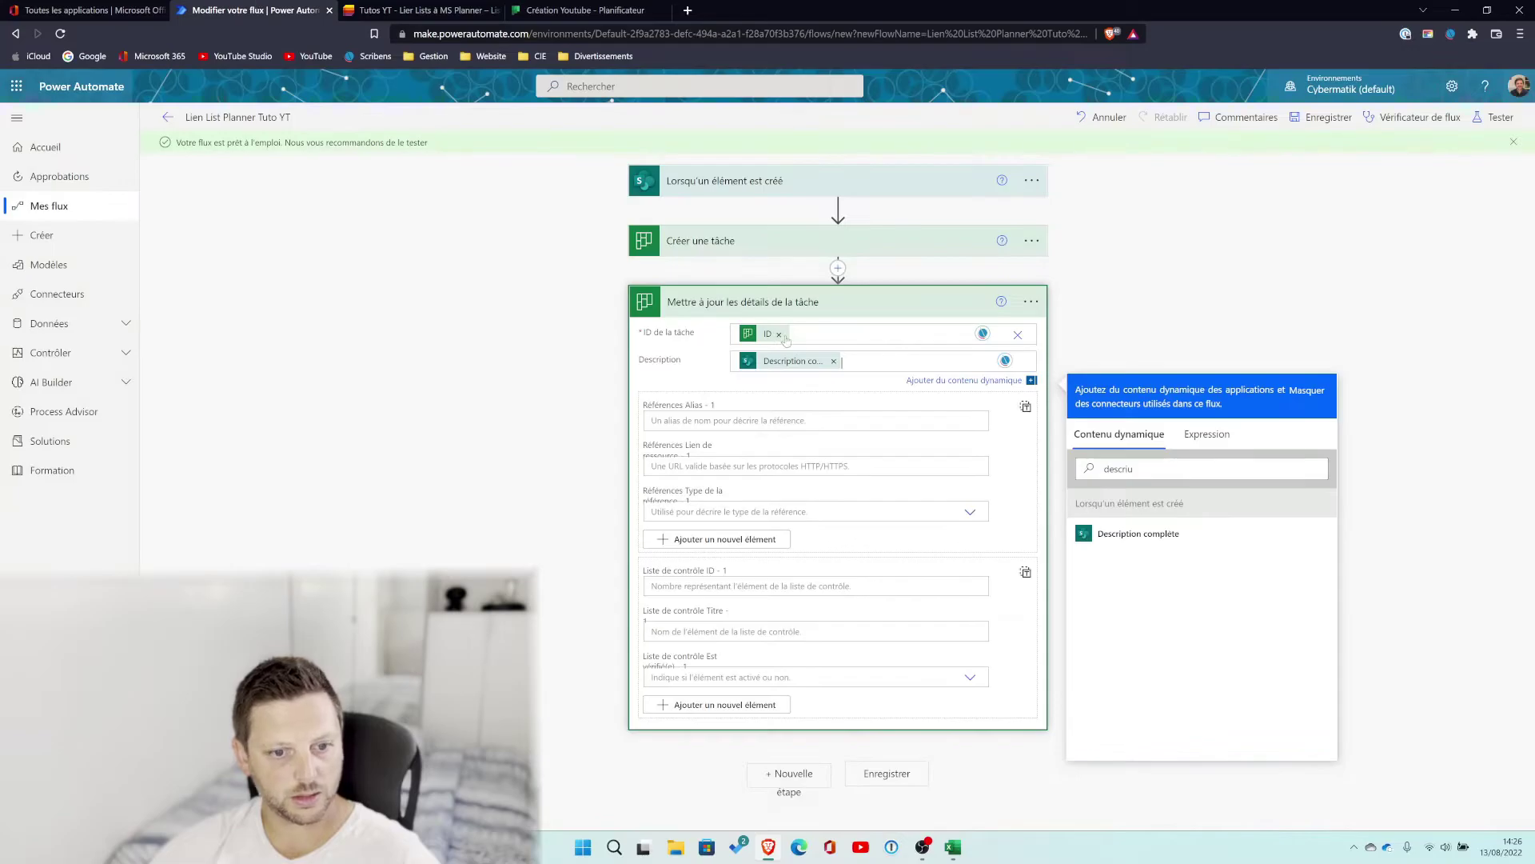
pyautogui.click(501, 7)
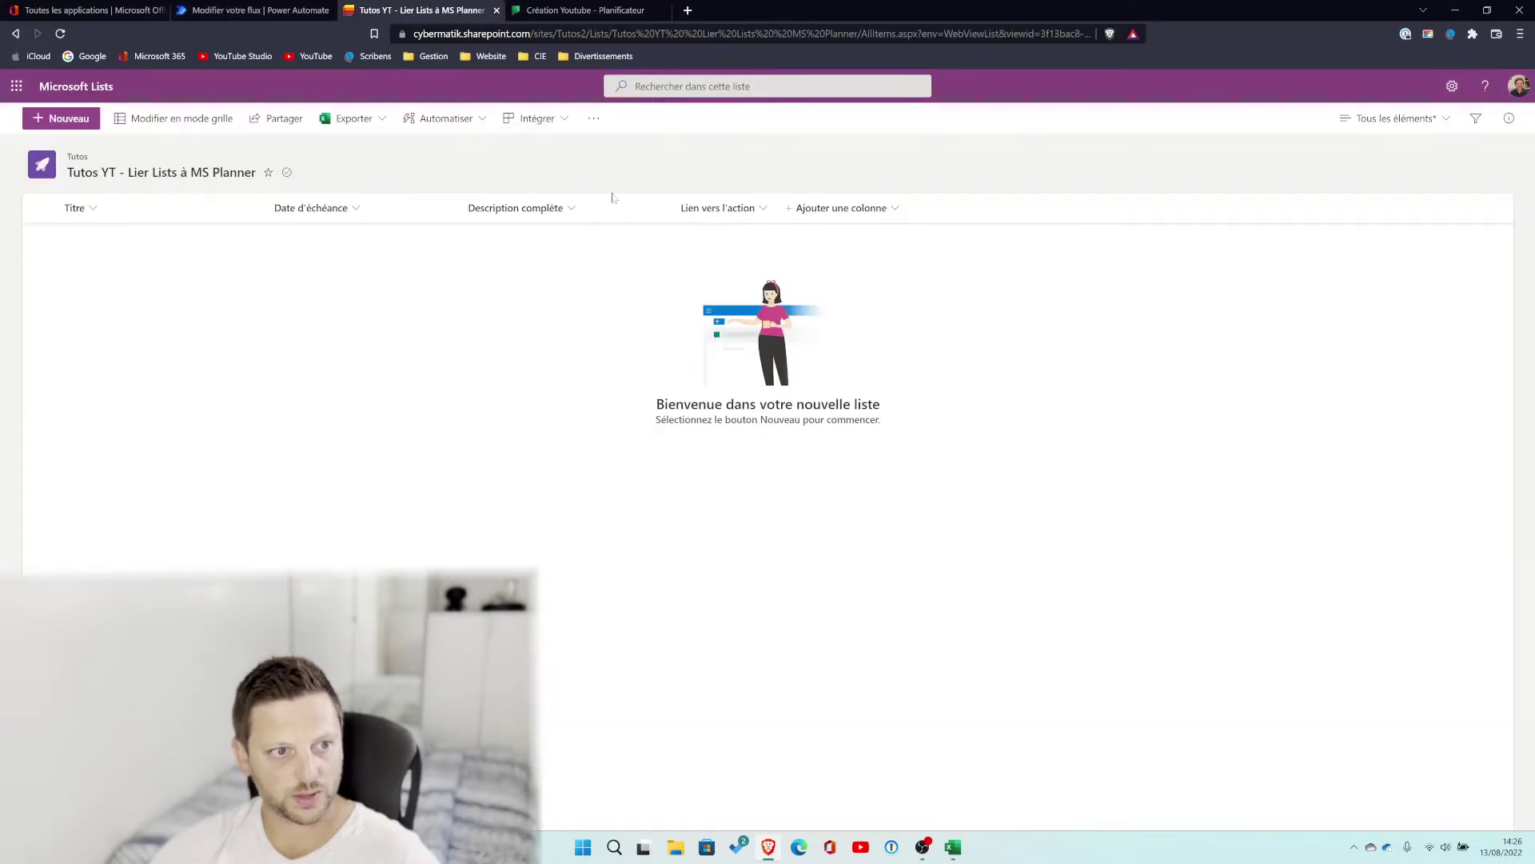
pyautogui.click(256, 9)
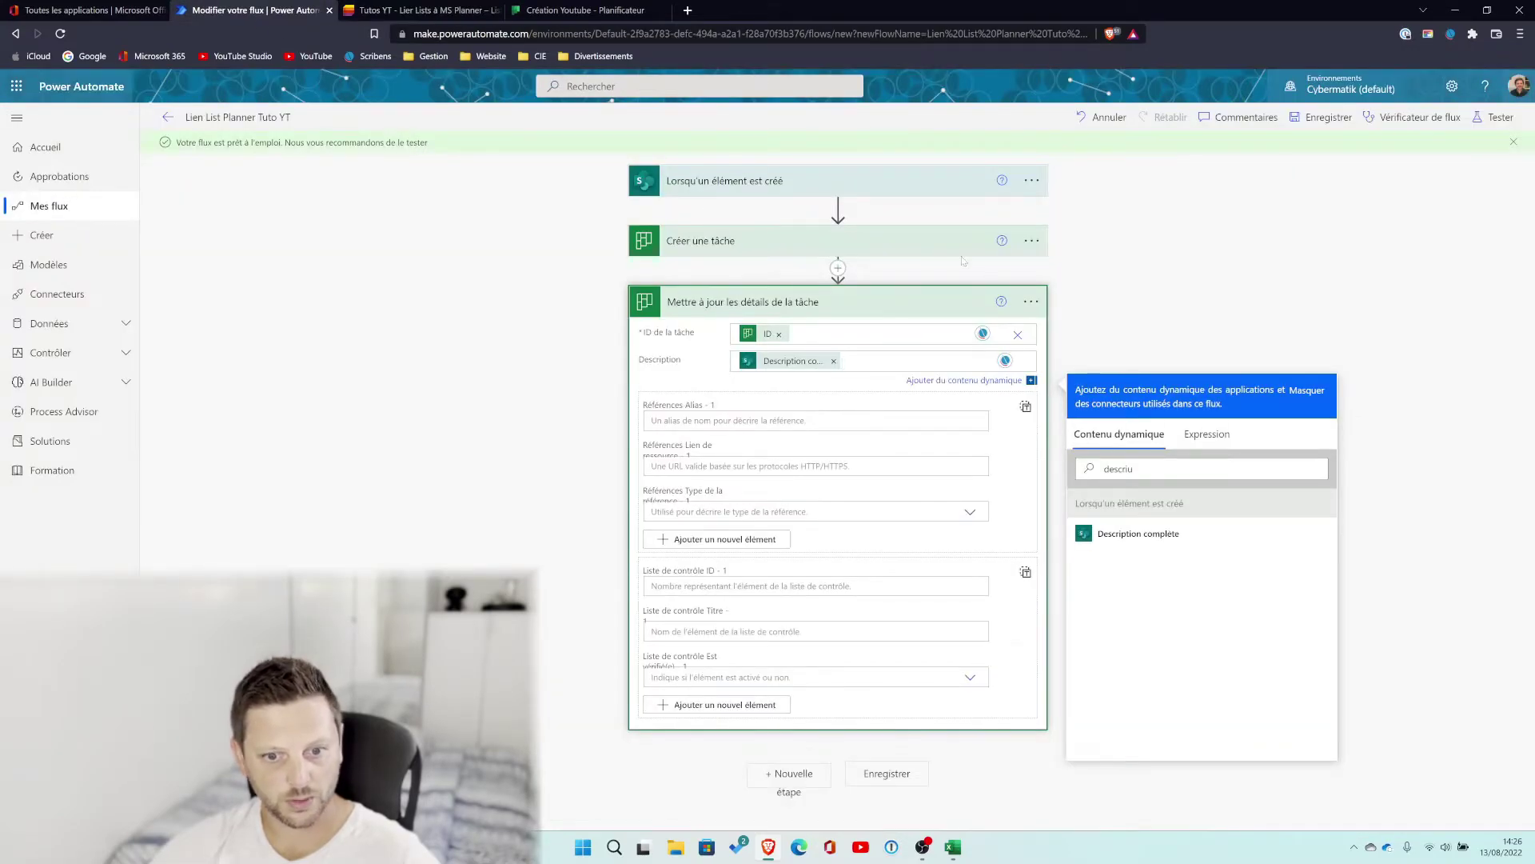
pyautogui.click(896, 309)
pyautogui.click(1323, 120)
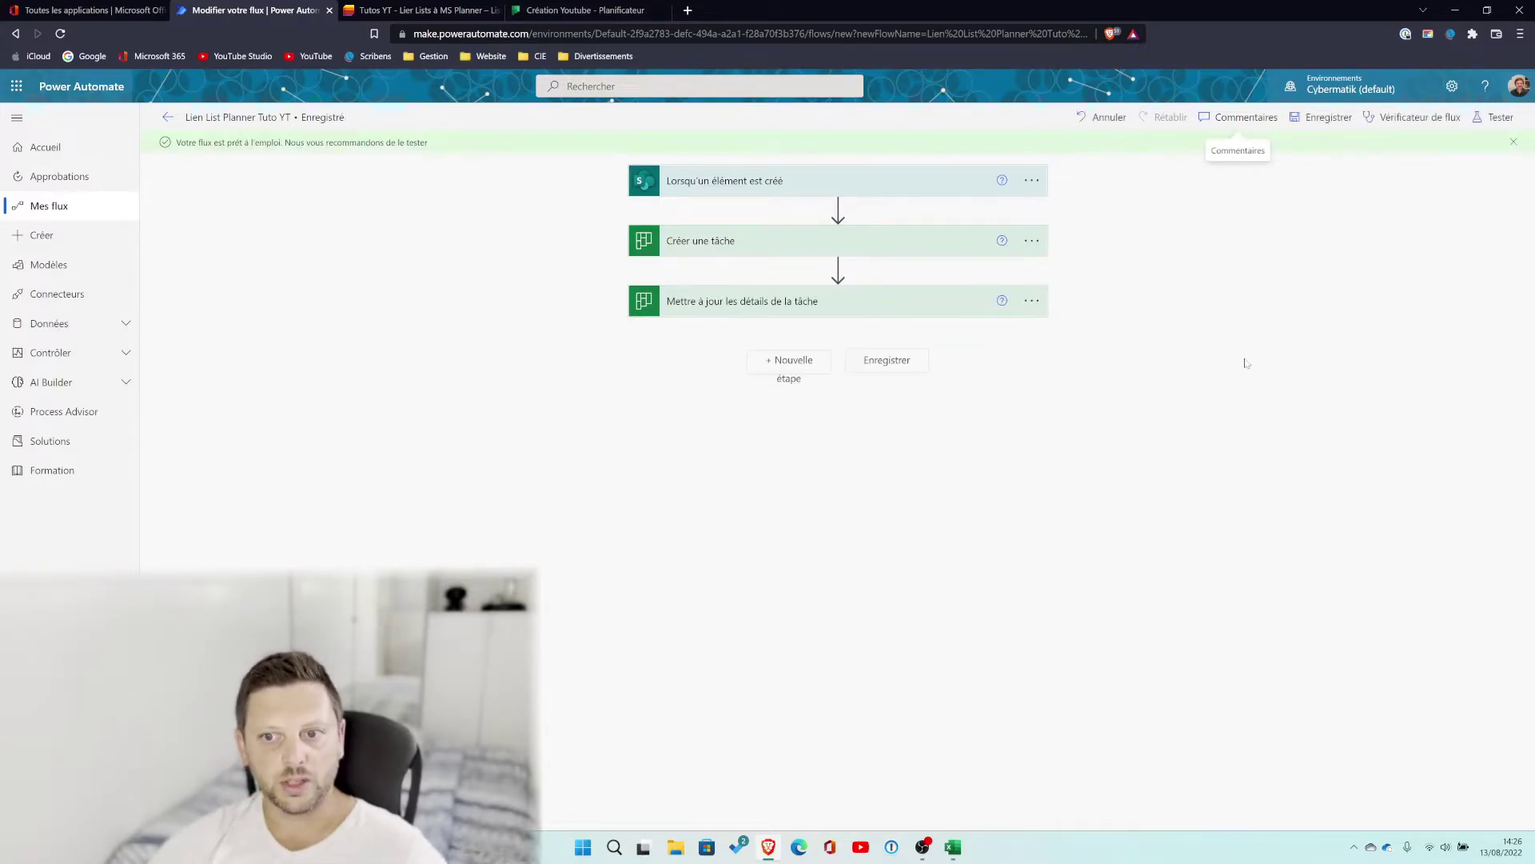
# - Start a manual test of the flow, then view the Tutos YT list and Planner board
pyautogui.click(1495, 117)
pyautogui.click(1341, 154)
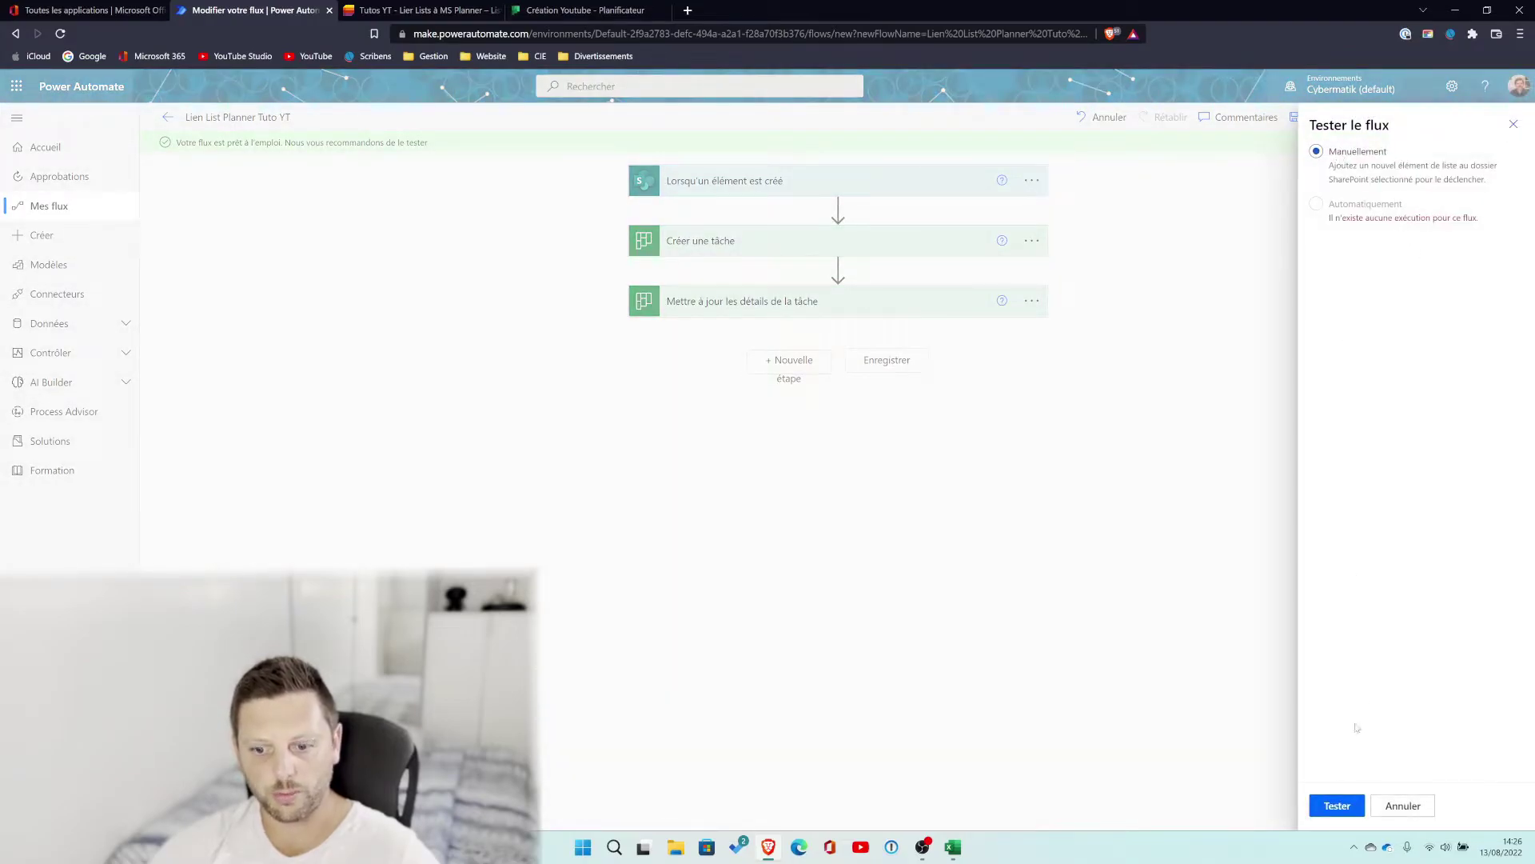
pyautogui.click(1345, 806)
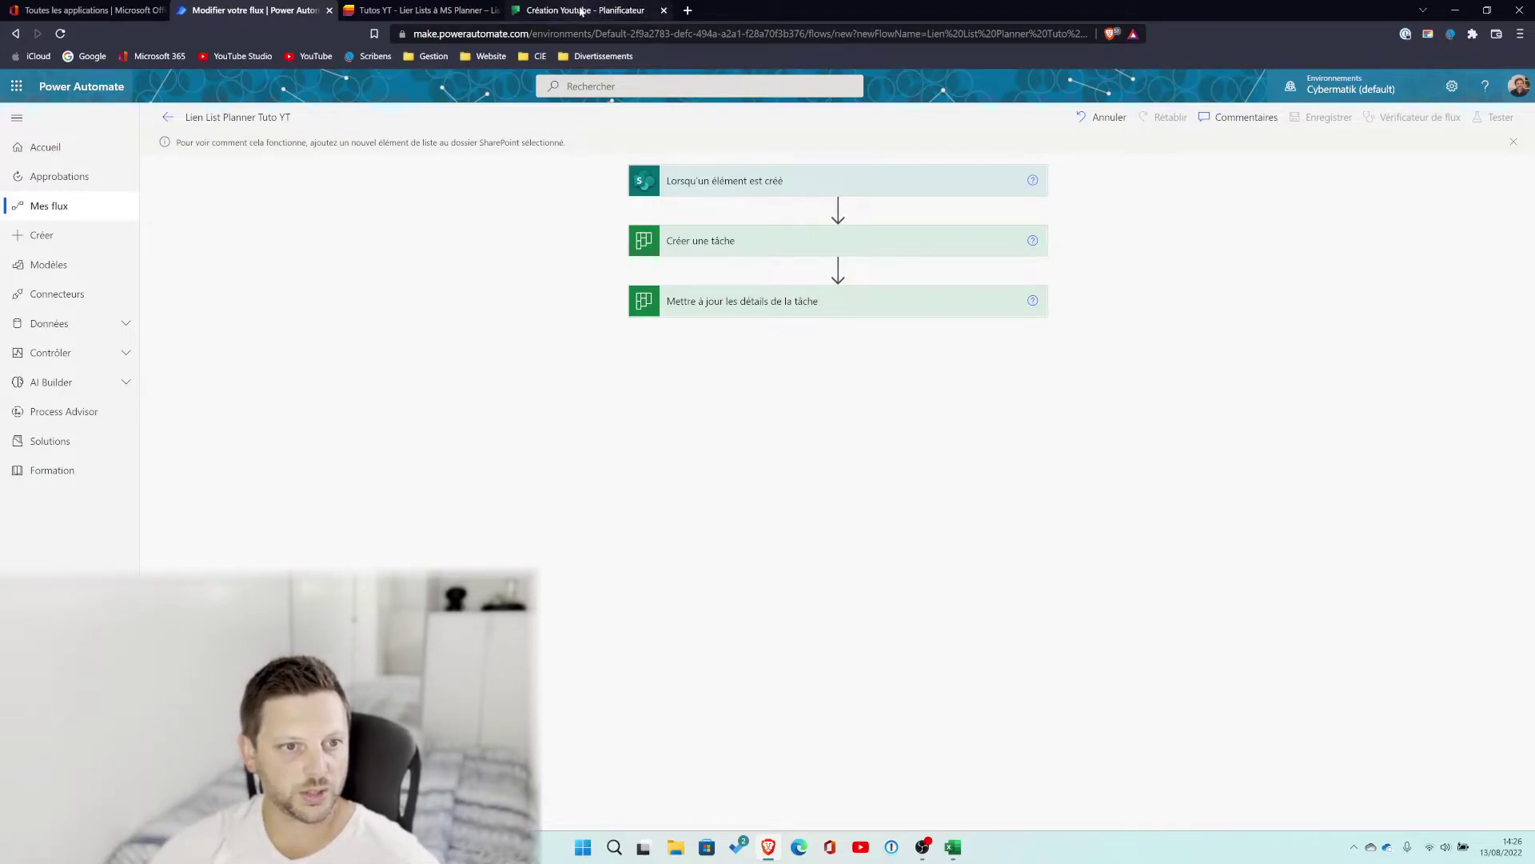
pyautogui.click(387, 9)
pyautogui.click(585, 10)
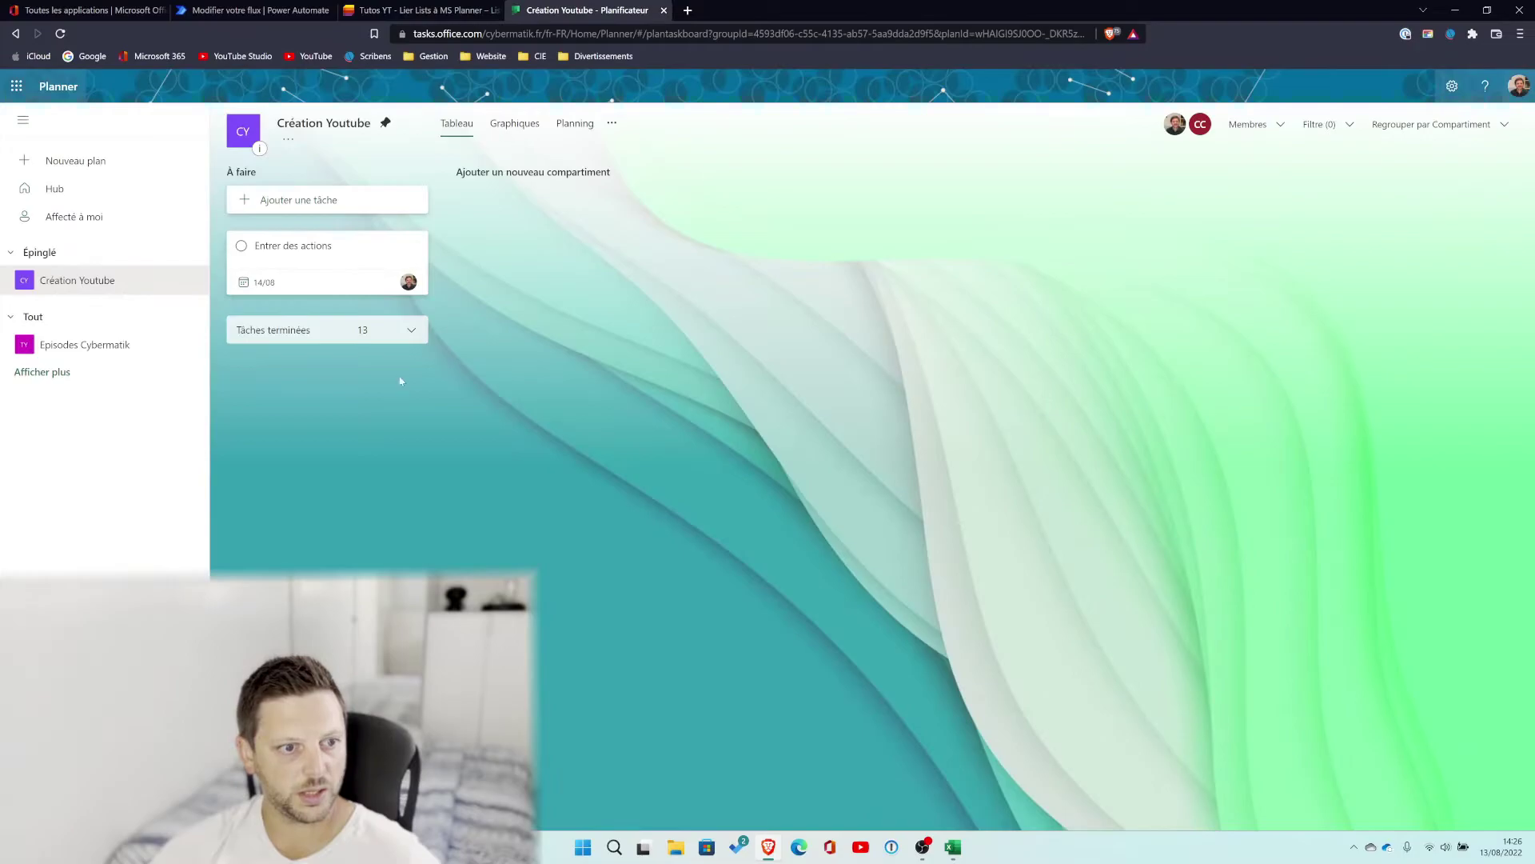
# - Add list item 'Tuto YT pour exemple', due 16/08/2022, with a short Description complète
pyautogui.click(408, 10)
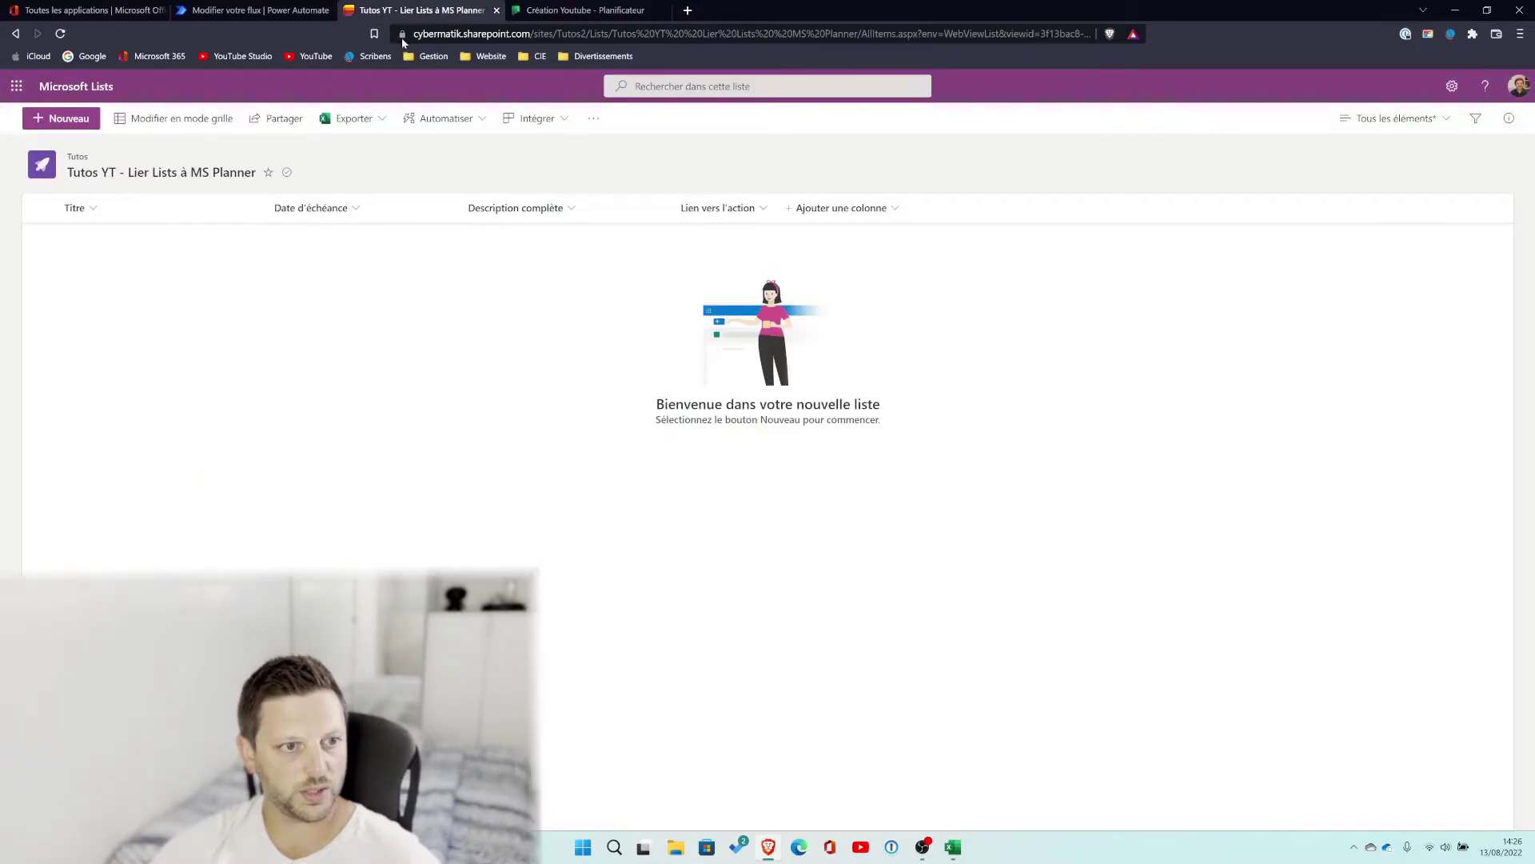
pyautogui.click(72, 119)
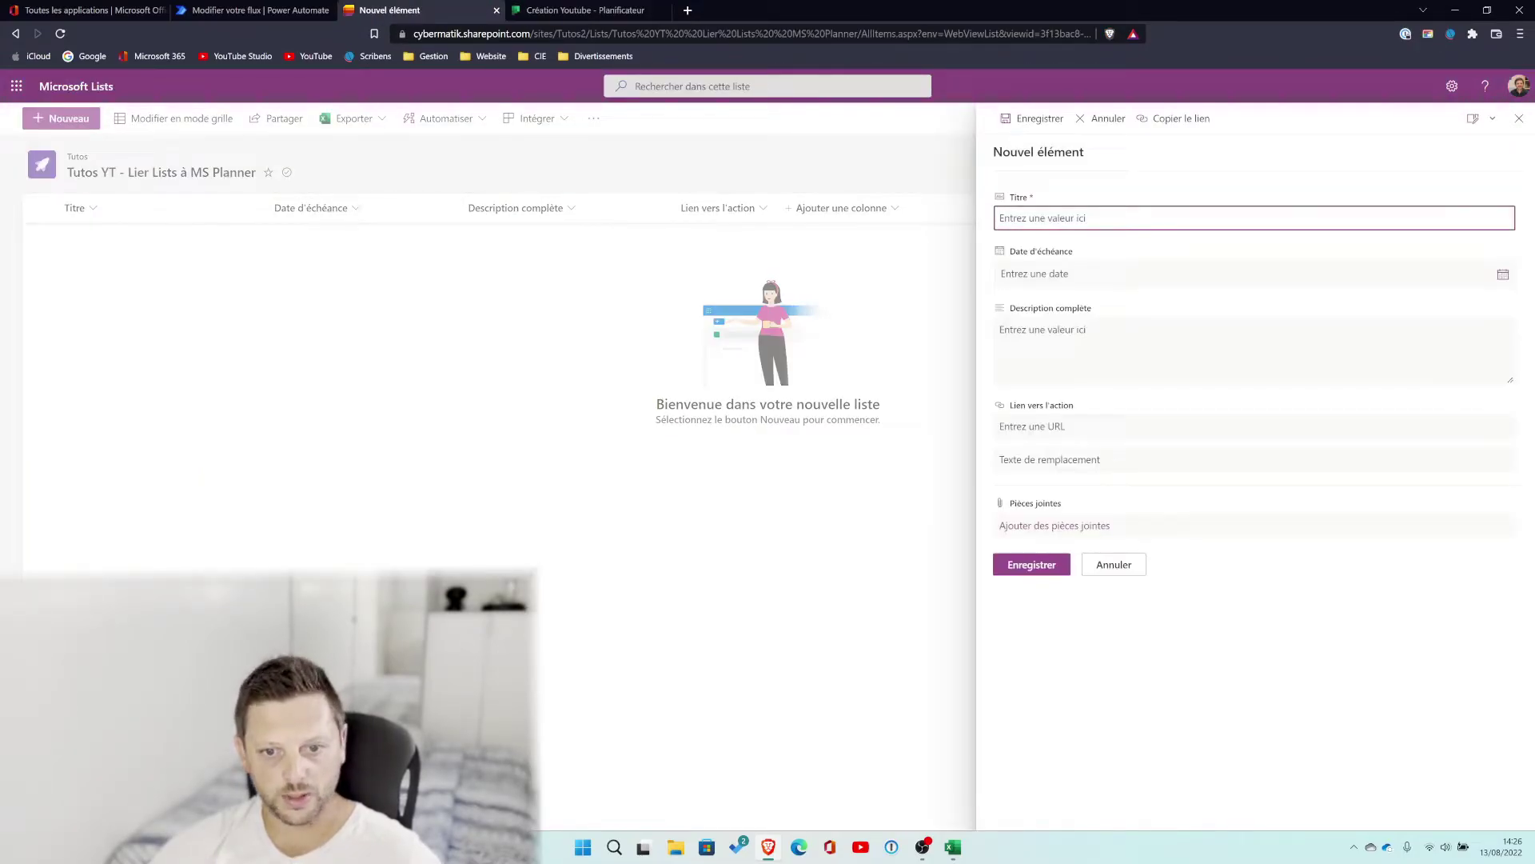
pyautogui.write('Tuto YT pour exemp')
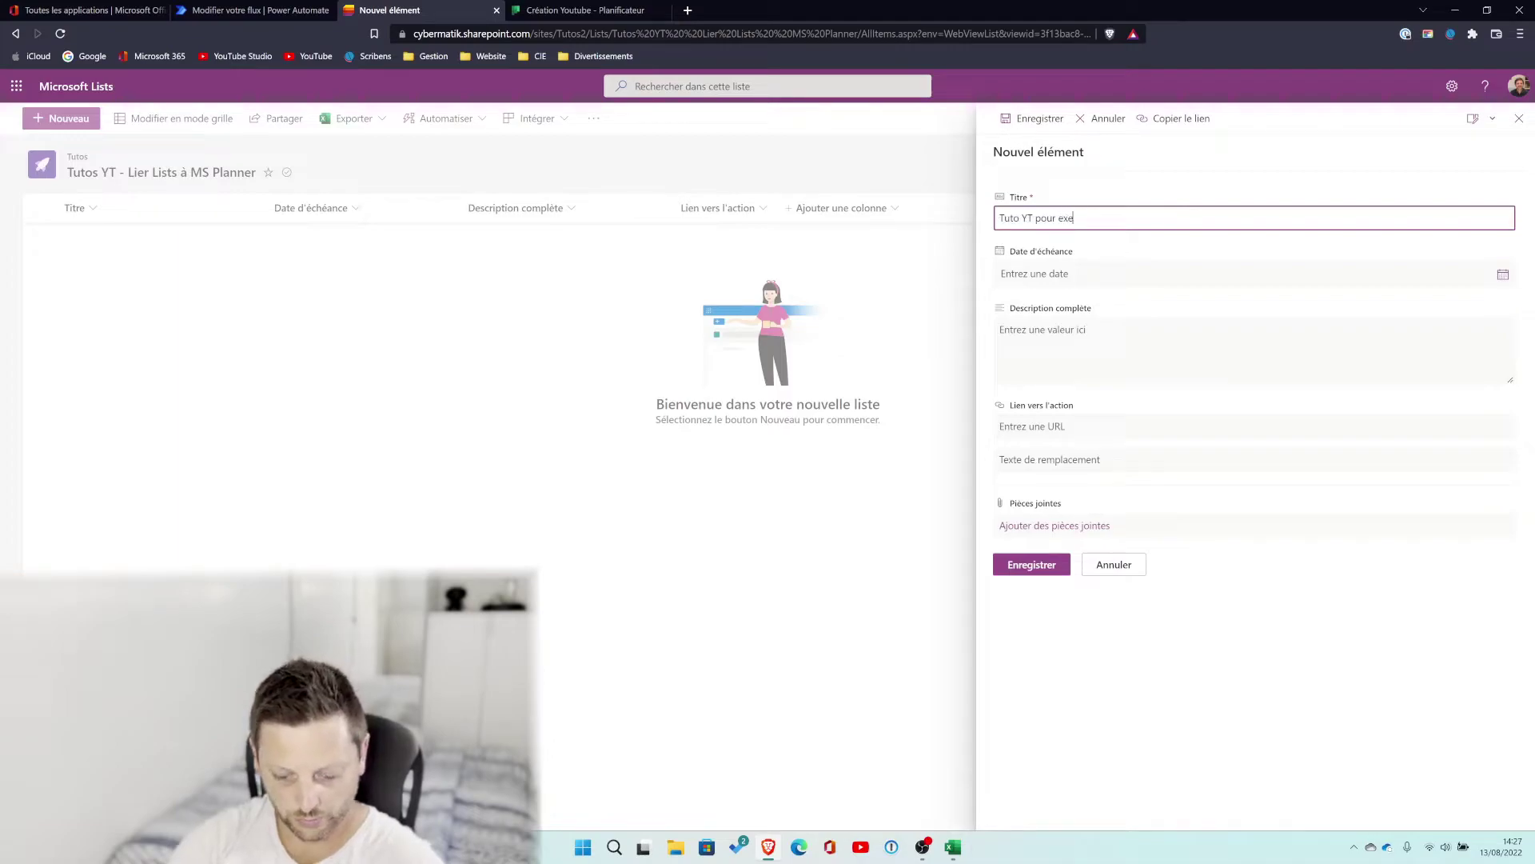
pyautogui.write('le')
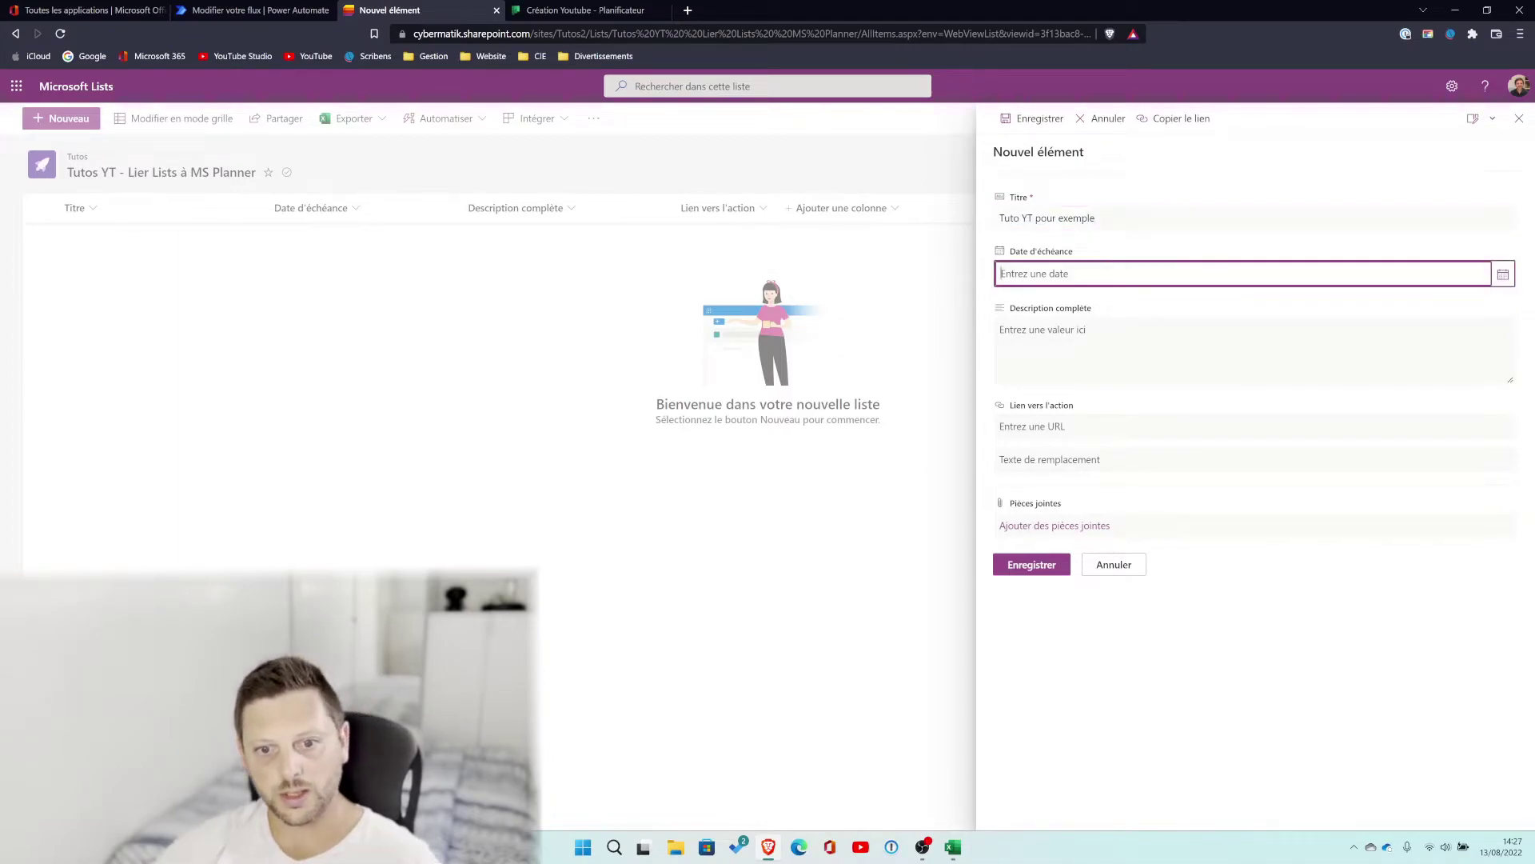
pyautogui.press('Tab')
pyautogui.click(1503, 273)
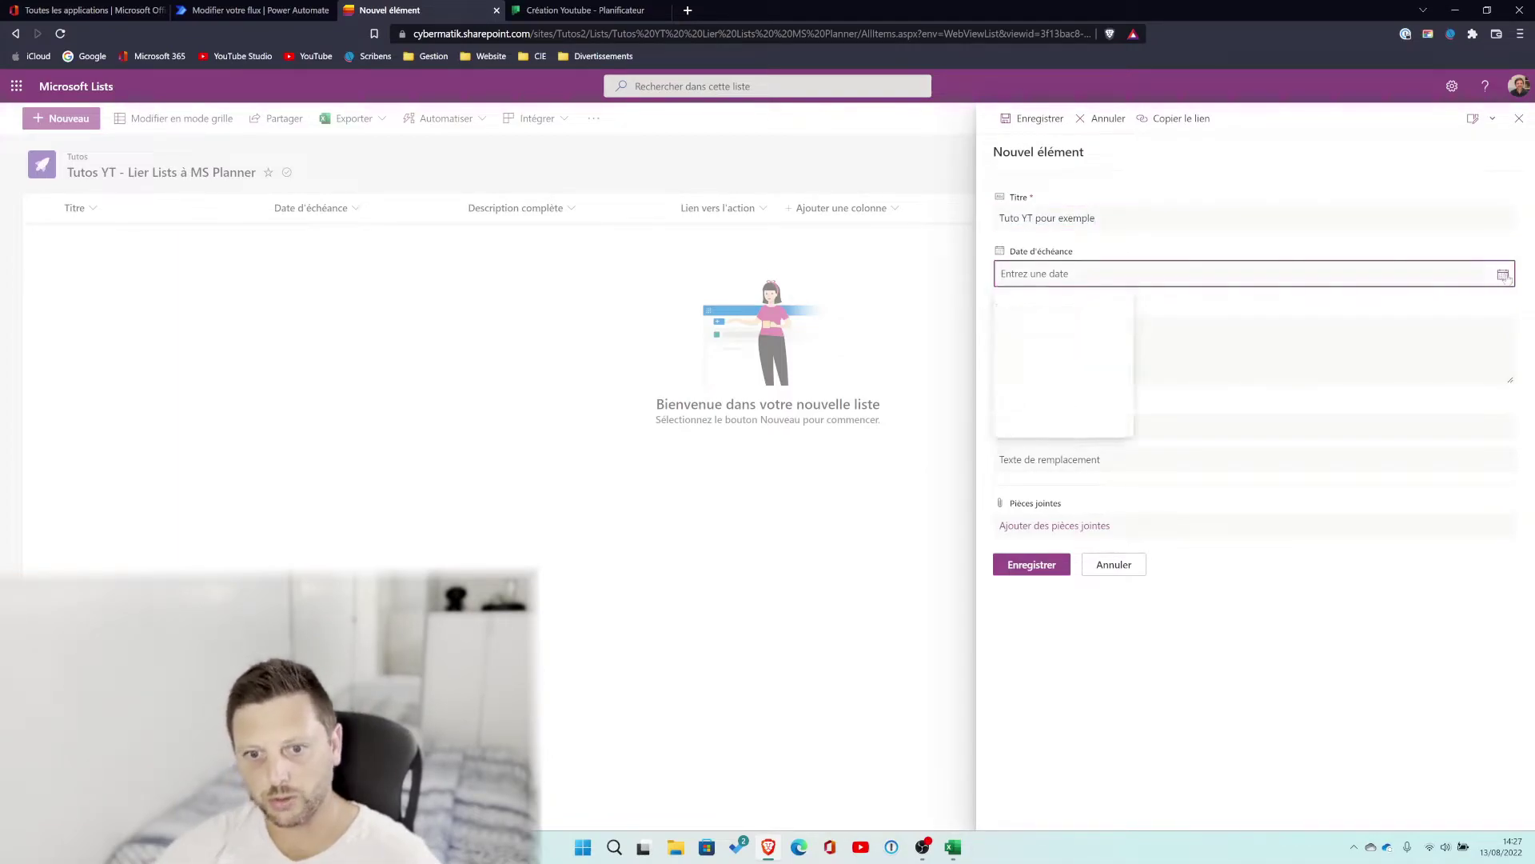
pyautogui.click(1027, 365)
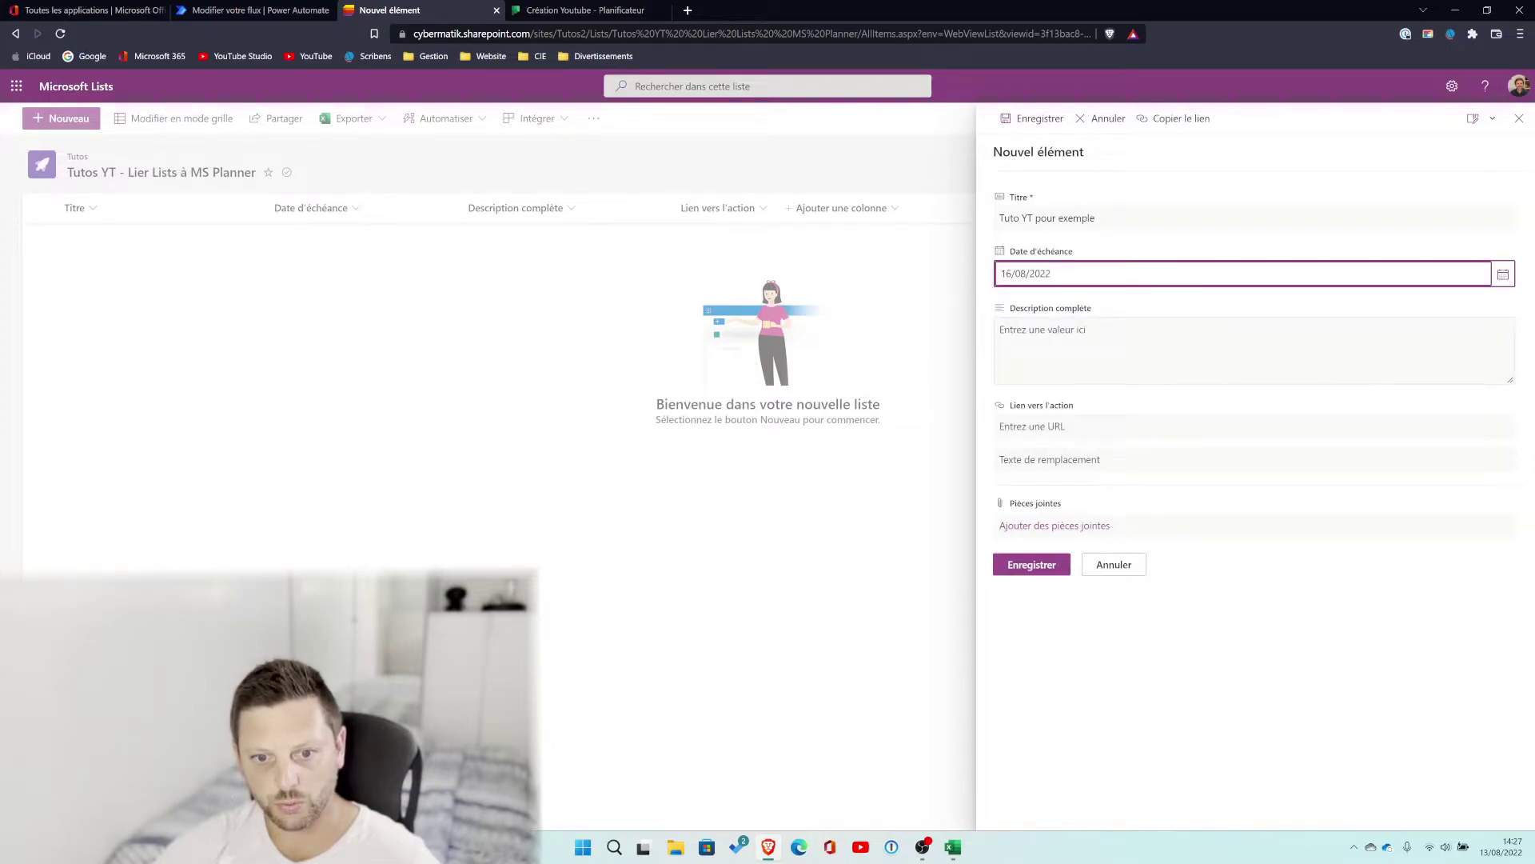
pyautogui.click(1120, 344)
pyautogui.write('C')
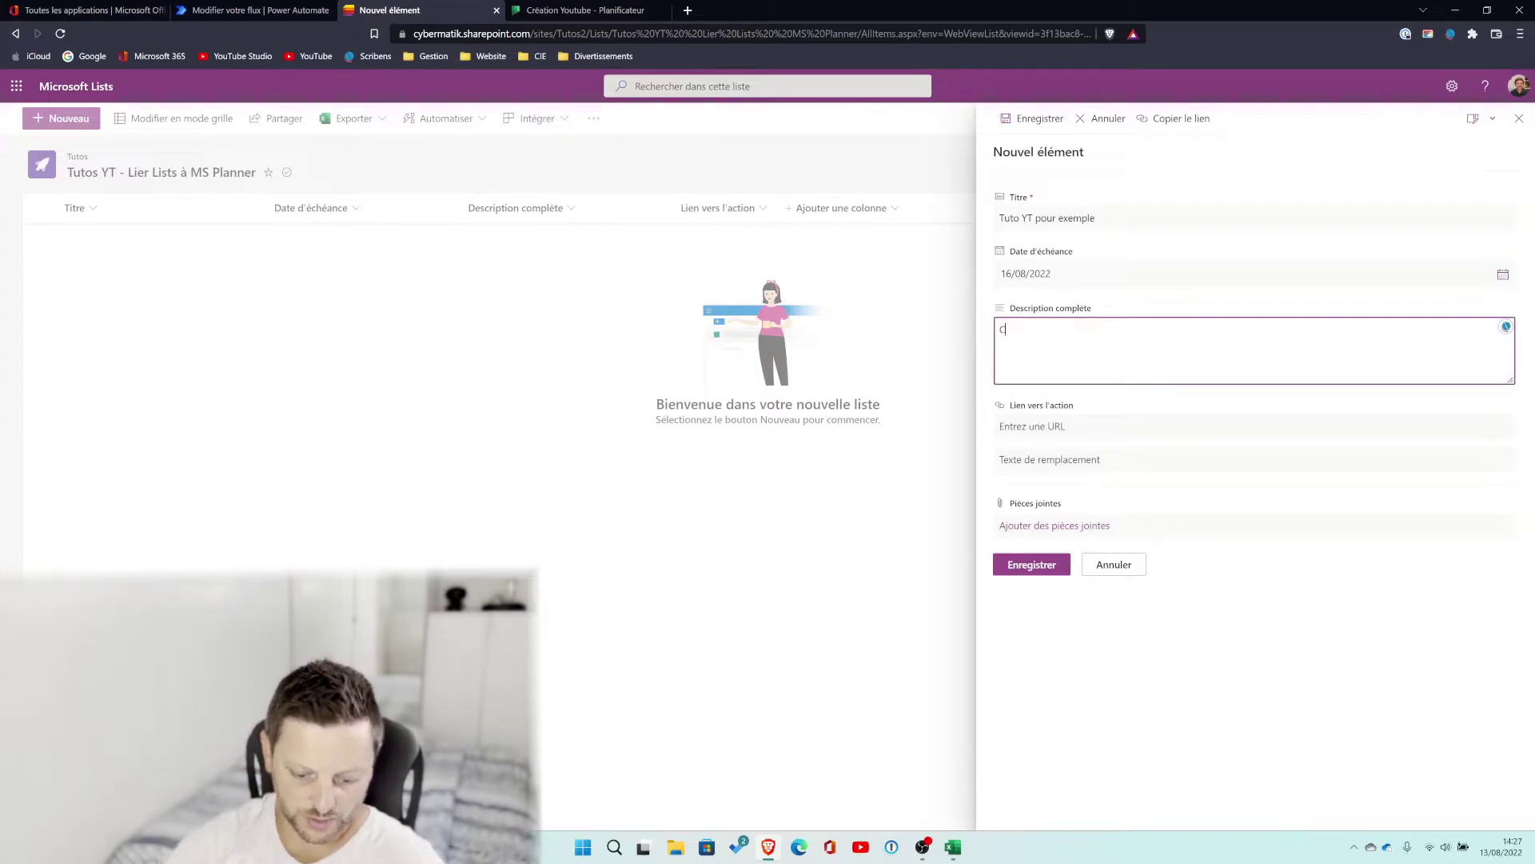
pyautogui.write("'est OK ca fonct")
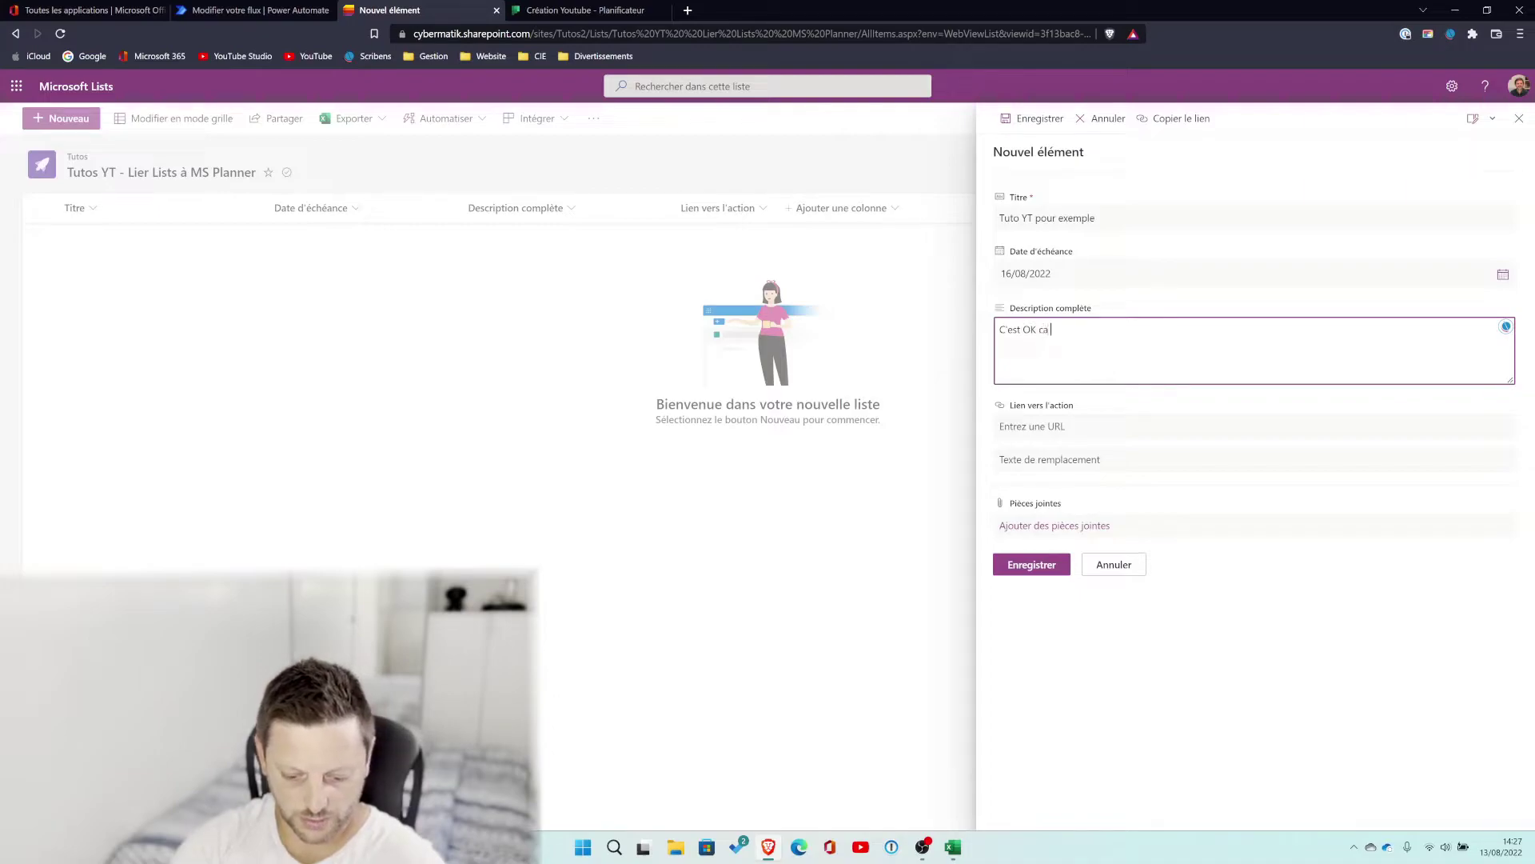
pyautogui.write('ionne bien, maintenant il faudra attacher le lien.')
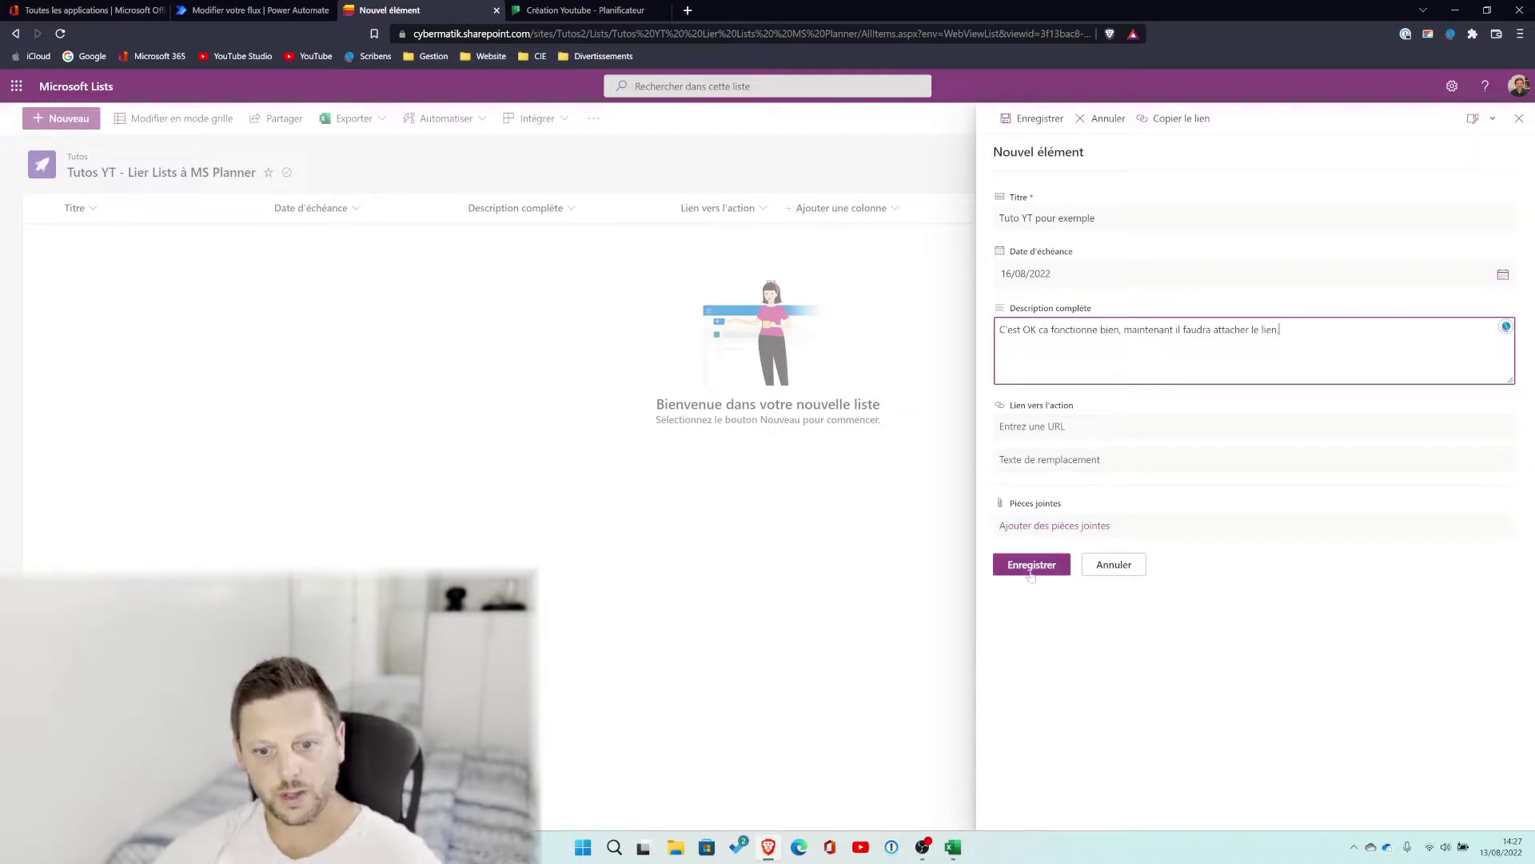
pyautogui.click(1031, 564)
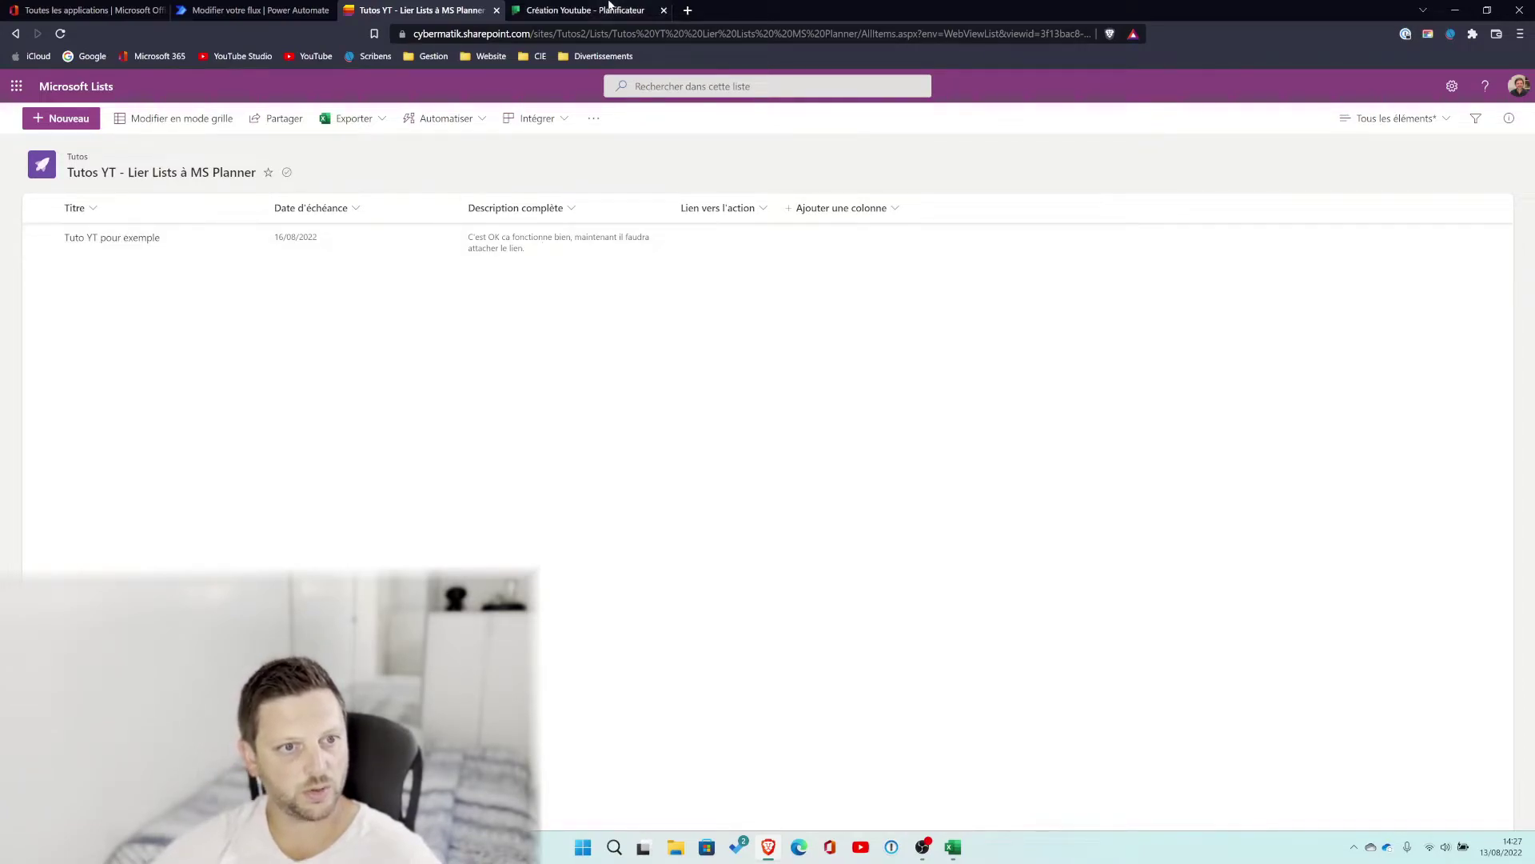
# - Confirm the test run succeeded and refresh Planner to show the new Tuto YT pour exemple task
pyautogui.click(231, 12)
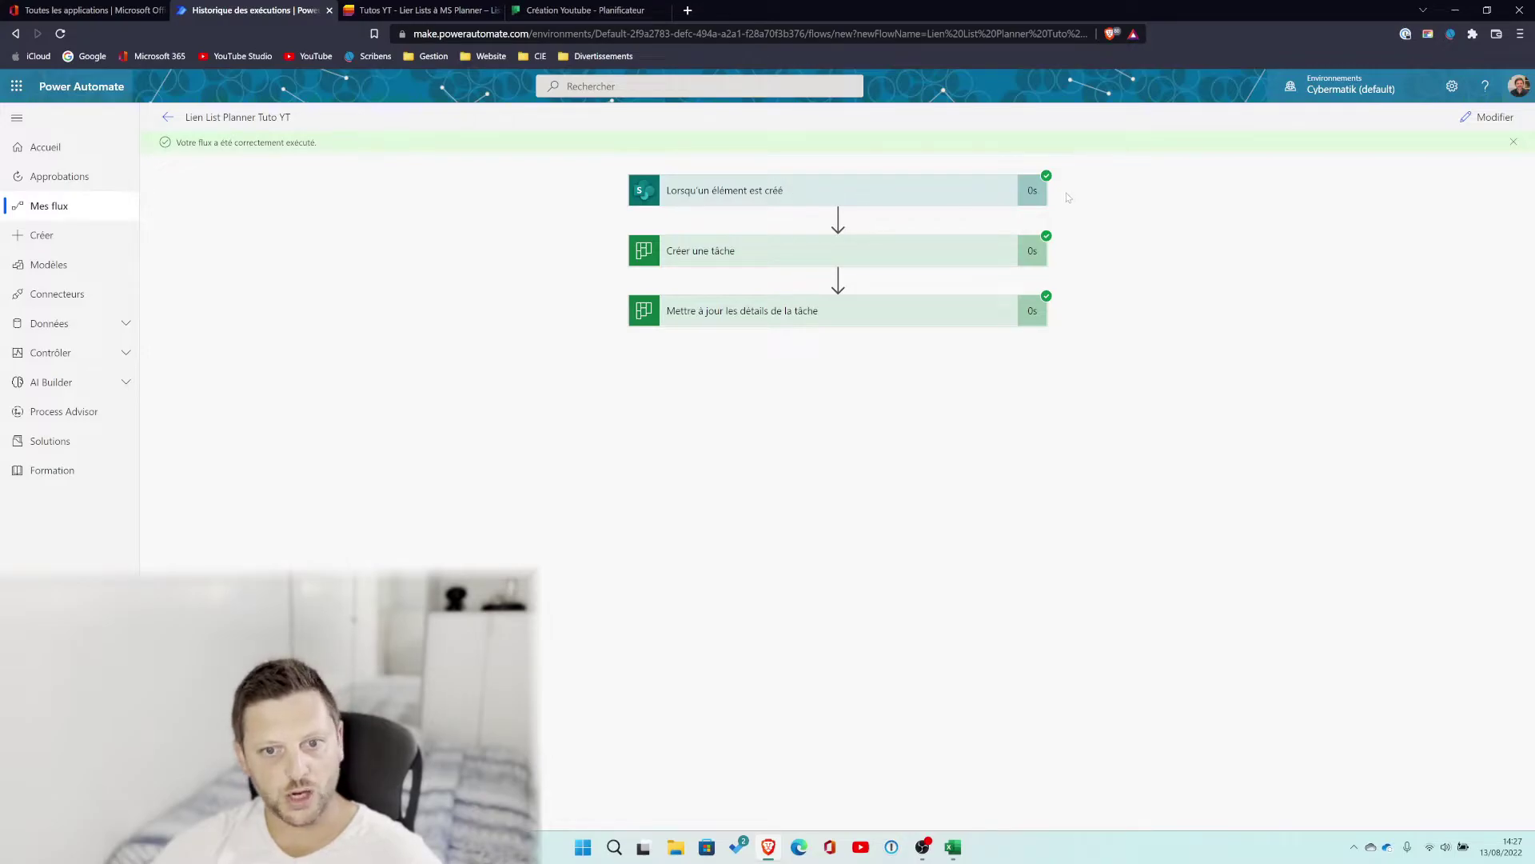
pyautogui.click(581, 11)
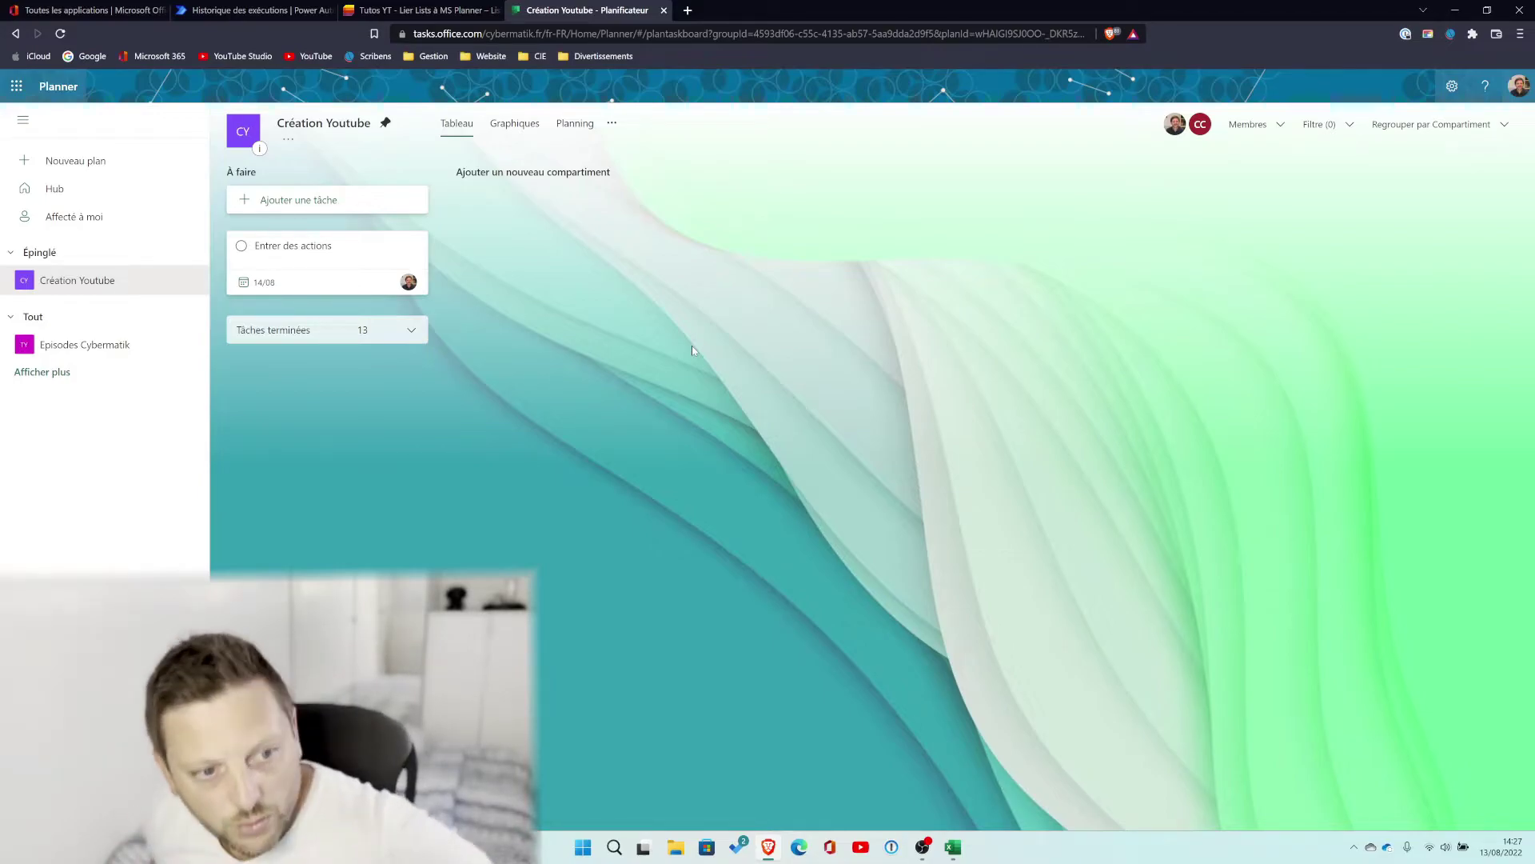
pyautogui.press('F5')
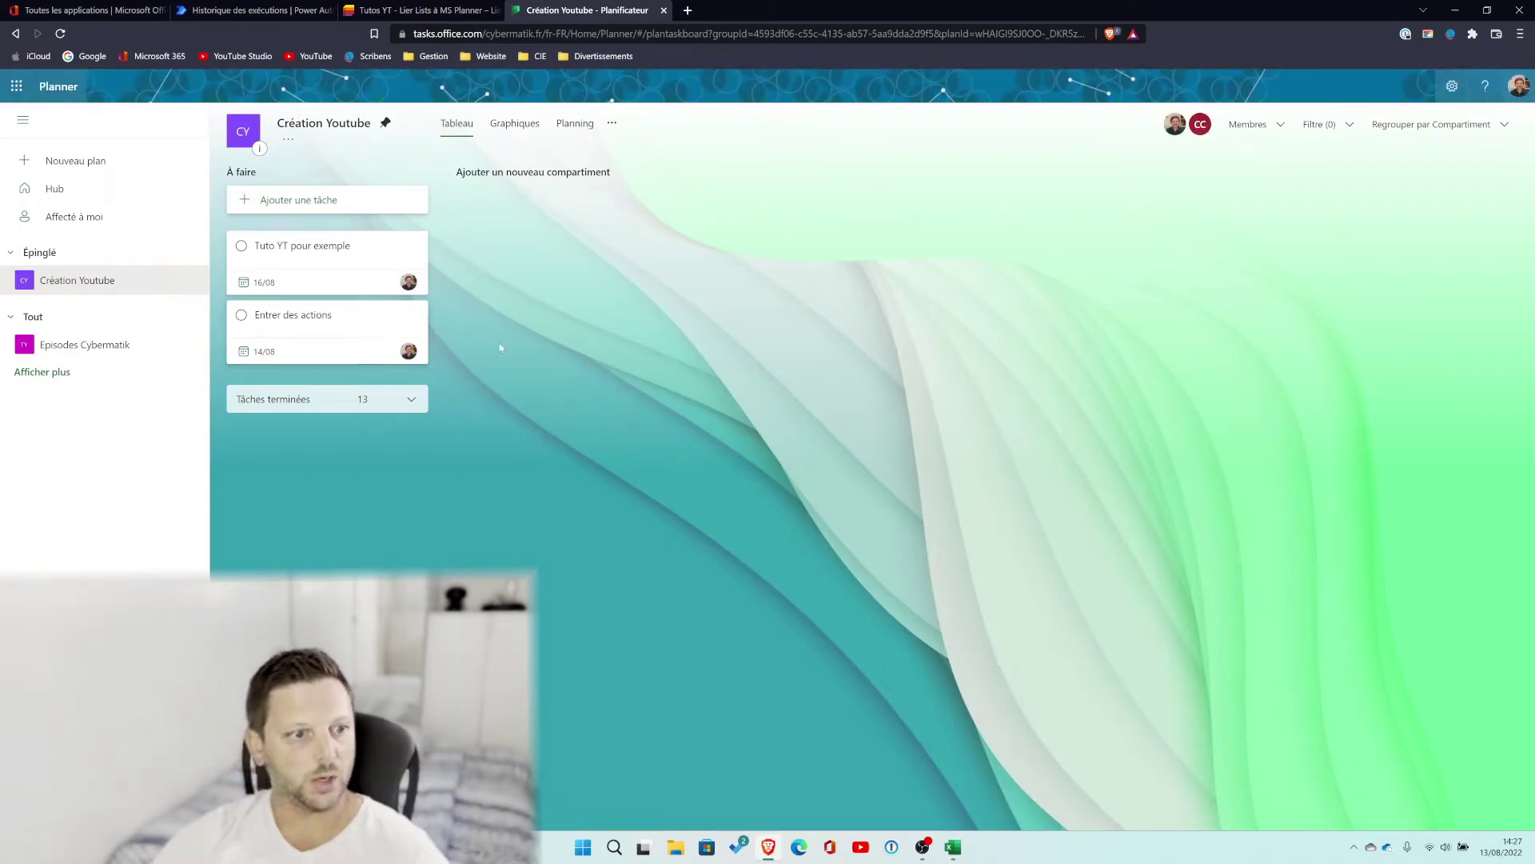
# - Inspect the Tuto YT pour exemple task's details on the Création Youtube board, then go back to the Tutos YT list
pyautogui.click(300, 251)
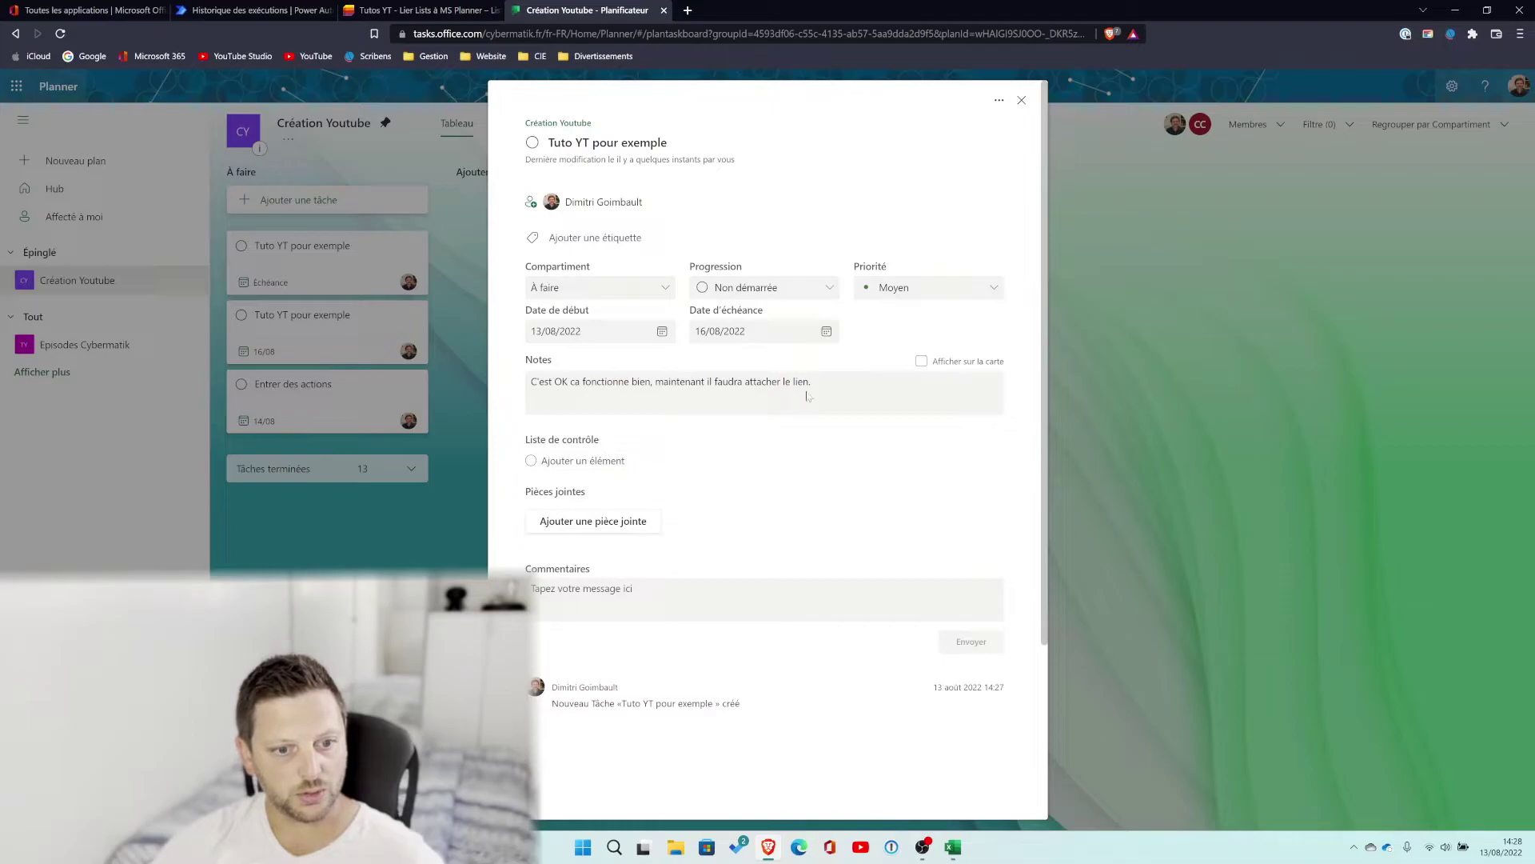
pyautogui.press('Escape')
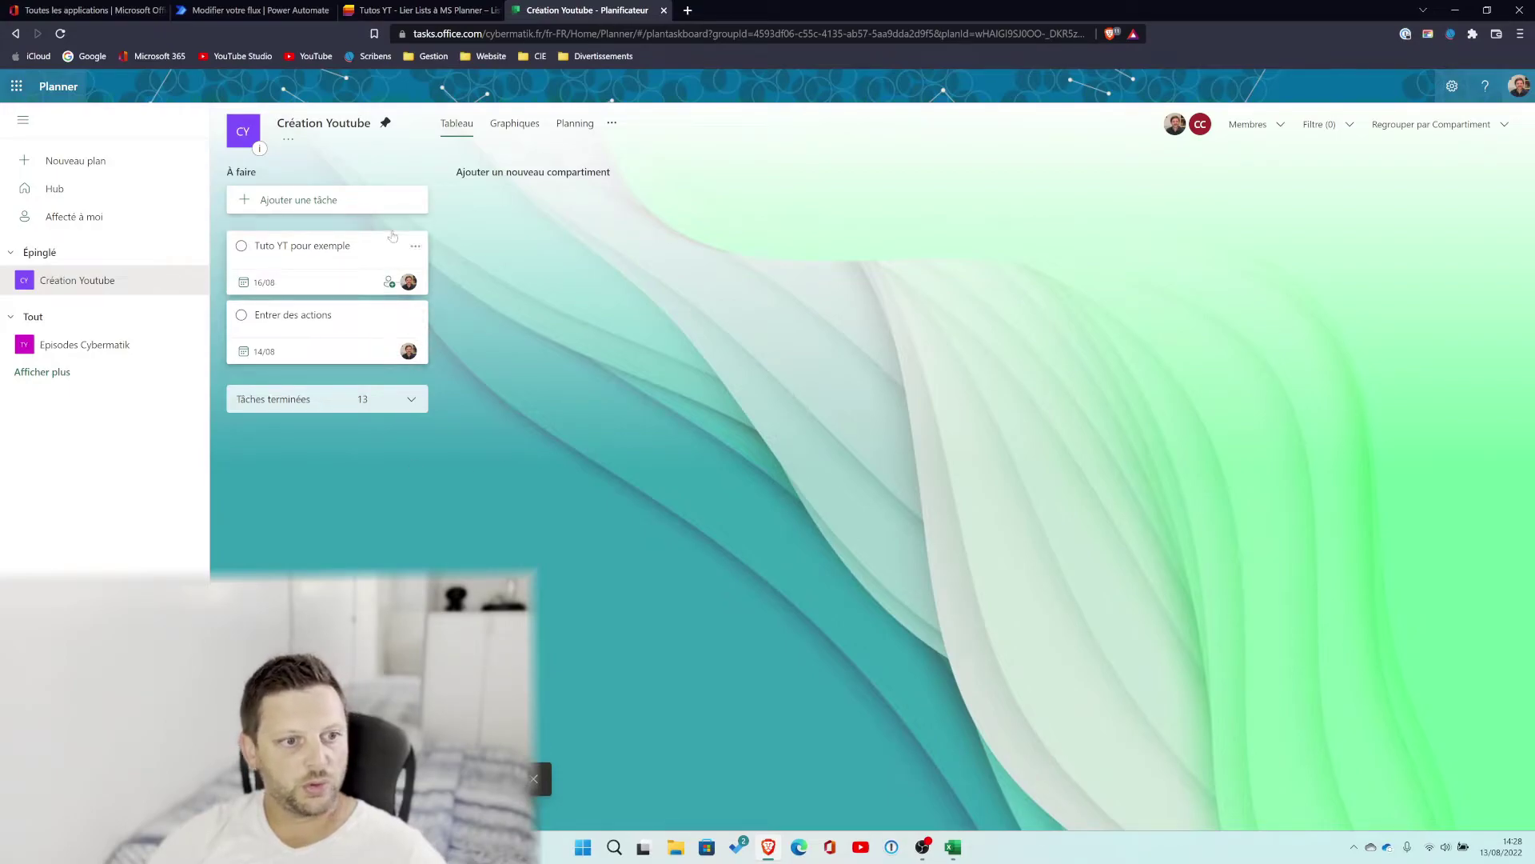
pyautogui.click(382, 6)
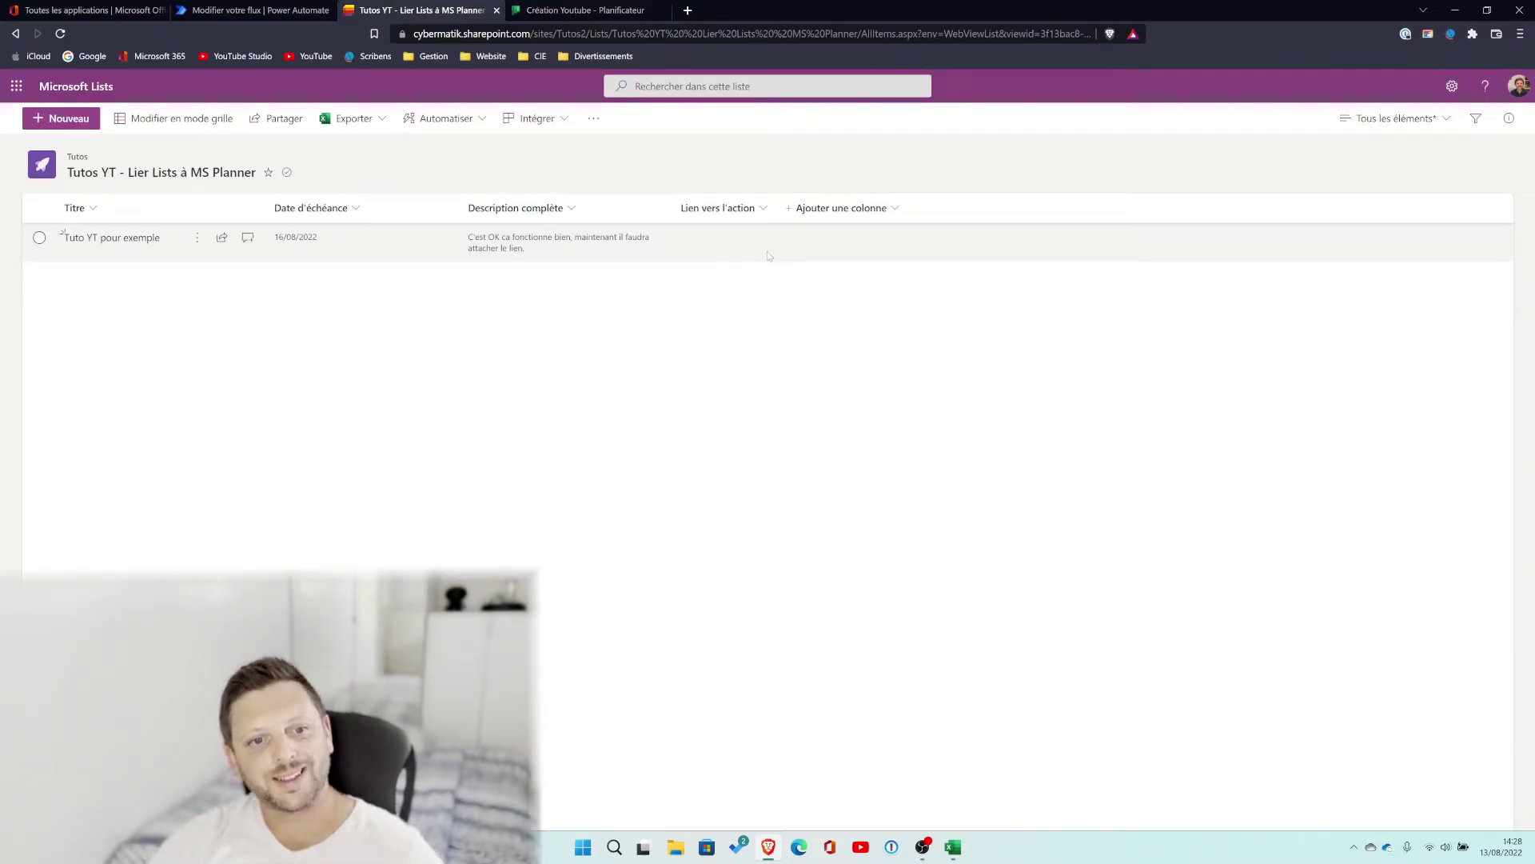
pyautogui.moveTo(360, 237)
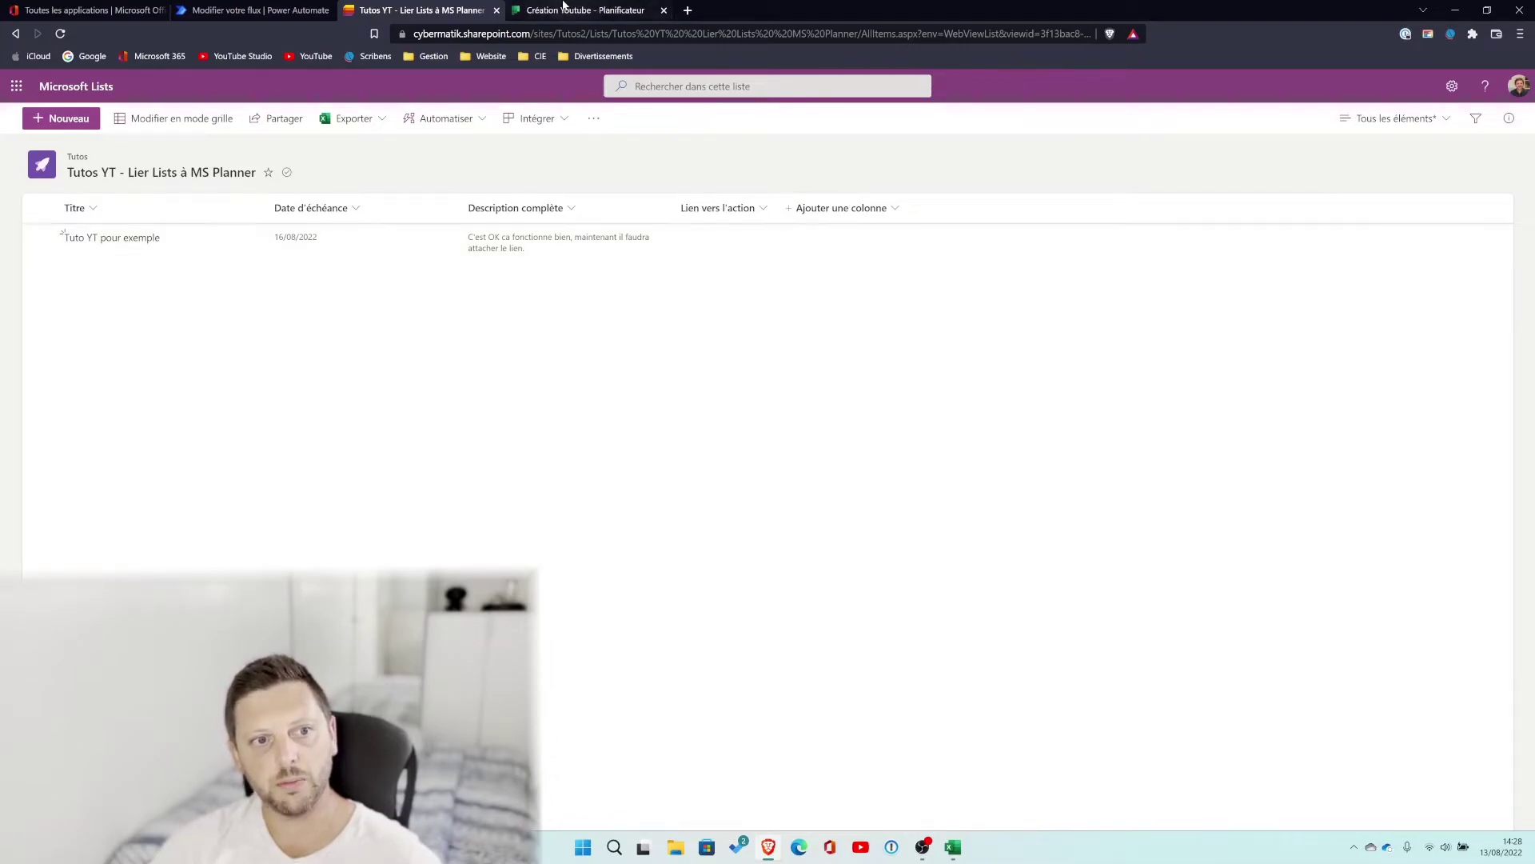
# - Open the Tuto YT pour exemple task card in Planner, then return via the list to the flow editor
pyautogui.click(586, 10)
pyautogui.click(308, 252)
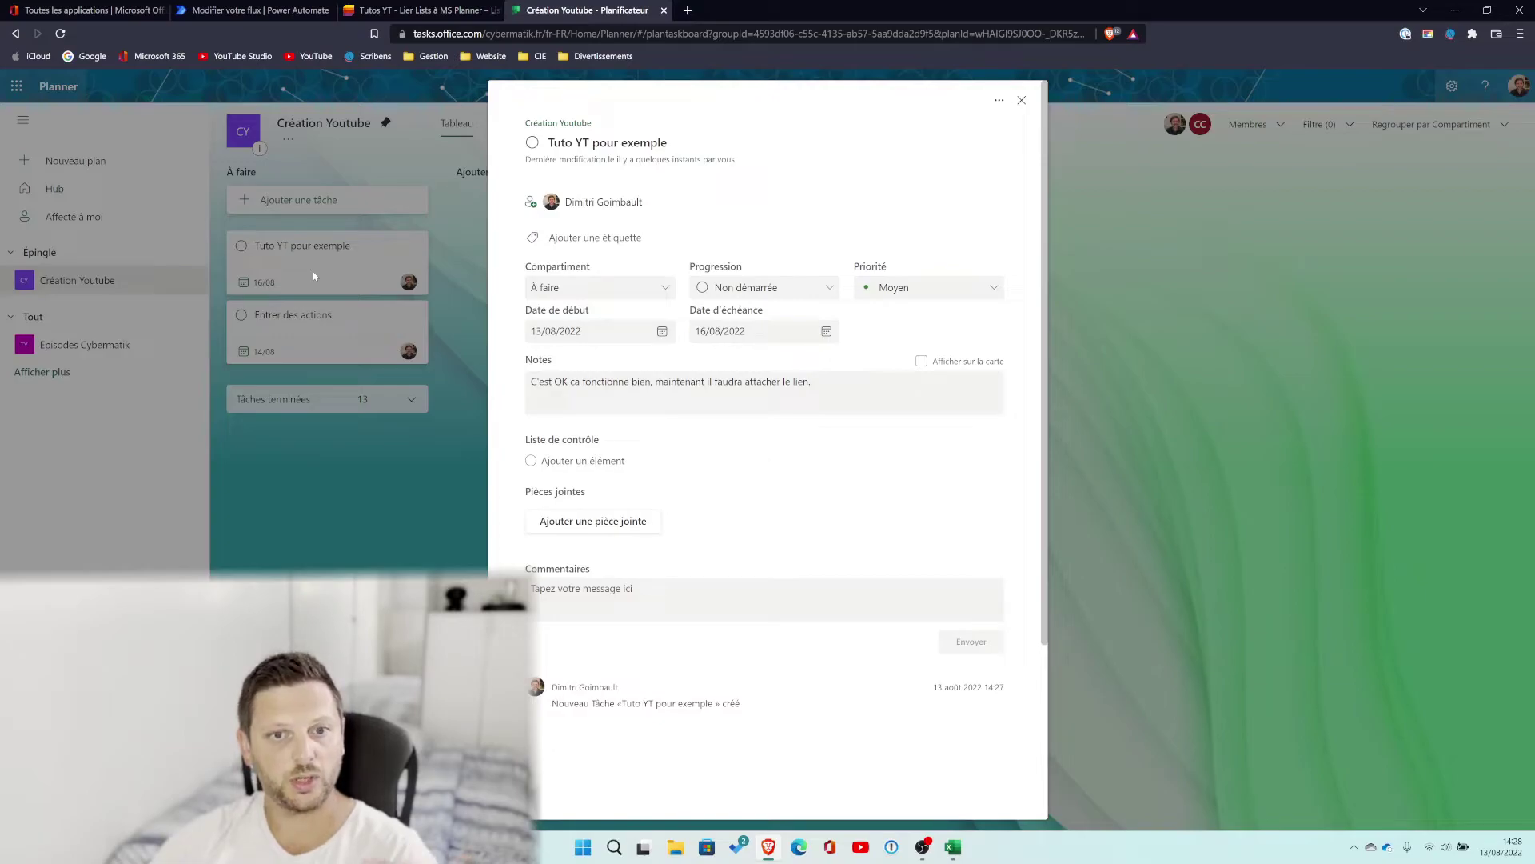
pyautogui.click(416, 9)
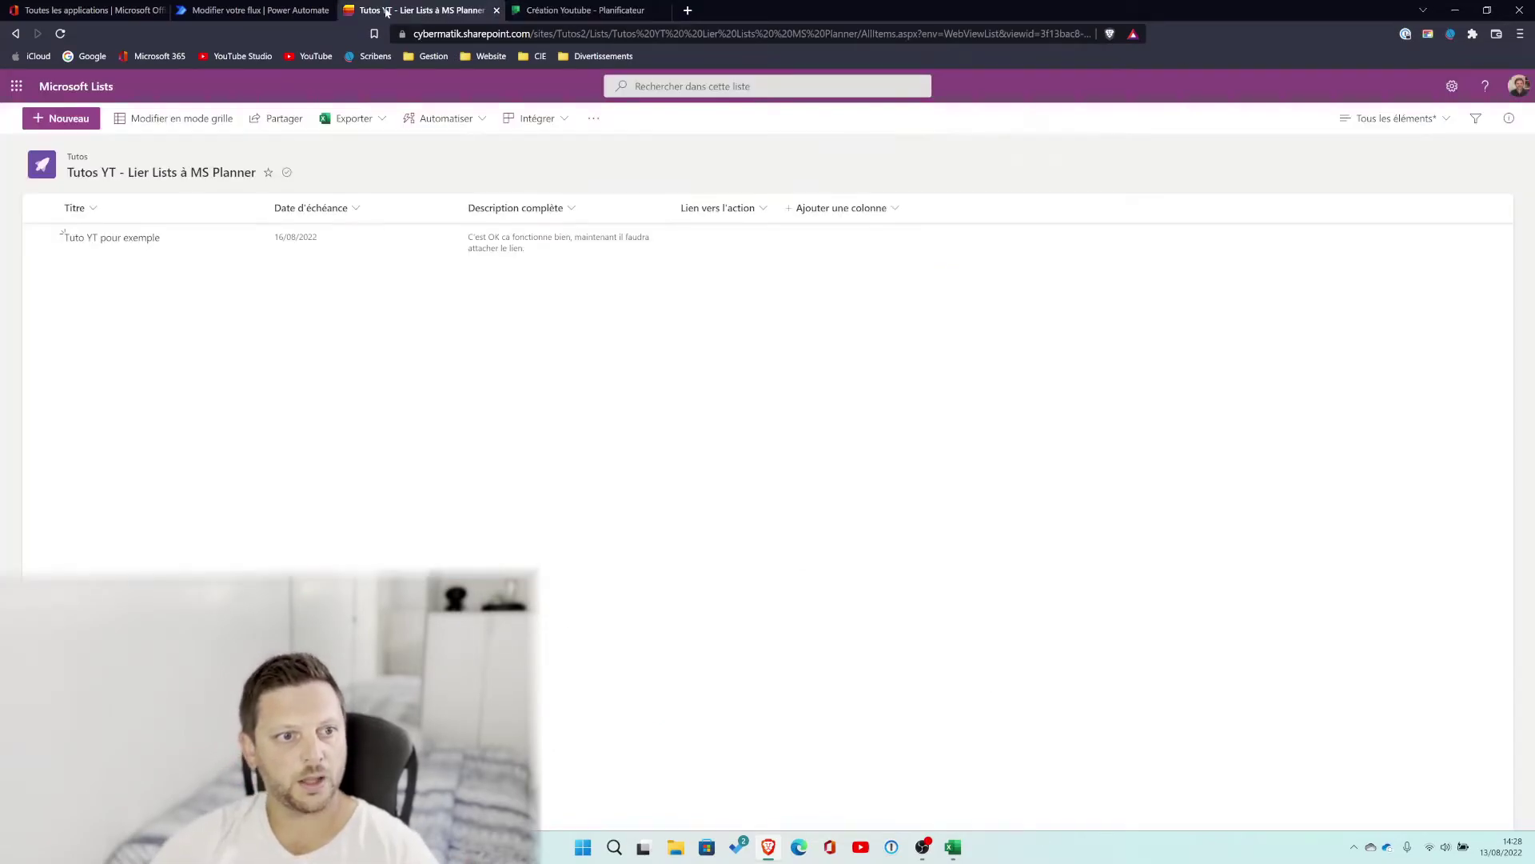
pyautogui.click(260, 12)
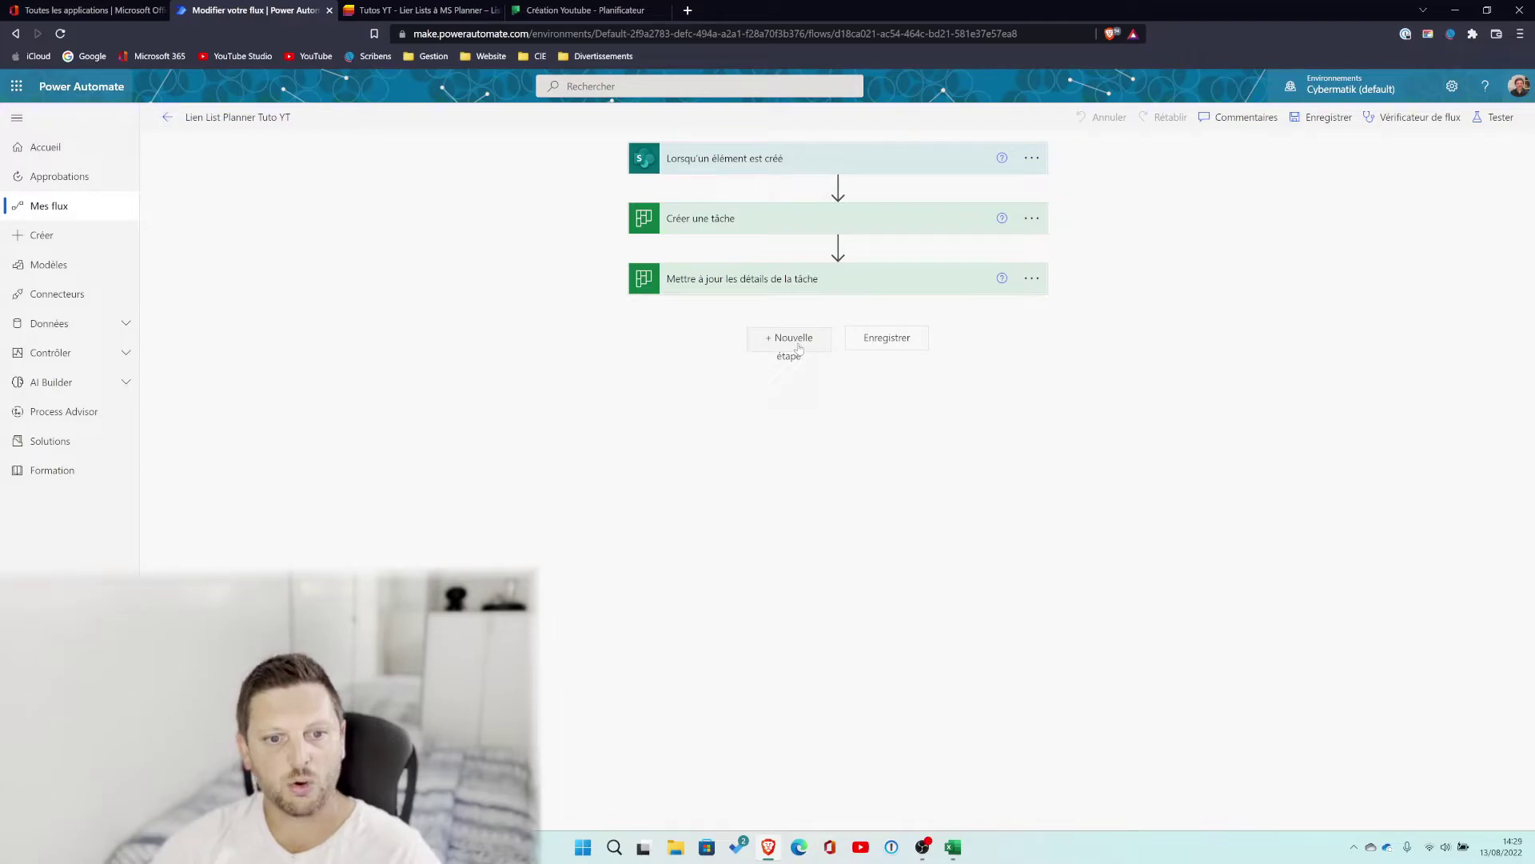
# - Add SharePoint's 'Mettre à jour l'élément' action as the flow's fourth step
pyautogui.click(794, 340)
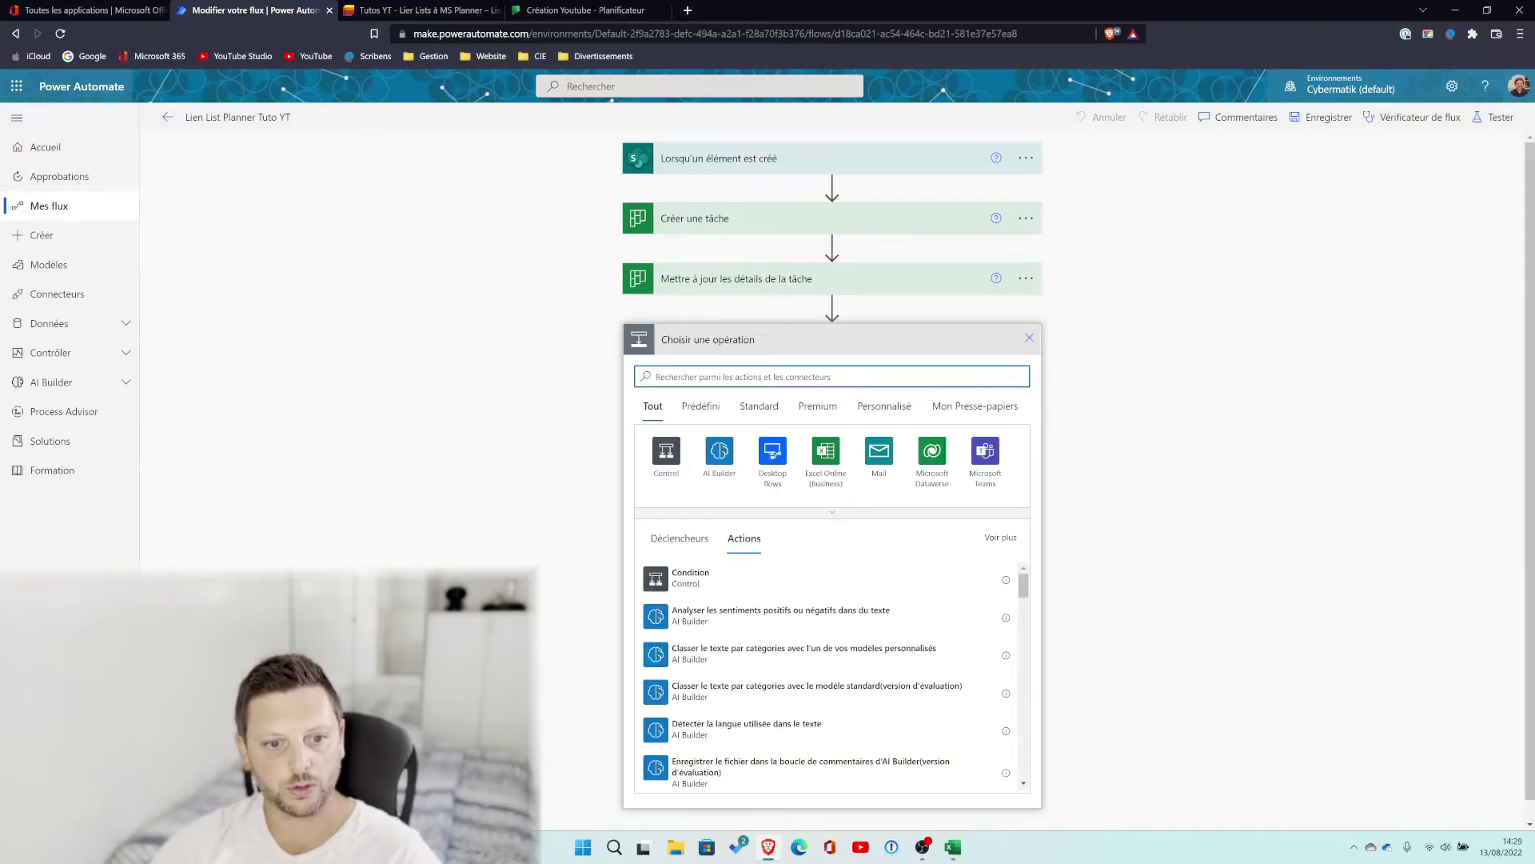
pyautogui.write('shbarepoiu')
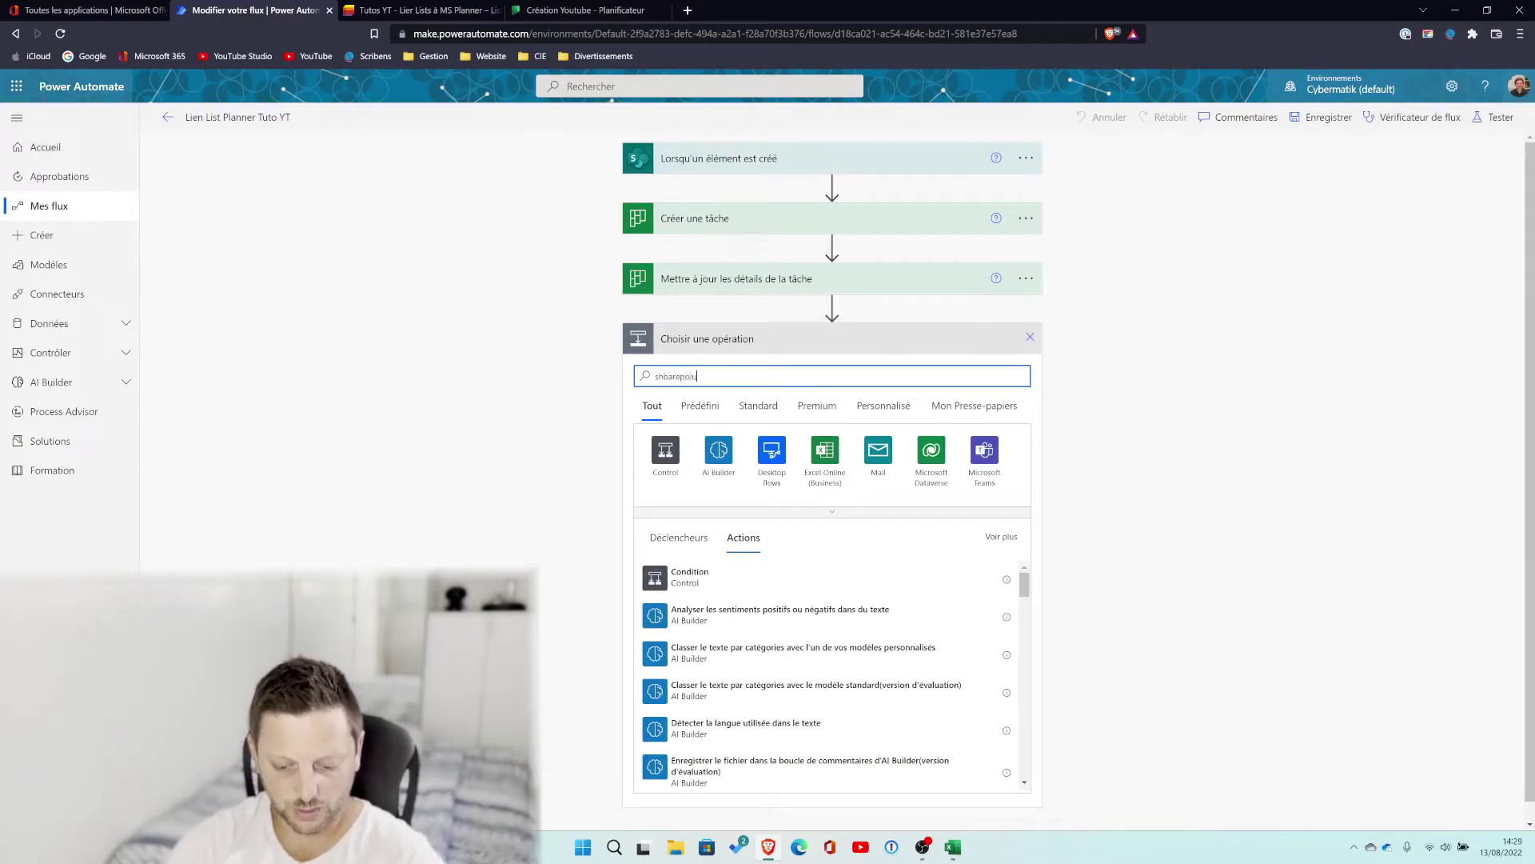
pyautogui.write('nt')
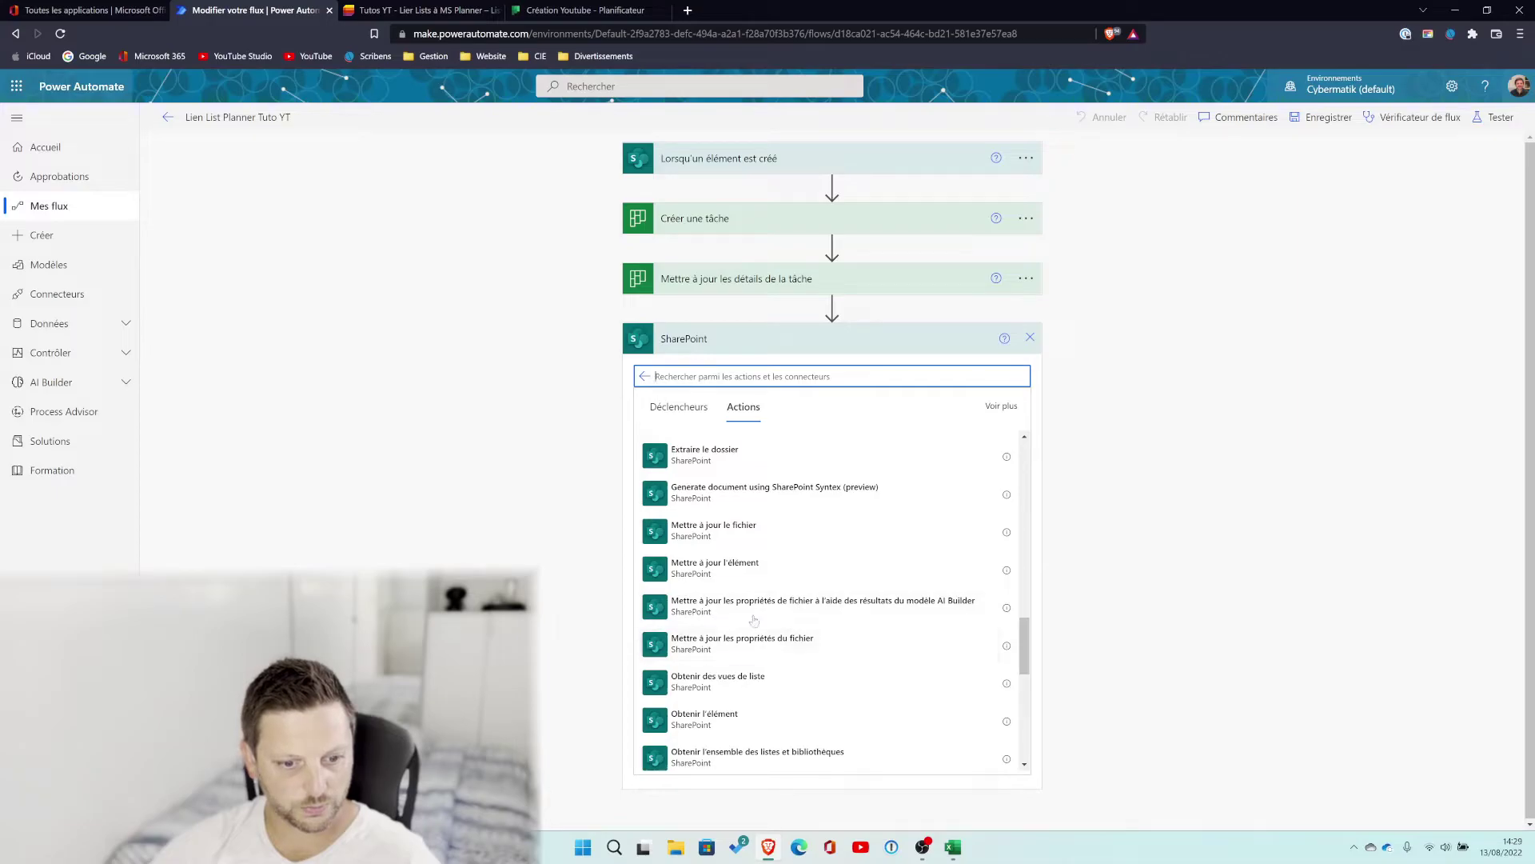
pyautogui.click(737, 567)
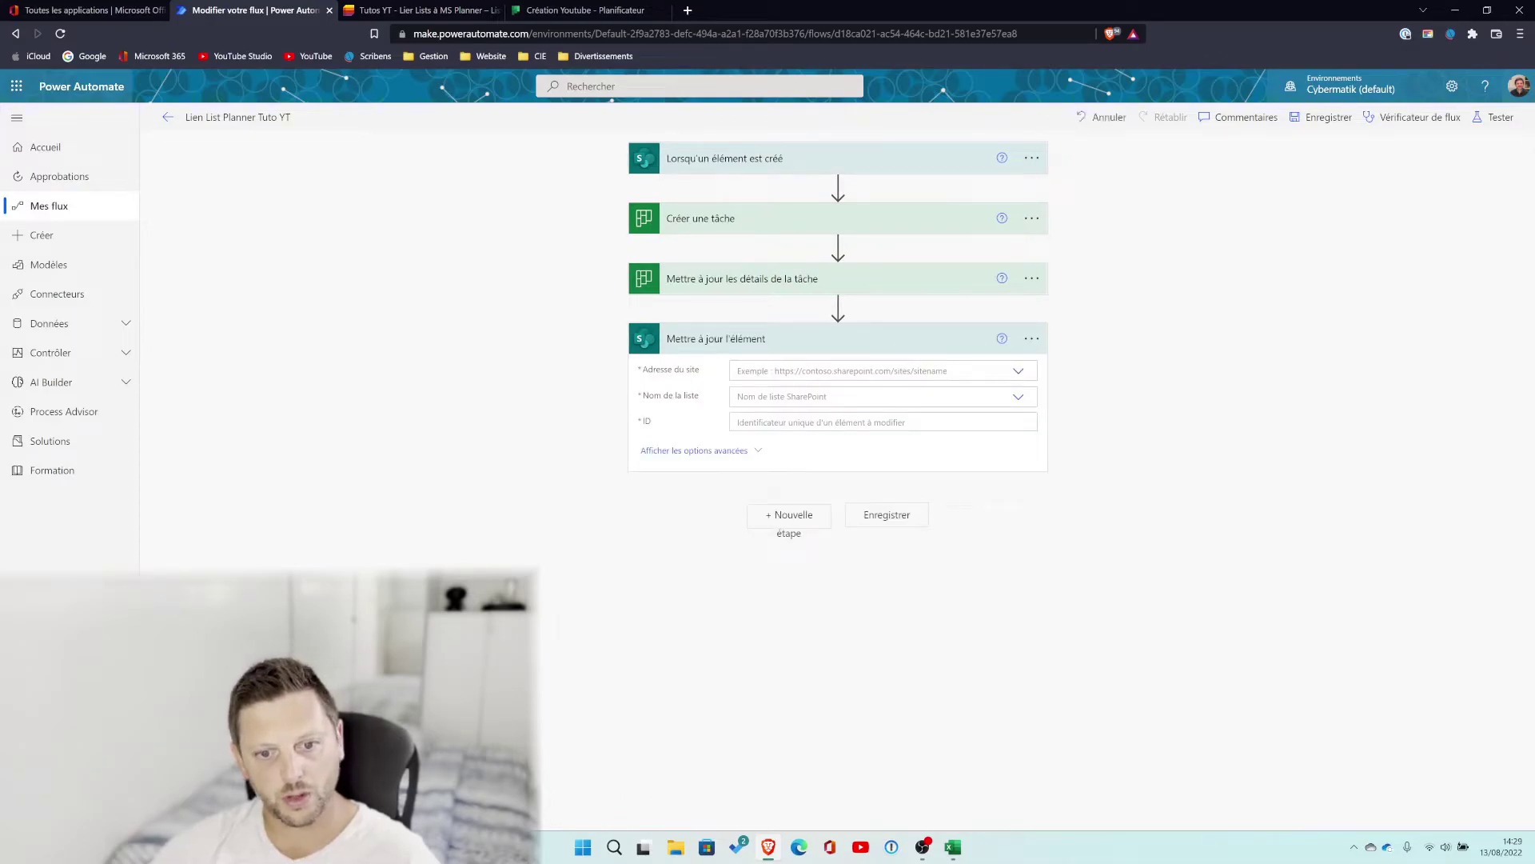
# - Target site Tutos and list Tutos YT - Lier Lists à MS Planner, filling ID and Title from the trigger
pyautogui.click(1019, 372)
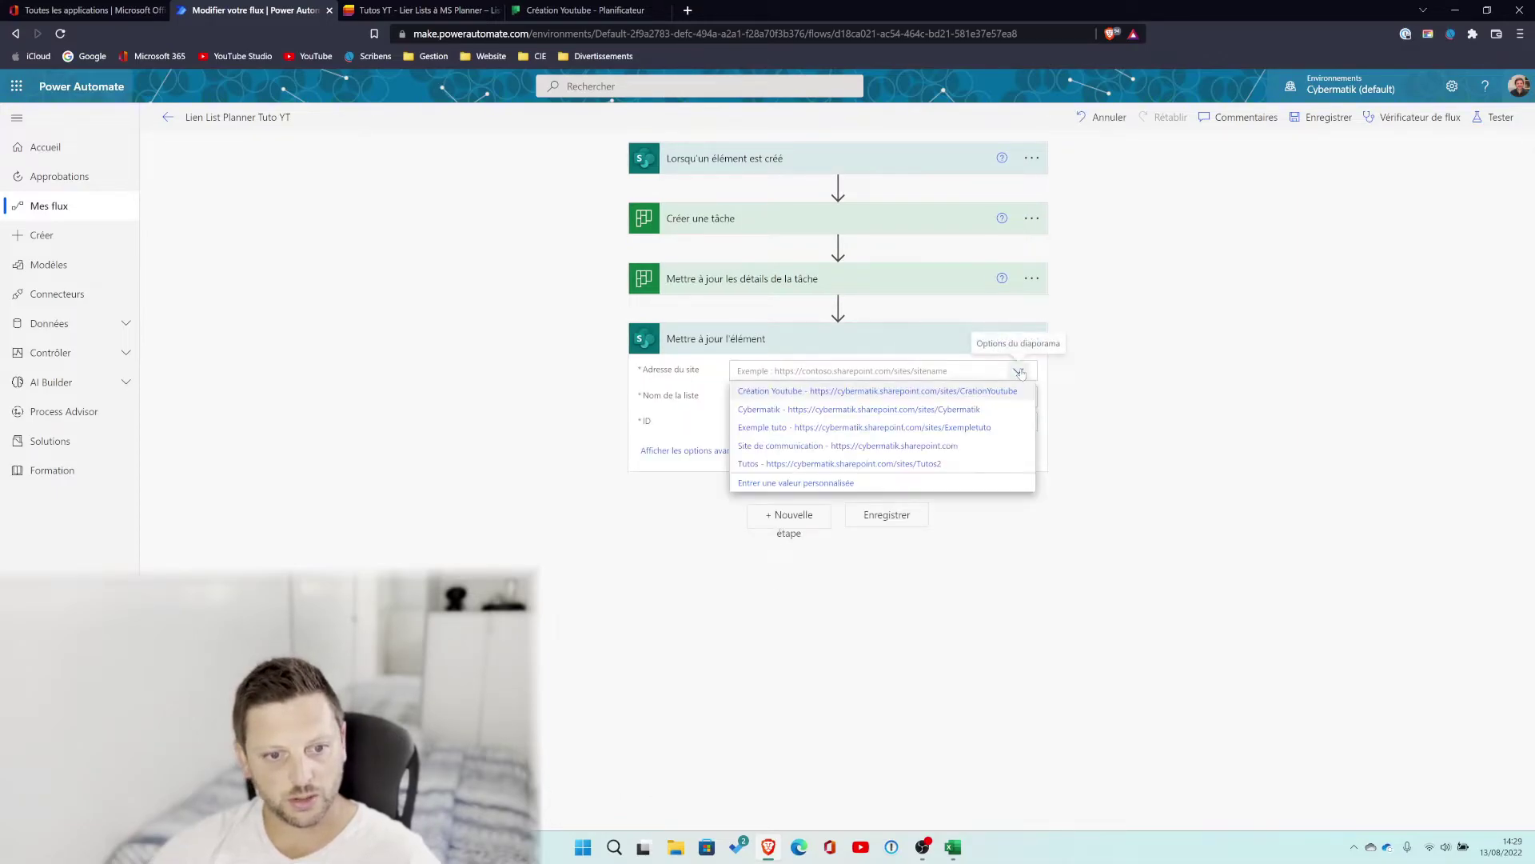
pyautogui.click(776, 465)
pyautogui.click(1018, 397)
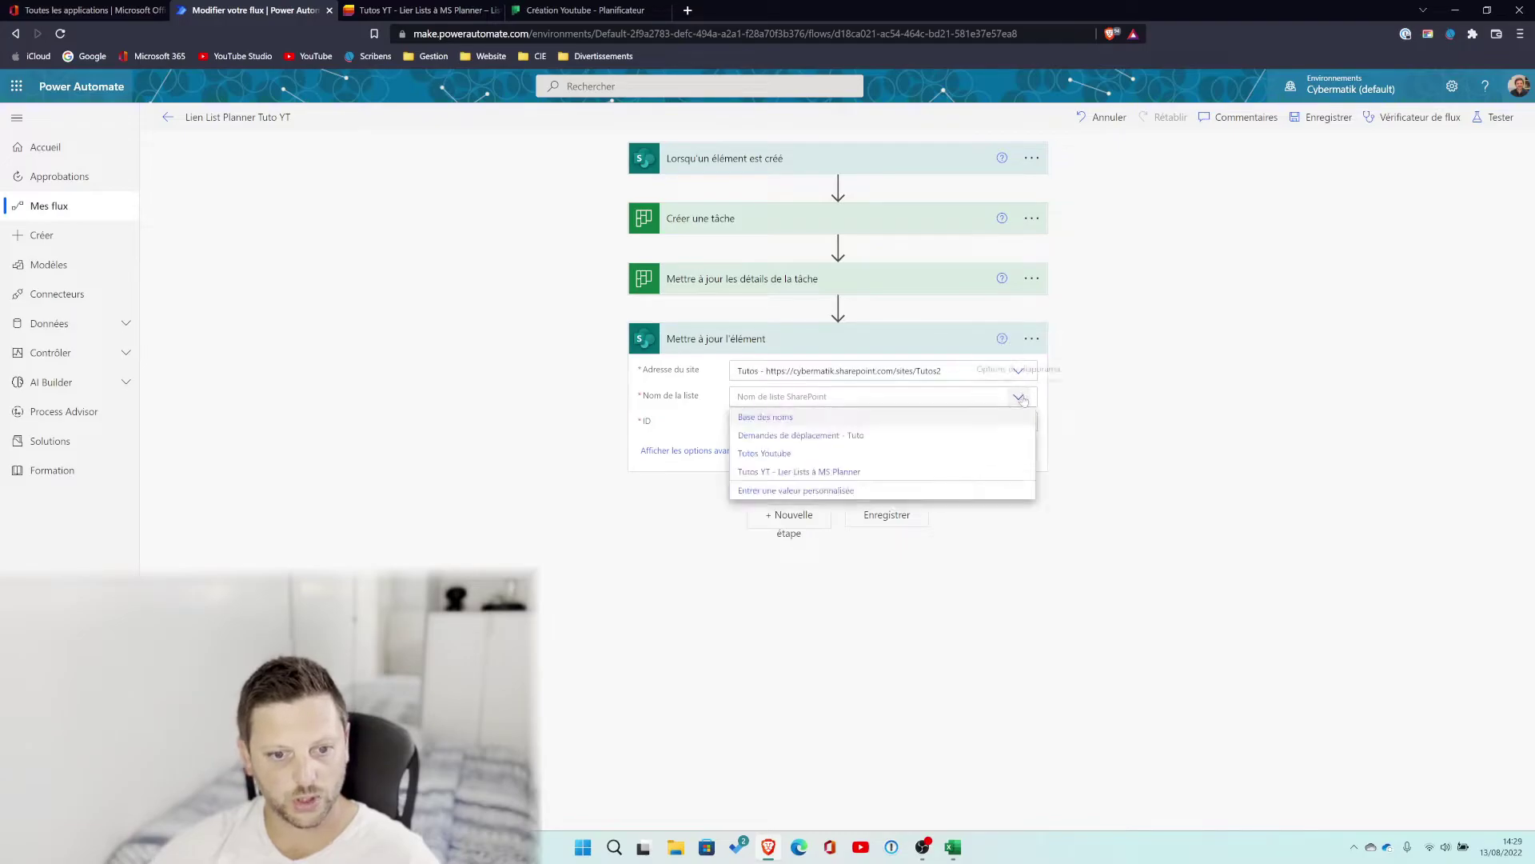
pyautogui.click(840, 471)
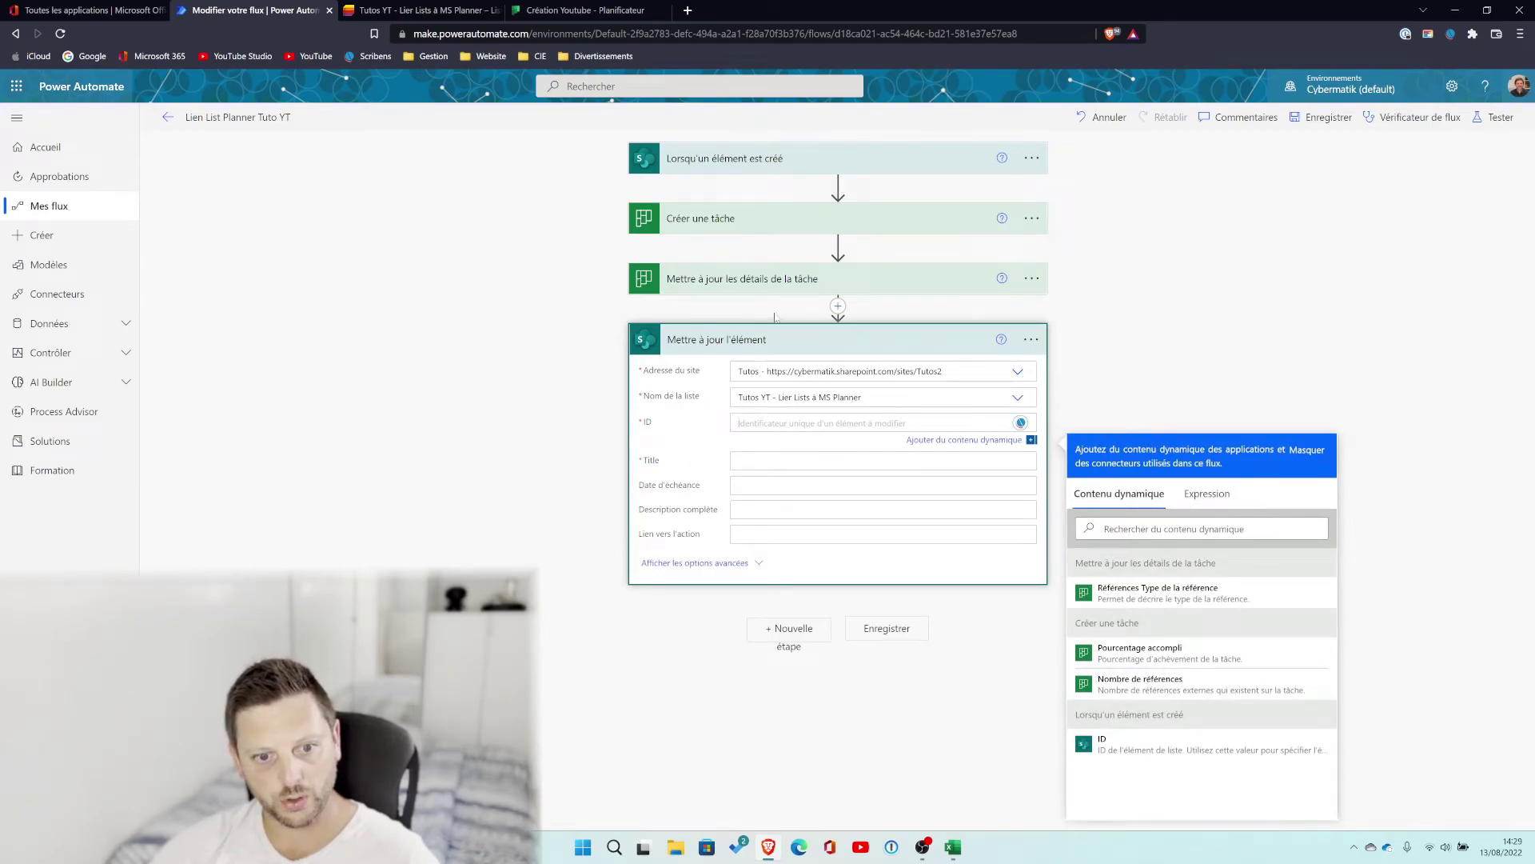
pyautogui.click(1159, 743)
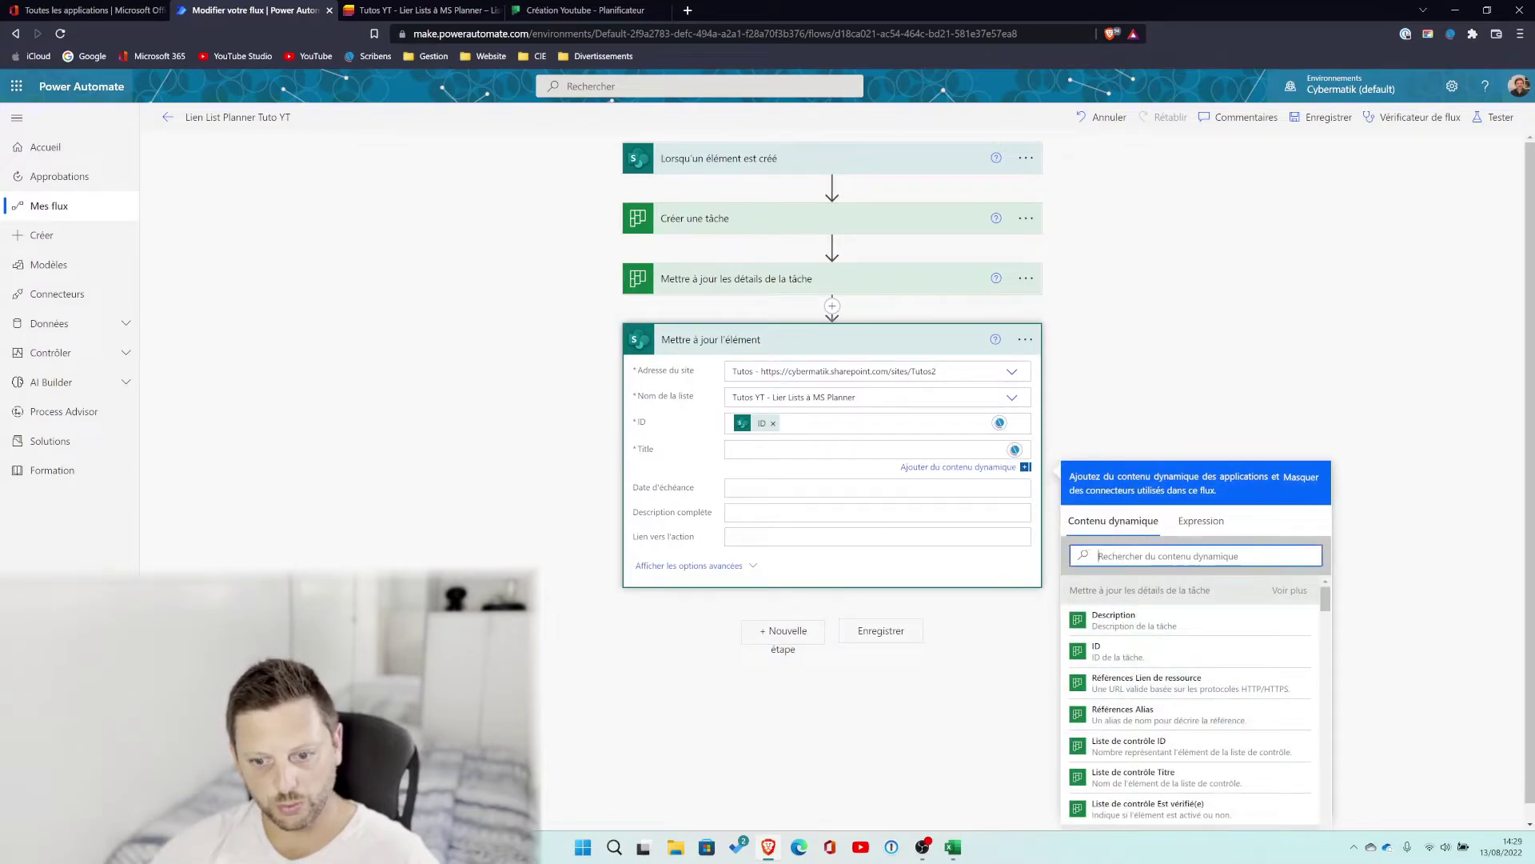
pyautogui.write('titl')
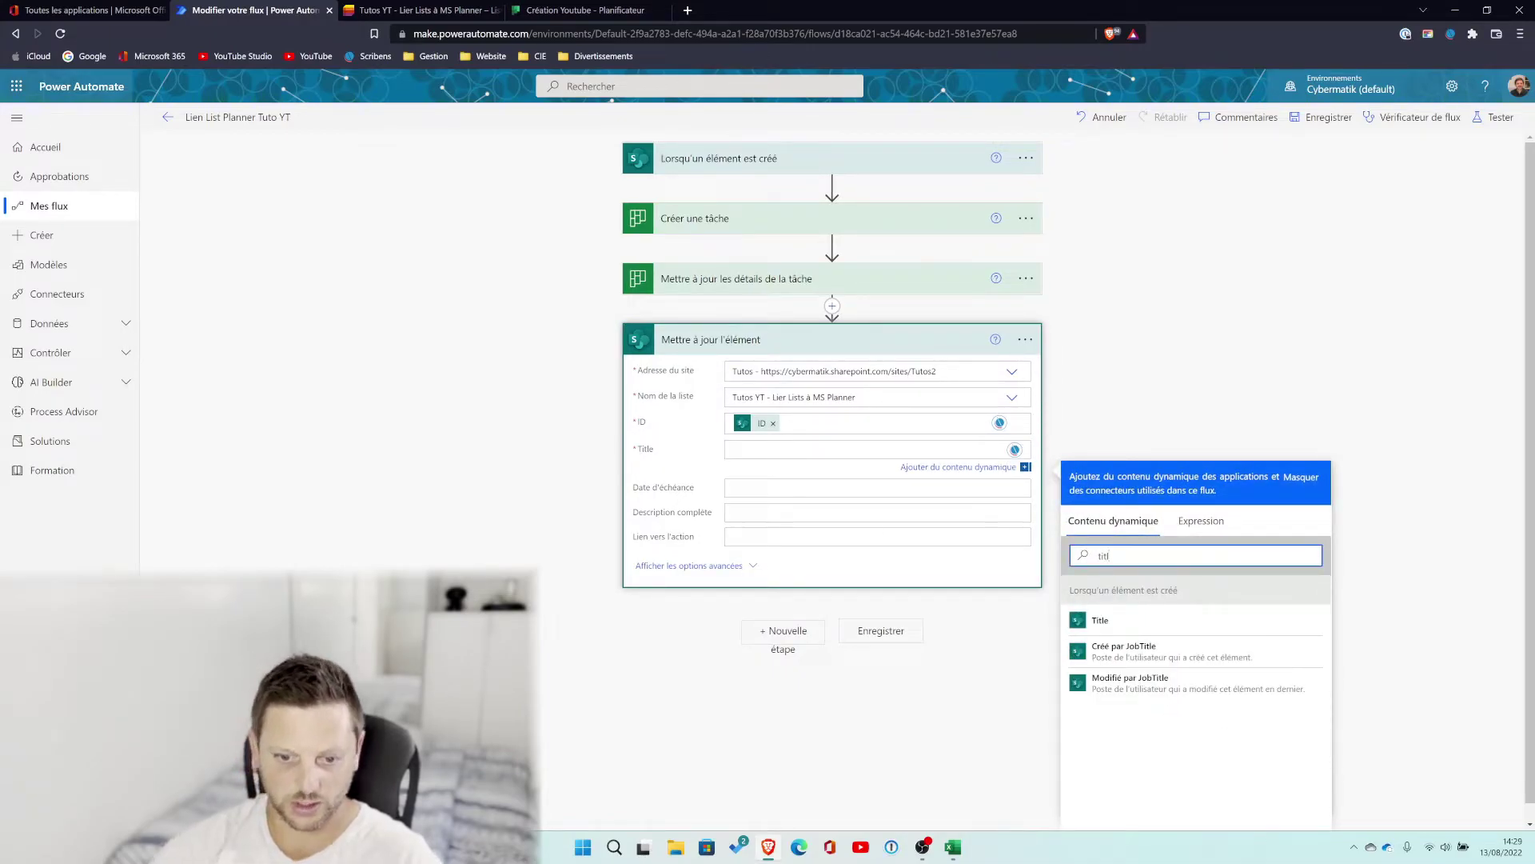
pyautogui.click(1120, 625)
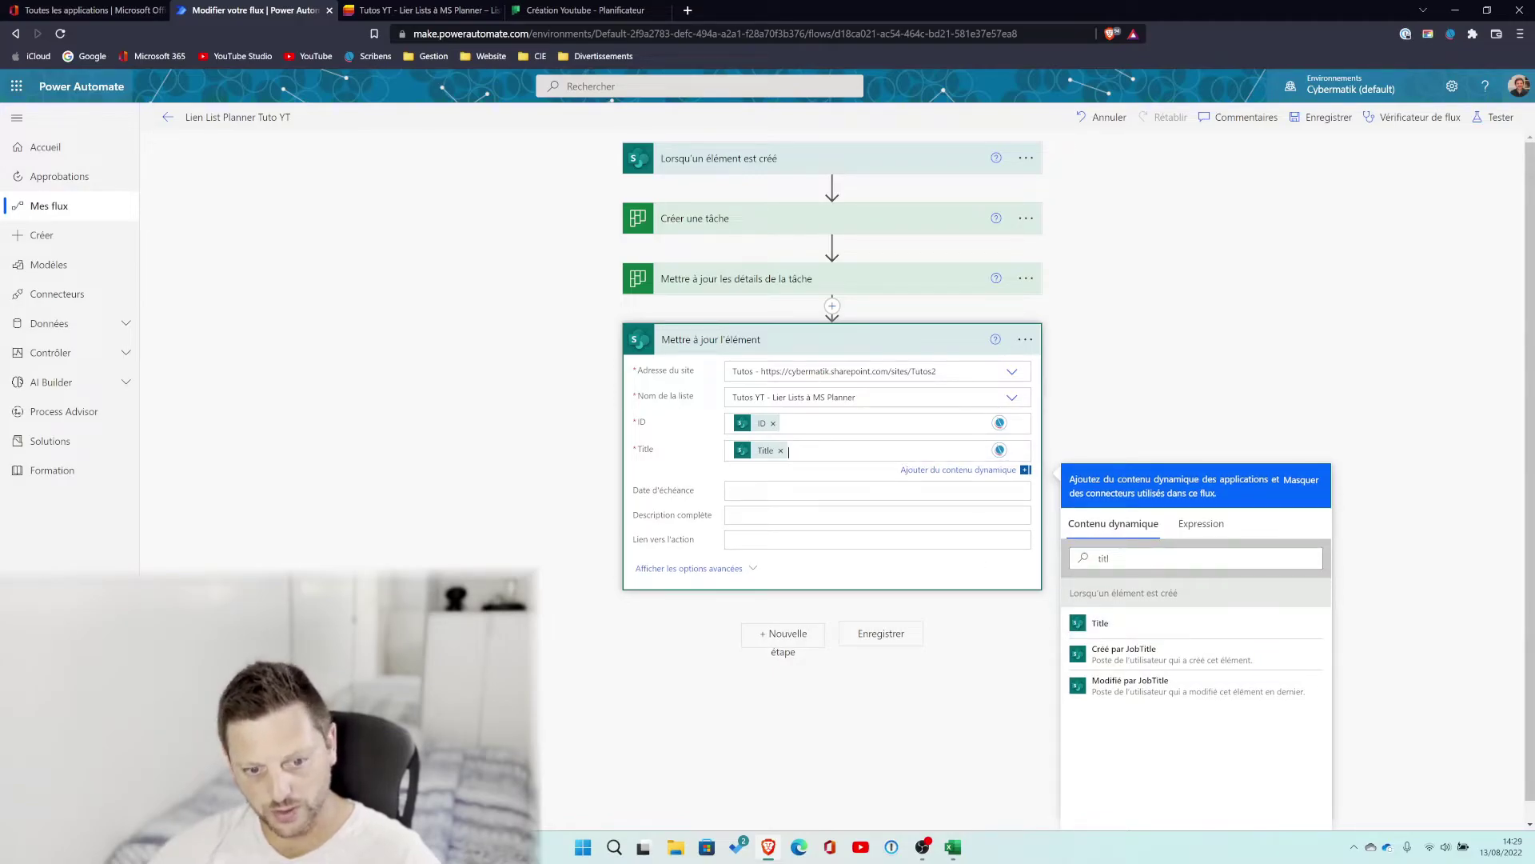
# - Browse dynamic content for the Lien vers l'action field, expanding the task-detail values with Voir plus
pyautogui.click(778, 541)
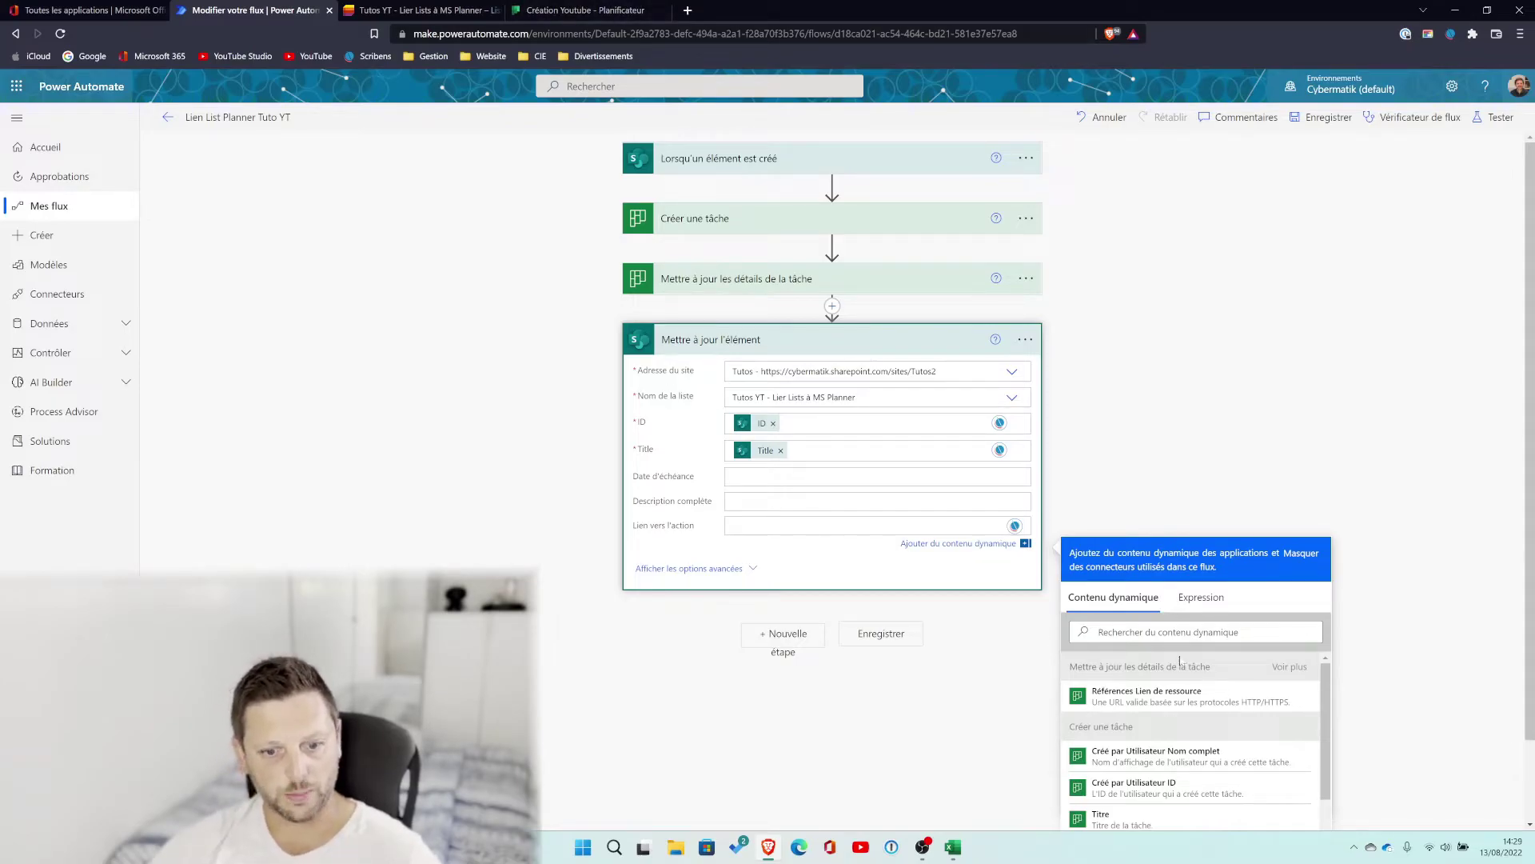
pyautogui.scroll(-2, 1179, 661)
pyautogui.click(1401, 621)
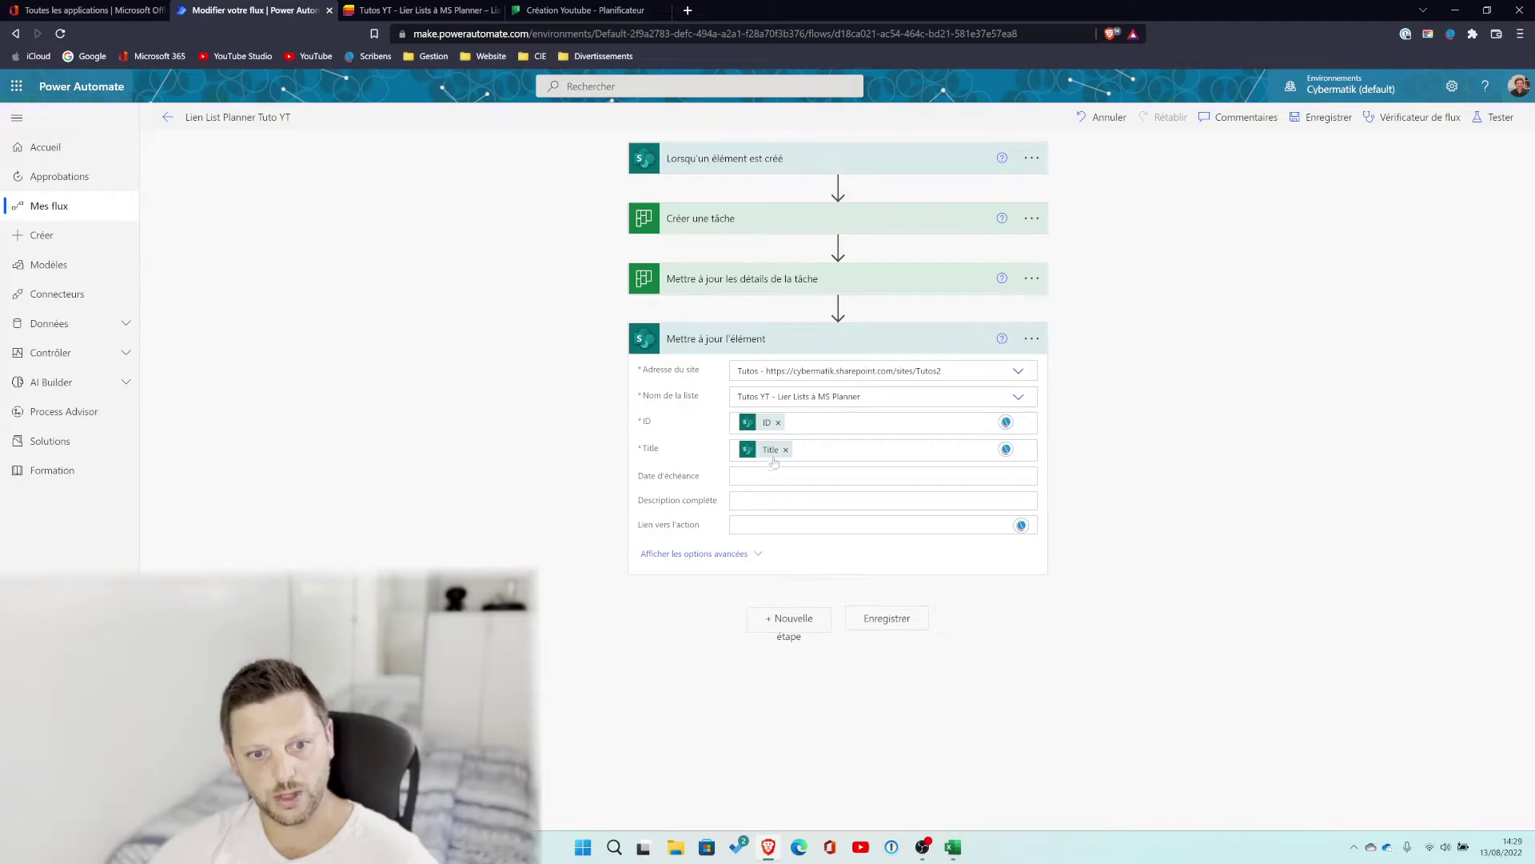
pyautogui.click(871, 524)
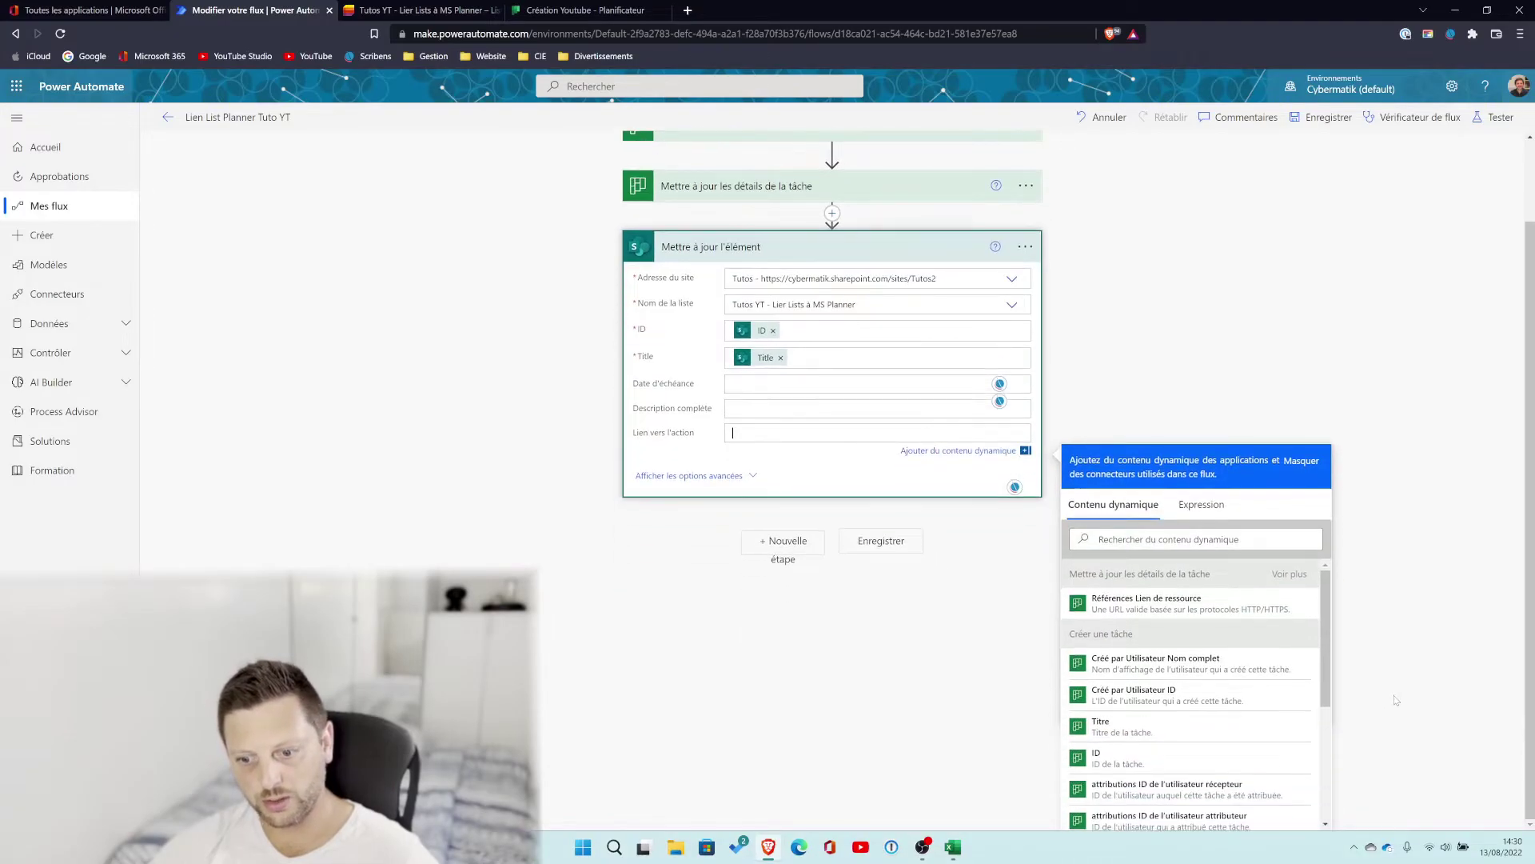
pyautogui.scroll(-2, 1199, 680)
pyautogui.scroll(-2, 1199, 679)
pyautogui.scroll(5, 1199, 680)
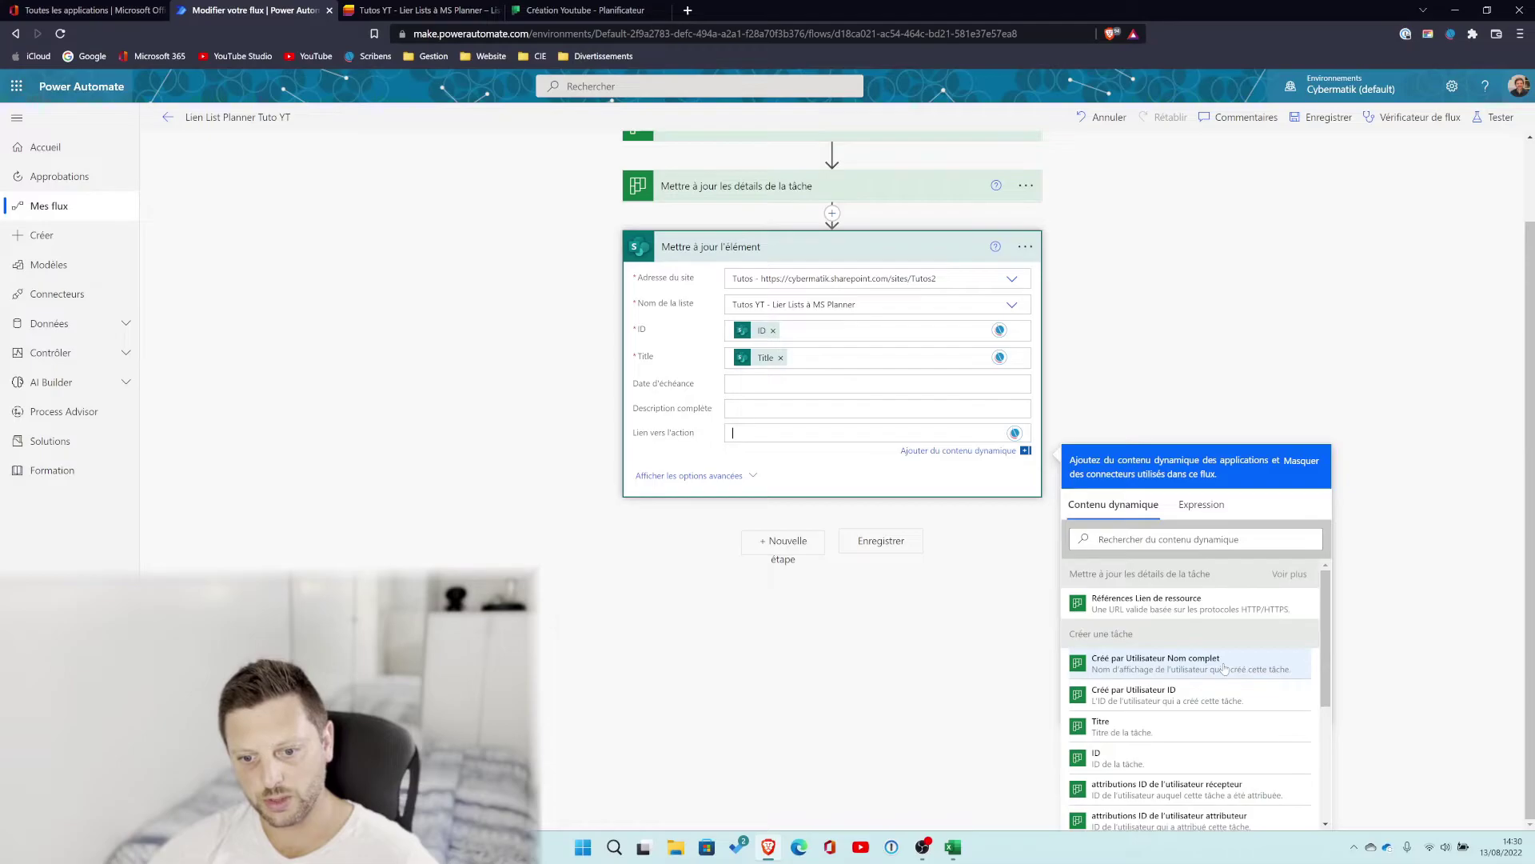
pyautogui.click(1279, 574)
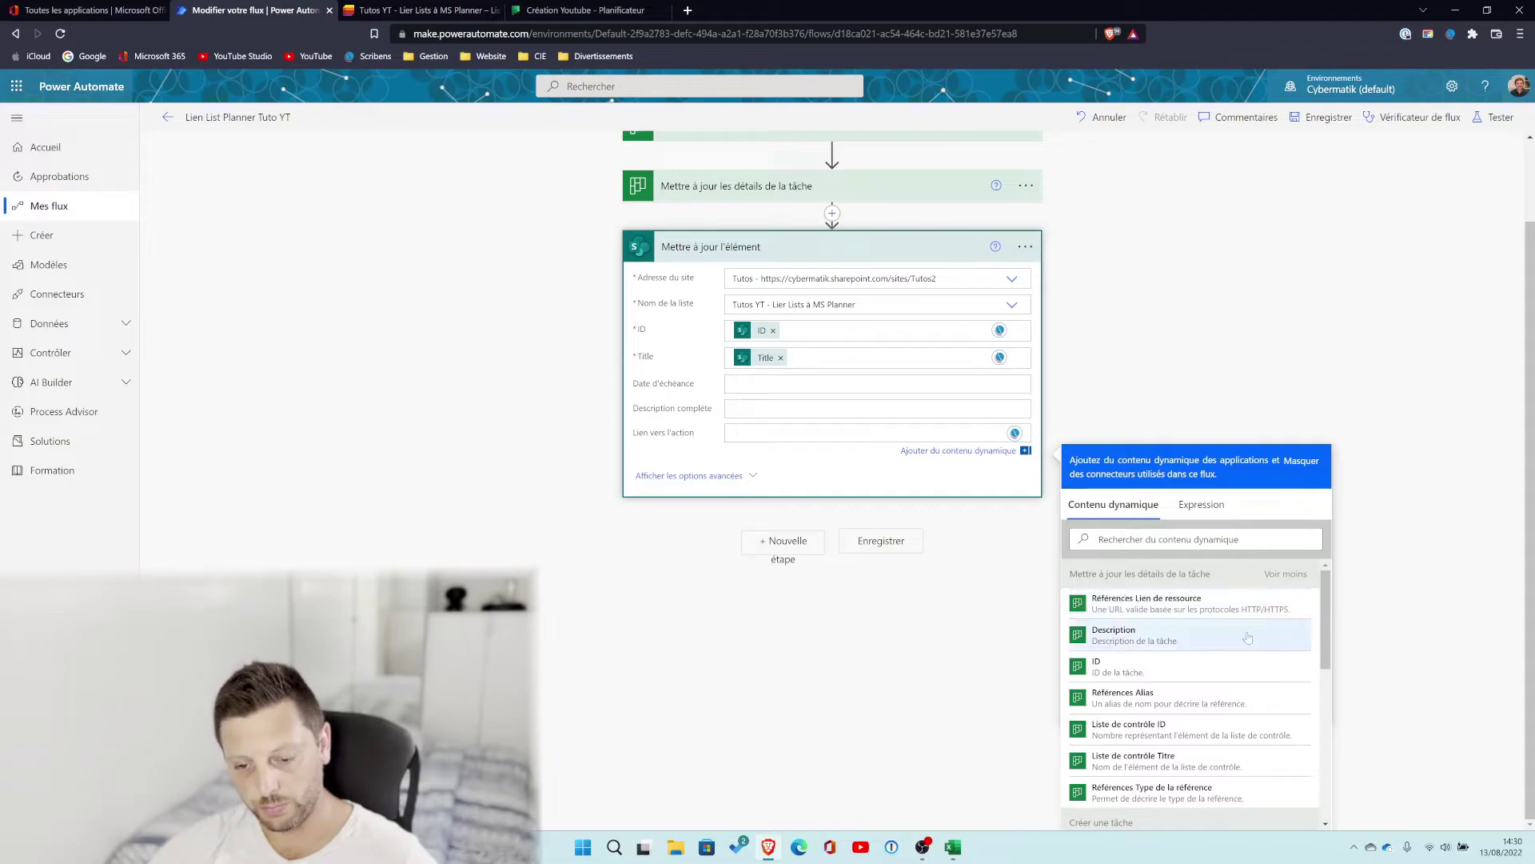
pyautogui.scroll(-2, 1184, 623)
pyautogui.scroll(2, 1183, 610)
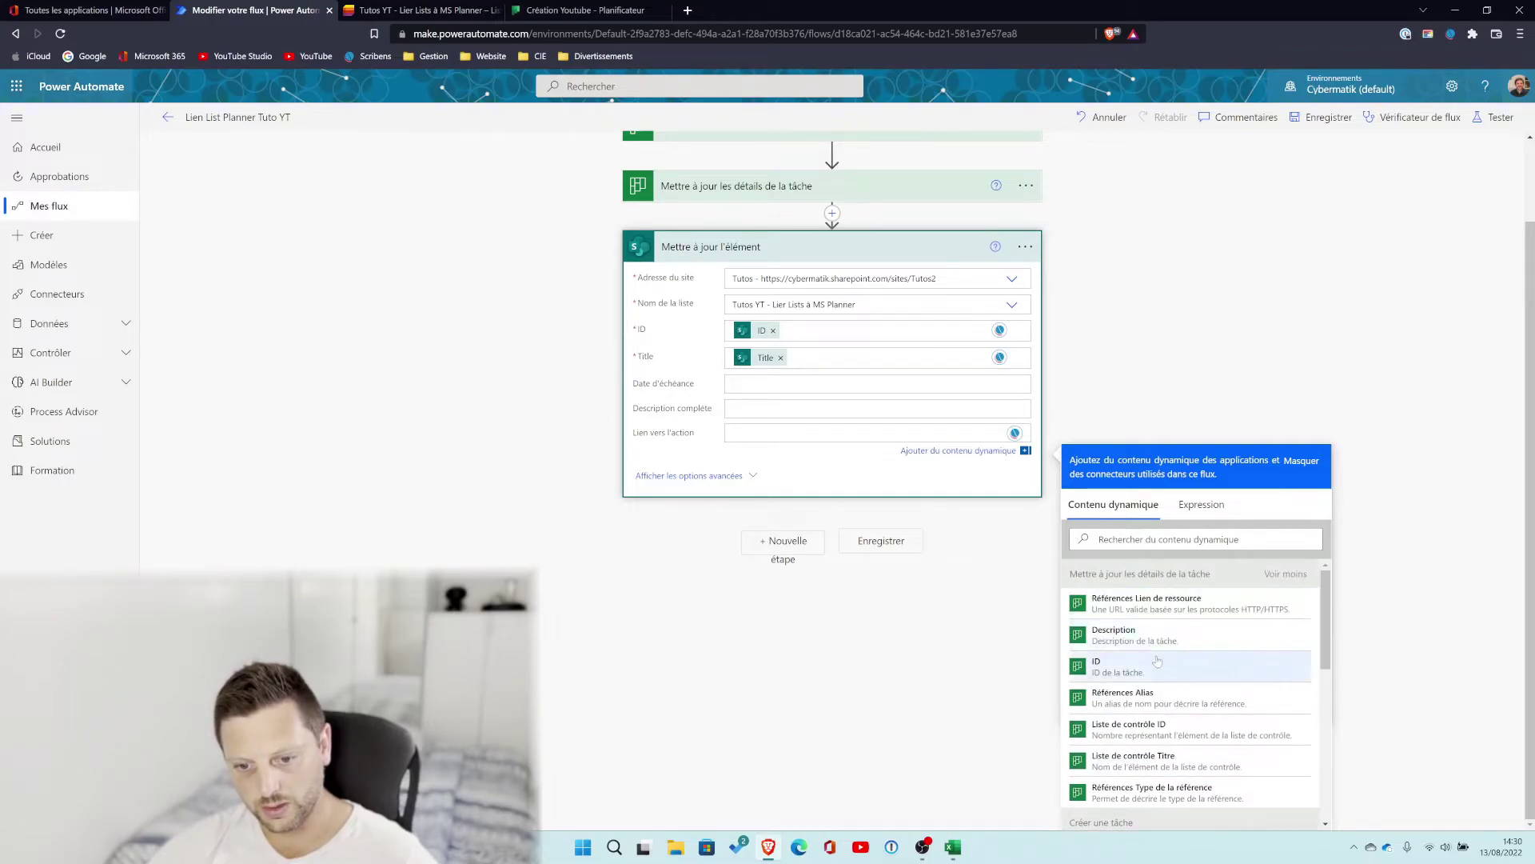
pyautogui.scroll(-1, 1168, 712)
pyautogui.scroll(-2, 1171, 703)
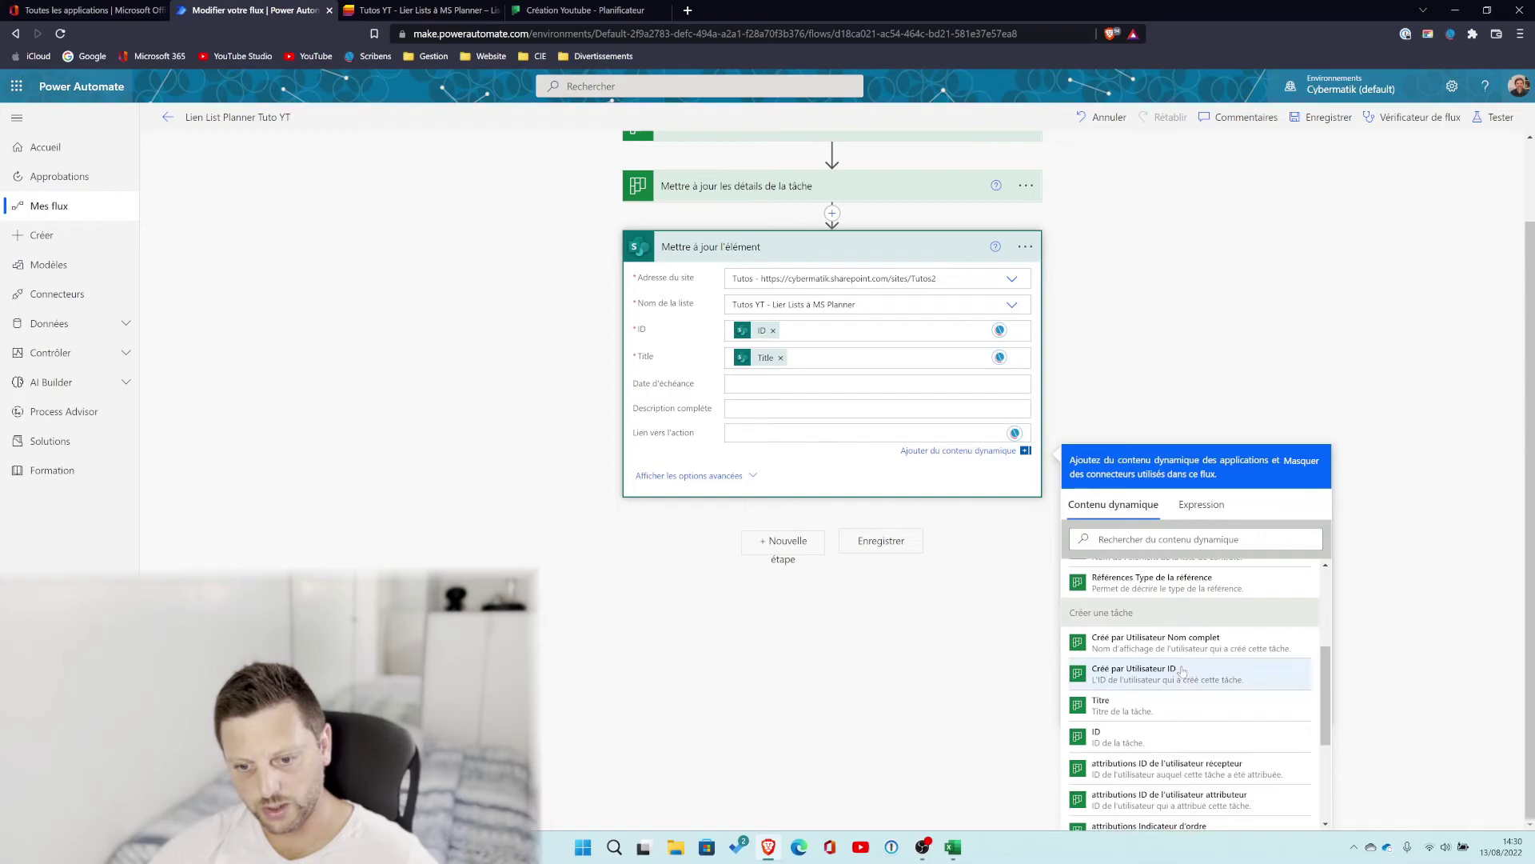
pyautogui.scroll(-3, 1182, 680)
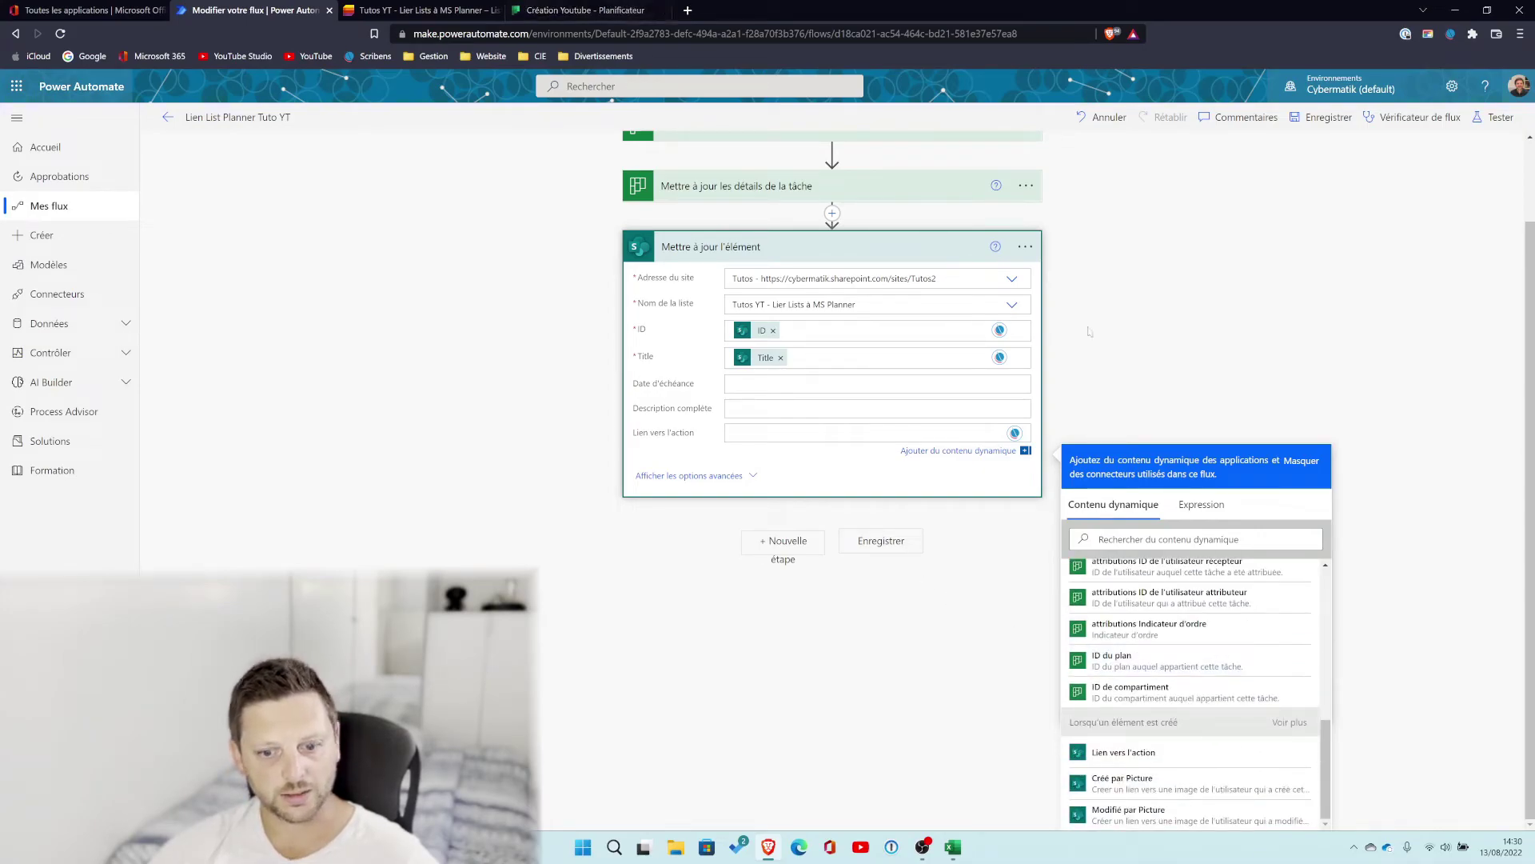
# - Copy the Tuto YT pour exemple task's link with Copier le lien vers la tâche, then close its details
pyautogui.click(574, 6)
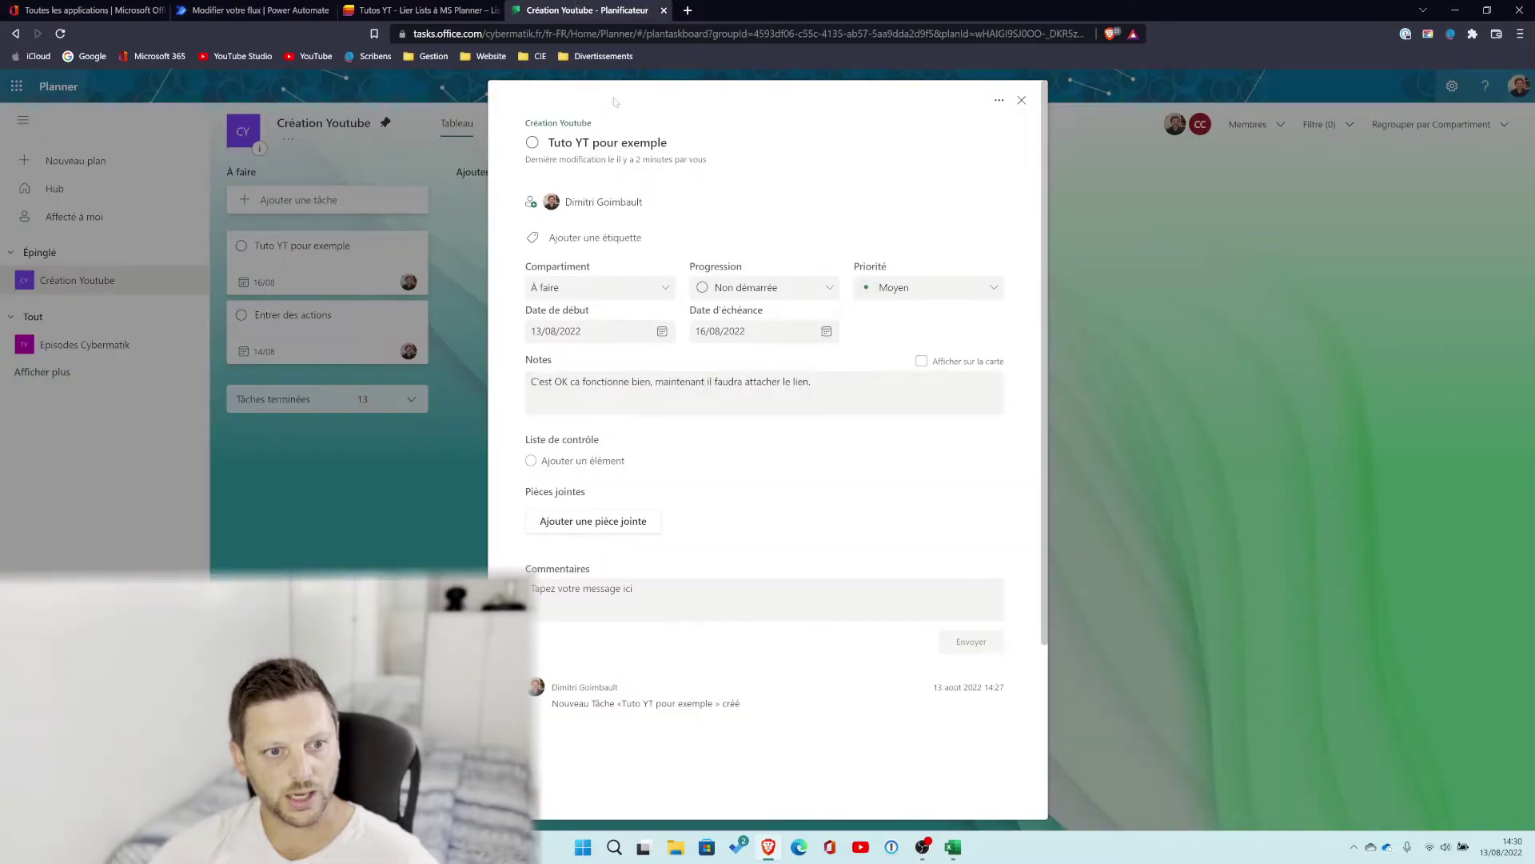
pyautogui.click(1072, 307)
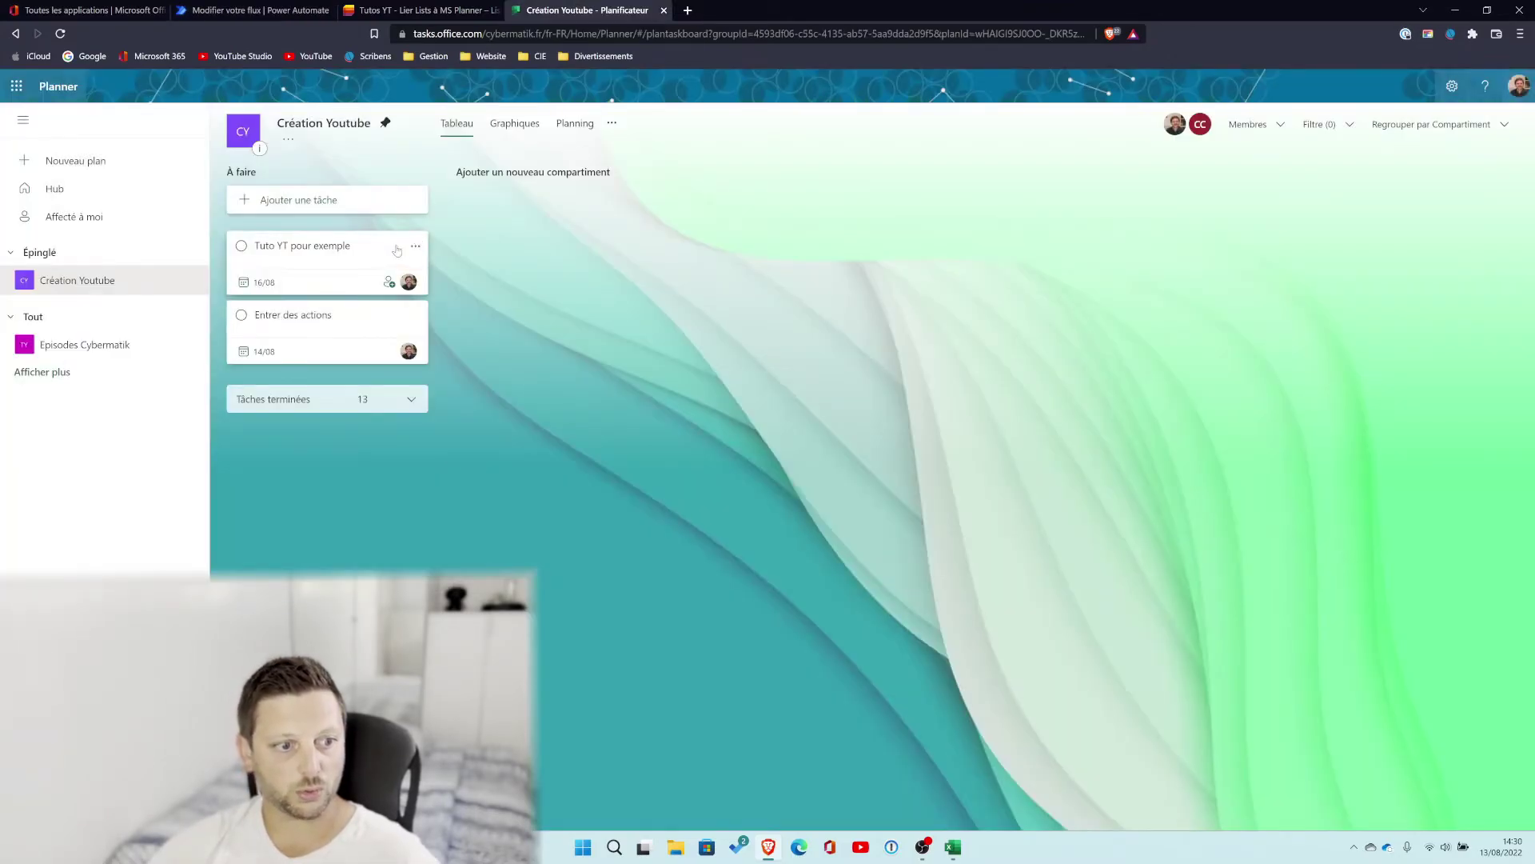
pyautogui.click(330, 251)
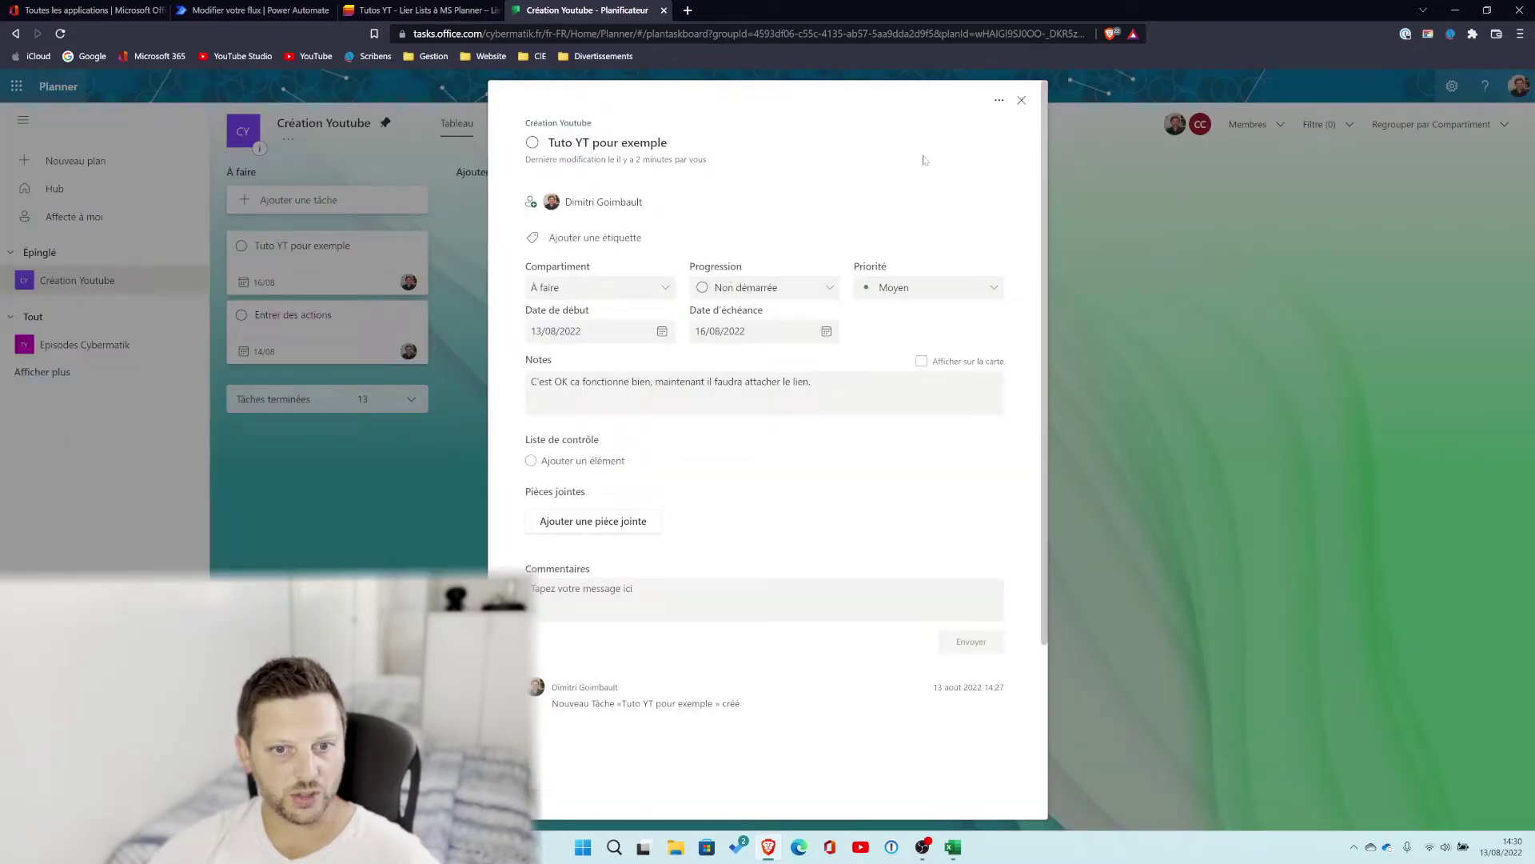
pyautogui.click(1000, 100)
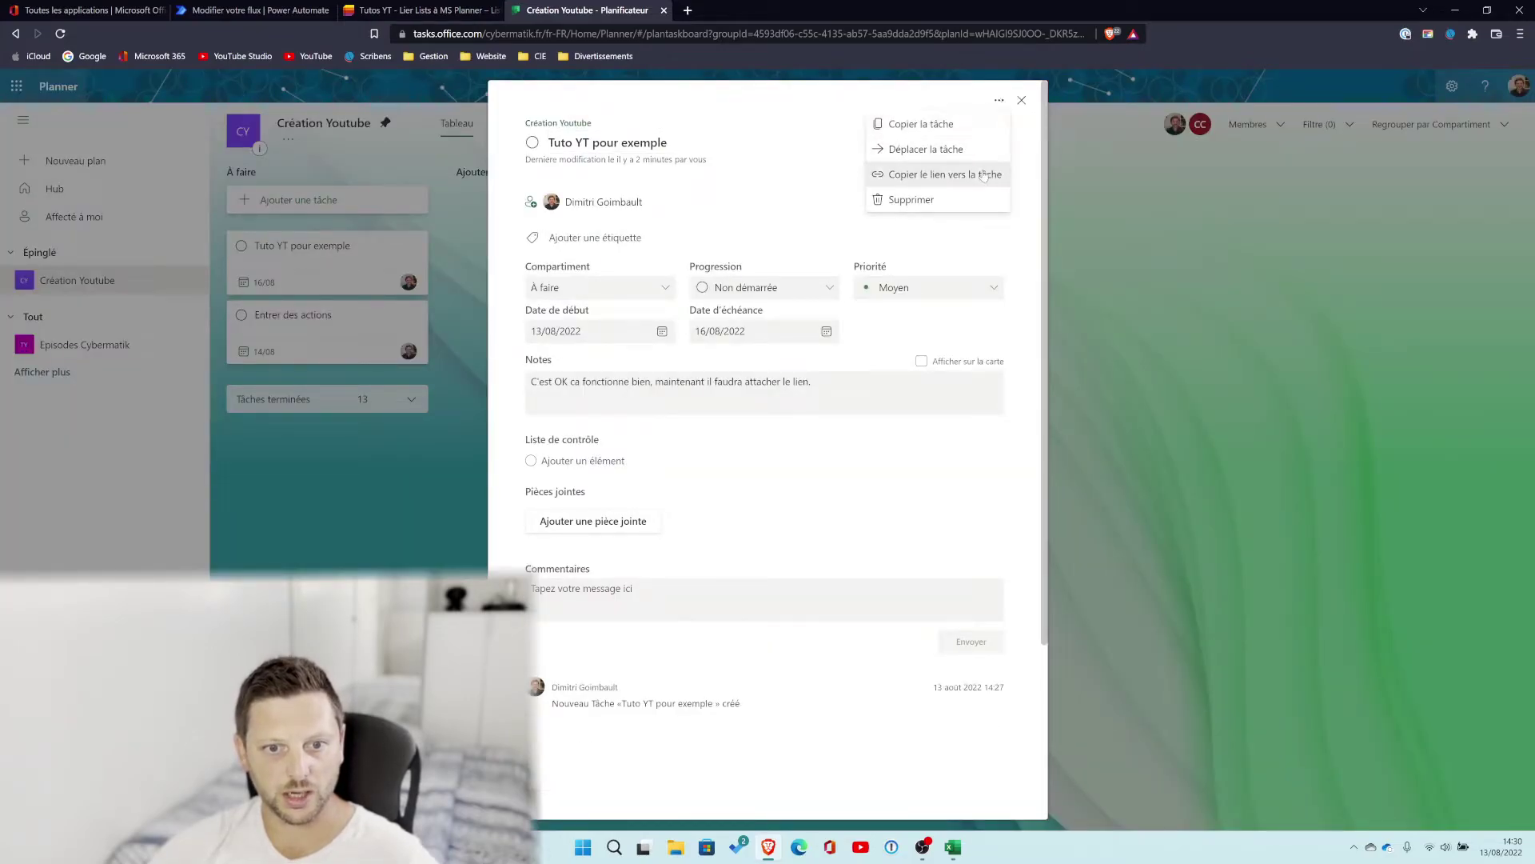
pyautogui.click(1151, 242)
pyautogui.click(296, 266)
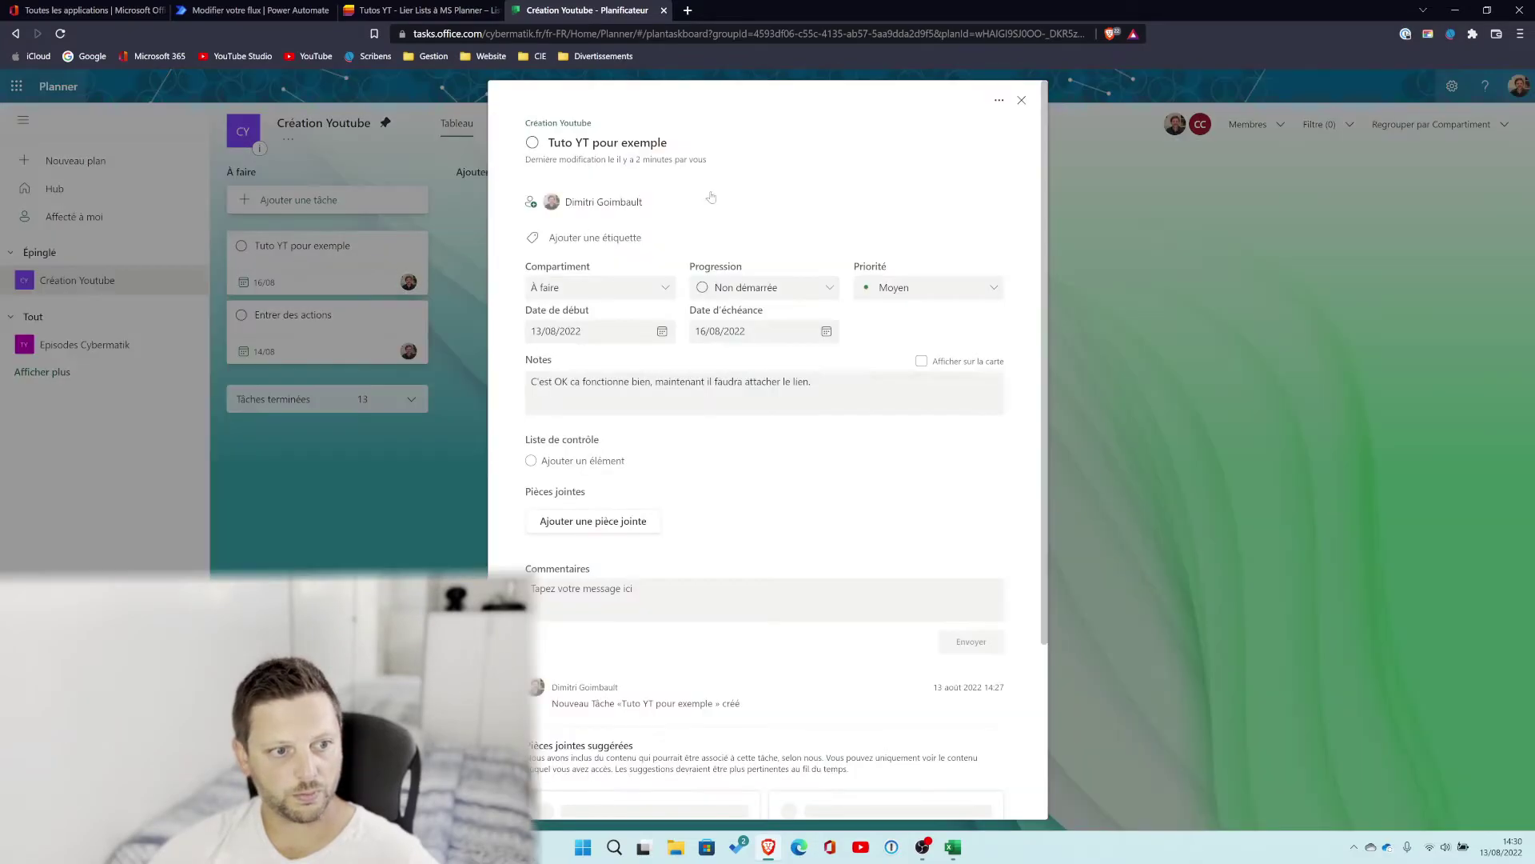
pyautogui.click(999, 101)
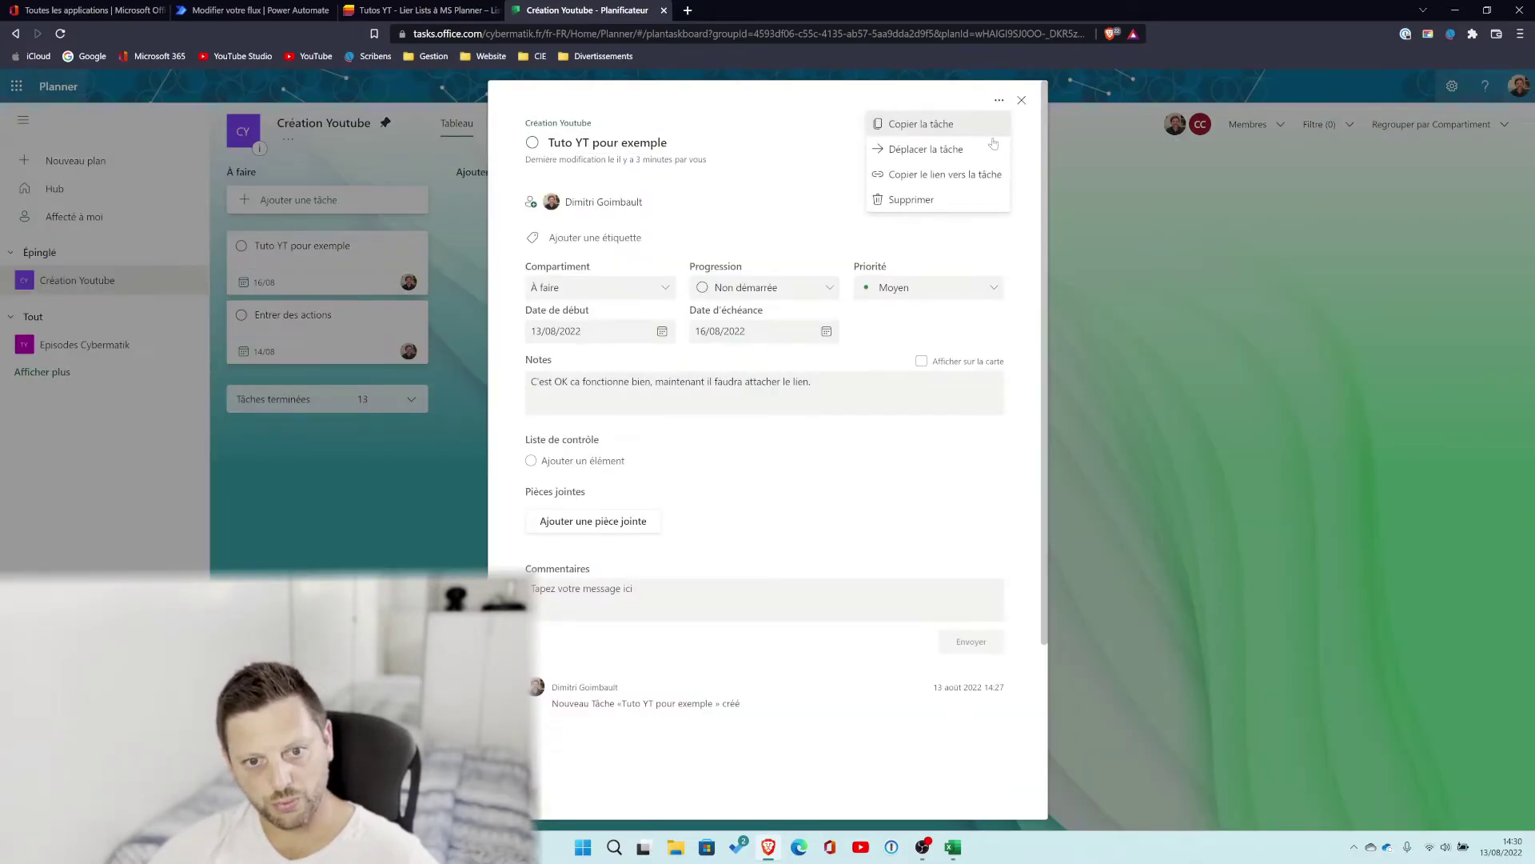
pyautogui.click(919, 178)
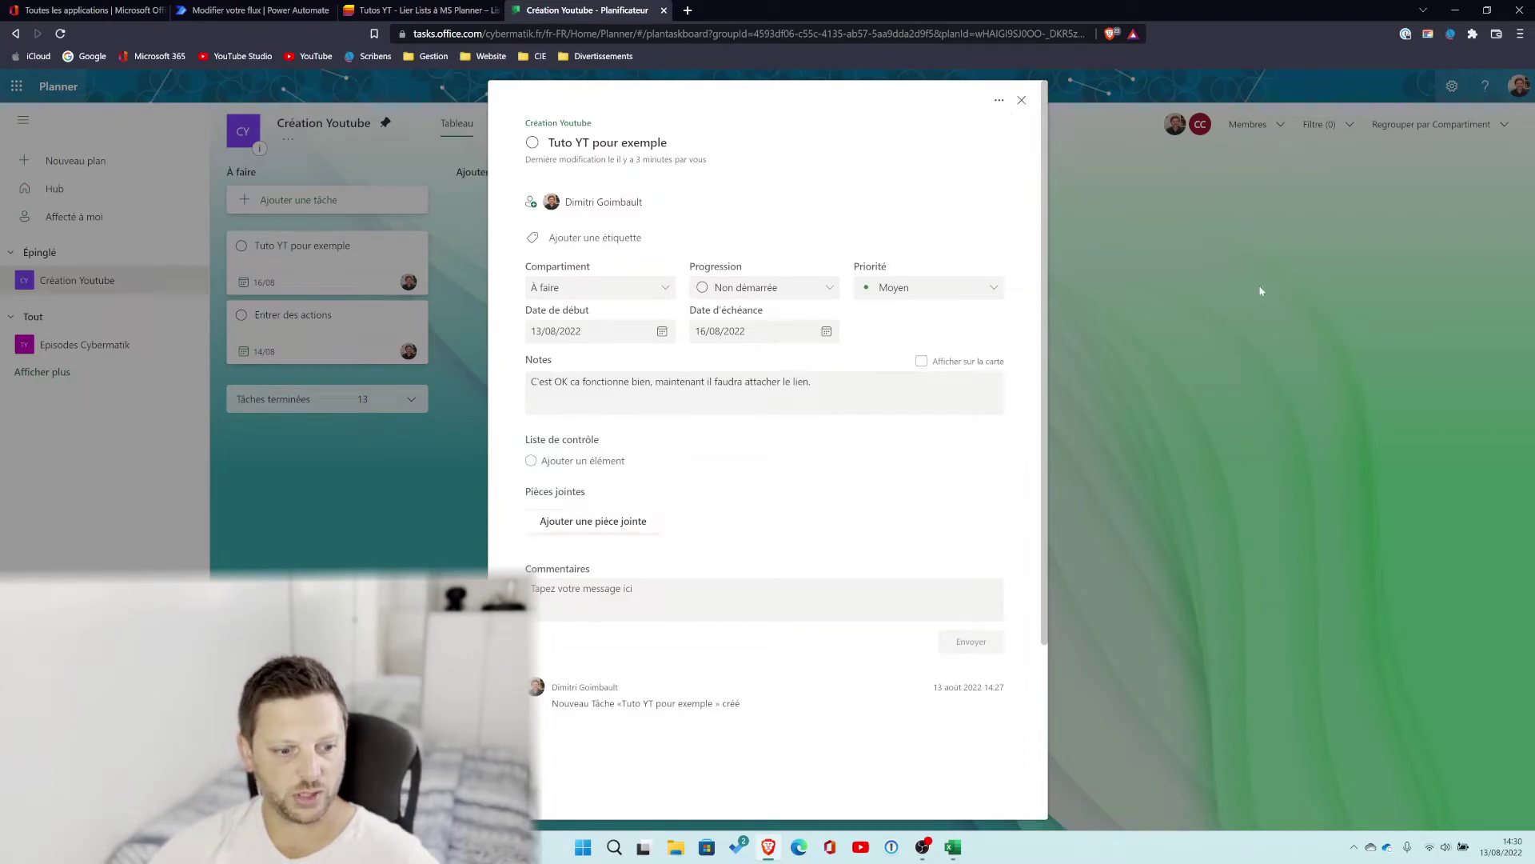
pyautogui.click(1270, 516)
# - Paste the copied task link into a new blank Word document as a hyperlink
pyautogui.click(583, 848)
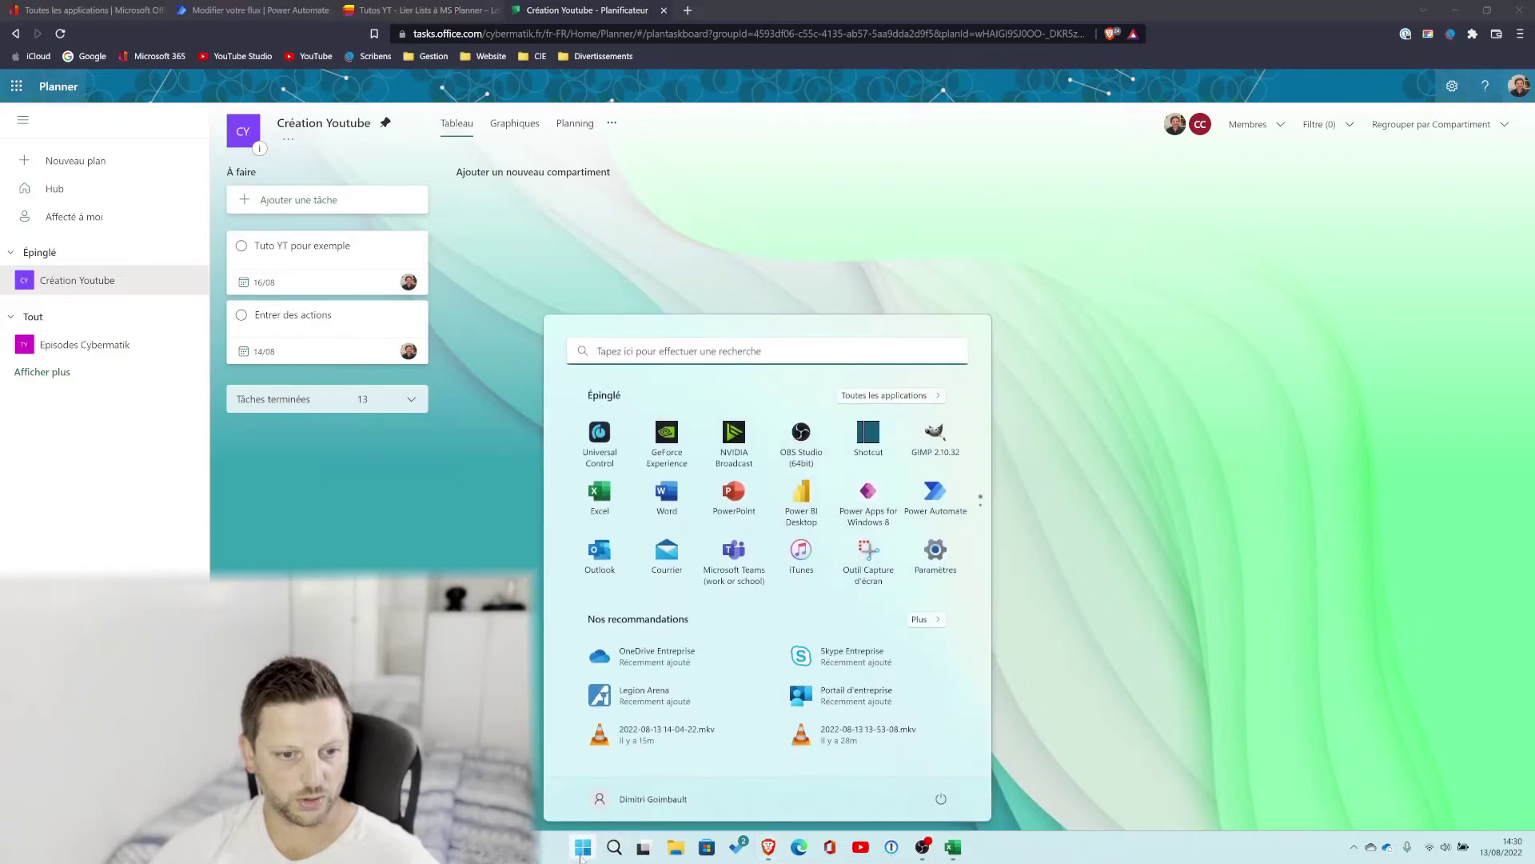
pyautogui.click(671, 494)
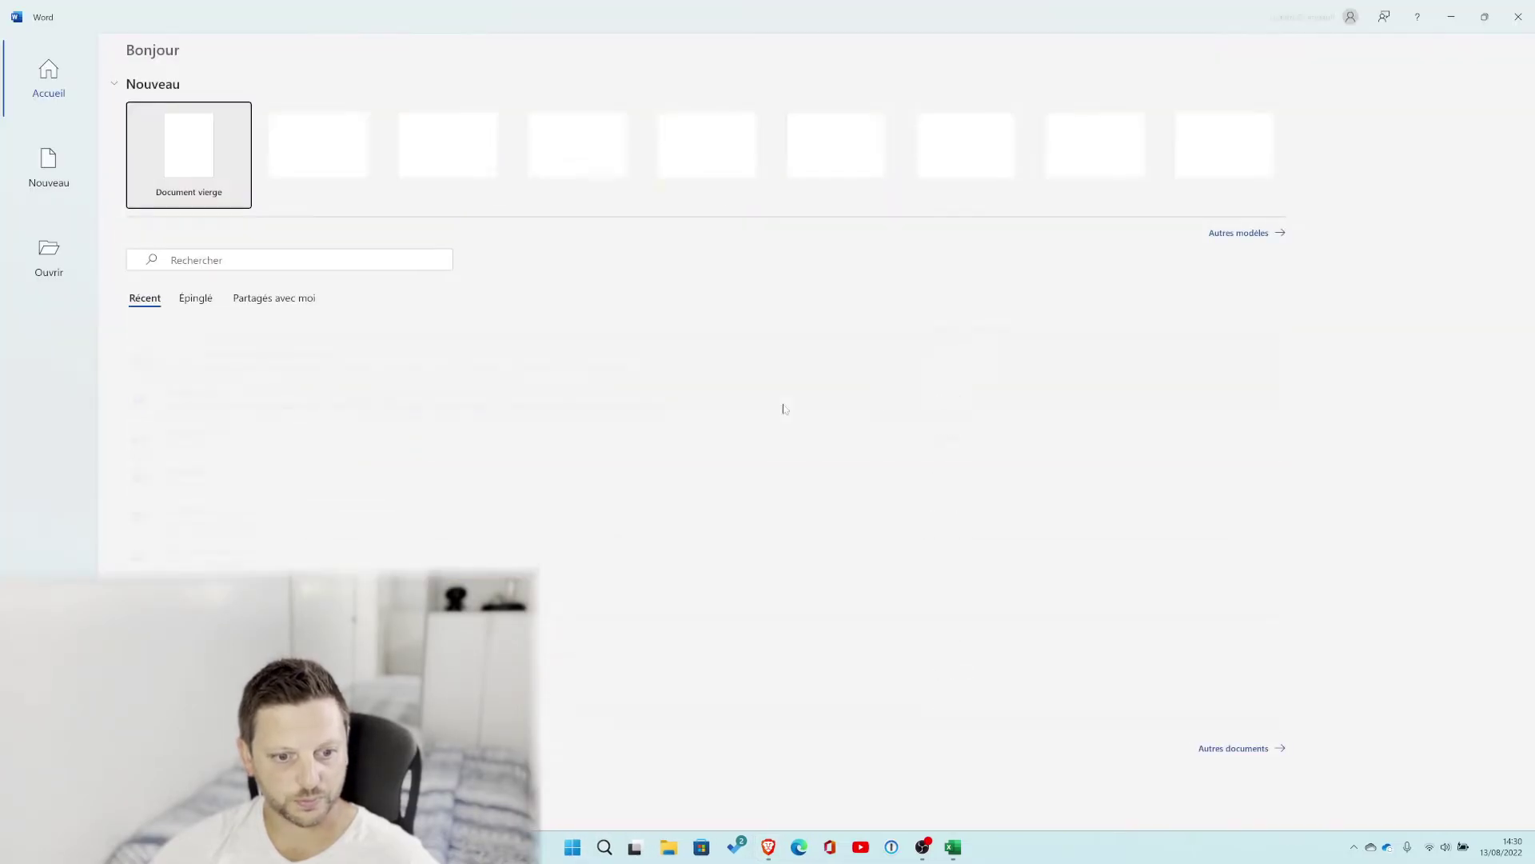
pyautogui.click(190, 152)
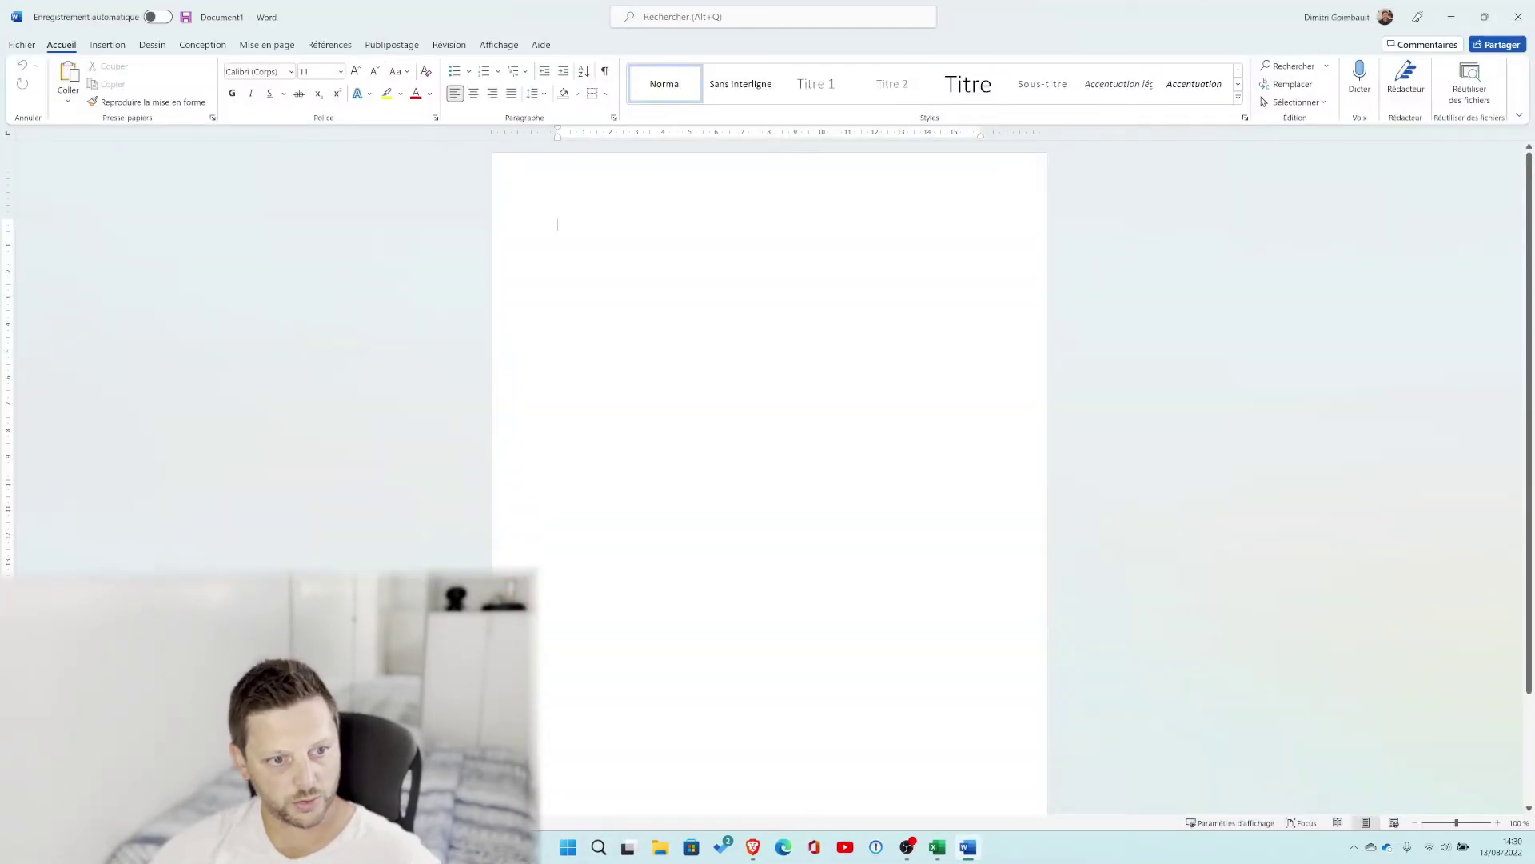
pyautogui.hotkey('ctrl', 'v')
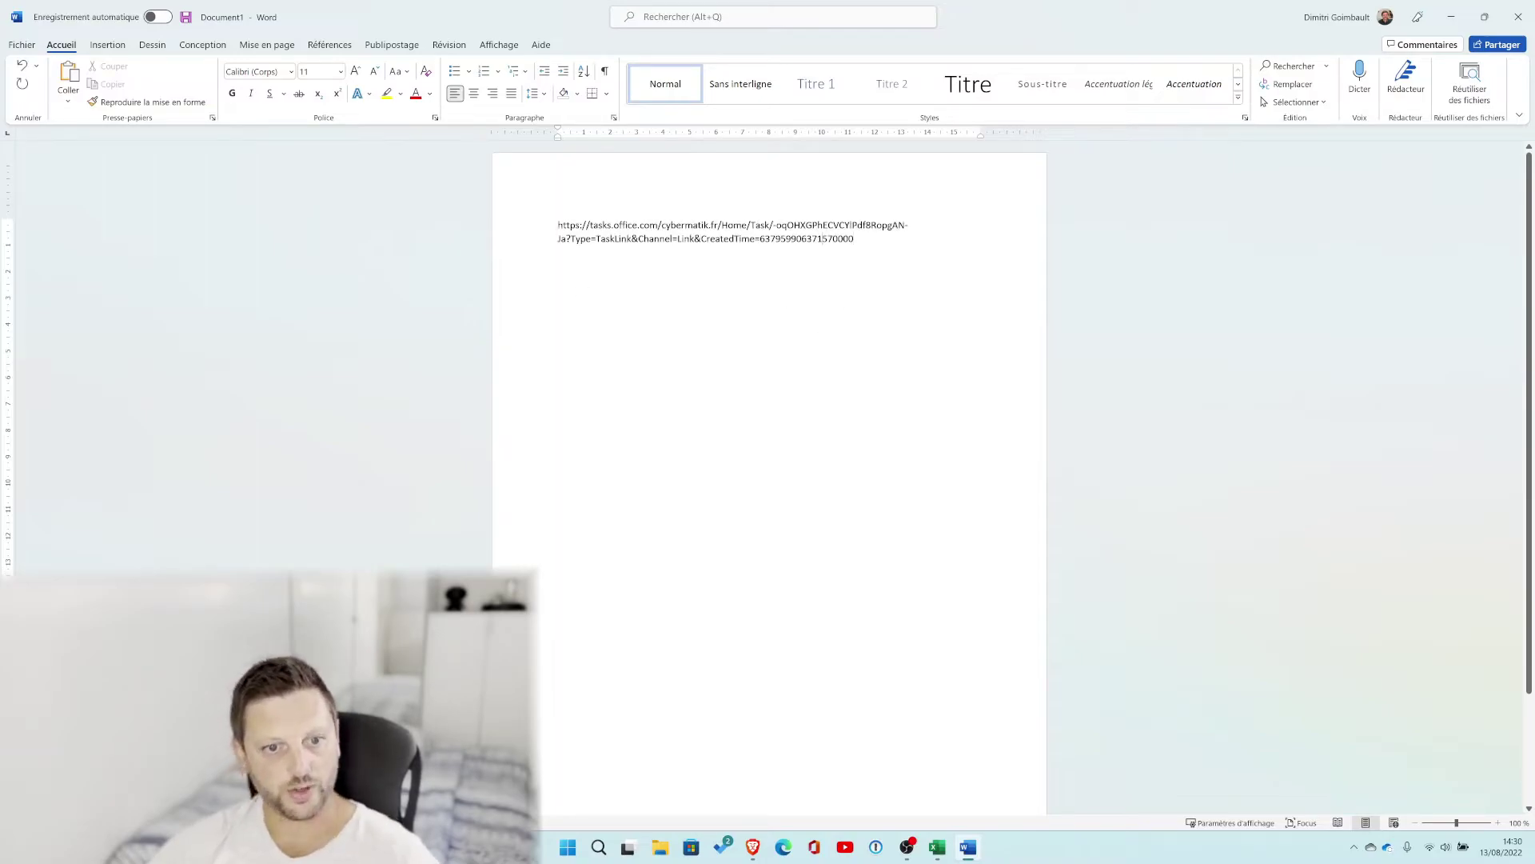
pyautogui.press('Return')
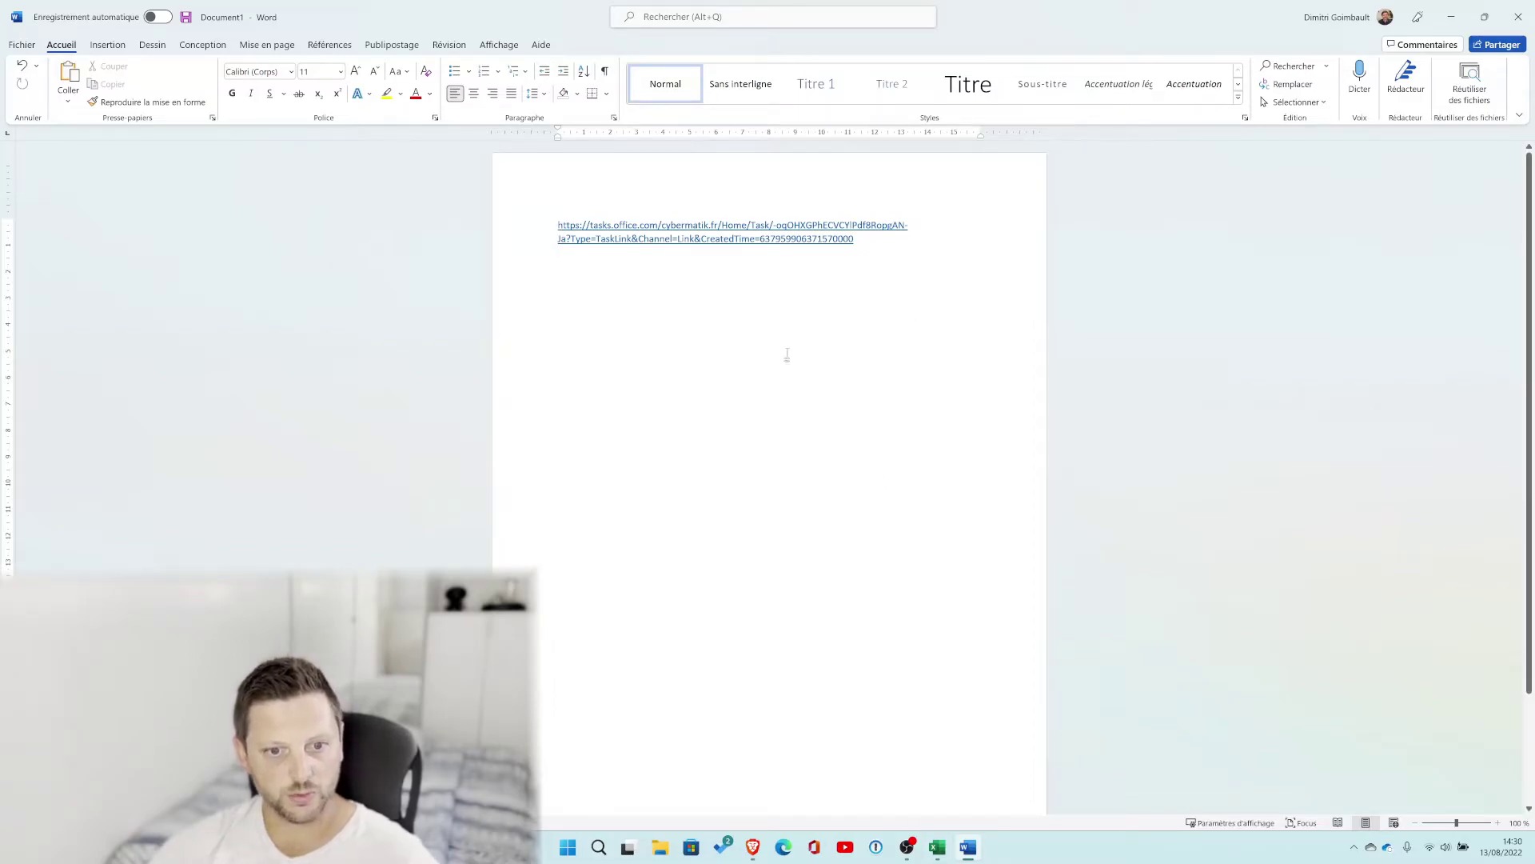
# - Close the old Planner board tab and follow the Word hyperlink to reopen the task
pyautogui.click(753, 847)
pyautogui.click(662, 10)
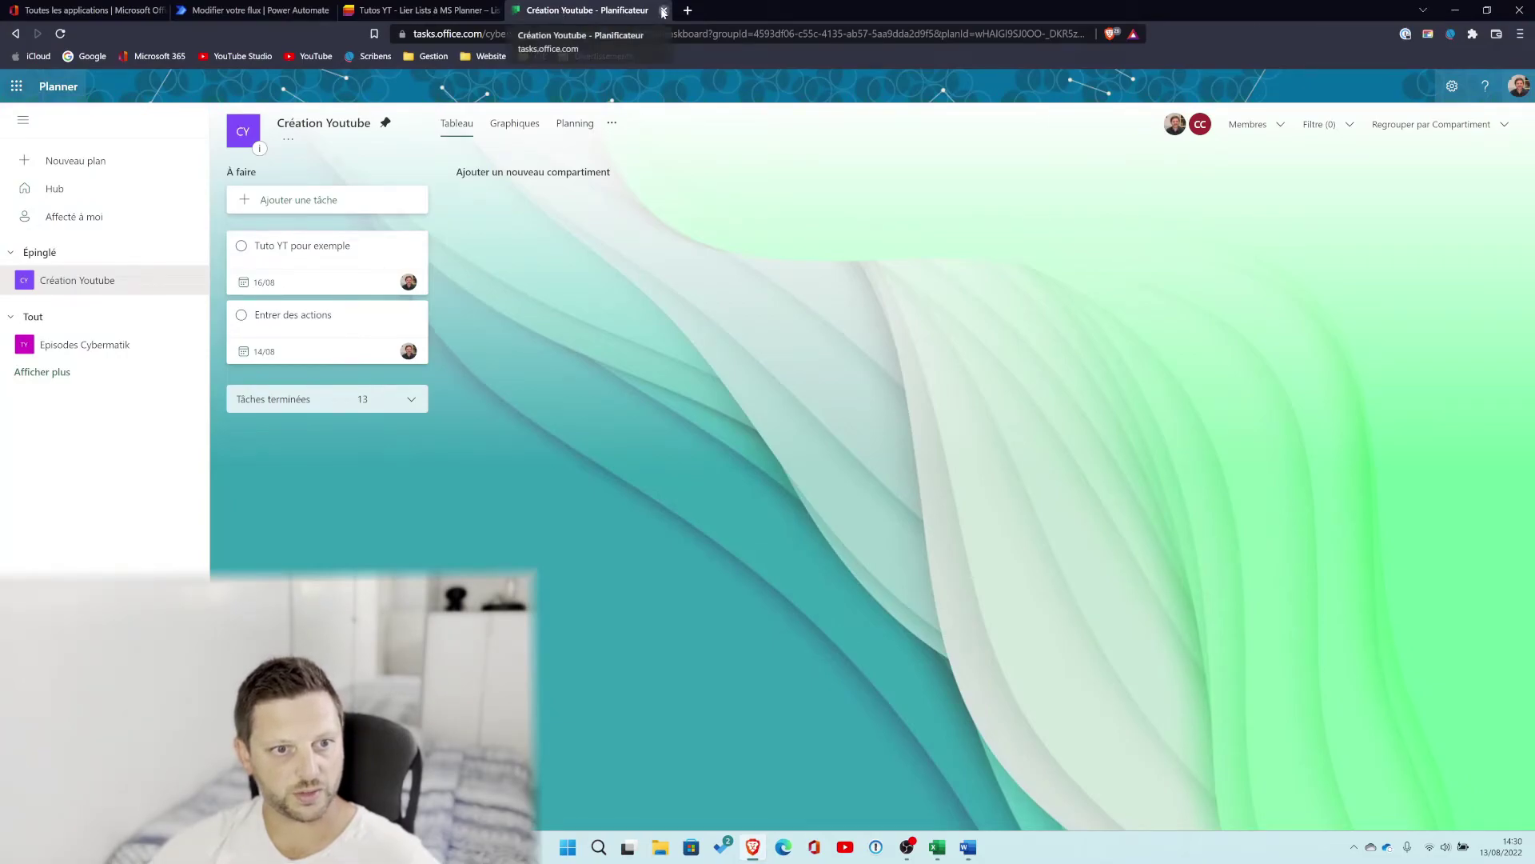
pyautogui.click(969, 848)
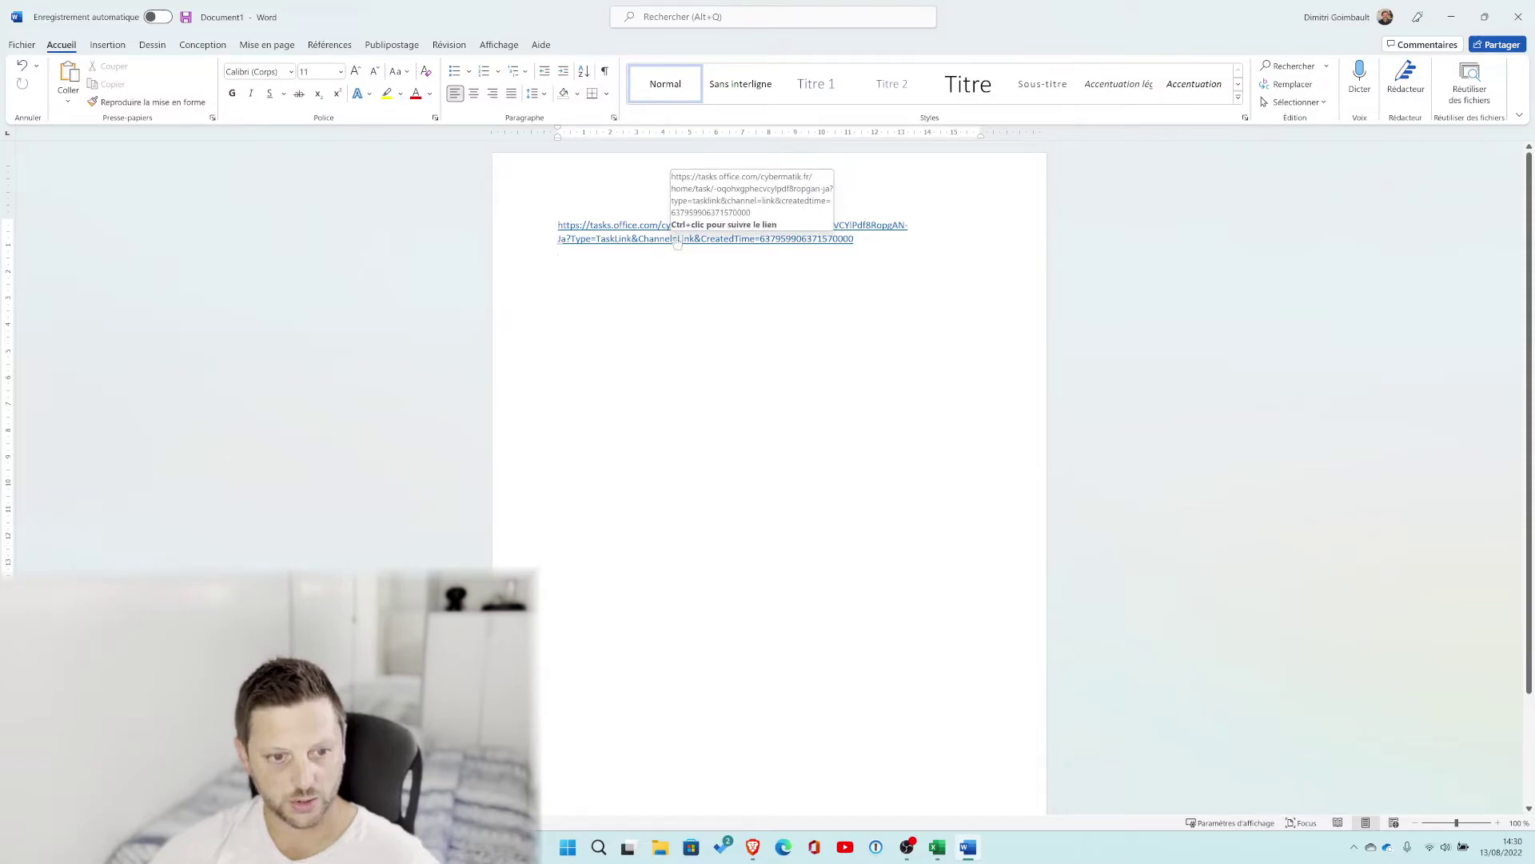
pyautogui.keyDown('ctrl'); pyautogui.click(677, 239); pyautogui.keyUp('ctrl')
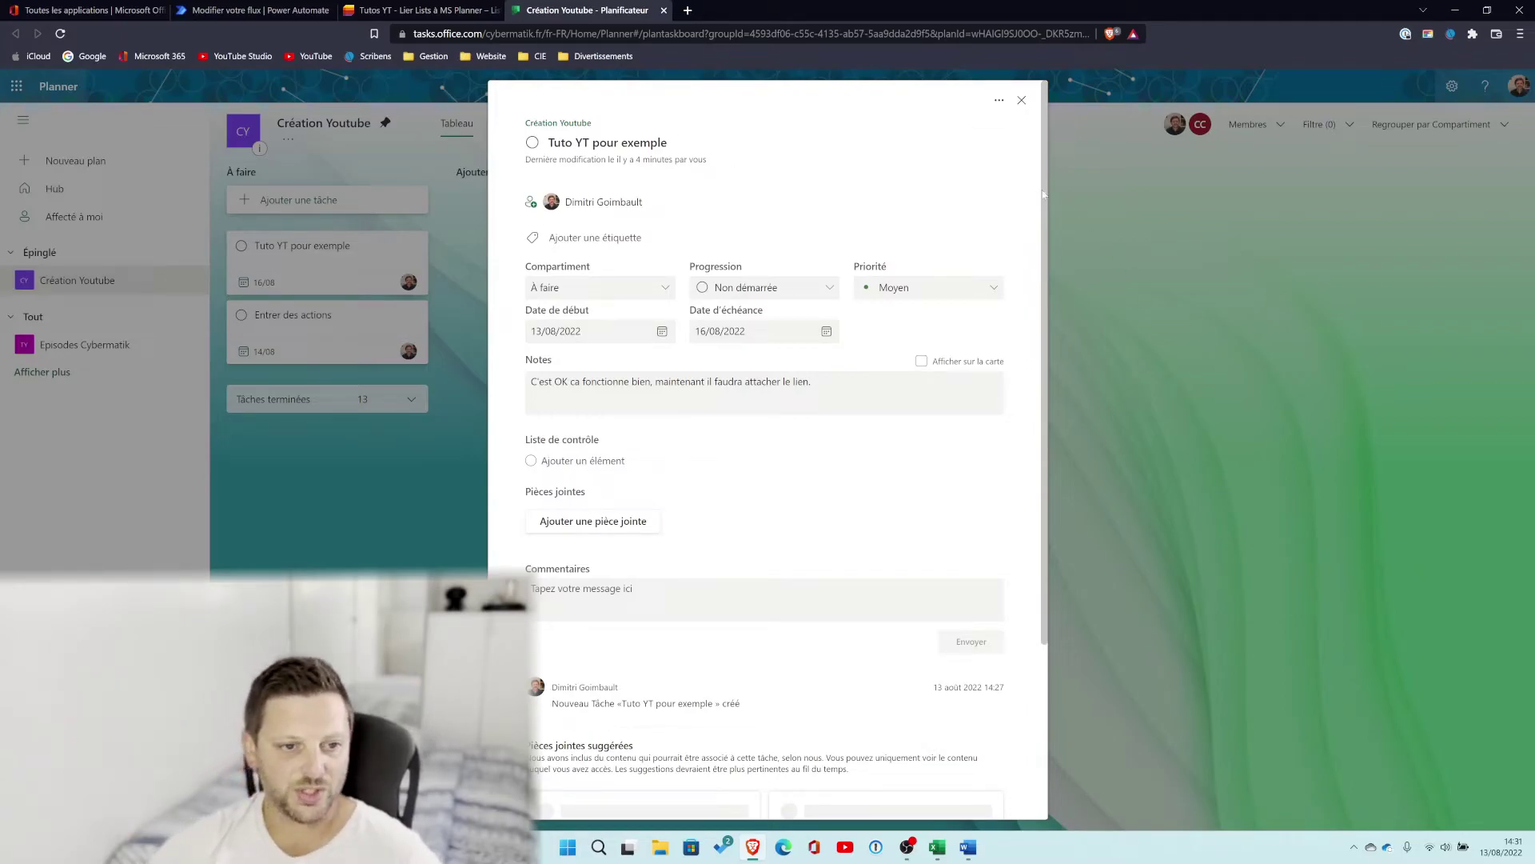
# - Glance at the Power Automate flow editor, then return to the Word document holding the task link
pyautogui.click(968, 847)
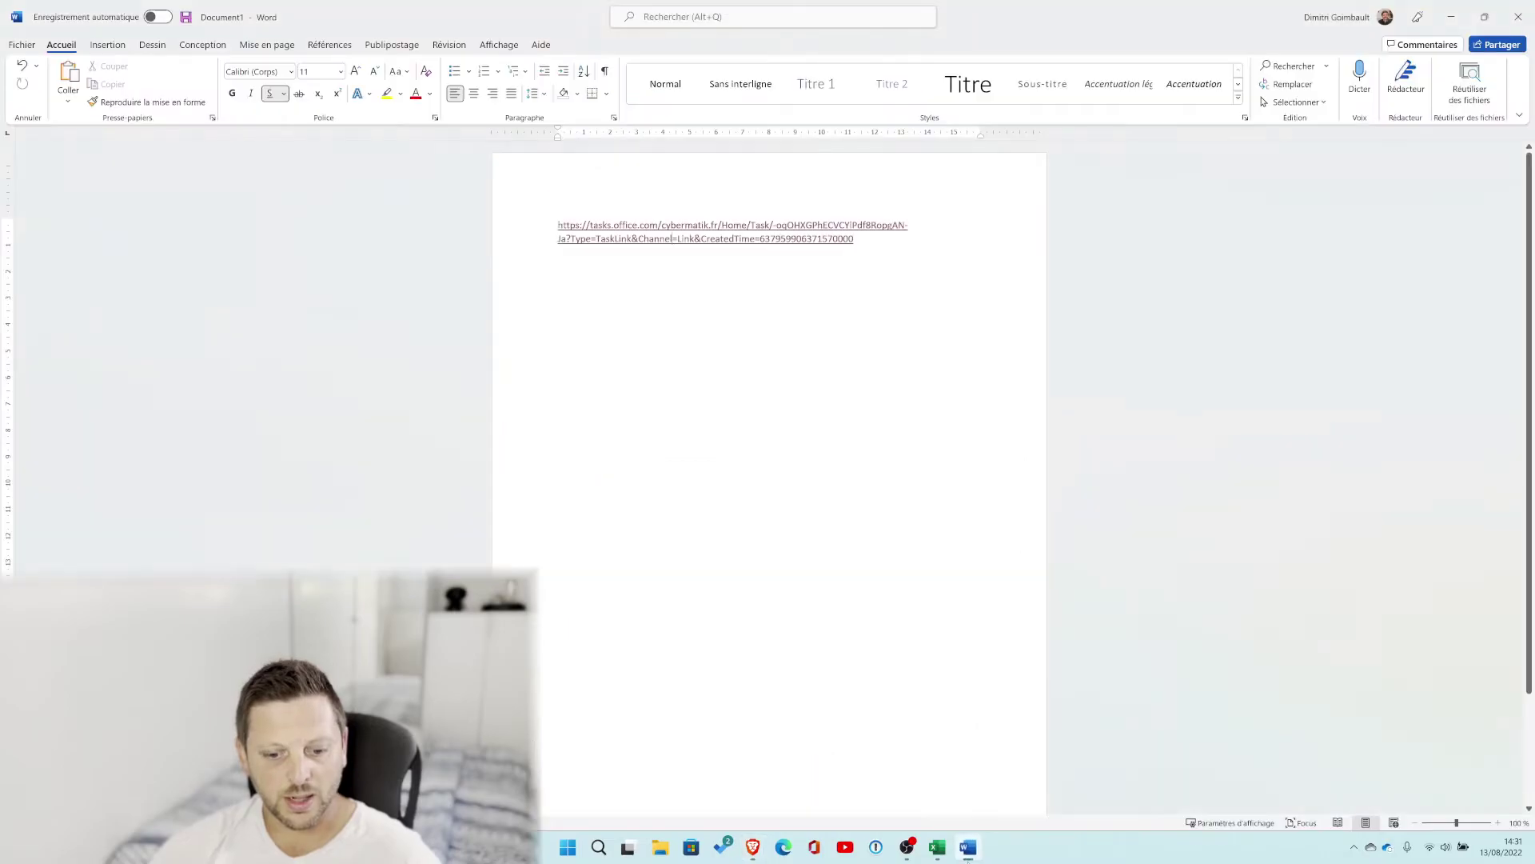
pyautogui.click(755, 848)
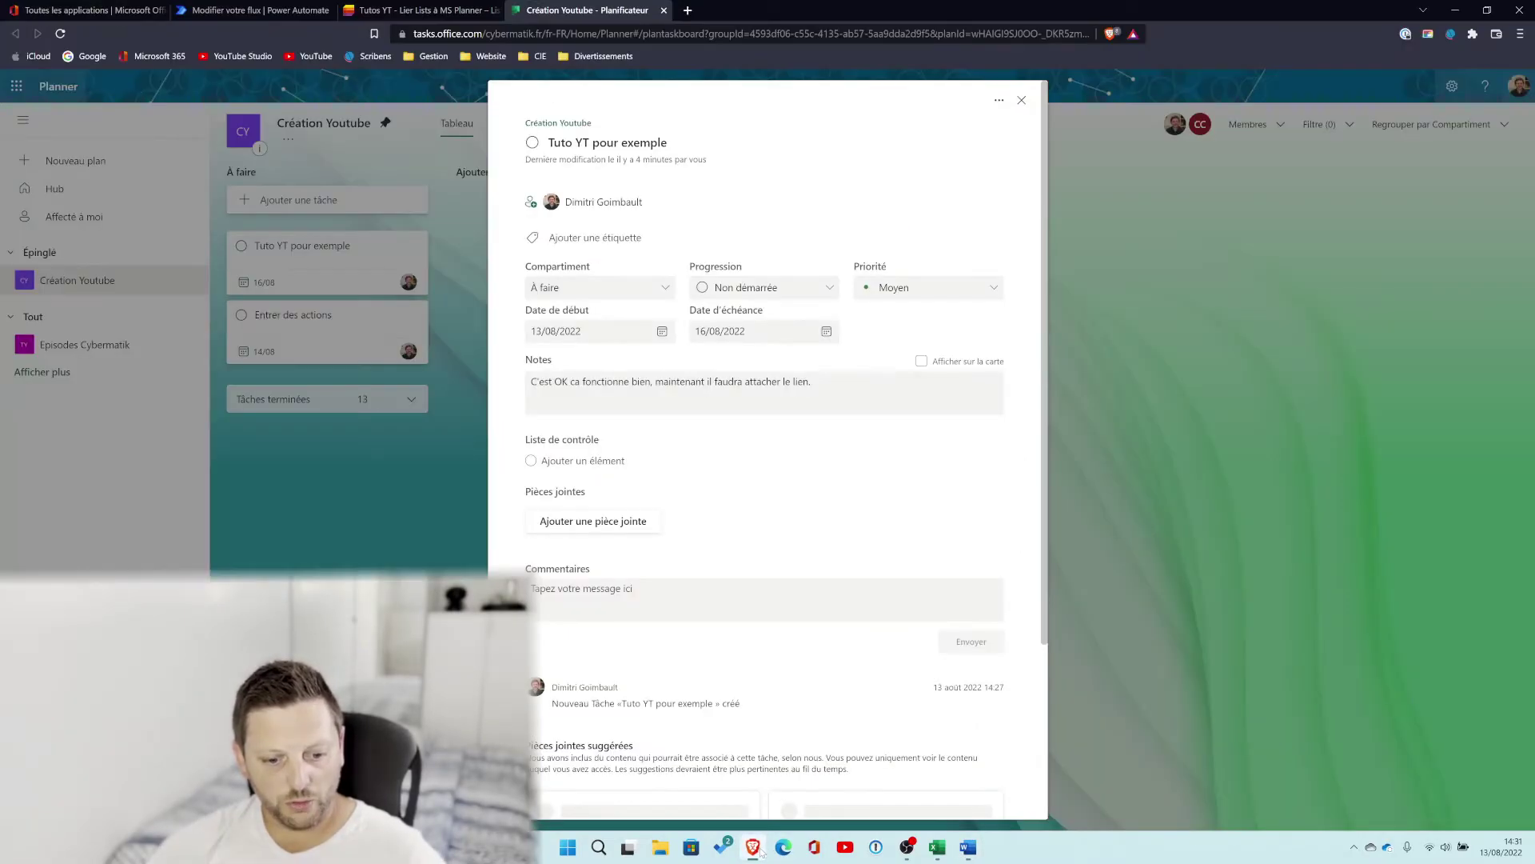
pyautogui.click(214, 9)
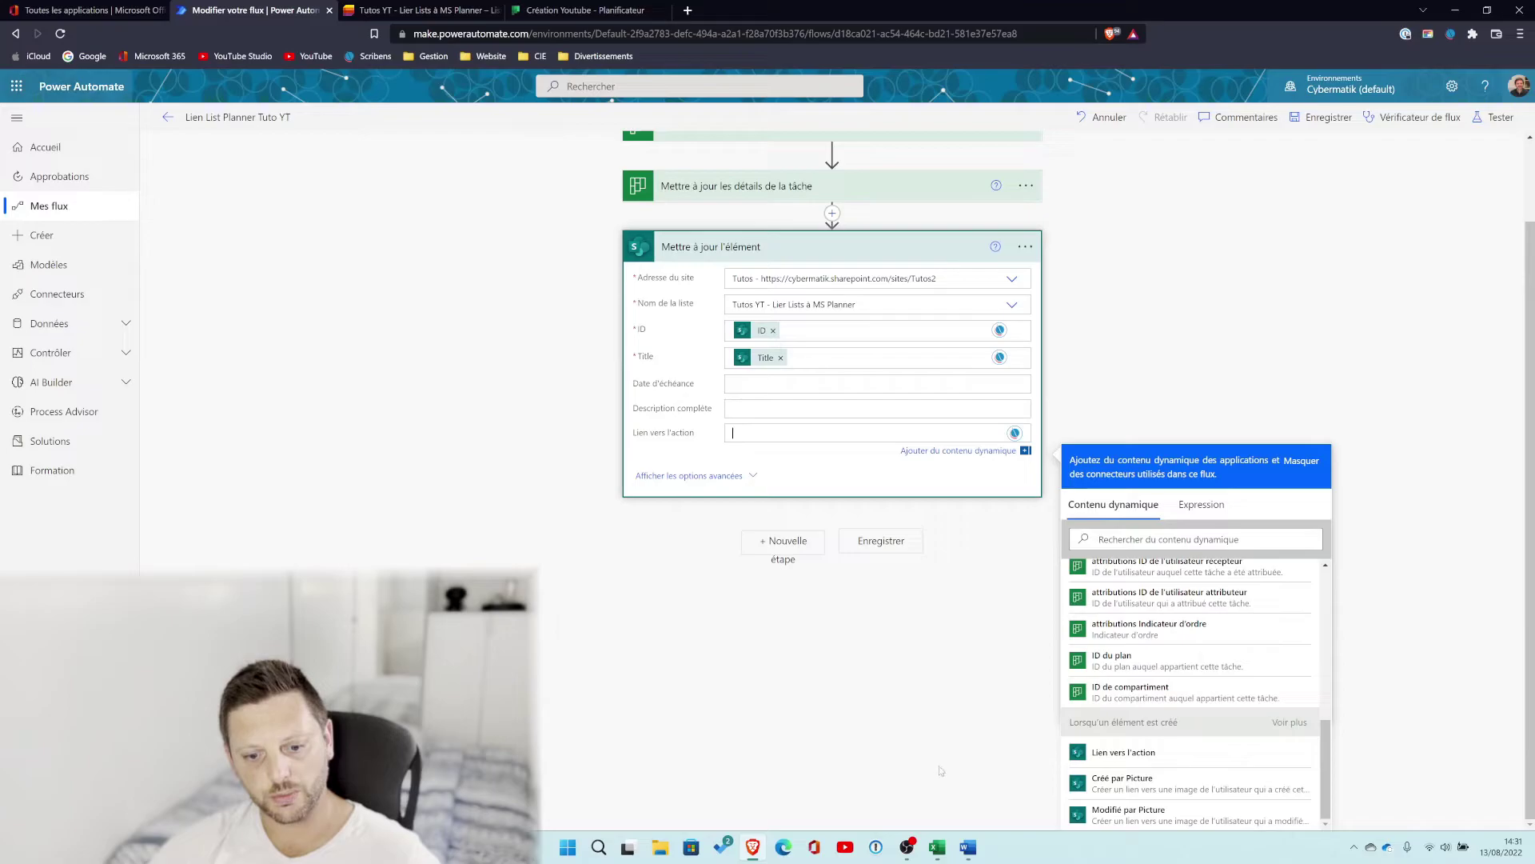
pyautogui.click(976, 857)
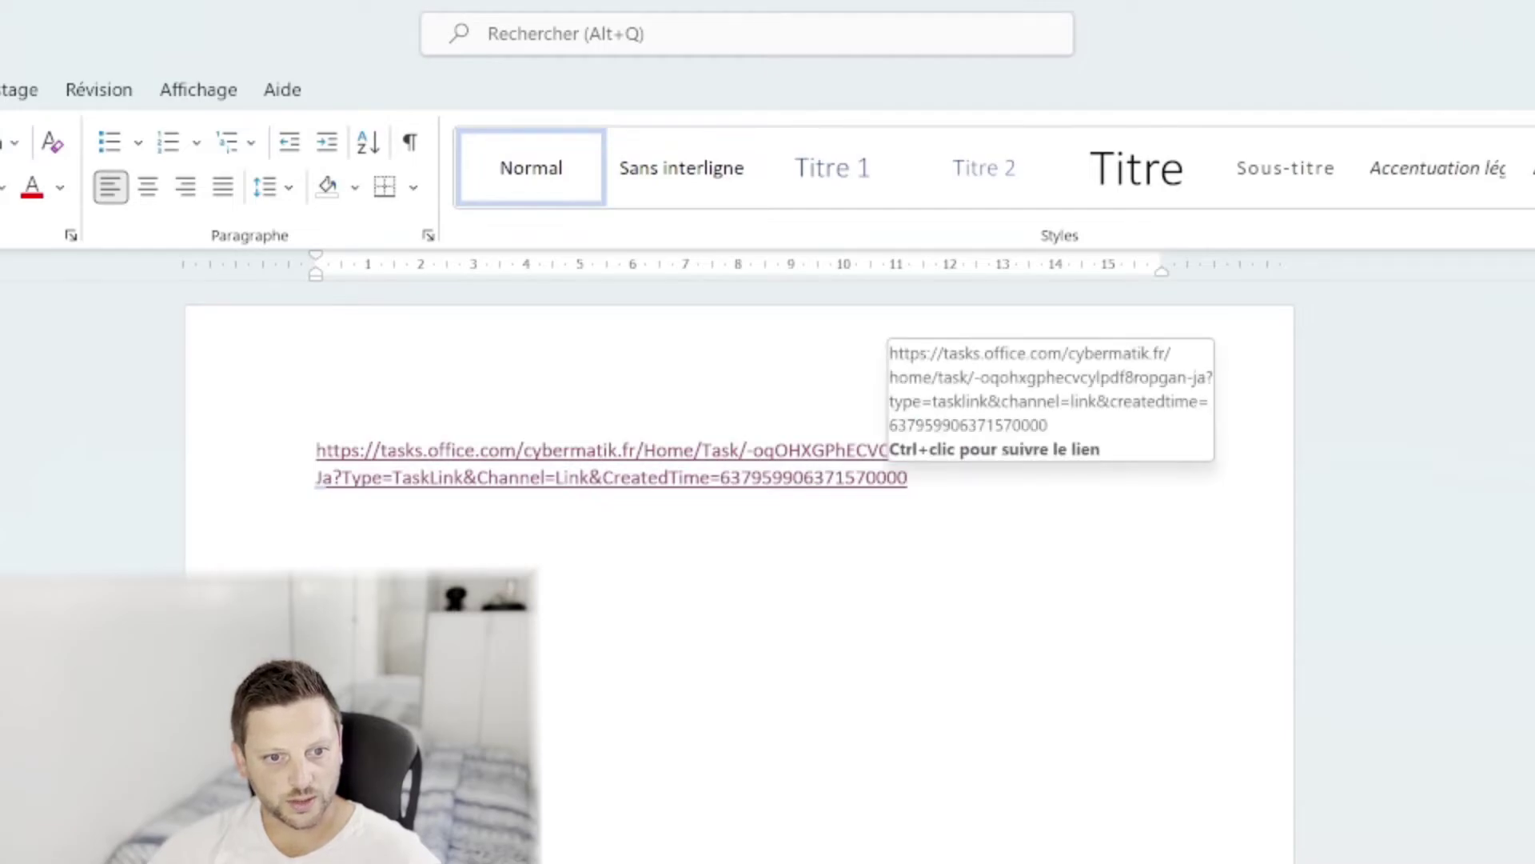
# - Select the task URL in Word from https up to Task/ within the two-line hyperlink
pyautogui.moveTo(752, 450); pyautogui.dragTo(813, 477)
pyautogui.click(884, 592)
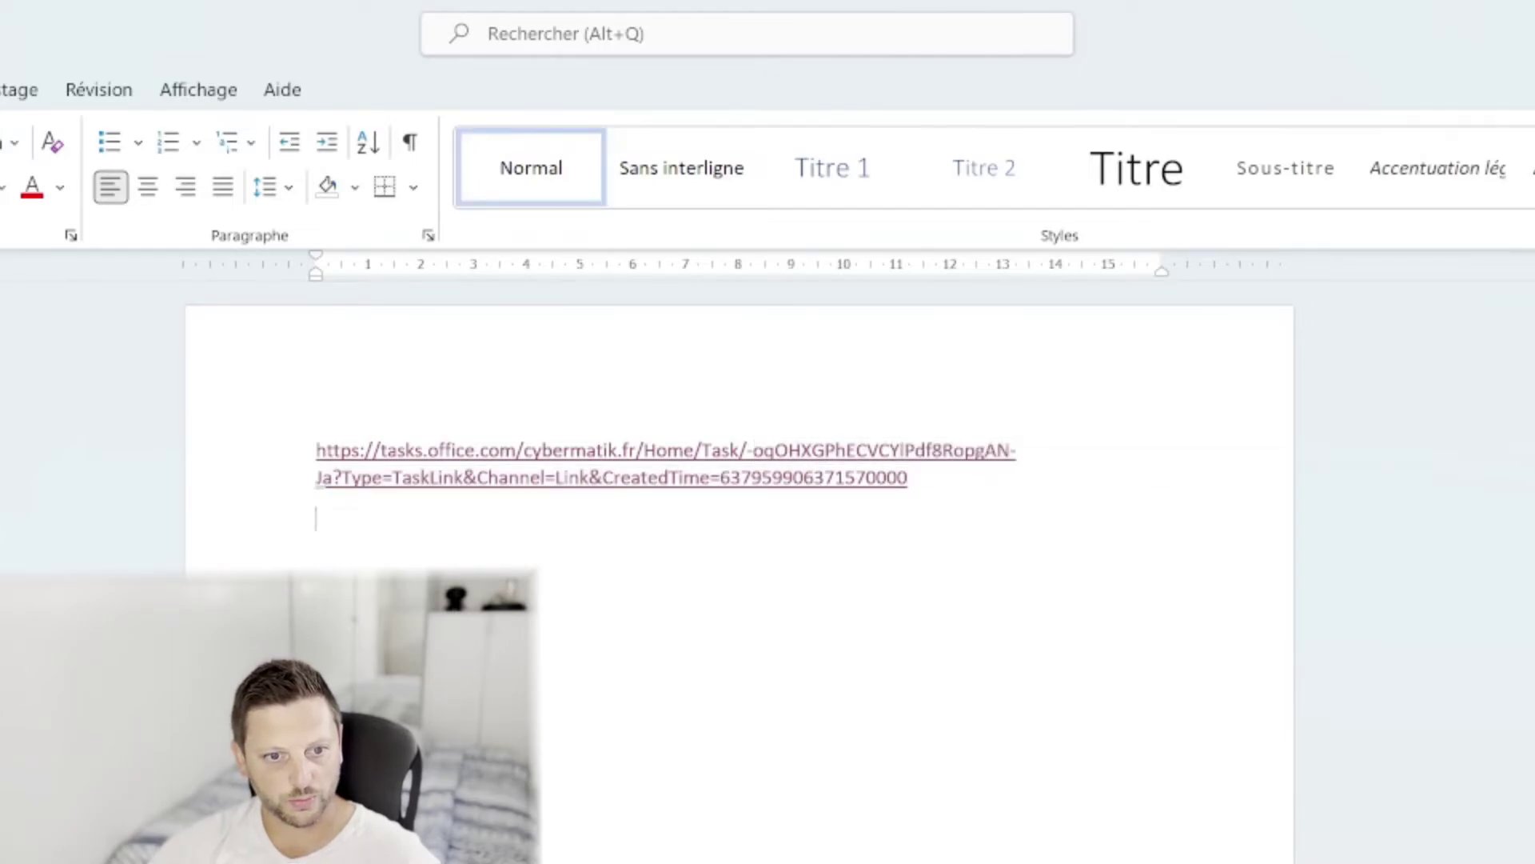
pyautogui.moveTo(920, 480); pyautogui.dragTo(316, 450)
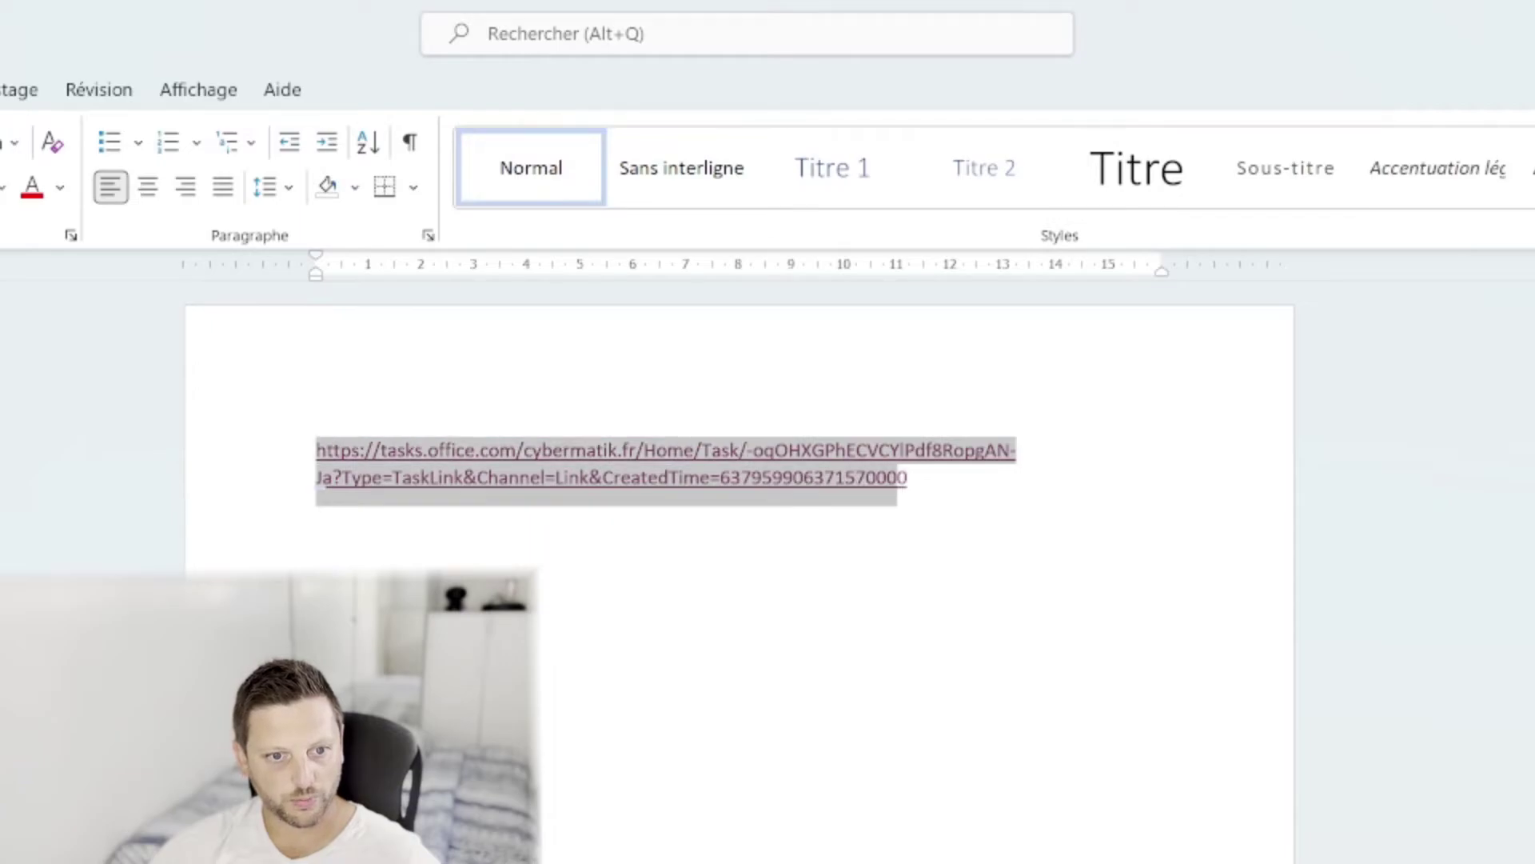
pyautogui.click(747, 450)
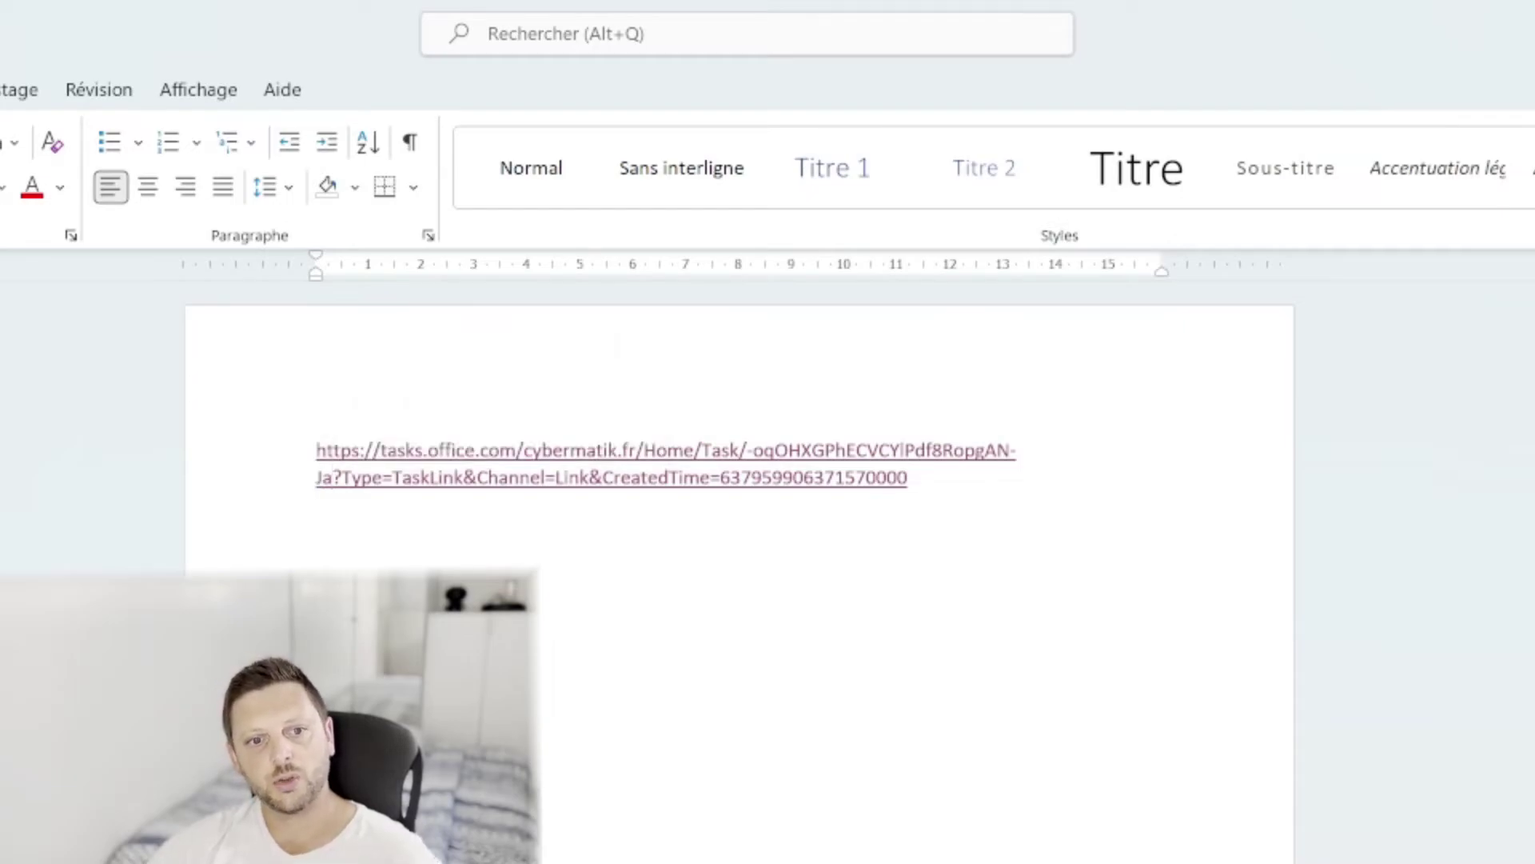
pyautogui.moveTo(746, 450); pyautogui.dragTo(317, 450)
pyautogui.hotkey('ctrl', 'c')
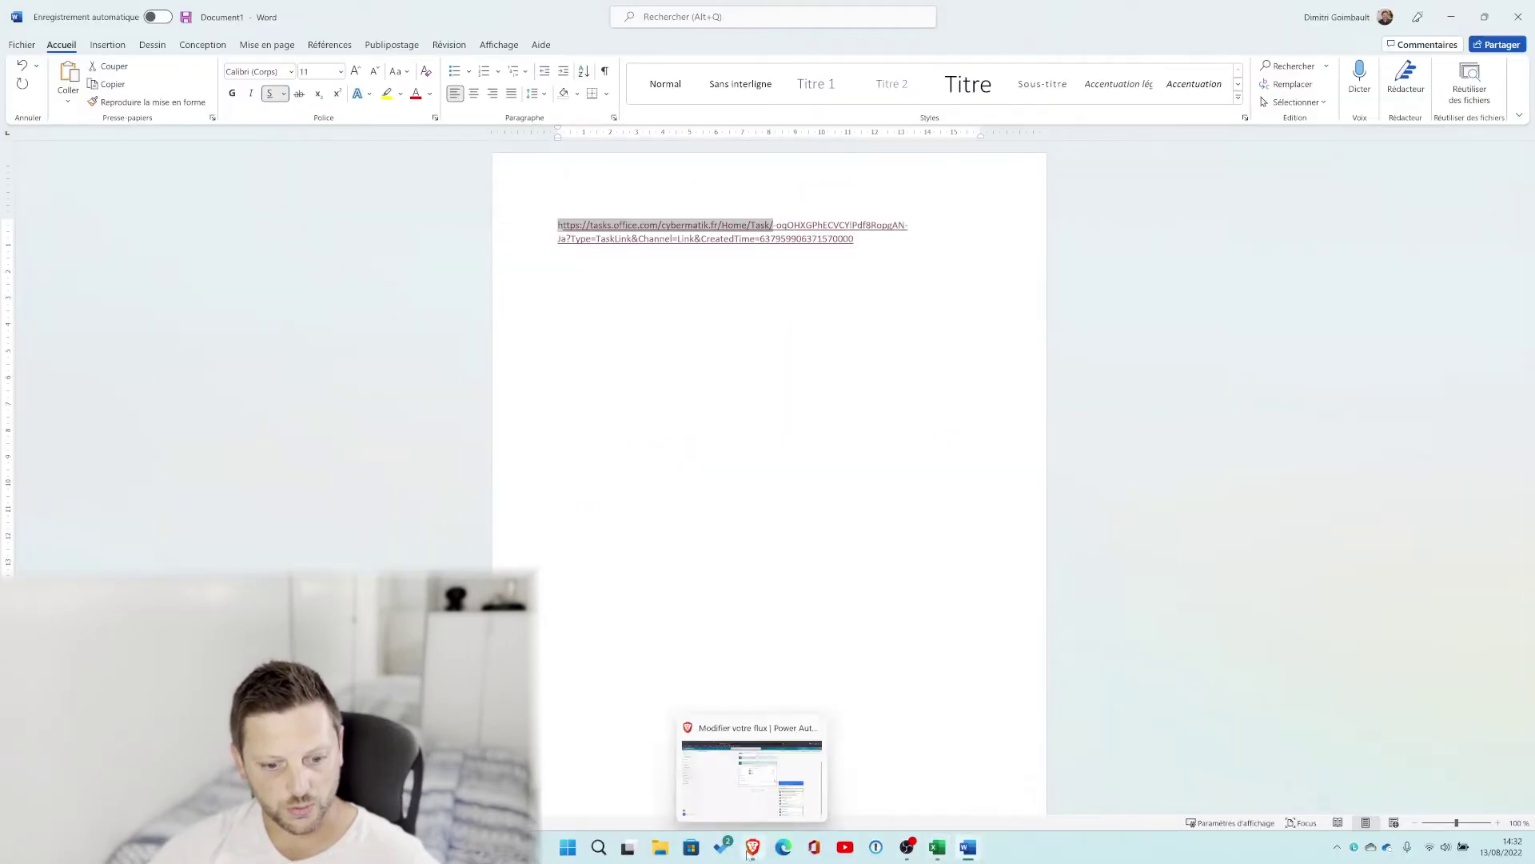
# - Paste the tasks.office.com Task/ base URL into Lien vers l'action, comparing it with the Planner task
pyautogui.click(753, 847)
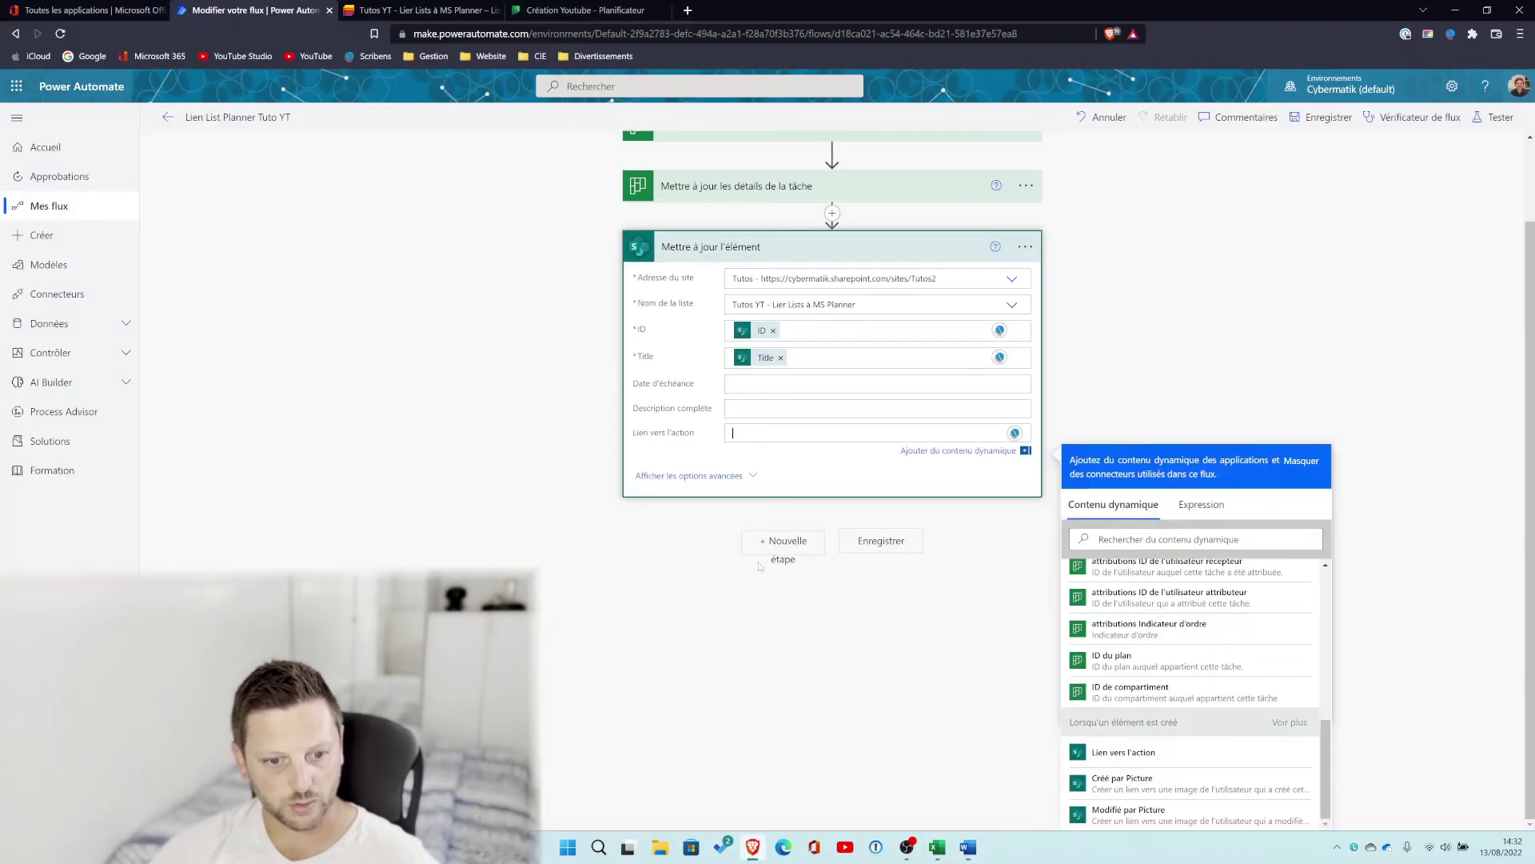
pyautogui.hotkey('ctrl', 'v')
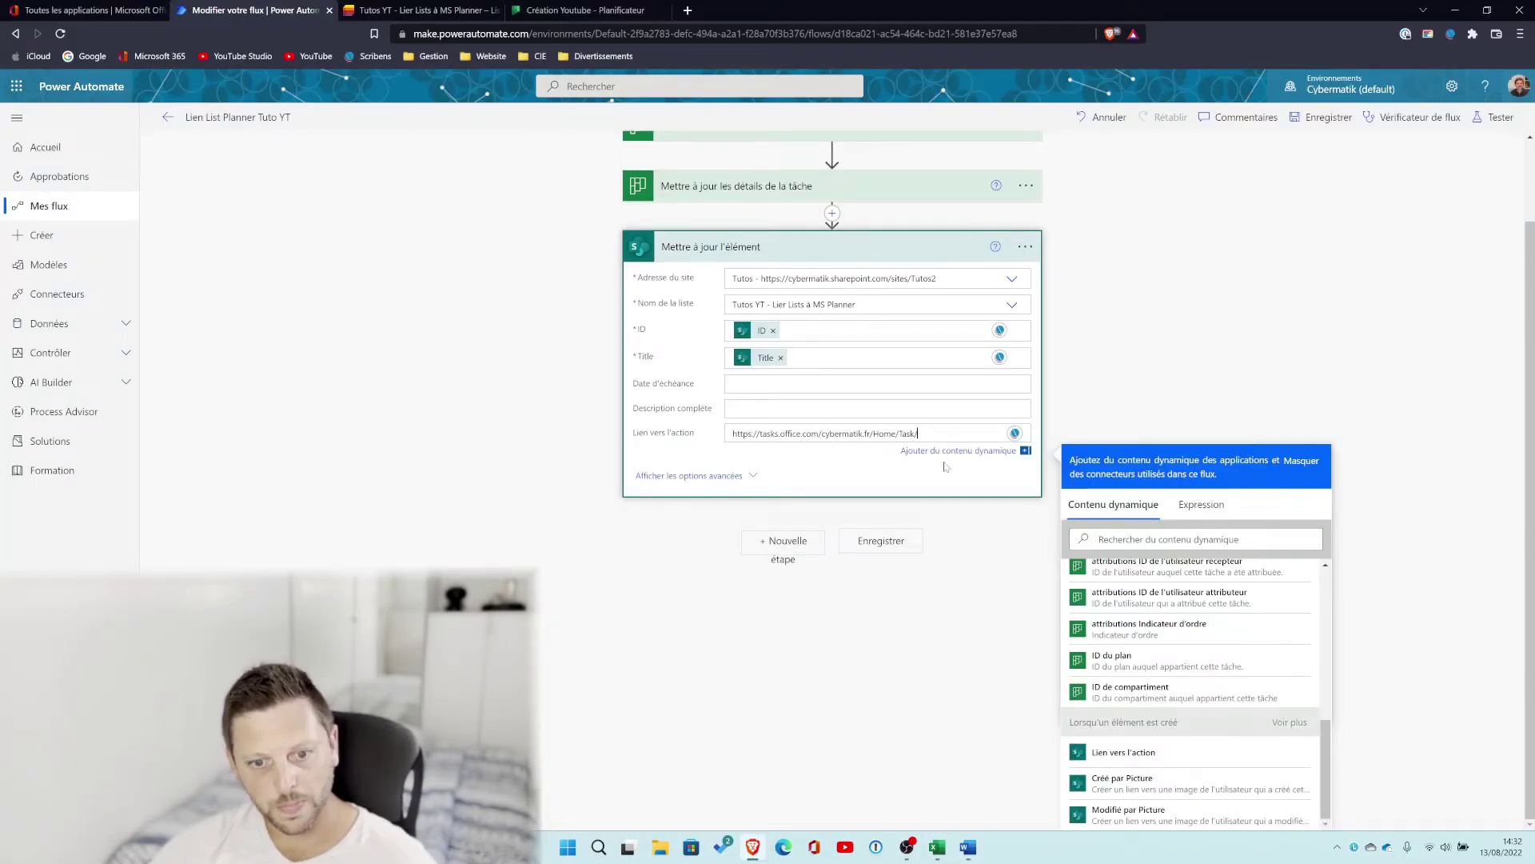
pyautogui.click(553, 14)
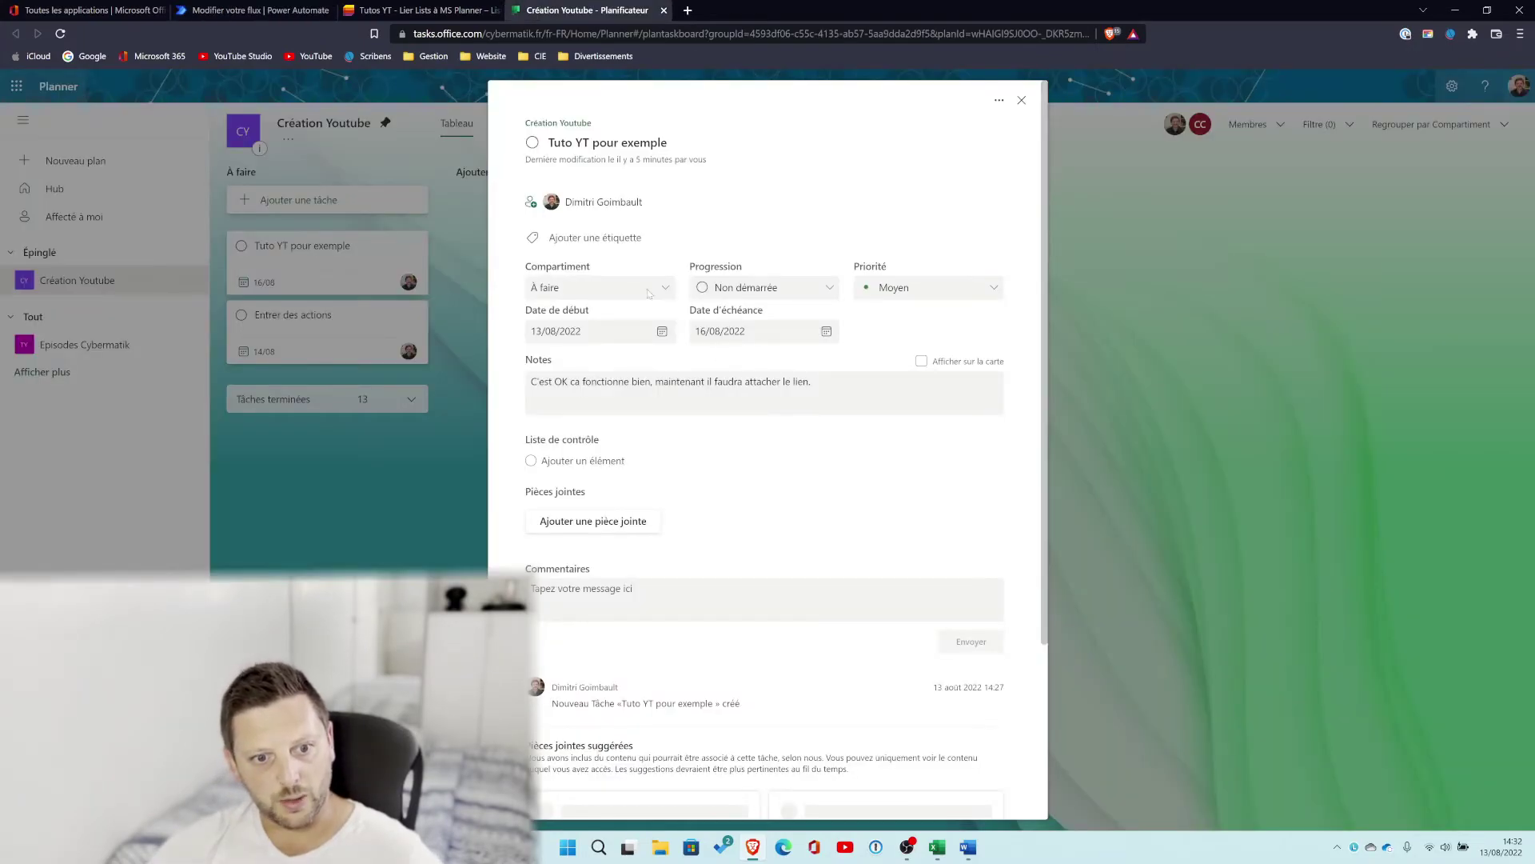
pyautogui.click(969, 846)
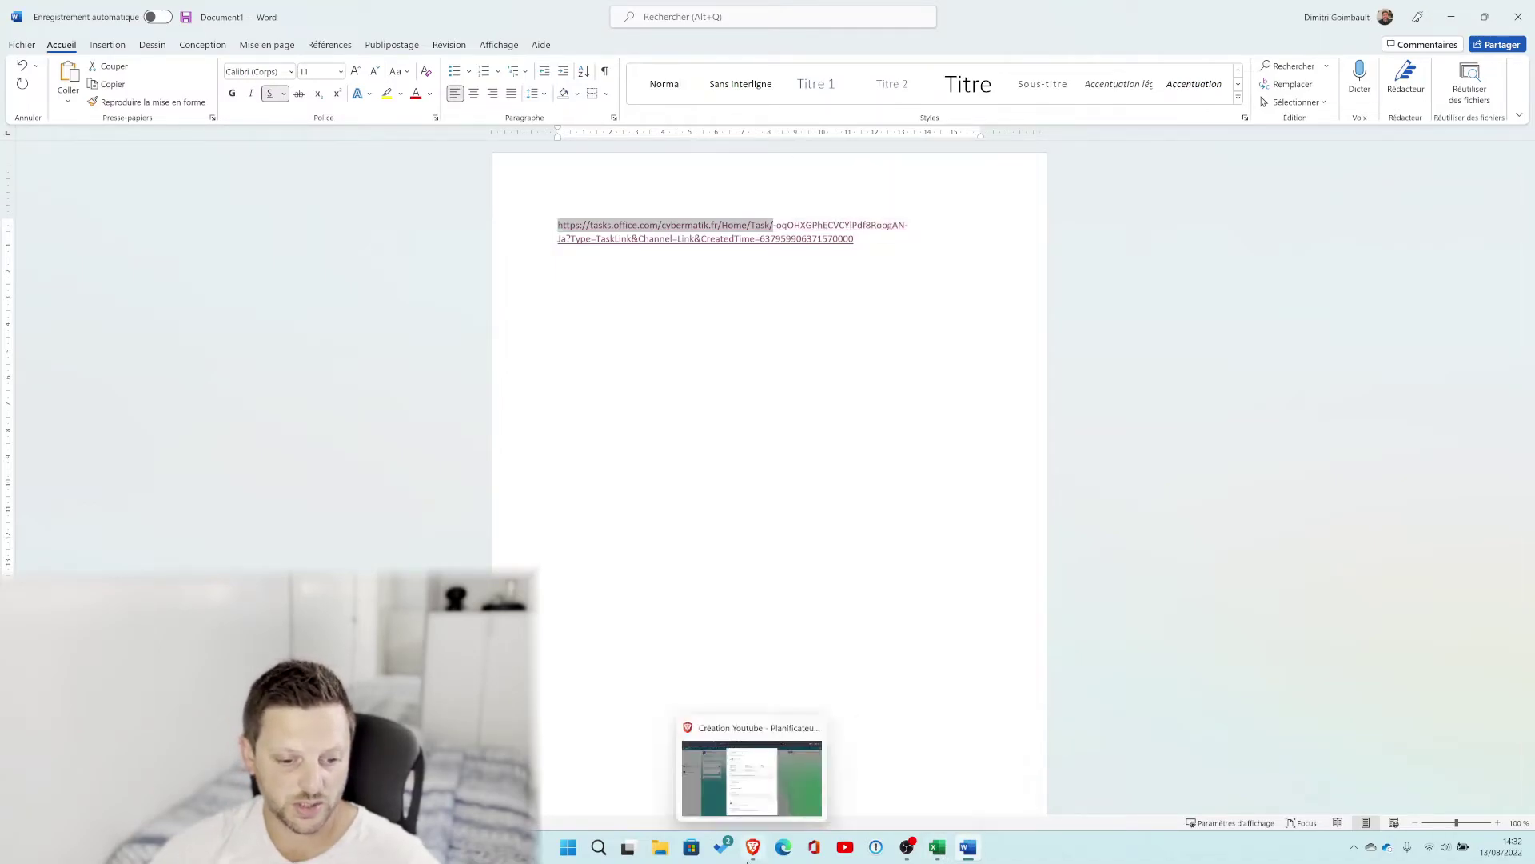
pyautogui.click(750, 849)
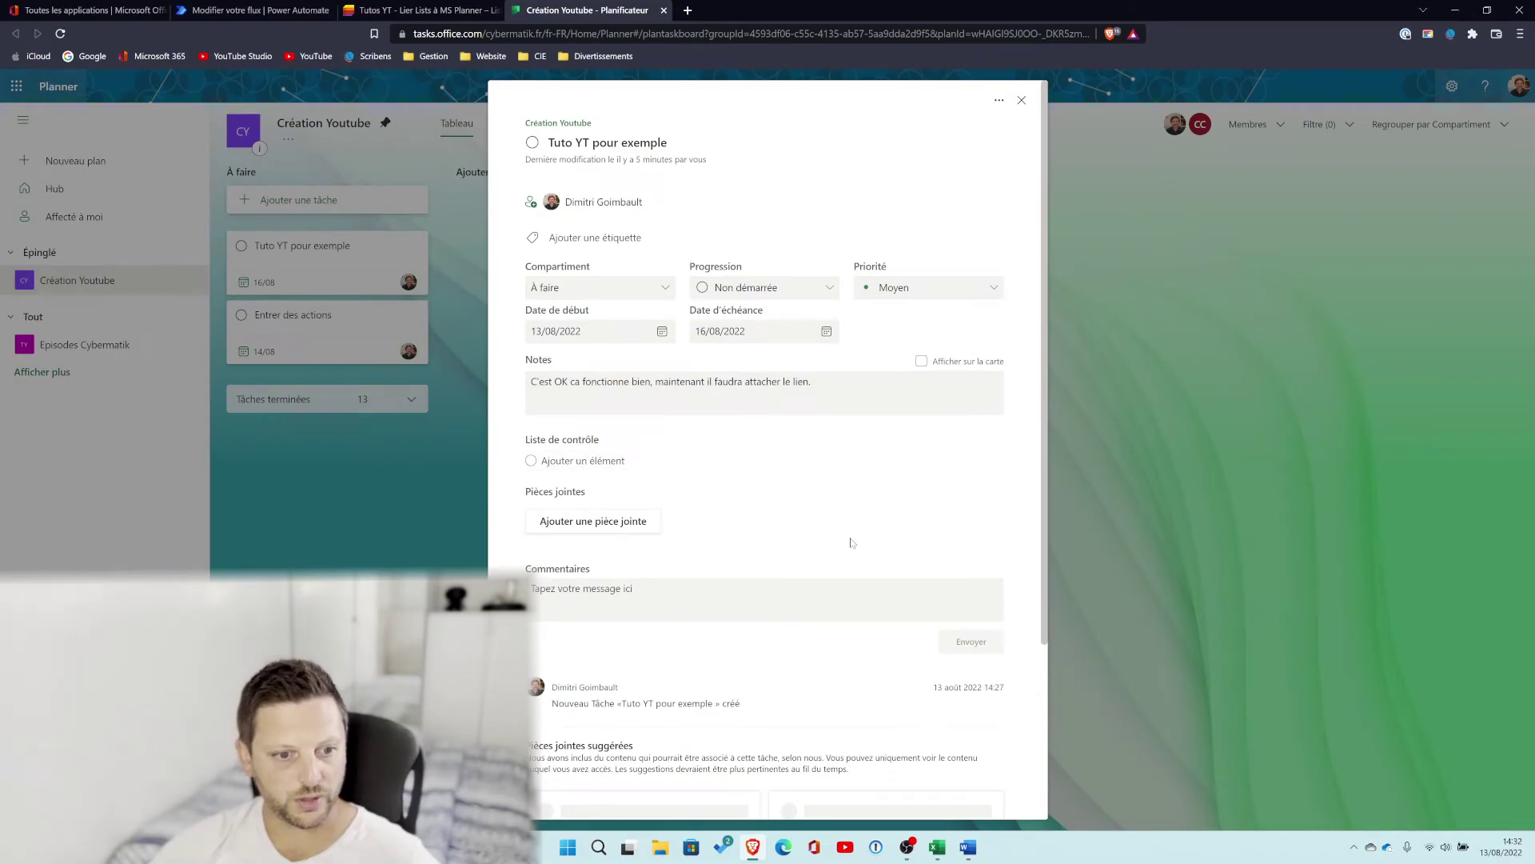
pyautogui.hotkey('ctrl', 'shift', 'Tab')
pyautogui.hotkey('ctrl', 'shift', 'Tab')
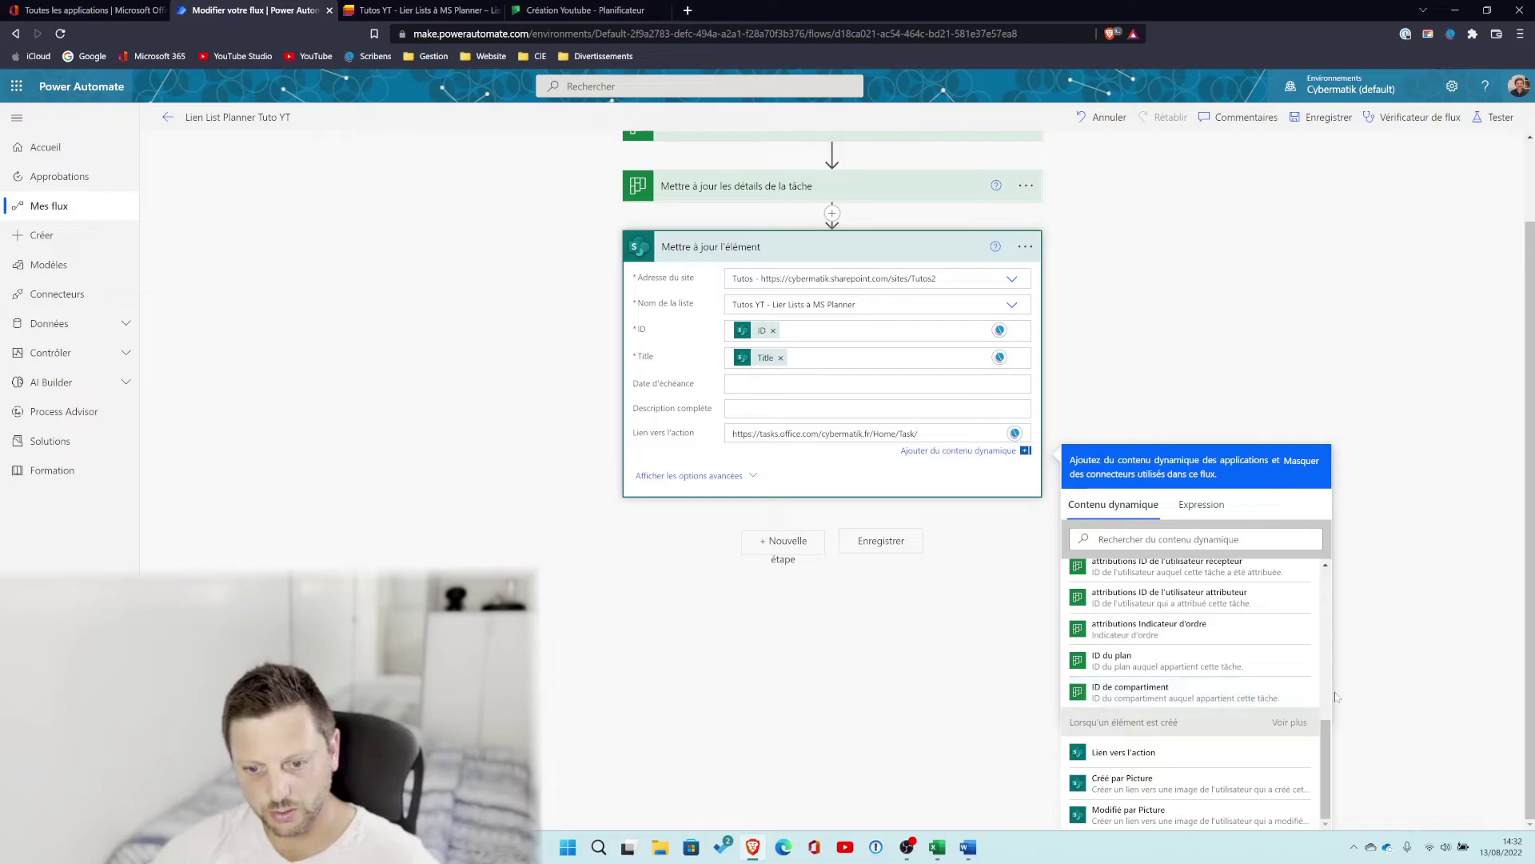
# - Append the Créer une tâche ID to the link field and save the flow
pyautogui.scroll(2, 1184, 704)
pyautogui.scroll(2, 1159, 687)
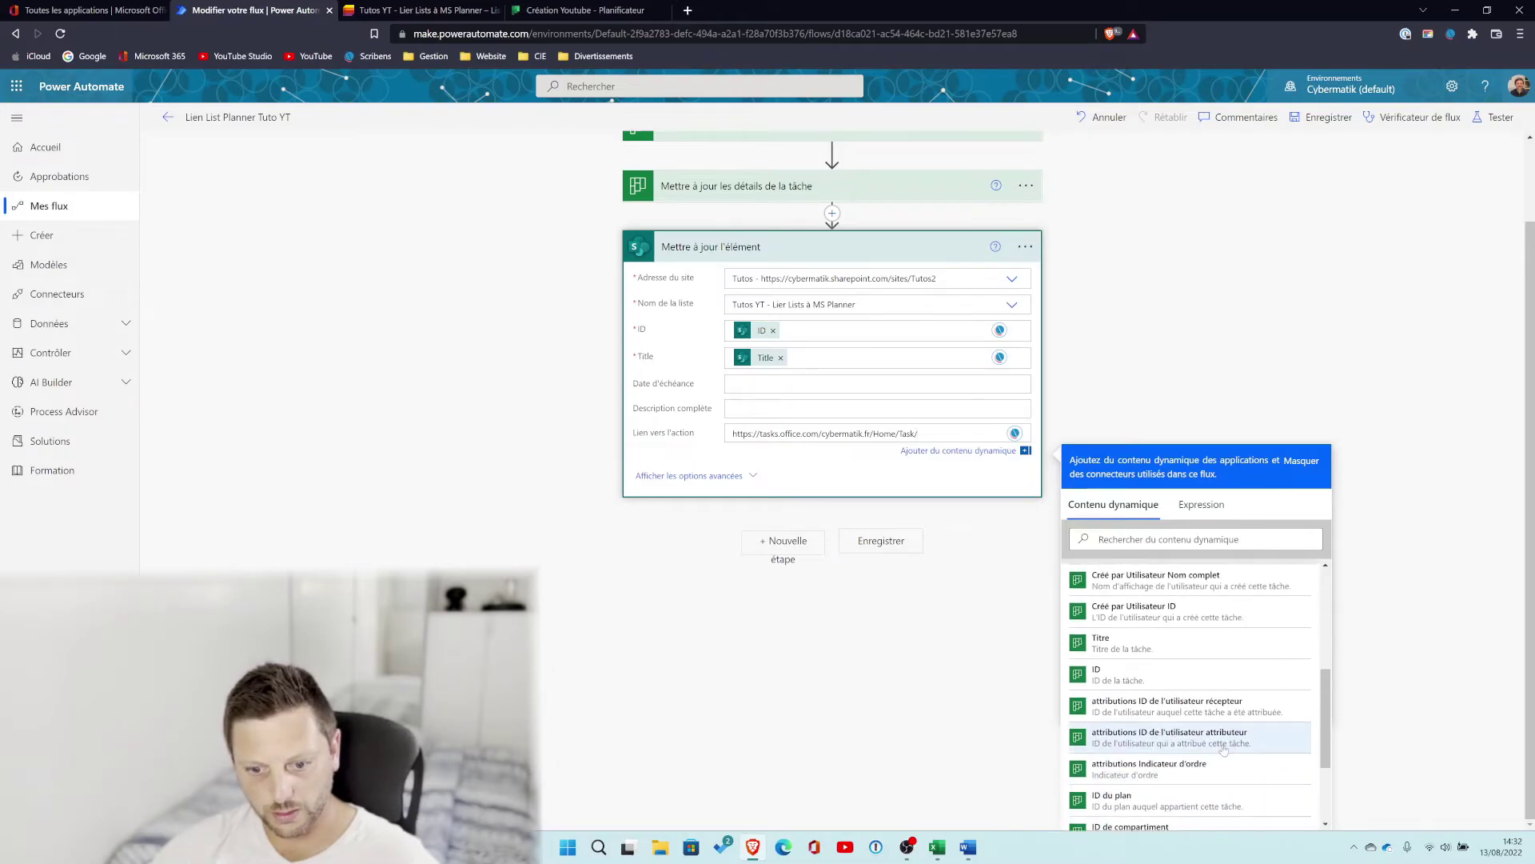
pyautogui.scroll(1, 1128, 680)
pyautogui.scroll(1, 1120, 688)
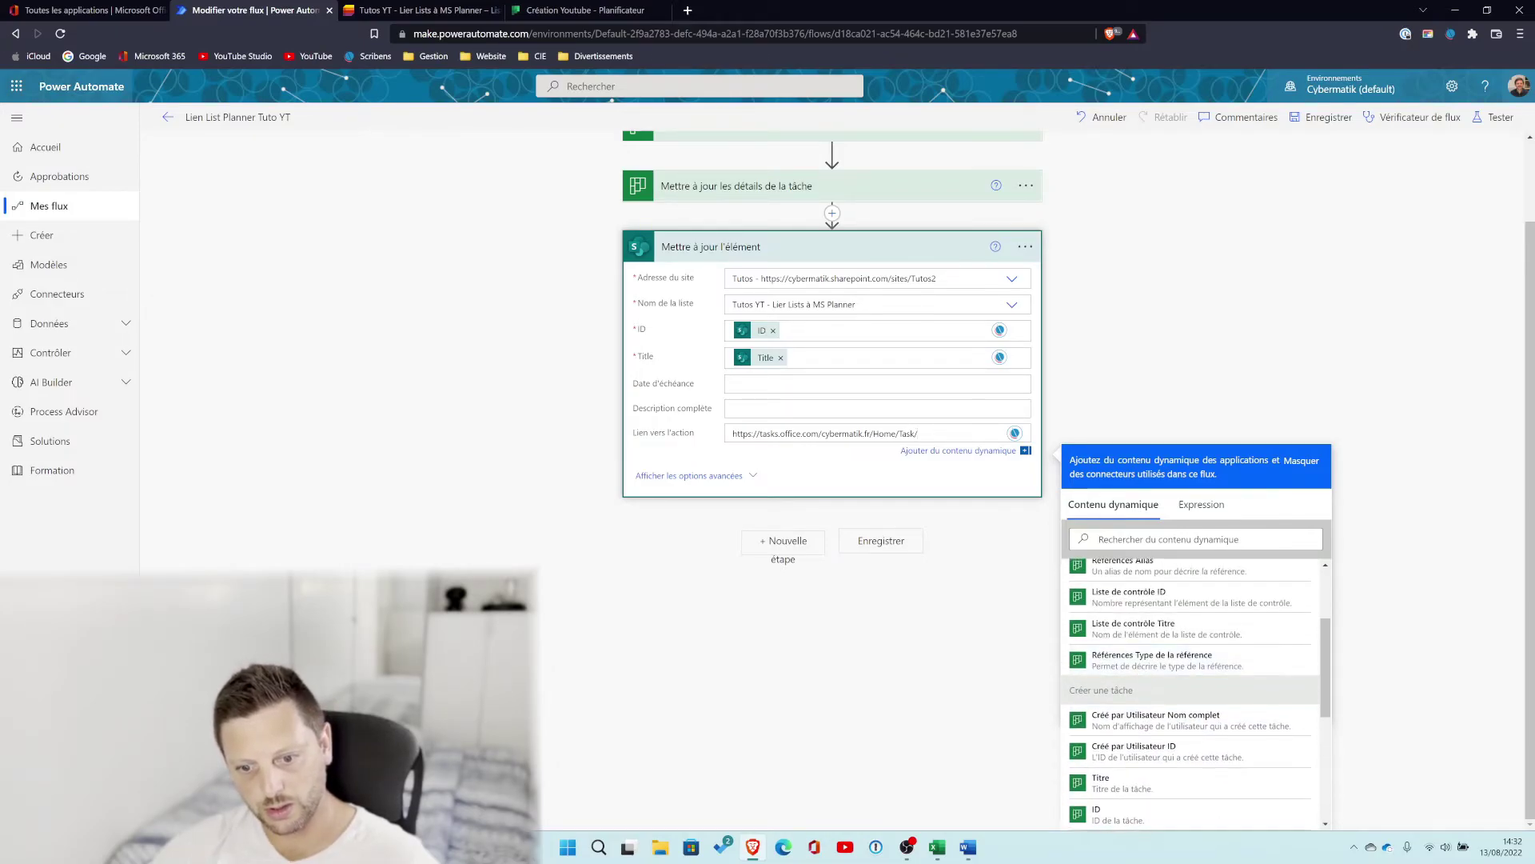
pyautogui.scroll(1, 1111, 697)
pyautogui.scroll(-1, 1110, 701)
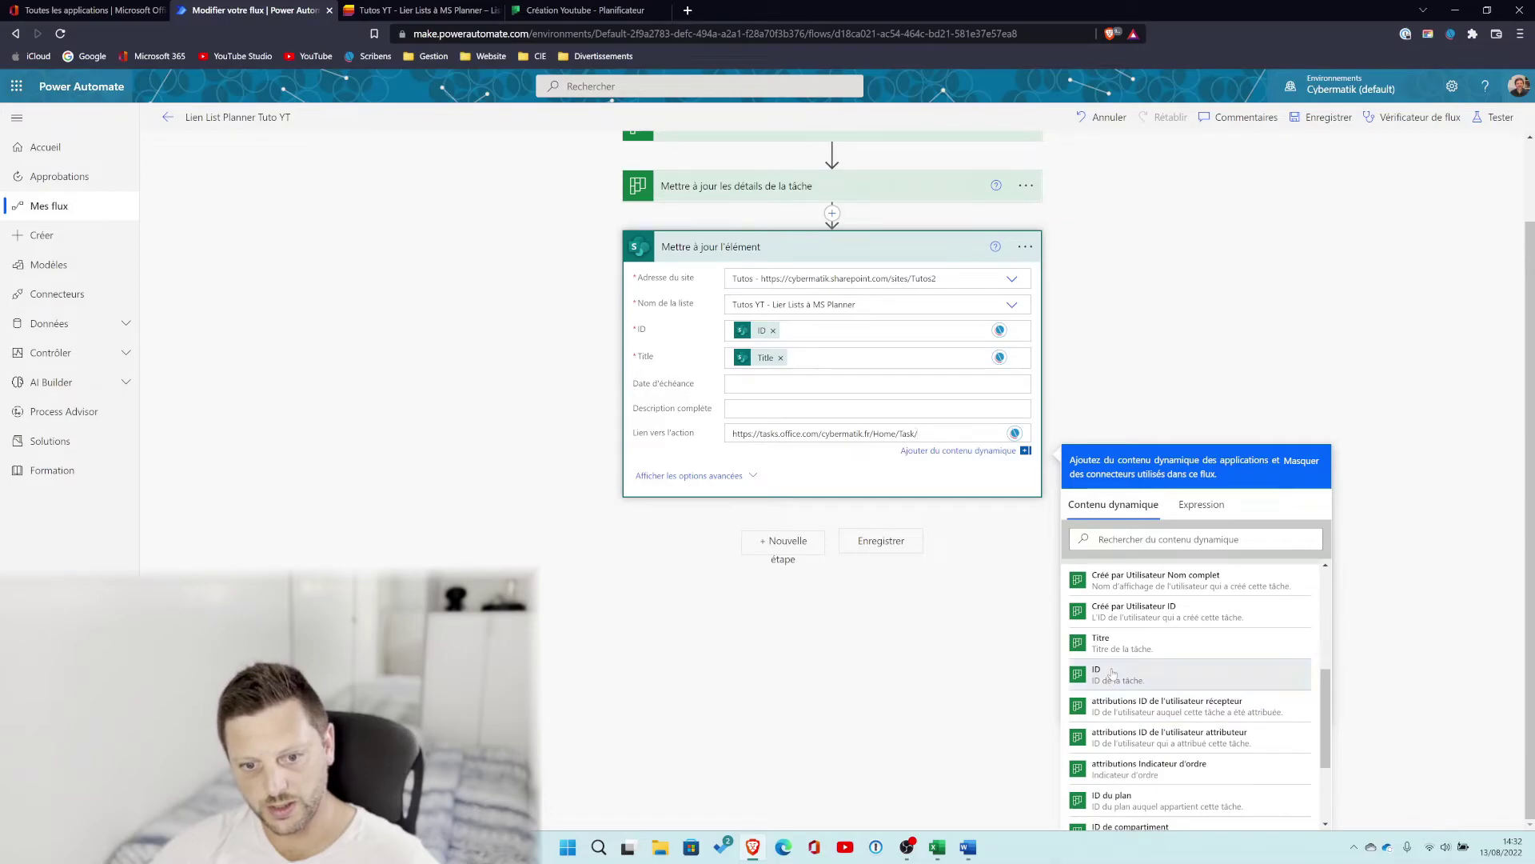
pyautogui.click(1111, 673)
pyautogui.click(1120, 239)
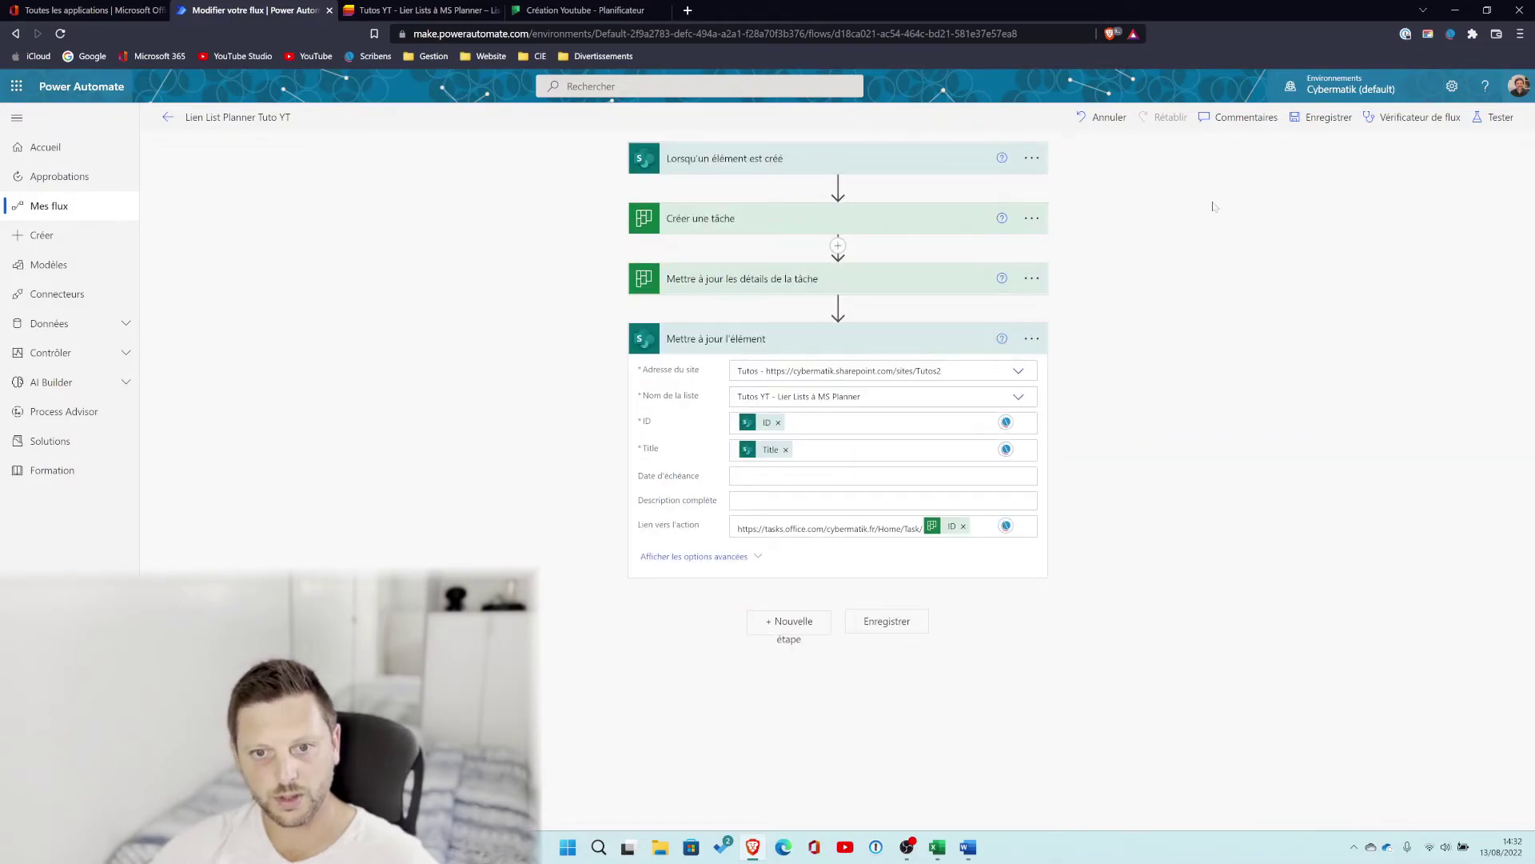
pyautogui.click(1334, 119)
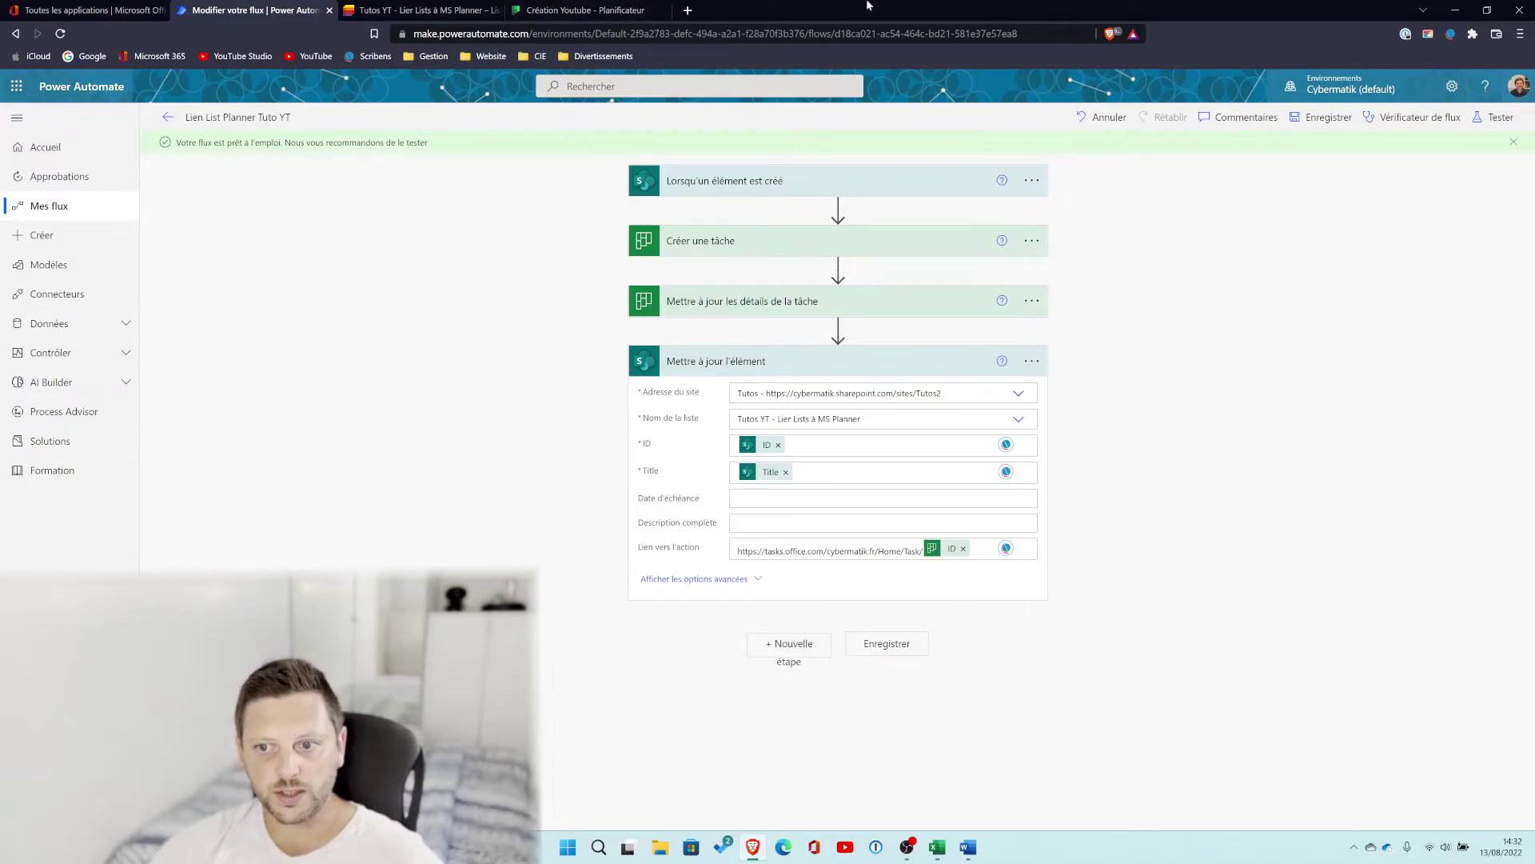
# - Delete the Tuto YT pour exemple test task from the Planner board
pyautogui.click(583, 10)
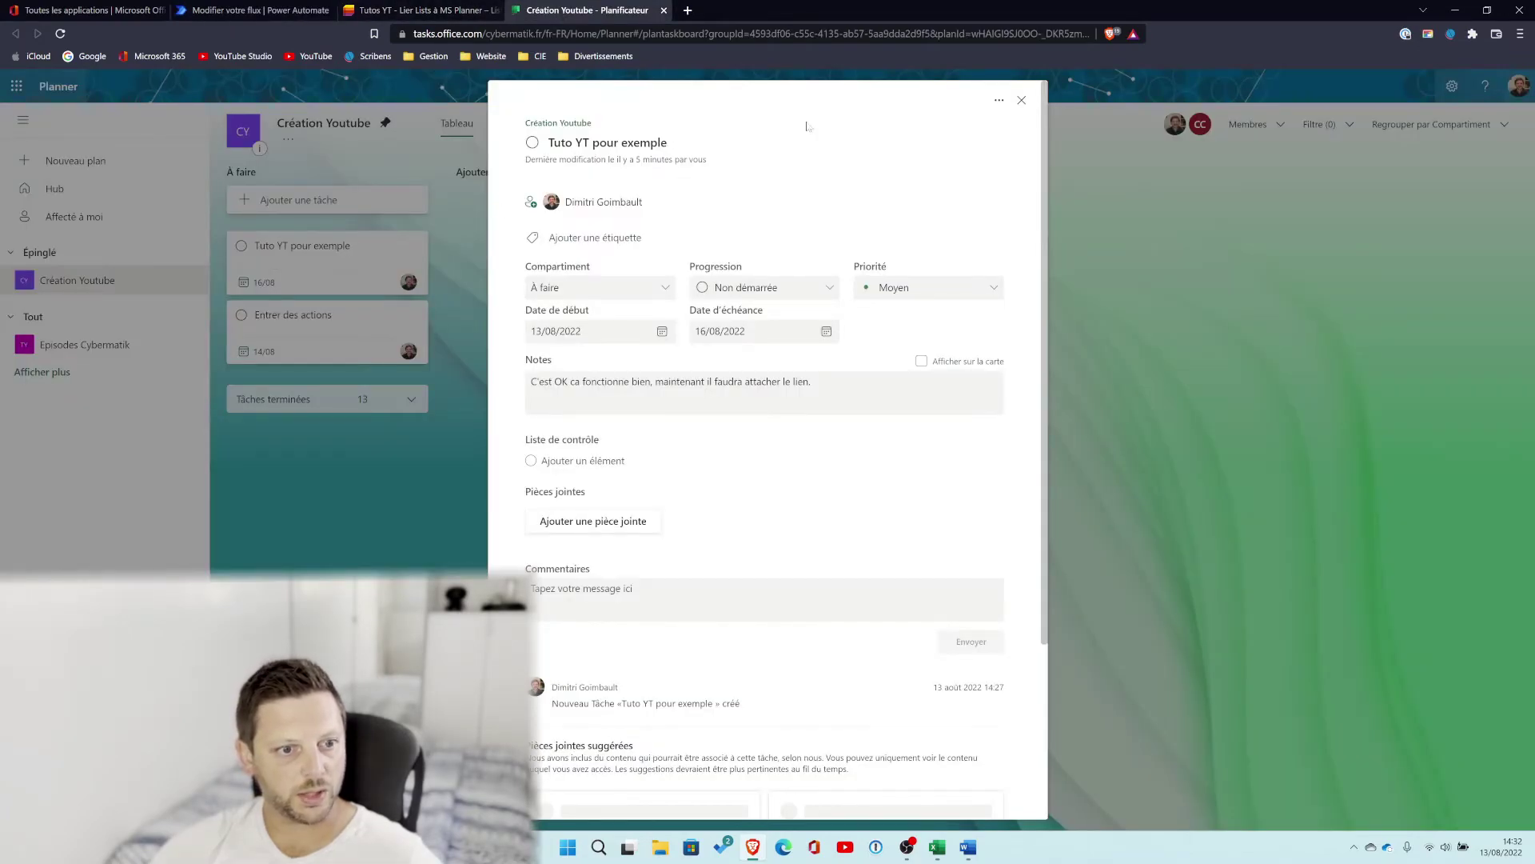
pyautogui.click(1022, 100)
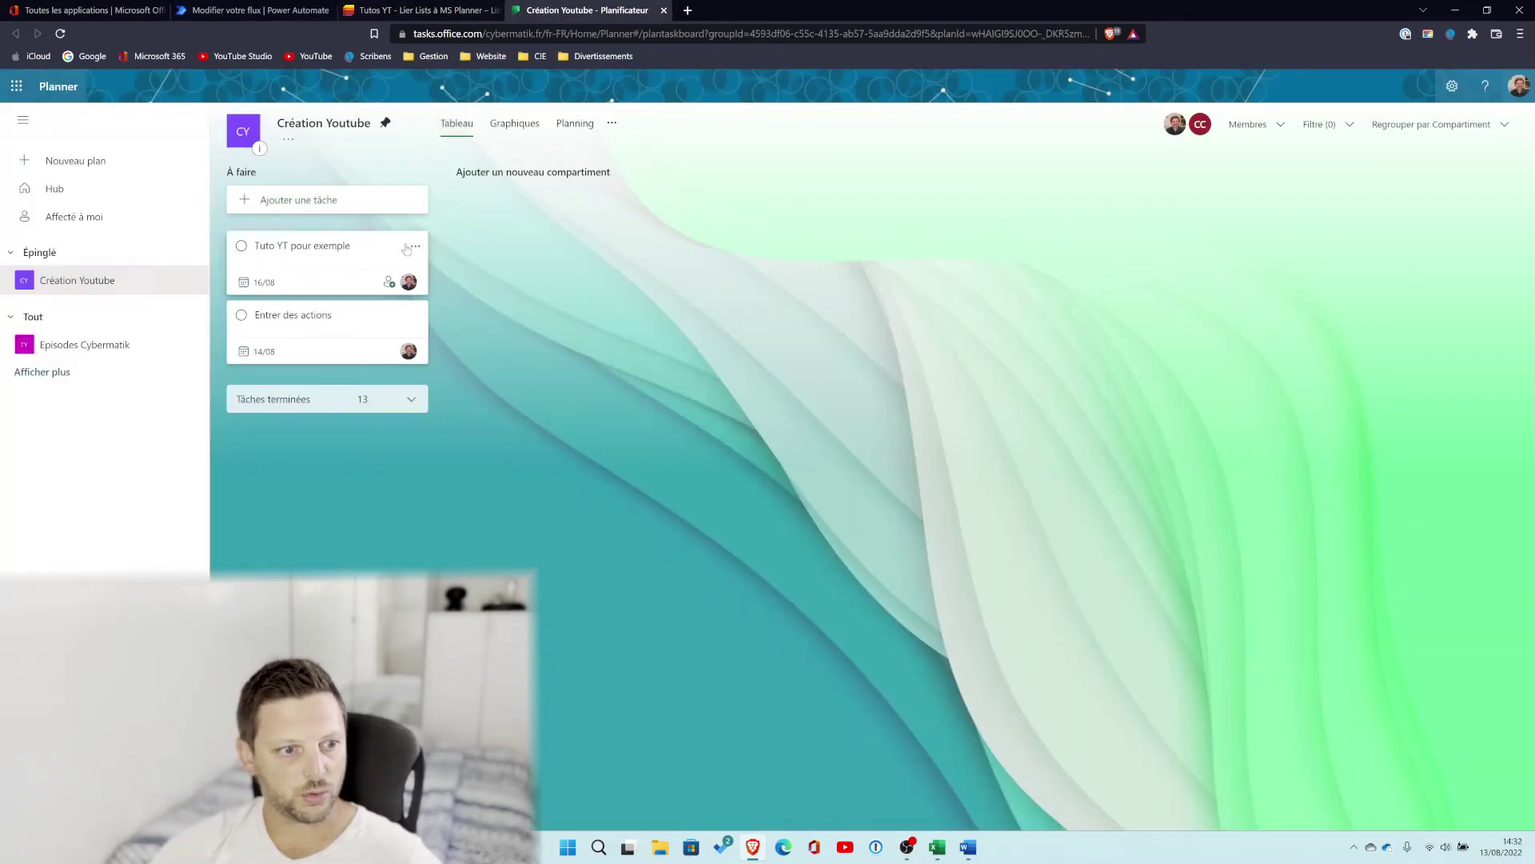
pyautogui.click(415, 247)
pyautogui.click(438, 391)
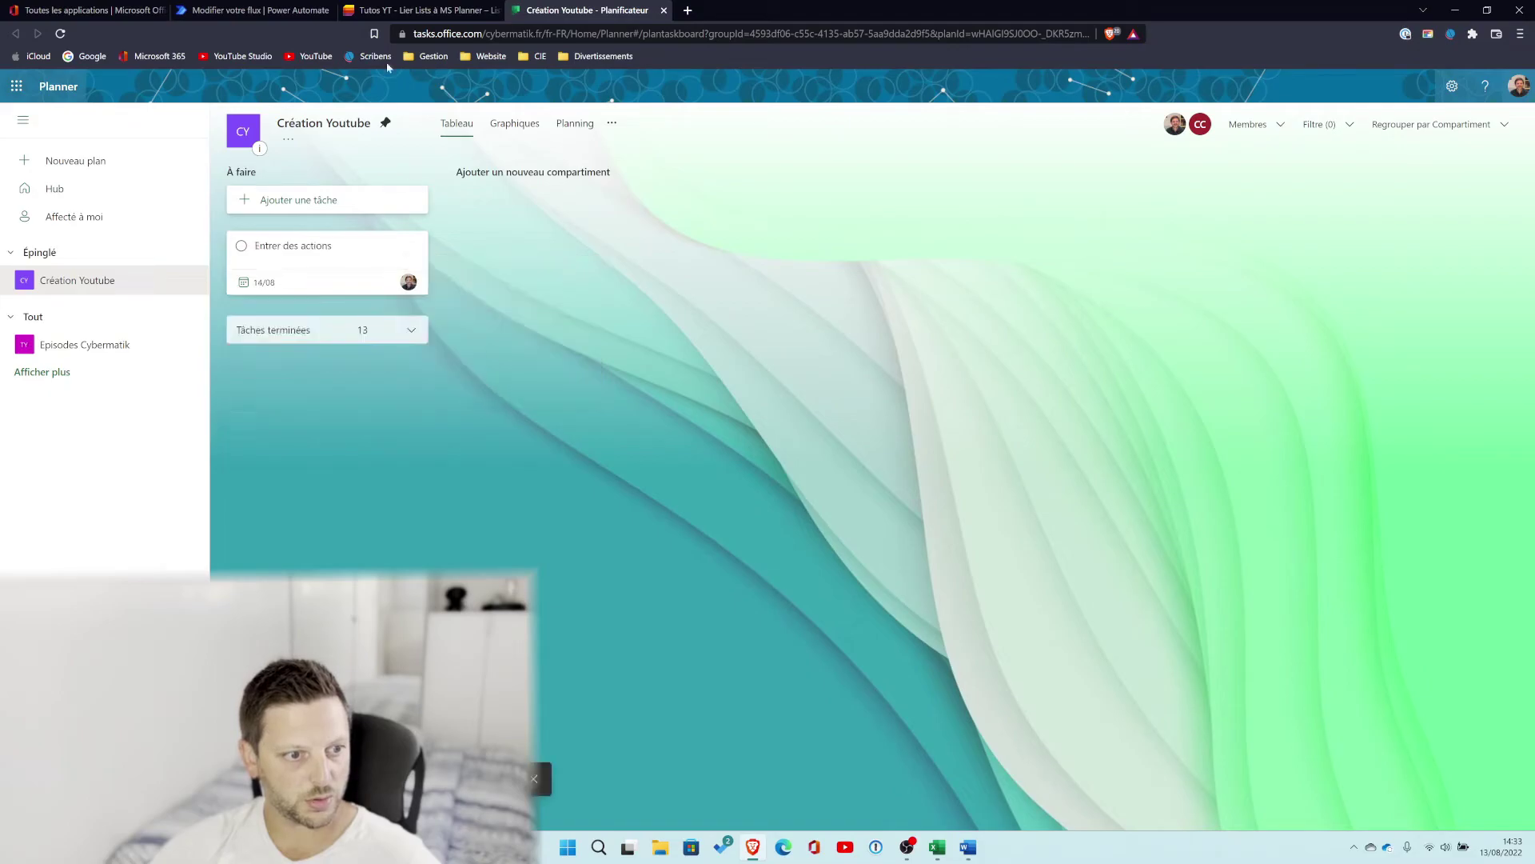
# - Check the Tutos YT list and Planner board, then return to the Power Automate flow editor
pyautogui.click(408, 12)
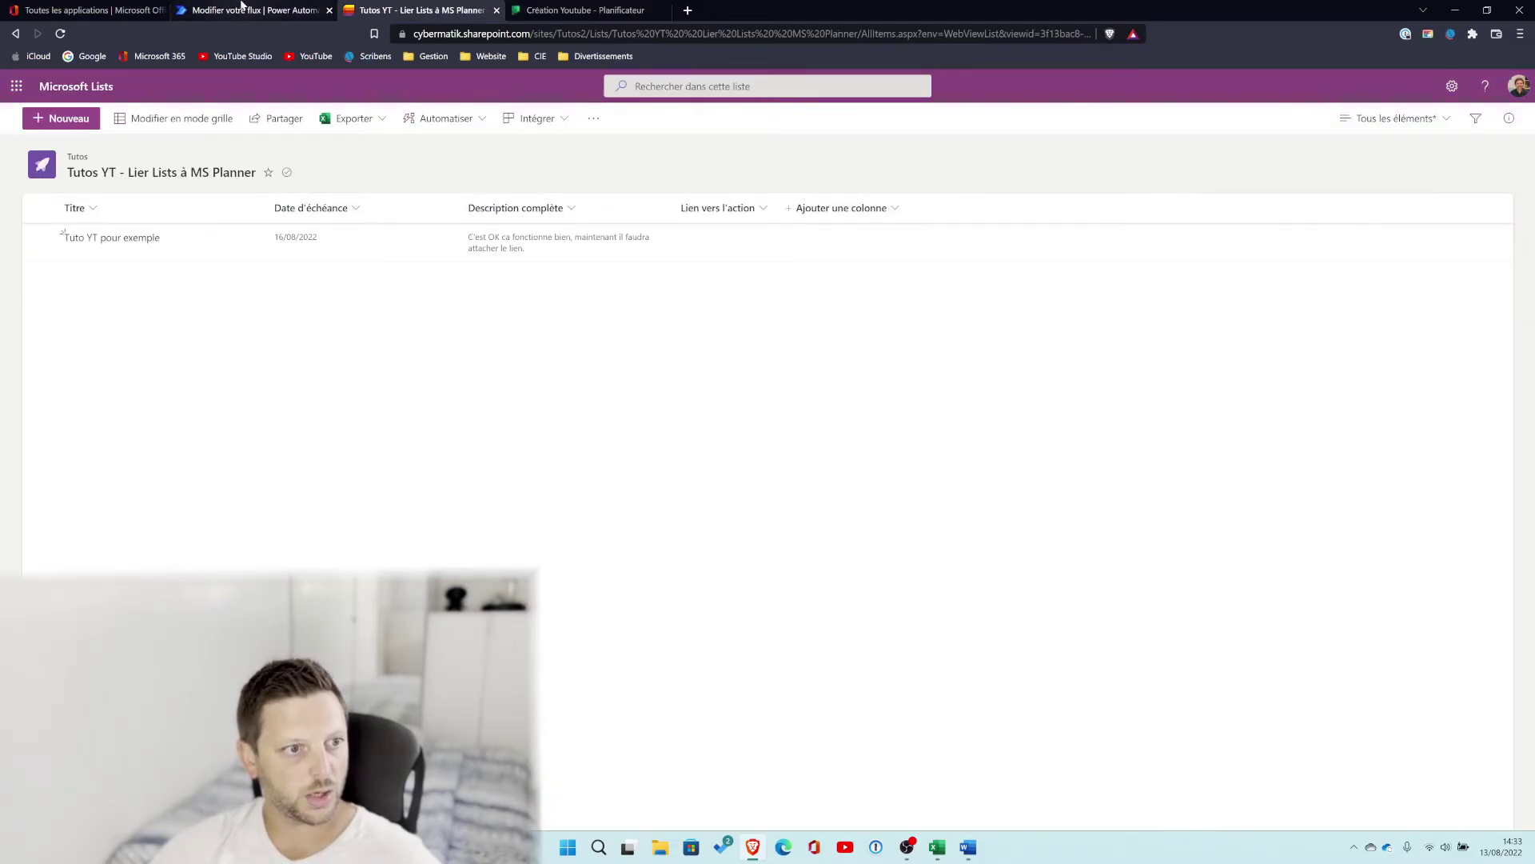
pyautogui.click(212, 9)
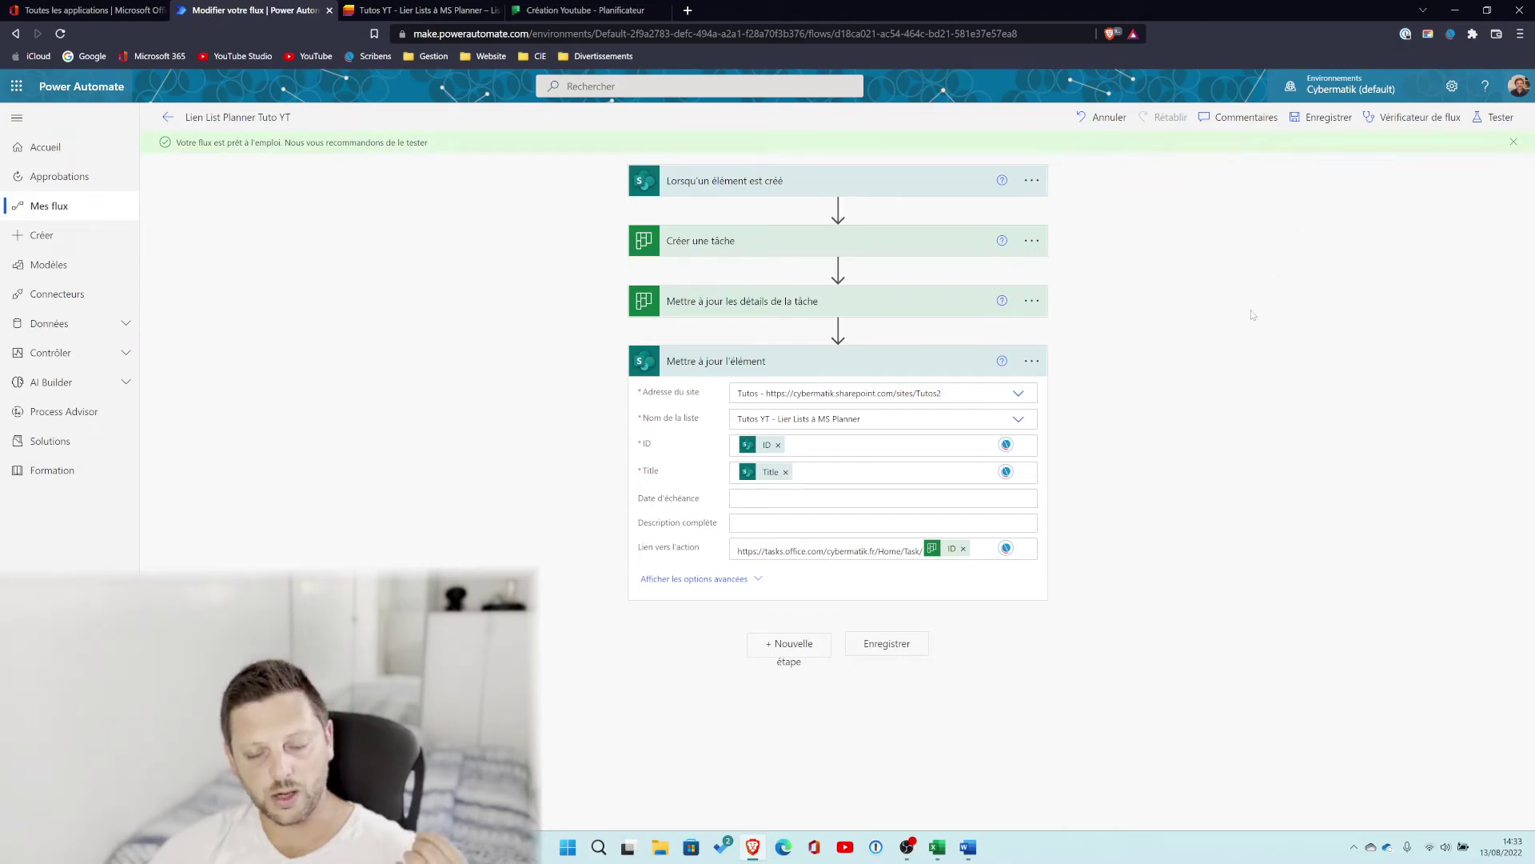
pyautogui.click(423, 8)
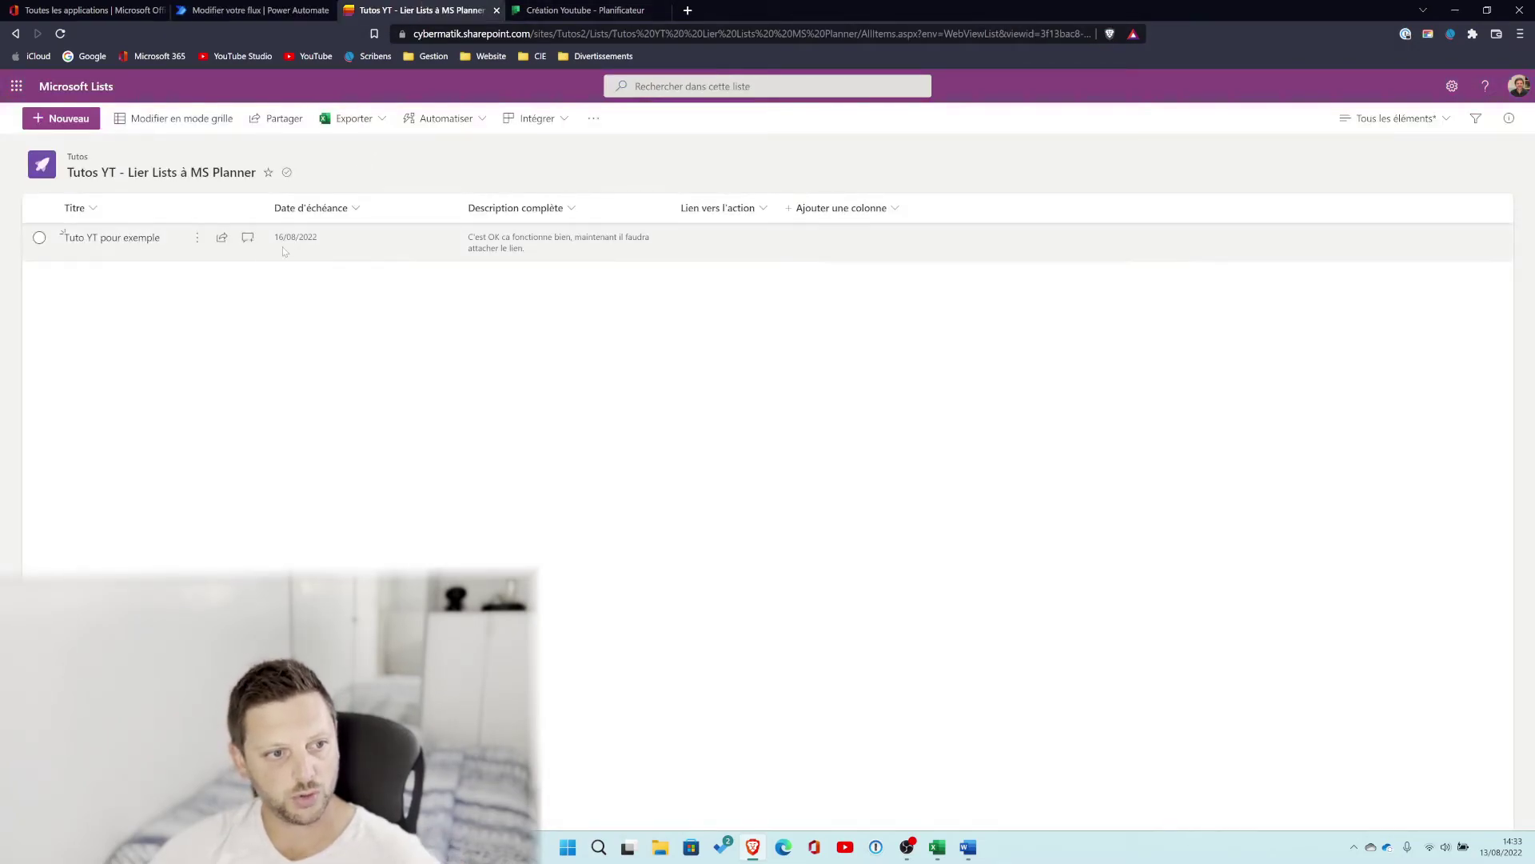
pyautogui.click(584, 9)
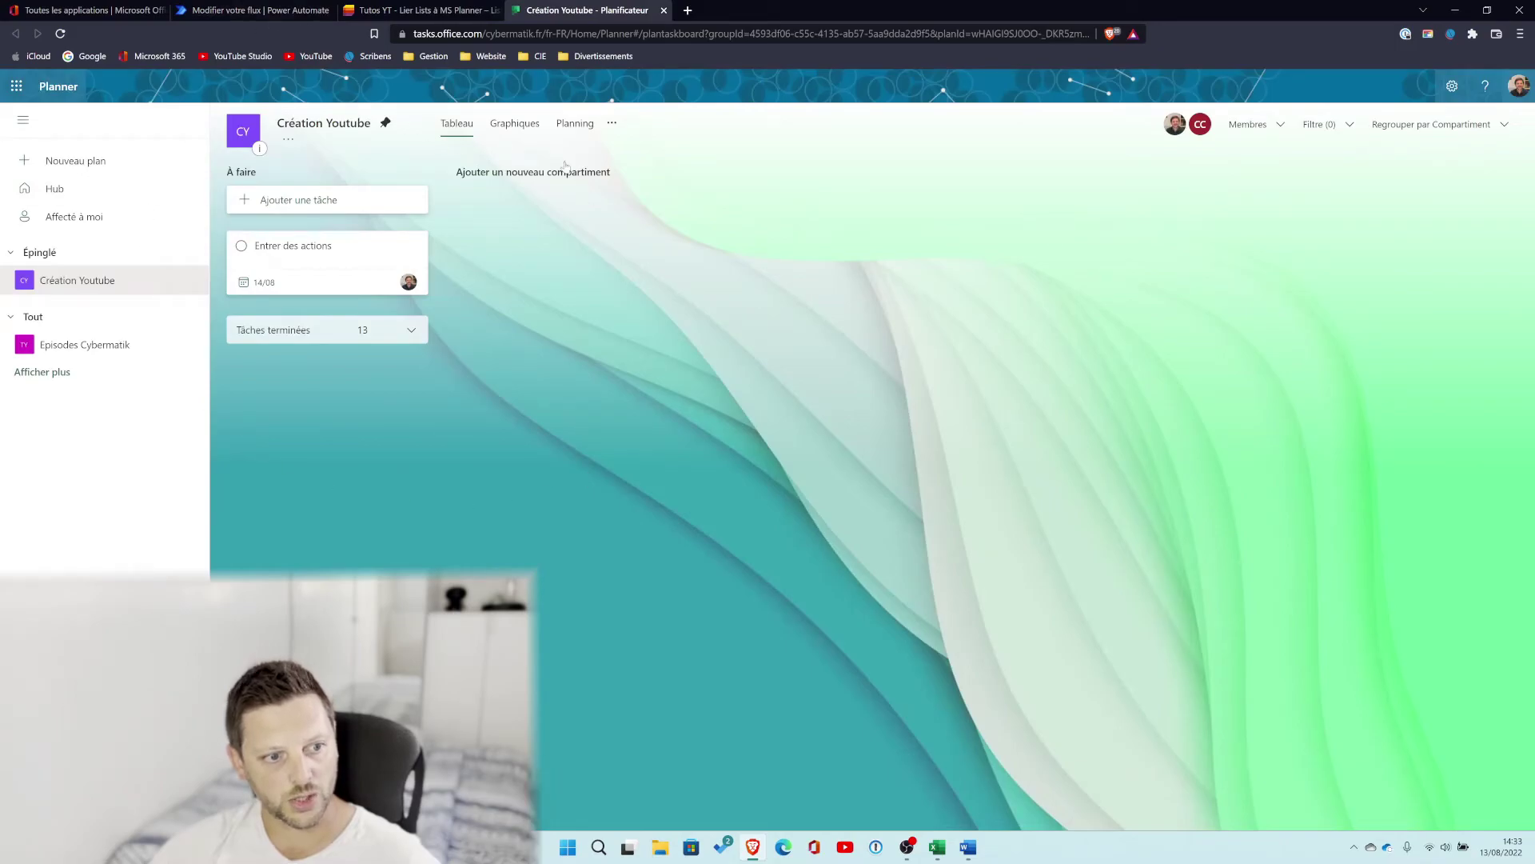
pyautogui.click(421, 9)
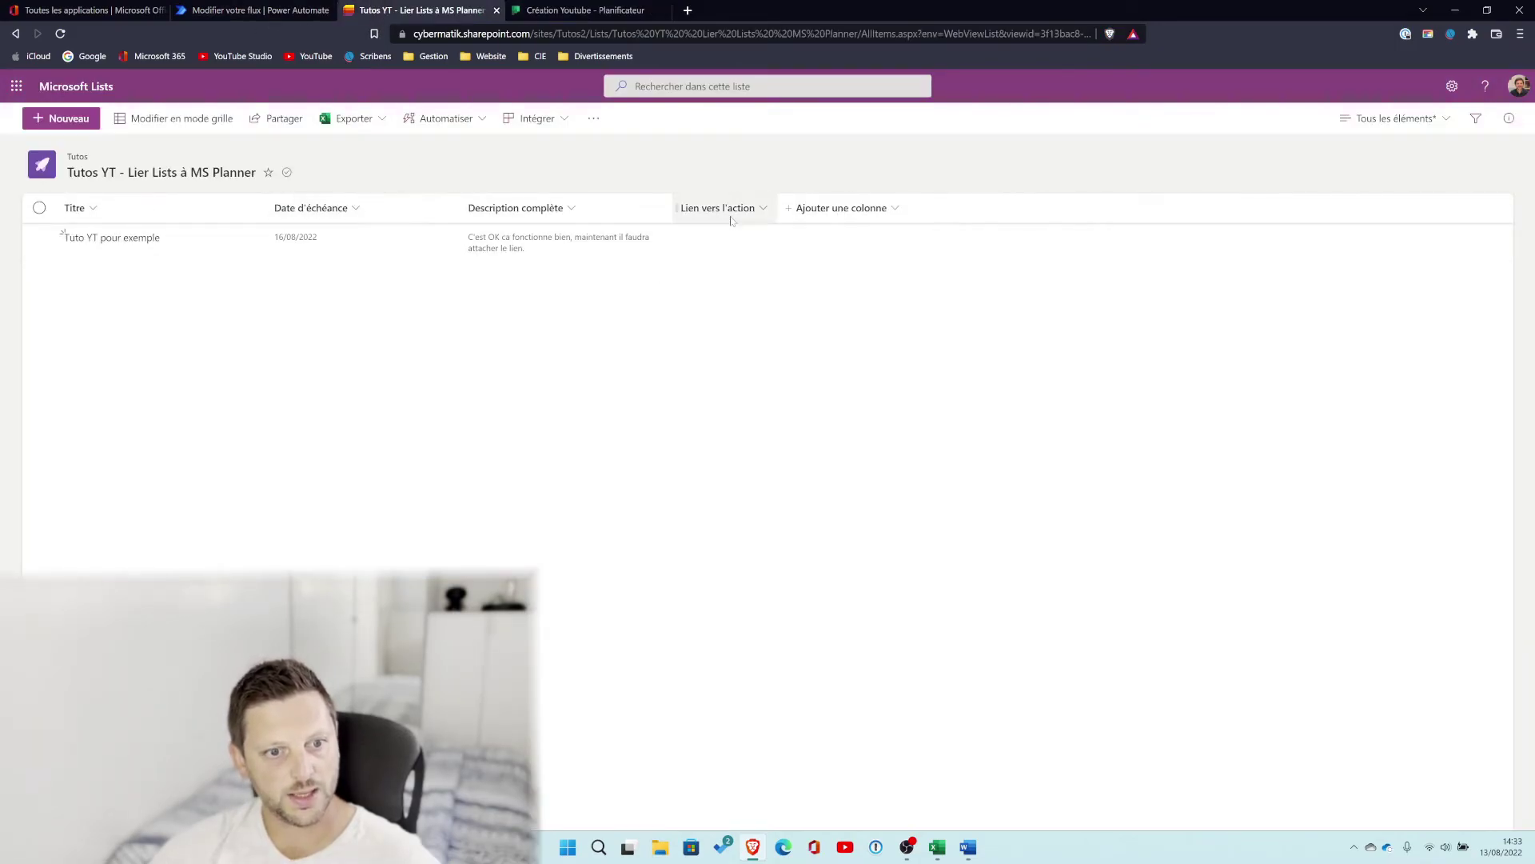
pyautogui.click(260, 10)
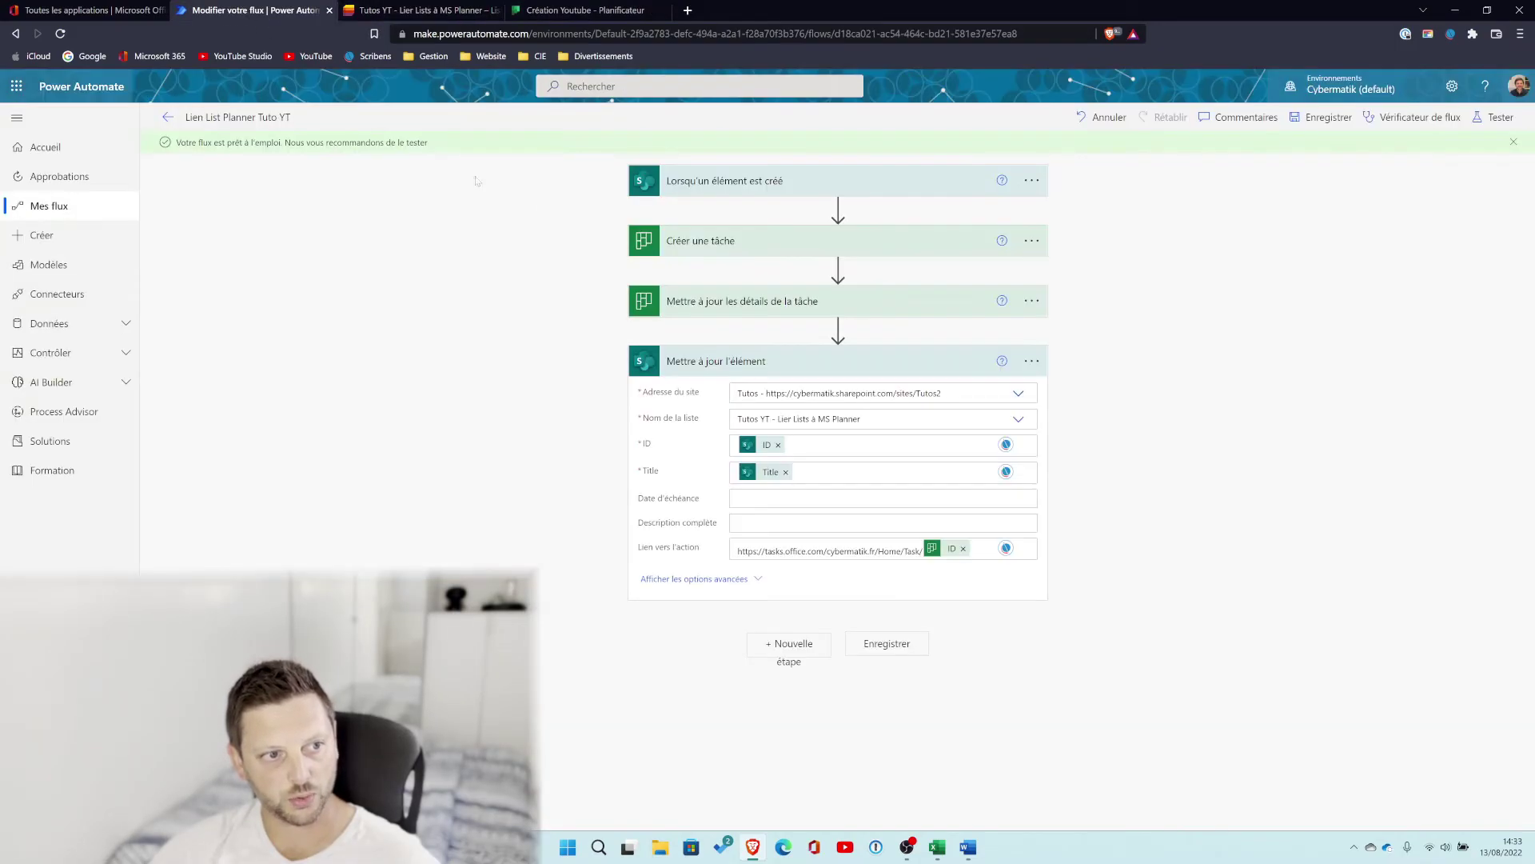
# - Retest the flow with the most recently used trigger, then go back to the Planner board
pyautogui.click(1488, 118)
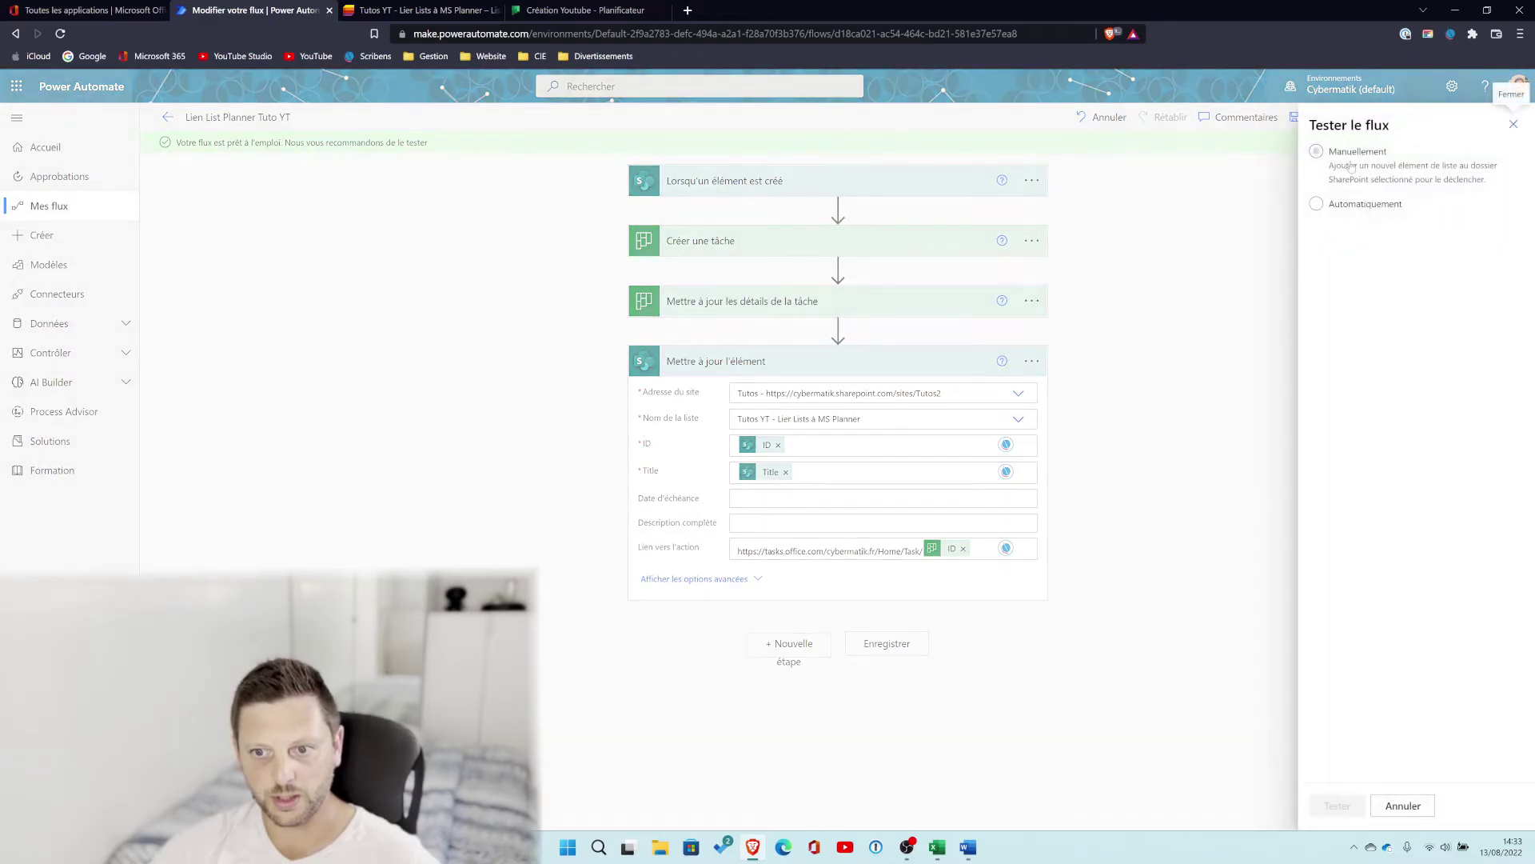
pyautogui.click(1346, 204)
pyautogui.click(1339, 229)
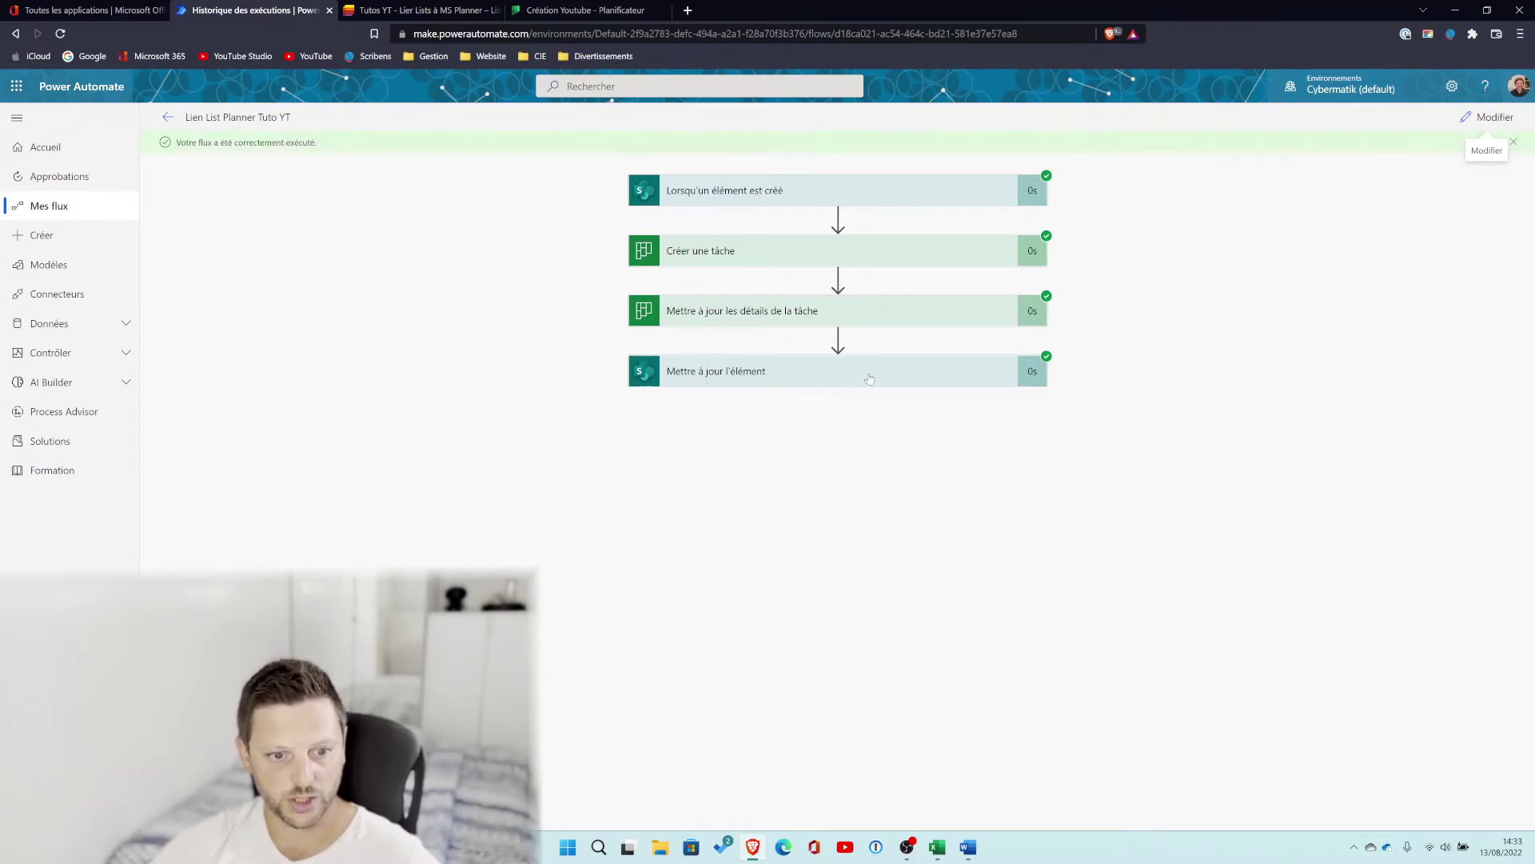
pyautogui.click(564, 11)
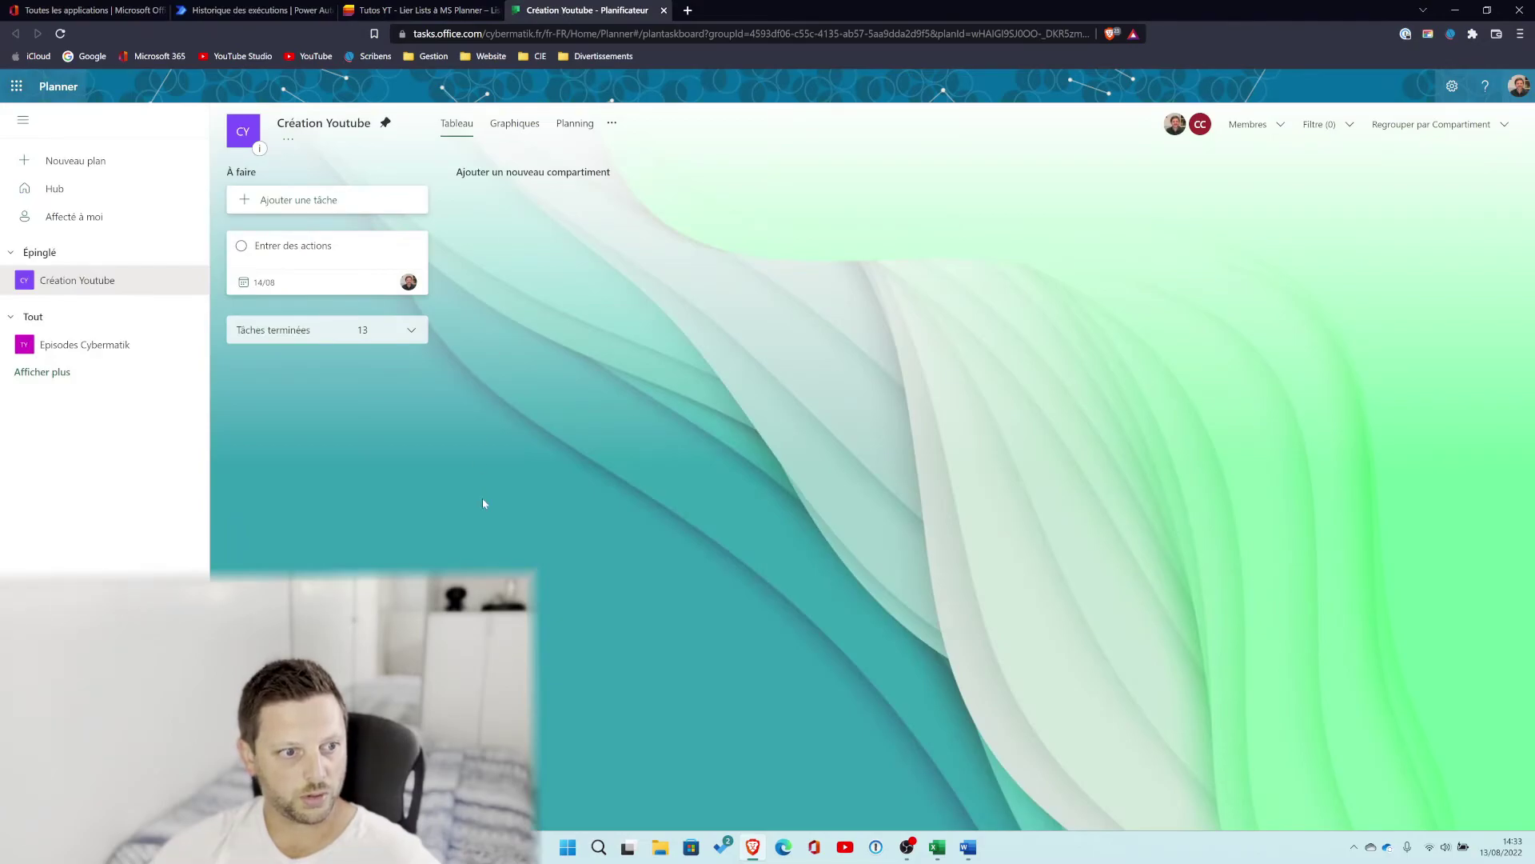
# - Reload the Planner board and open the new task Tuto YT pour exemple
pyautogui.press('F5')
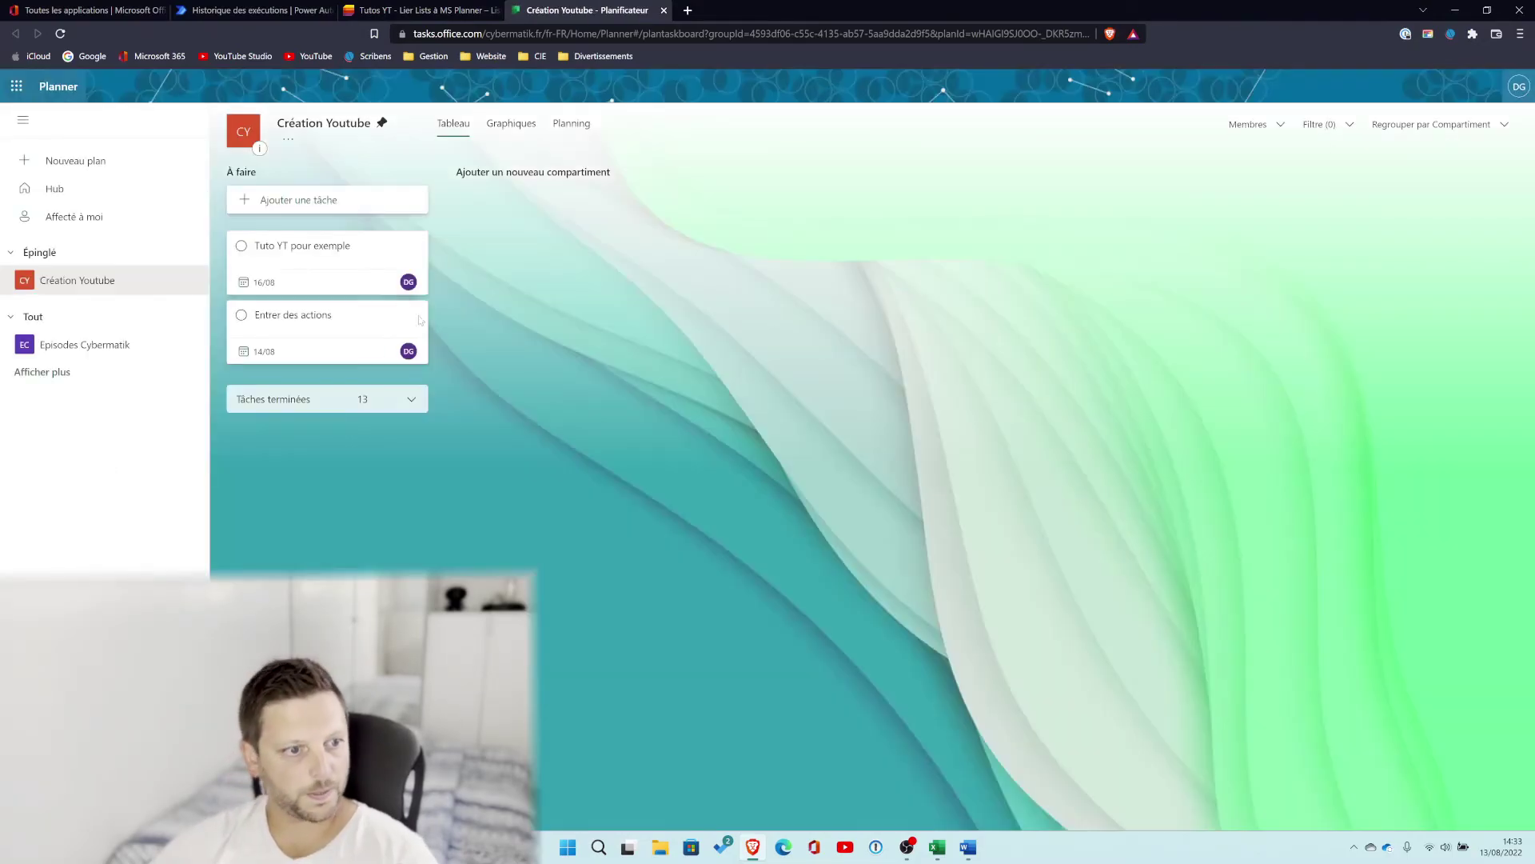
pyautogui.click(308, 254)
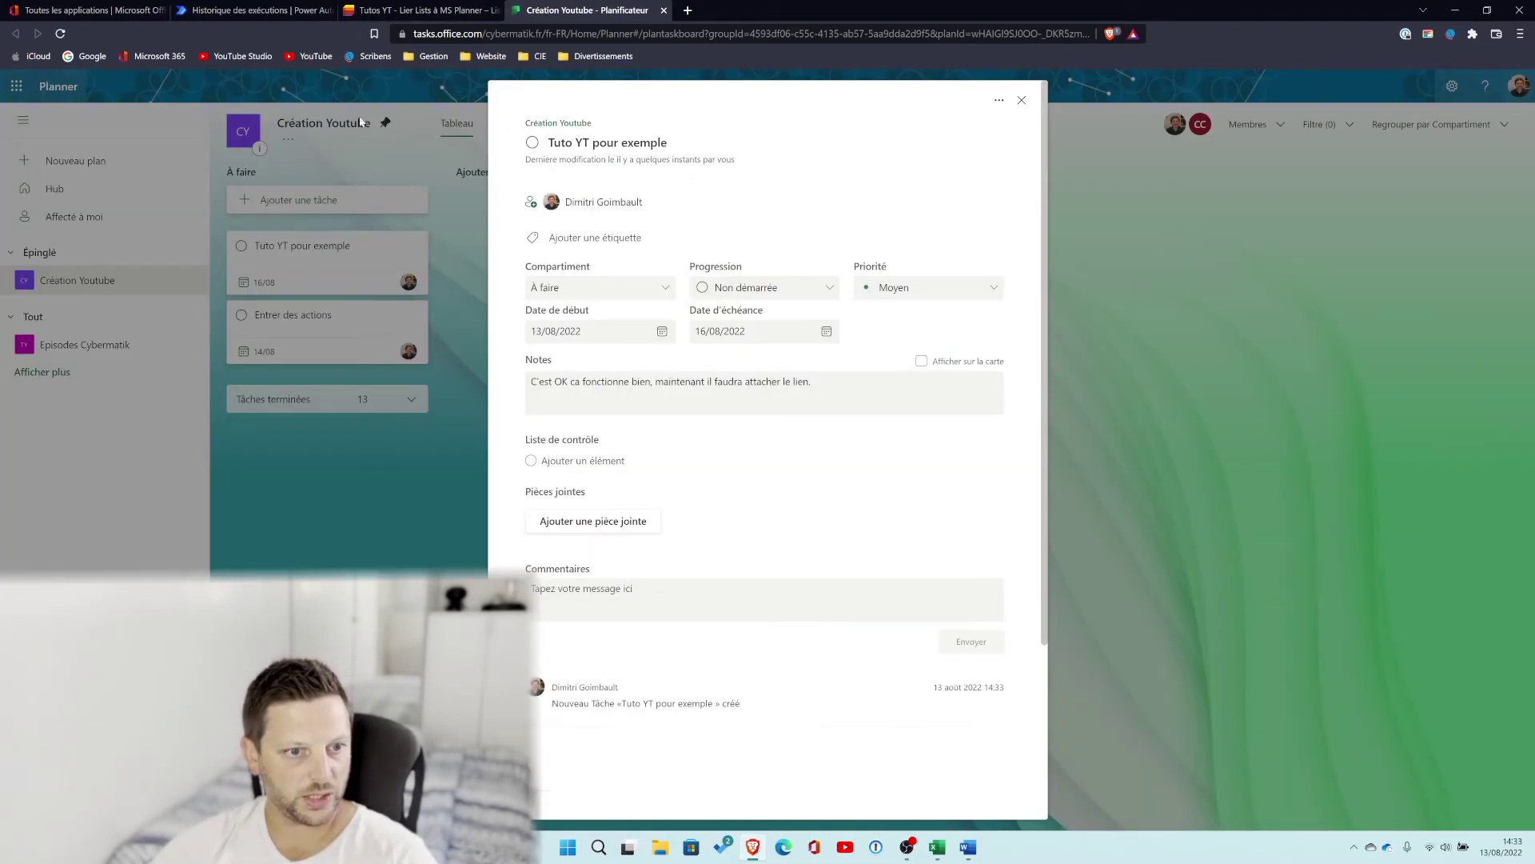
pyautogui.click(398, 10)
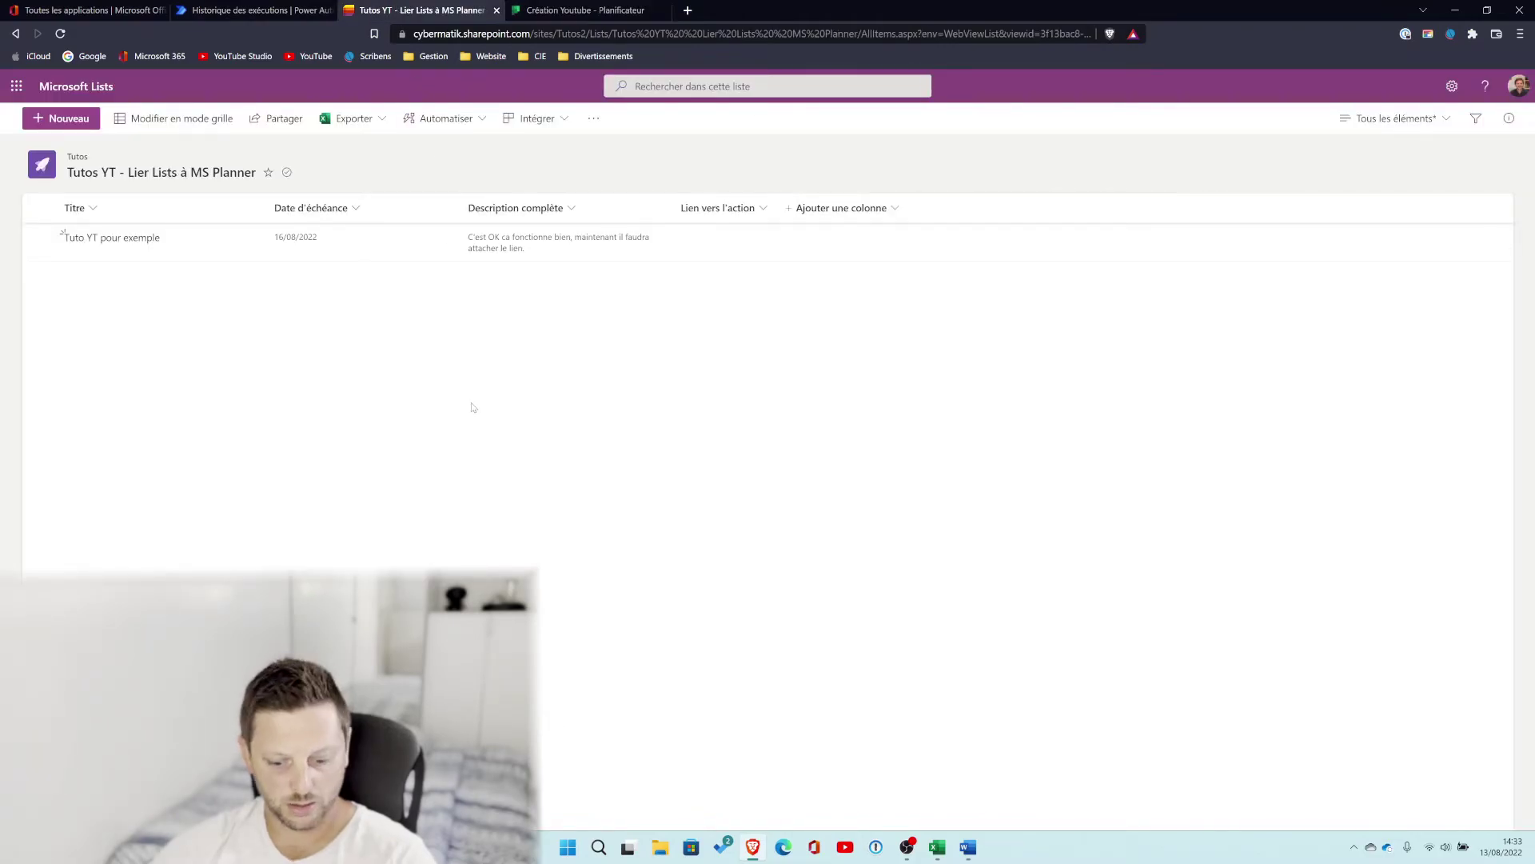
# - Refresh the list, widen the Lien vers l'action column, and follow the link to the Planner task
pyautogui.press('F5')
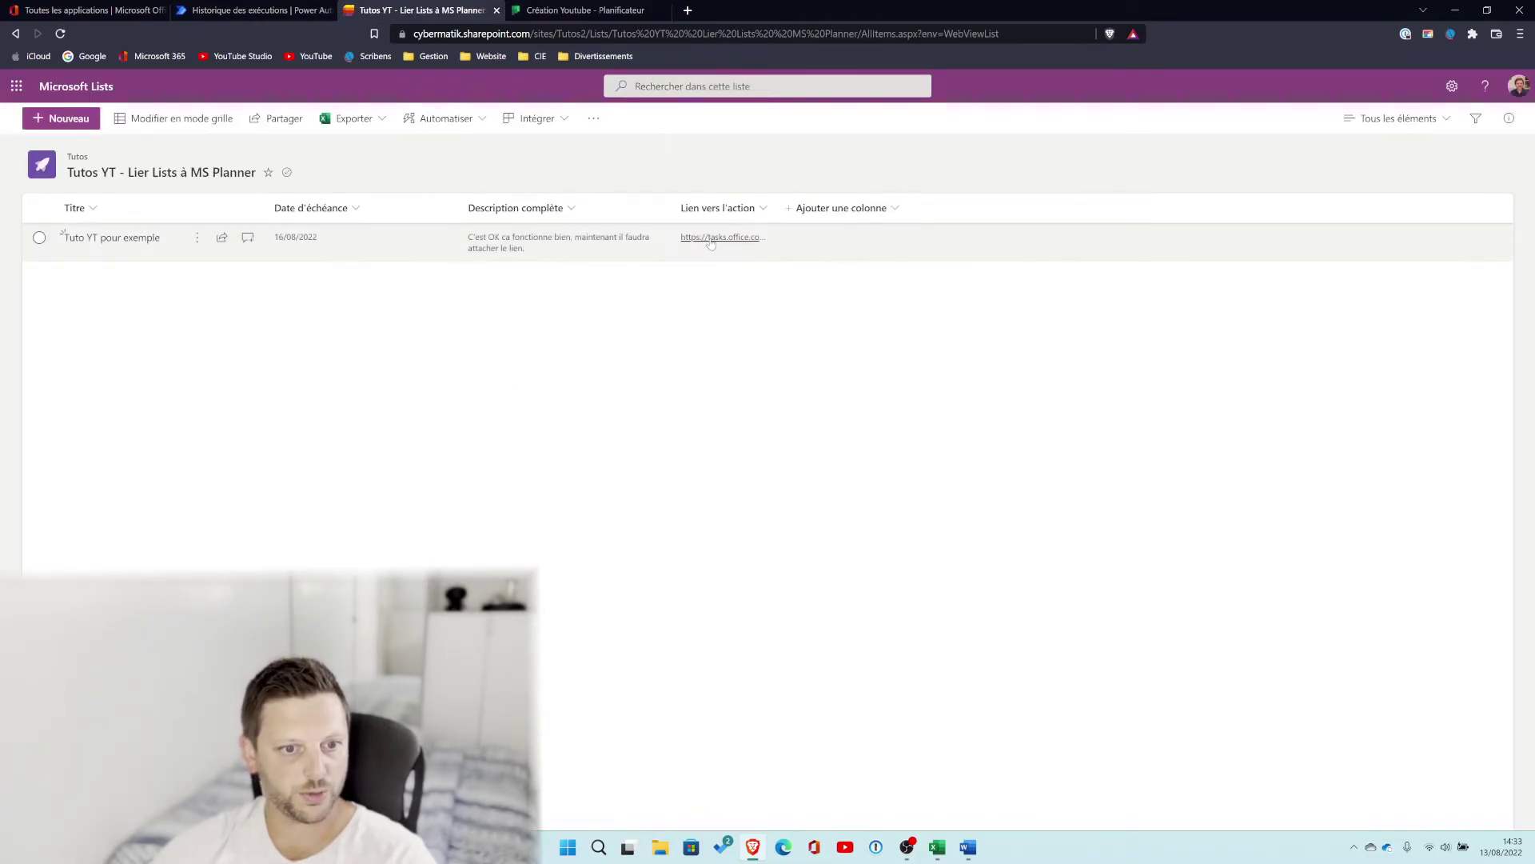
pyautogui.moveTo(774, 208)
pyautogui.mouseDown()
pyautogui.moveTo(1028, 226)
pyautogui.moveTo(1038, 240)
pyautogui.mouseUp()
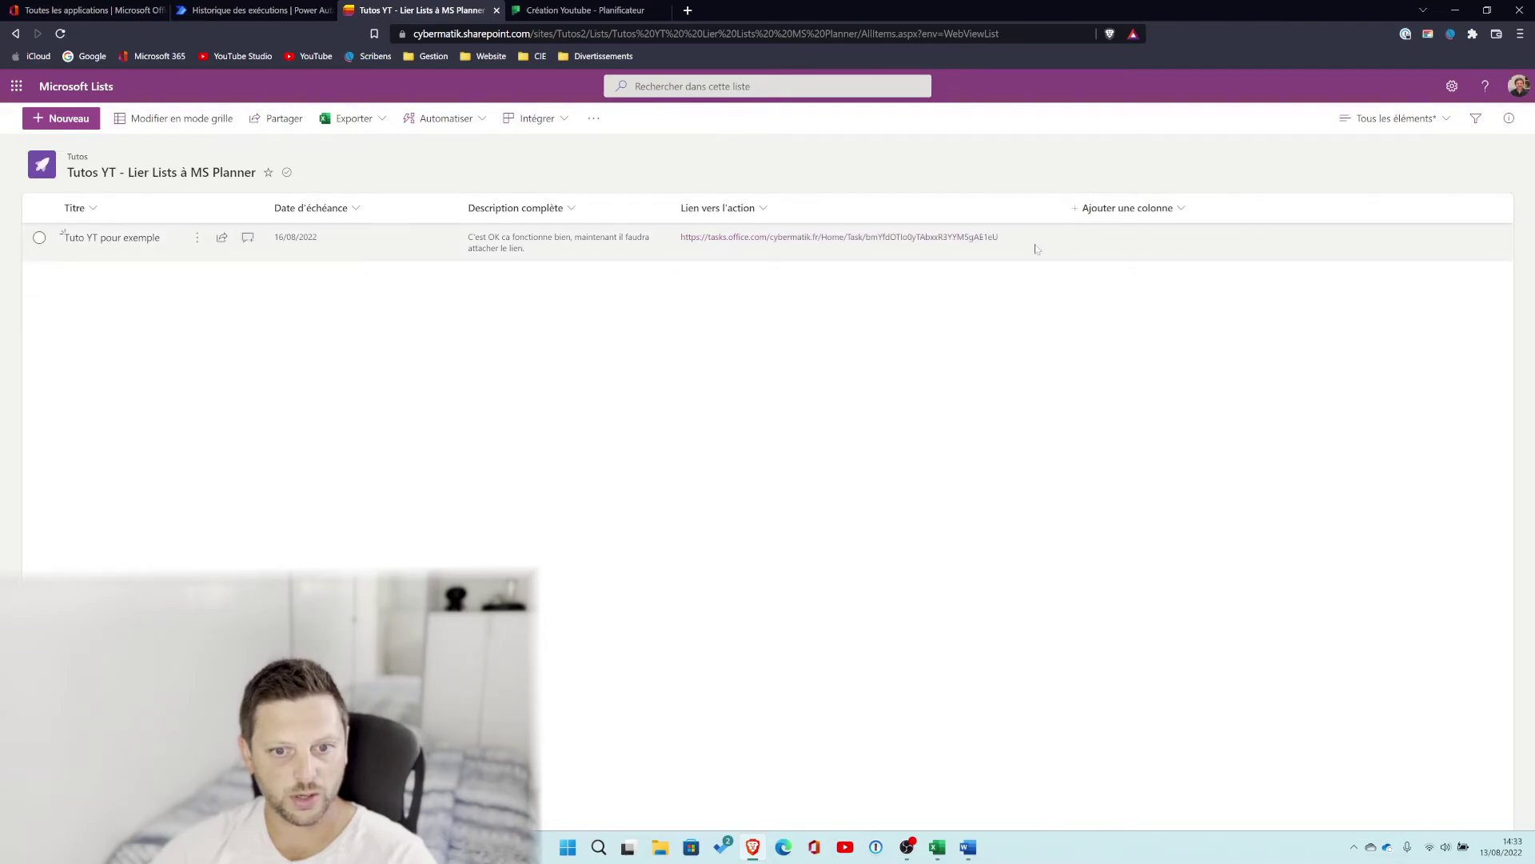
pyautogui.click(969, 238)
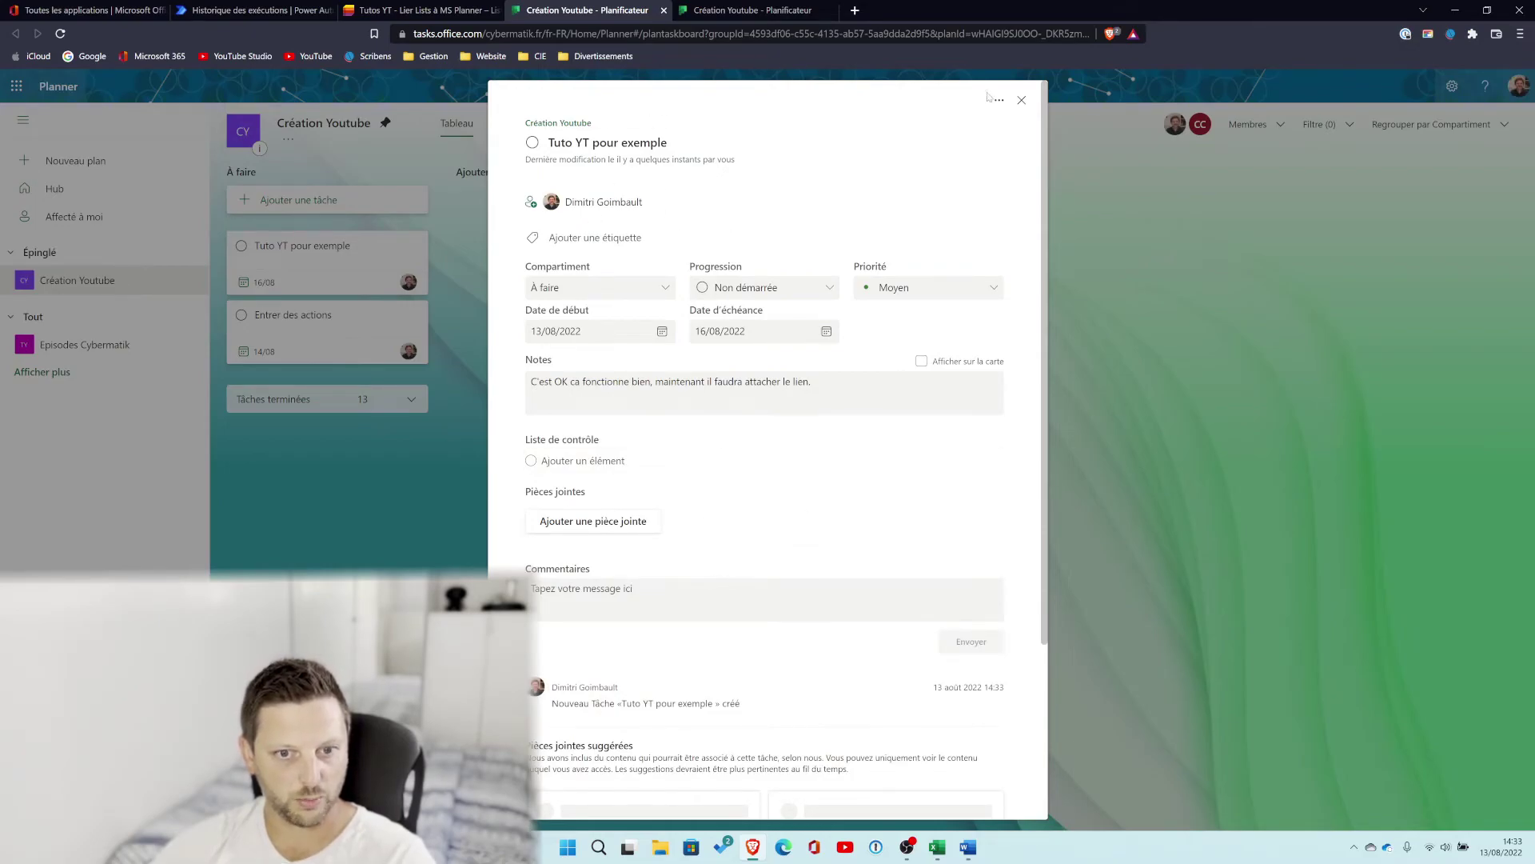
pyautogui.click(1022, 101)
pyautogui.click(808, 11)
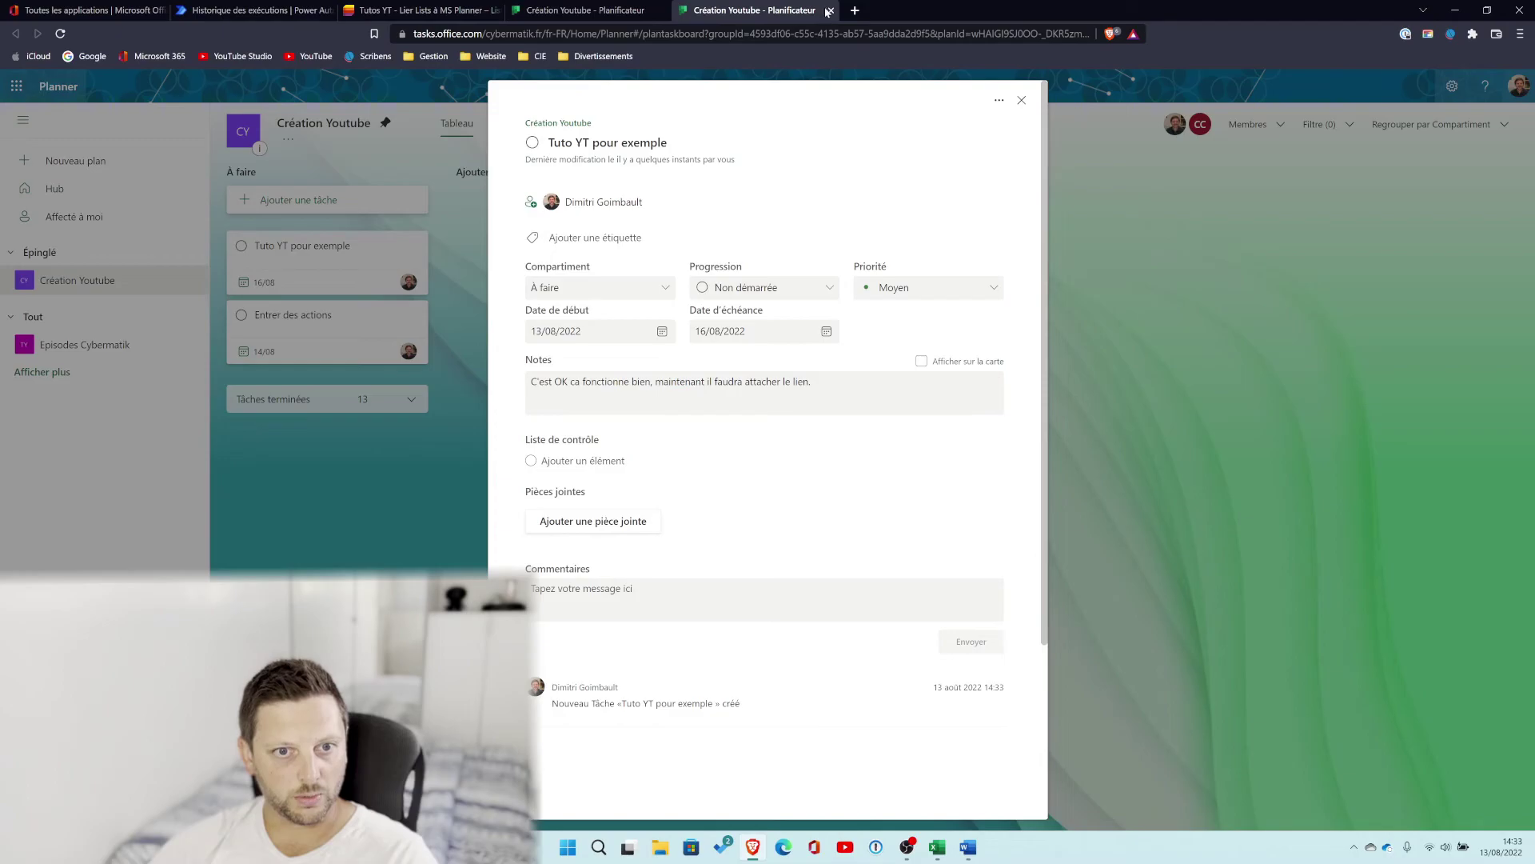
pyautogui.click(251, 8)
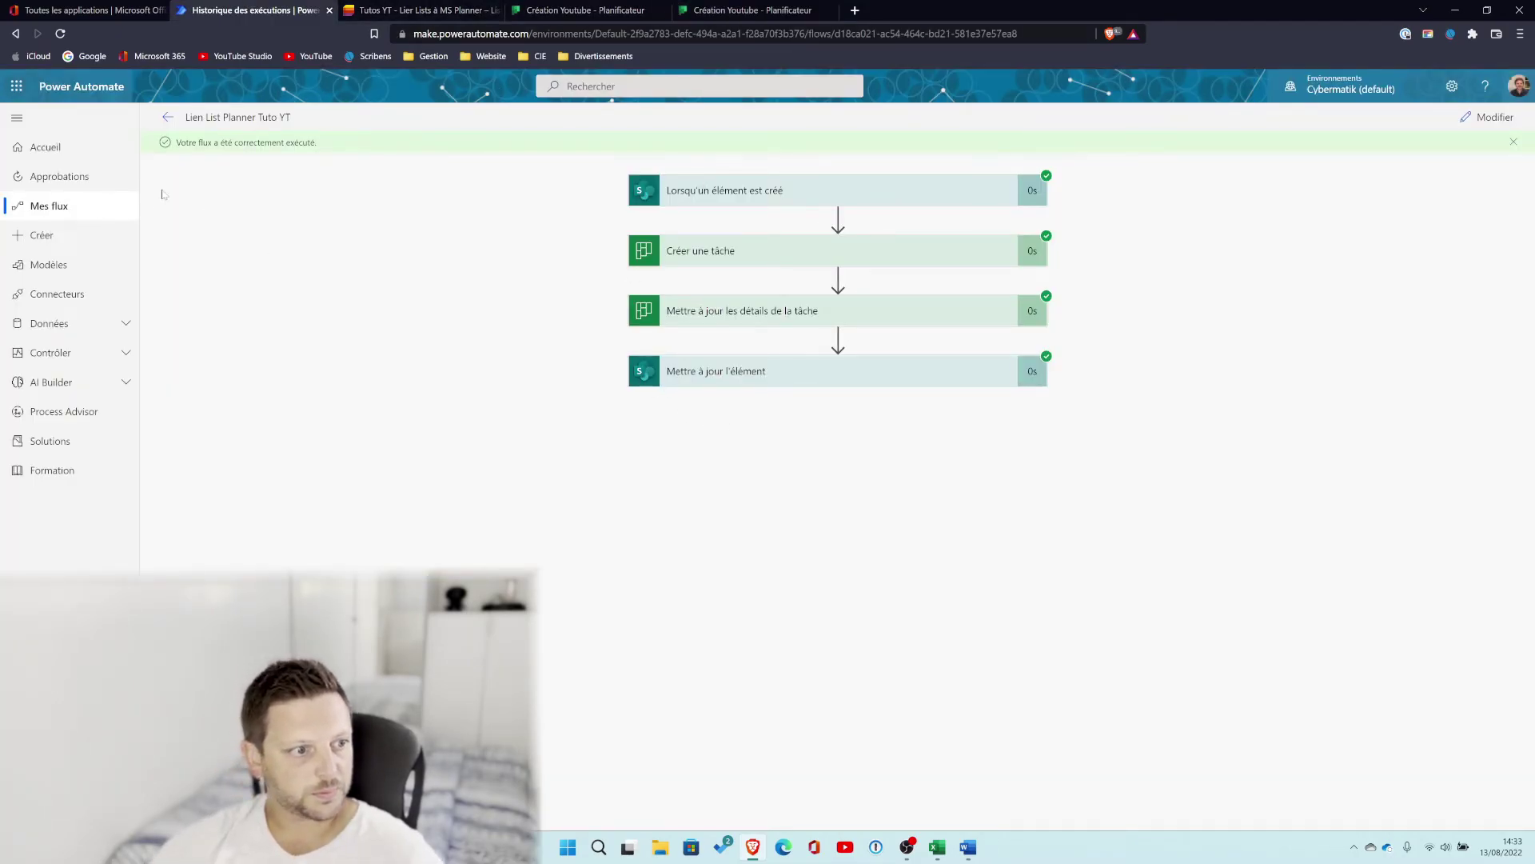
# - Open the flow's run history, close the Power Automate page, and start a new list item
pyautogui.click(168, 120)
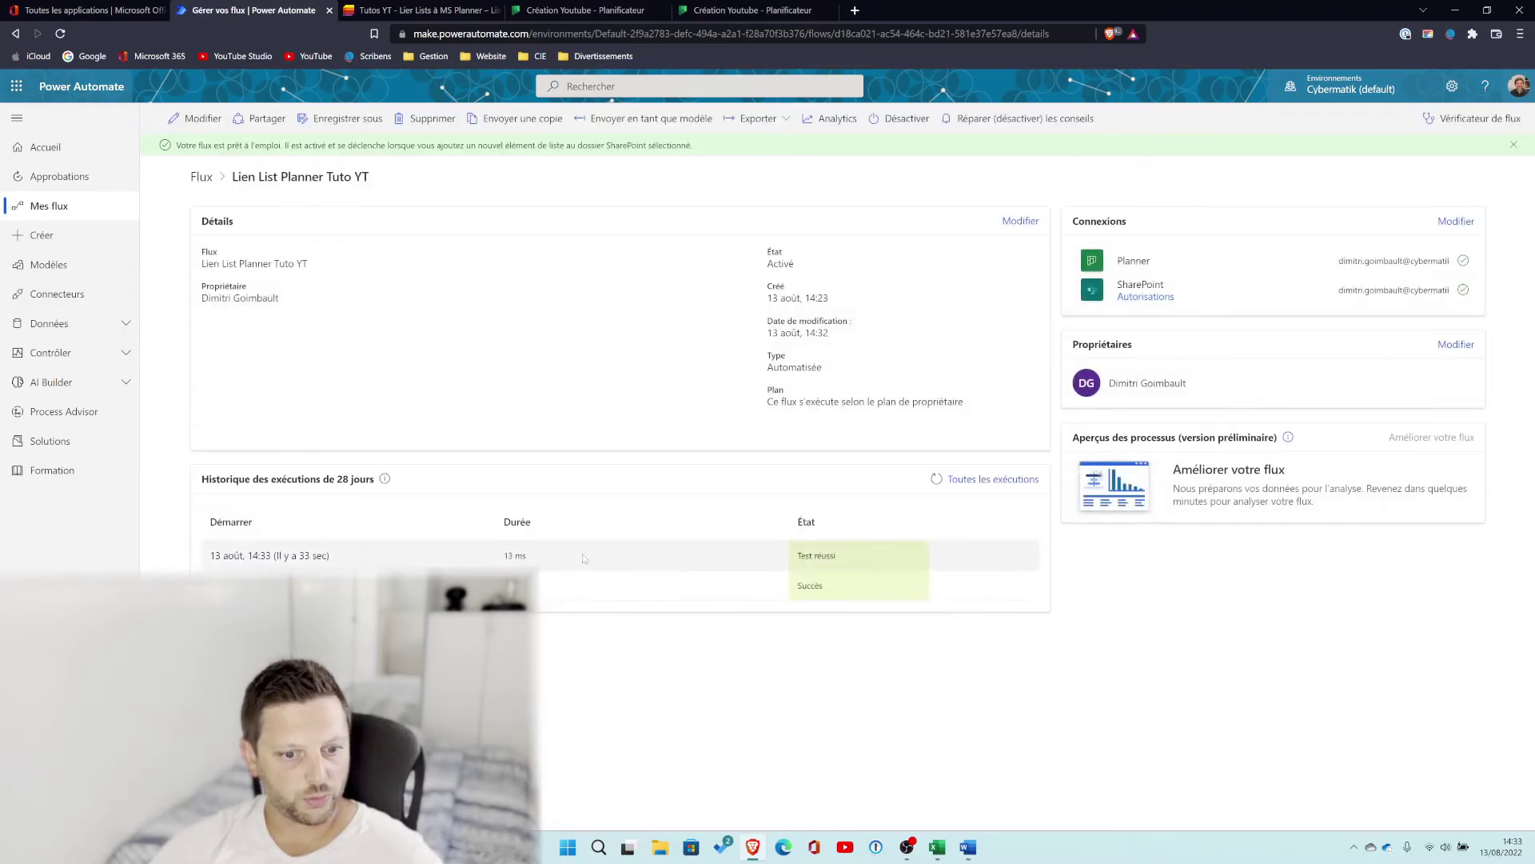
pyautogui.click(329, 13)
pyautogui.click(49, 121)
pyautogui.write('Action de fin de tuto')
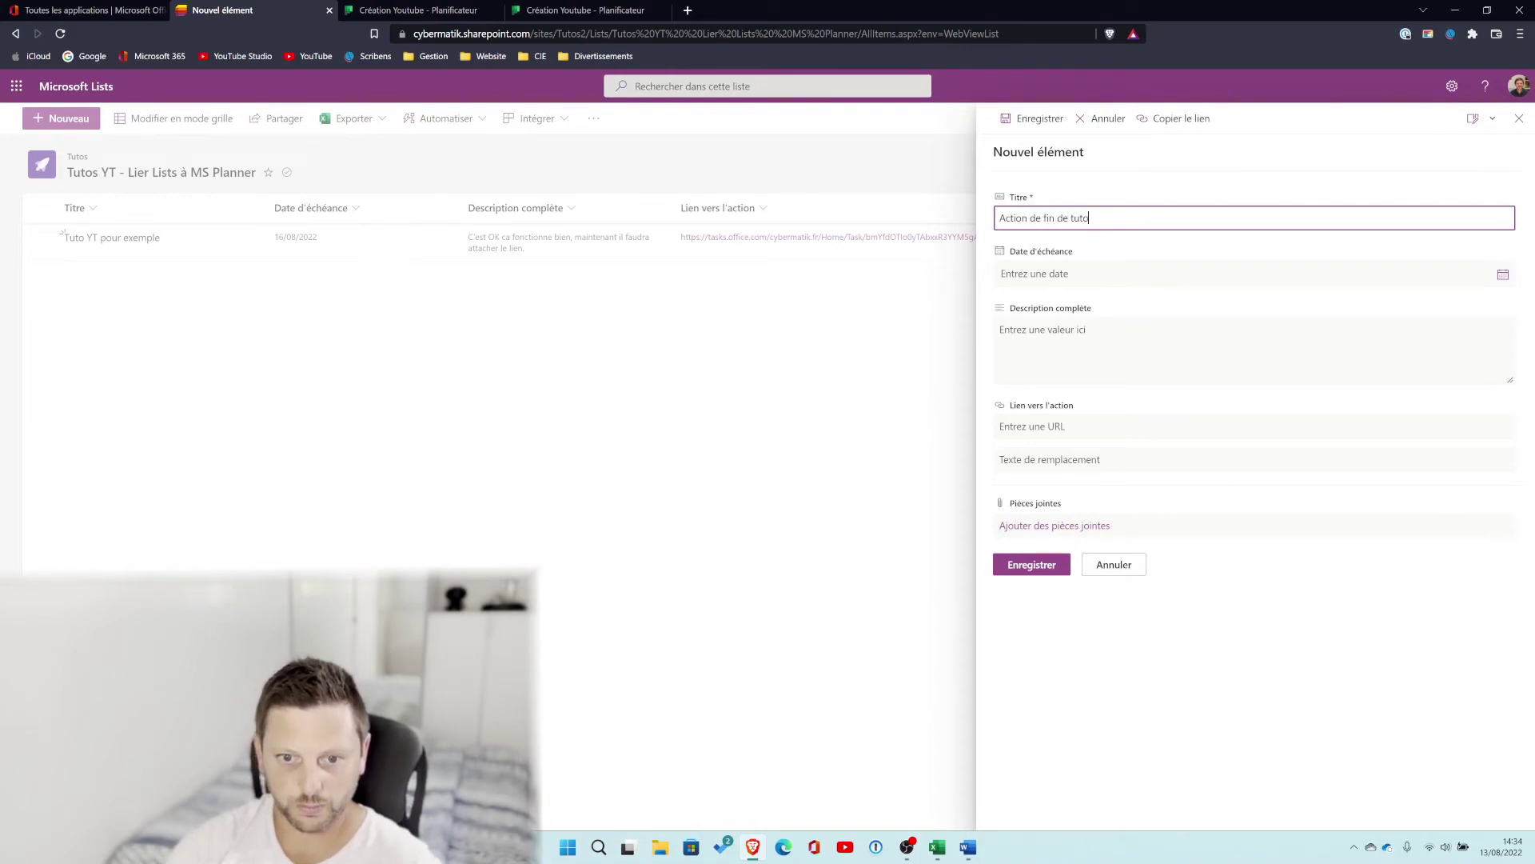
# - Set the new item's due date to 14/09/2022
pyautogui.press('Tab')
pyautogui.click(1175, 273)
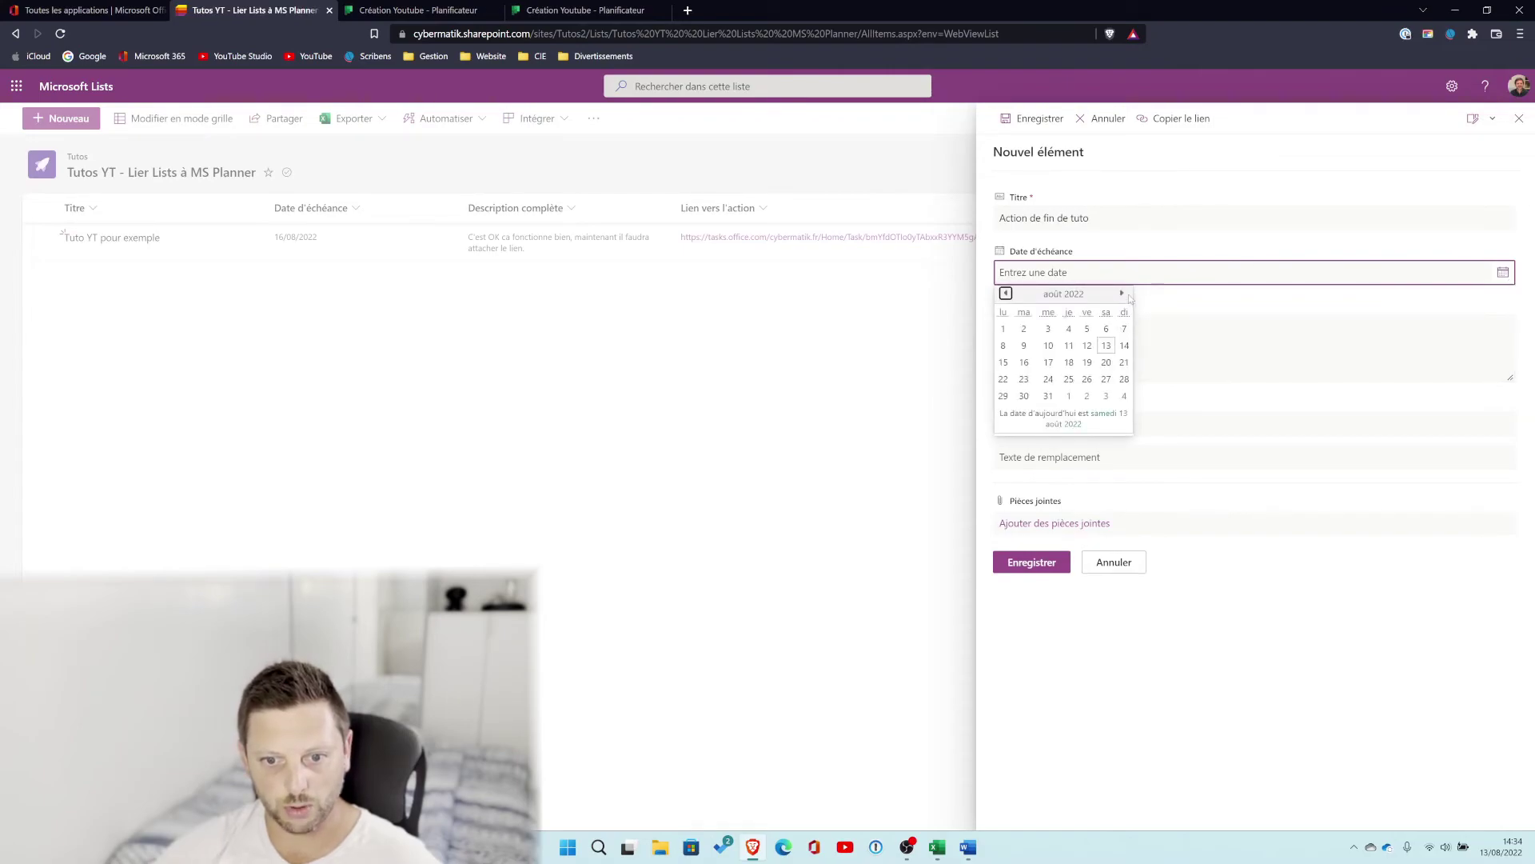
pyautogui.click(1123, 294)
pyautogui.click(1048, 362)
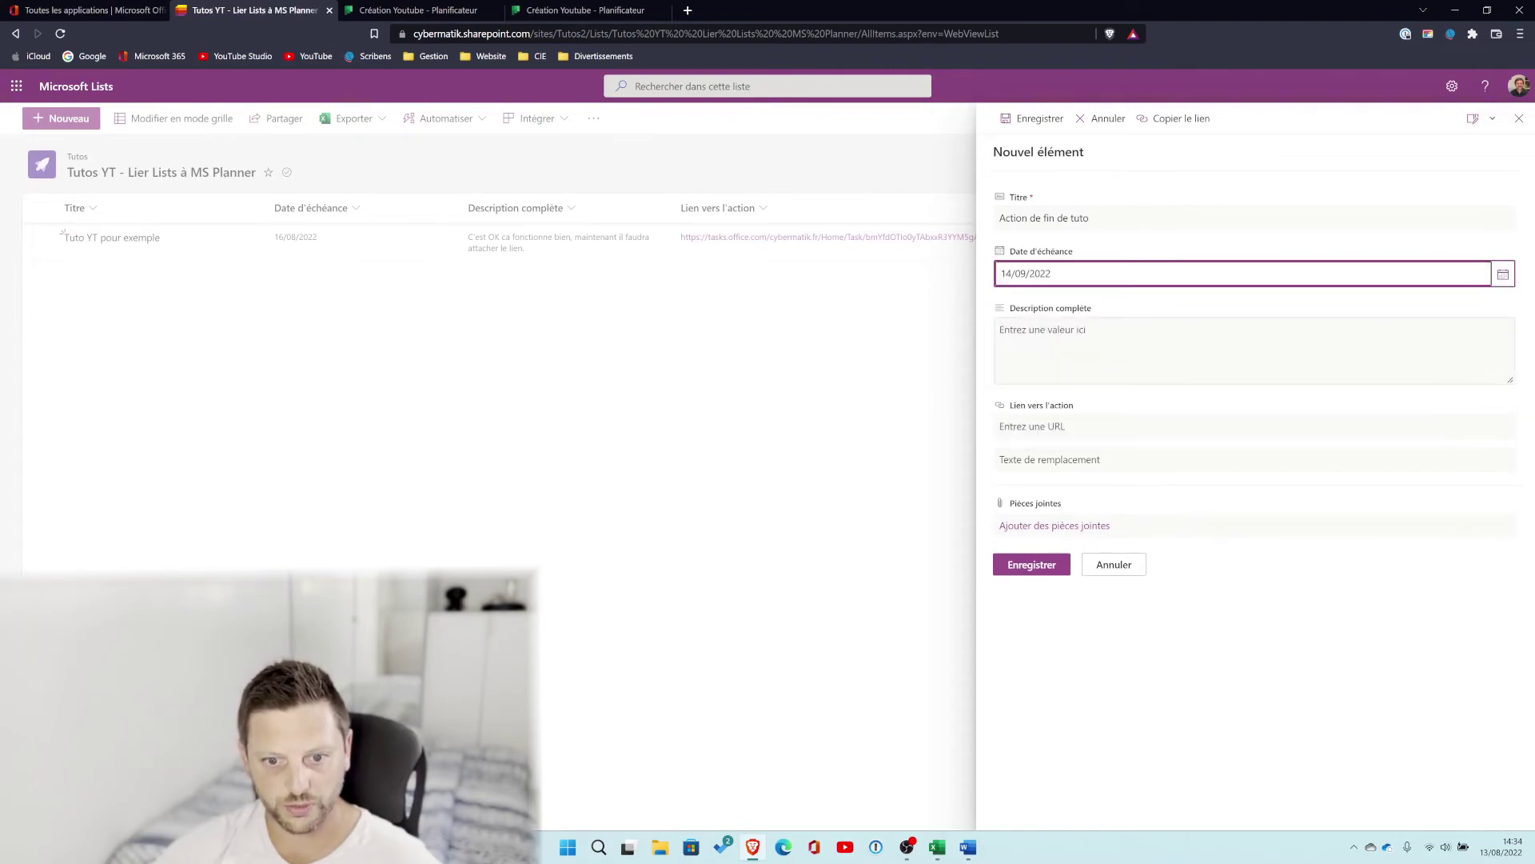
# - Enter the description about adding approval flows, fix a typo, and save the item
pyautogui.click(1039, 336)
pyautogui.write('Je suis content que ca fonctionne, anoute')
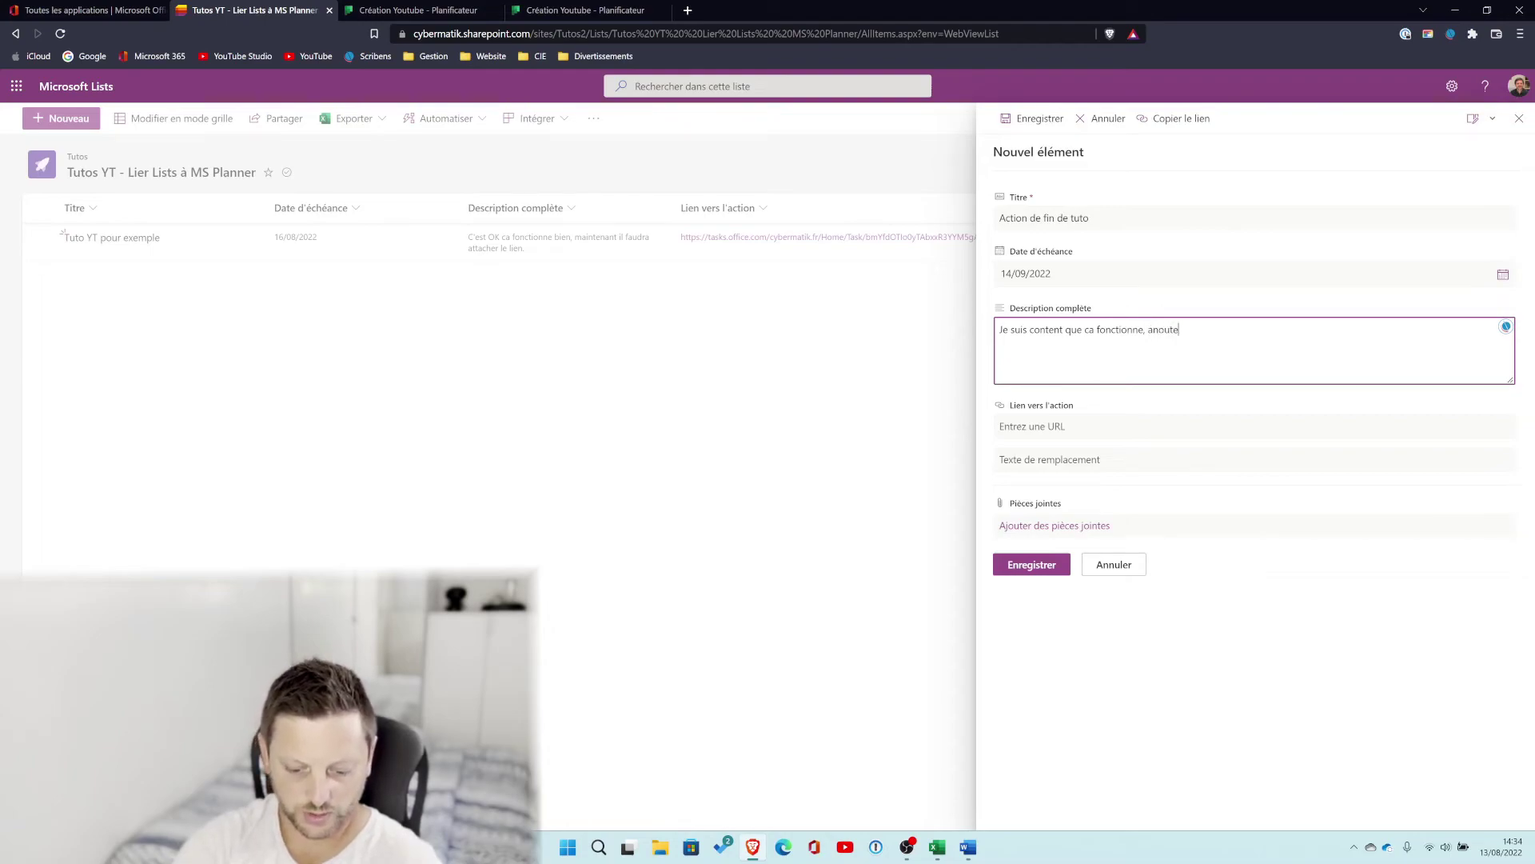
pyautogui.write("r des flux d'ap")
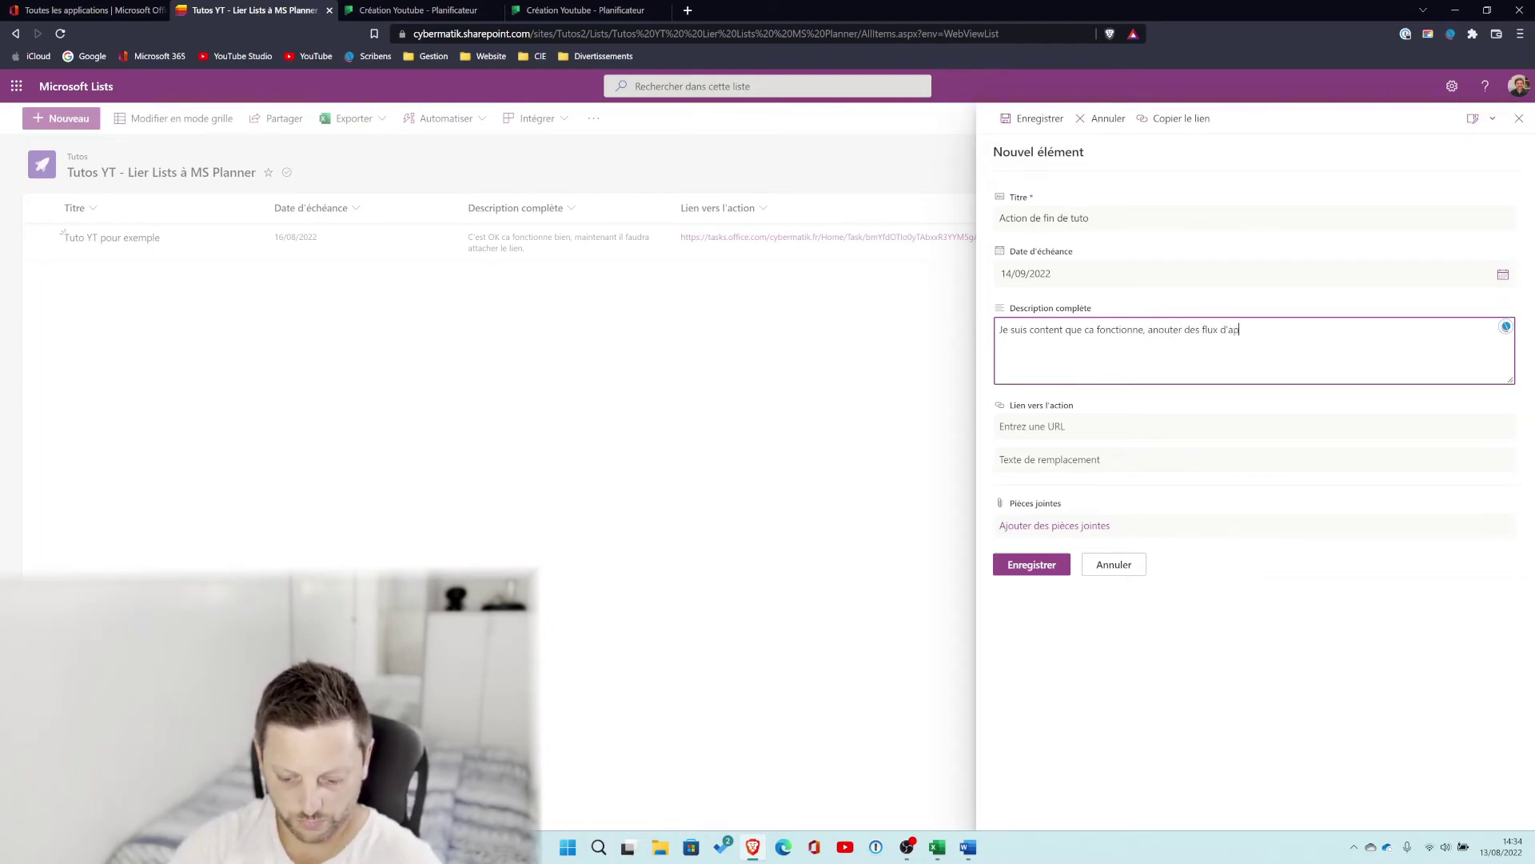
pyautogui.write('bation')
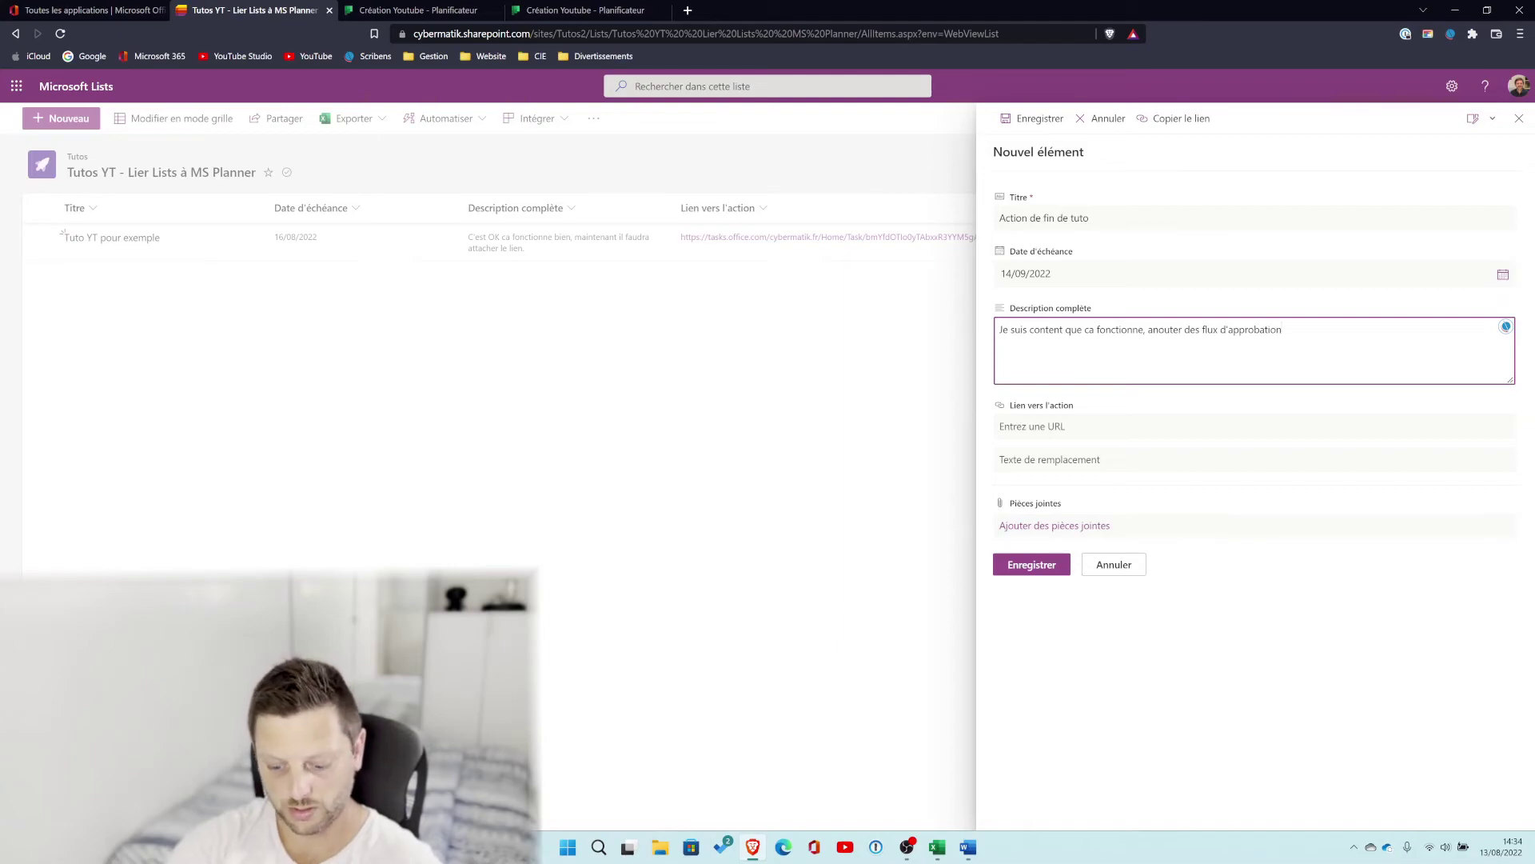
pyautogui.write('.')
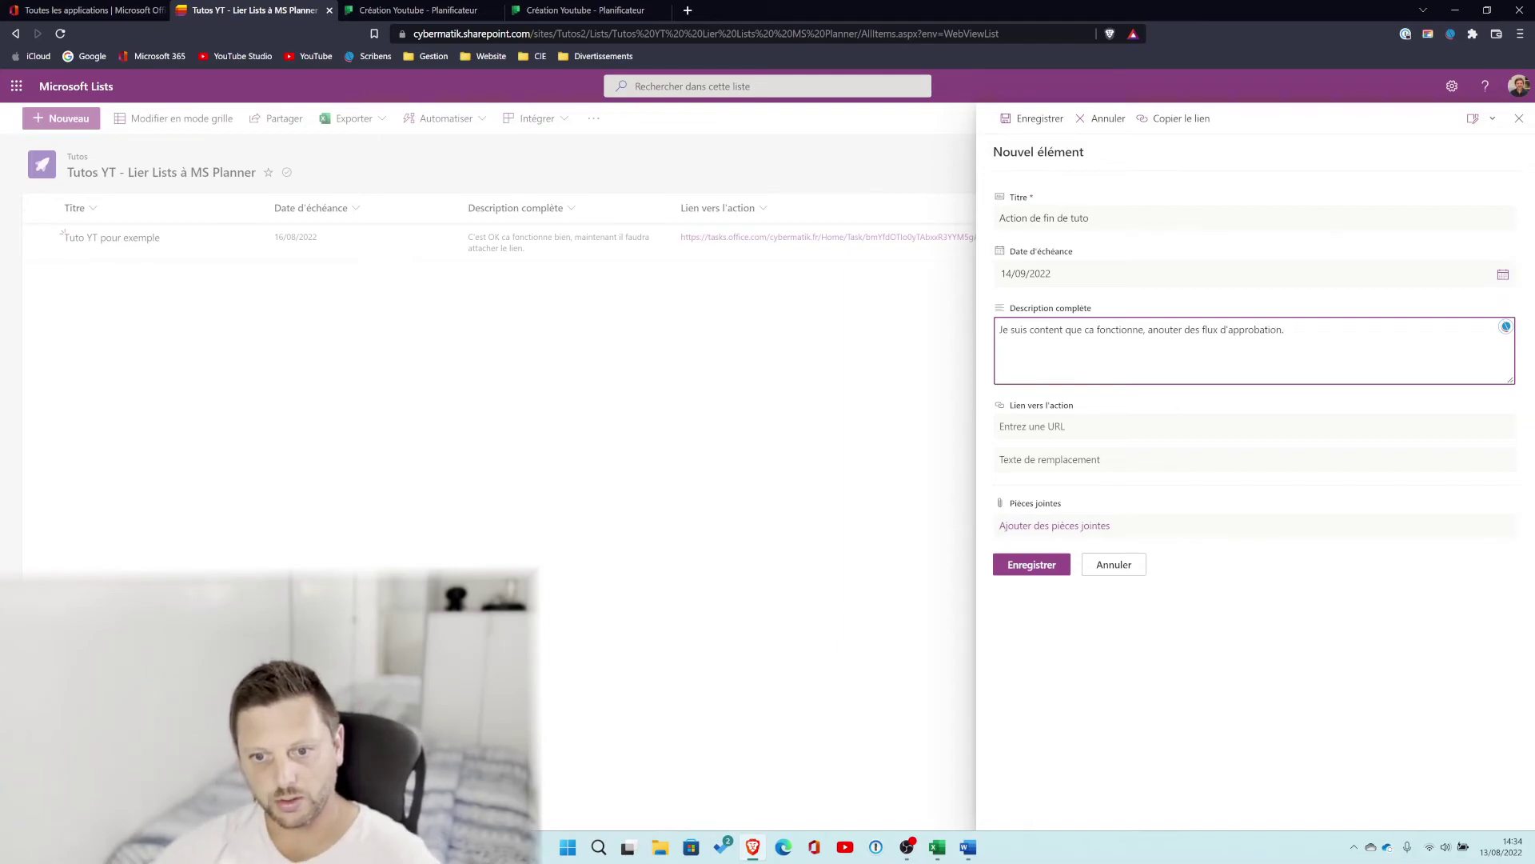
pyautogui.press('BackSpace')
pyautogui.write('j')
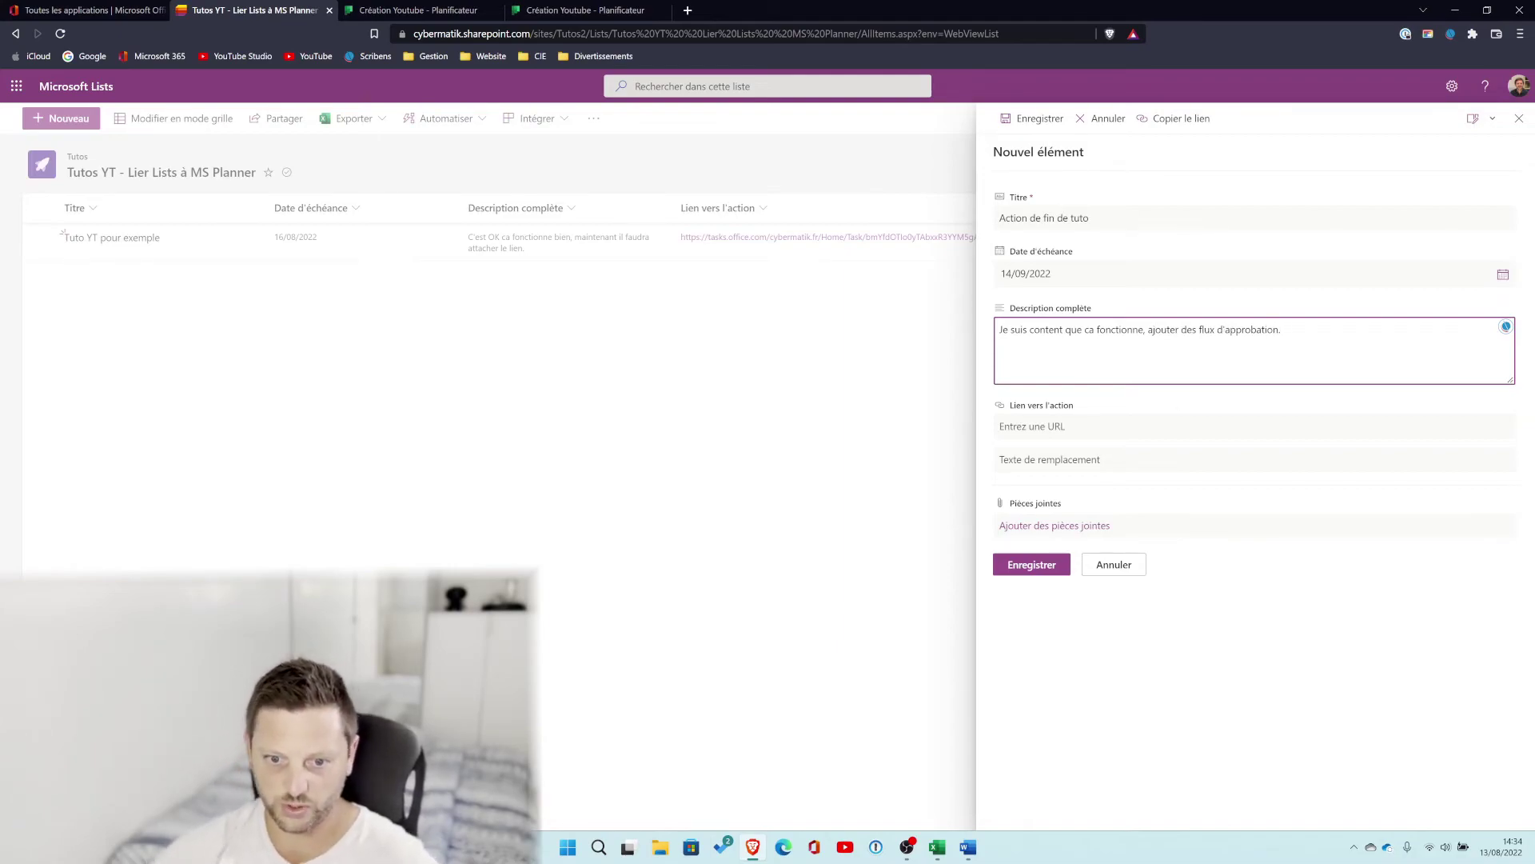
pyautogui.click(1026, 572)
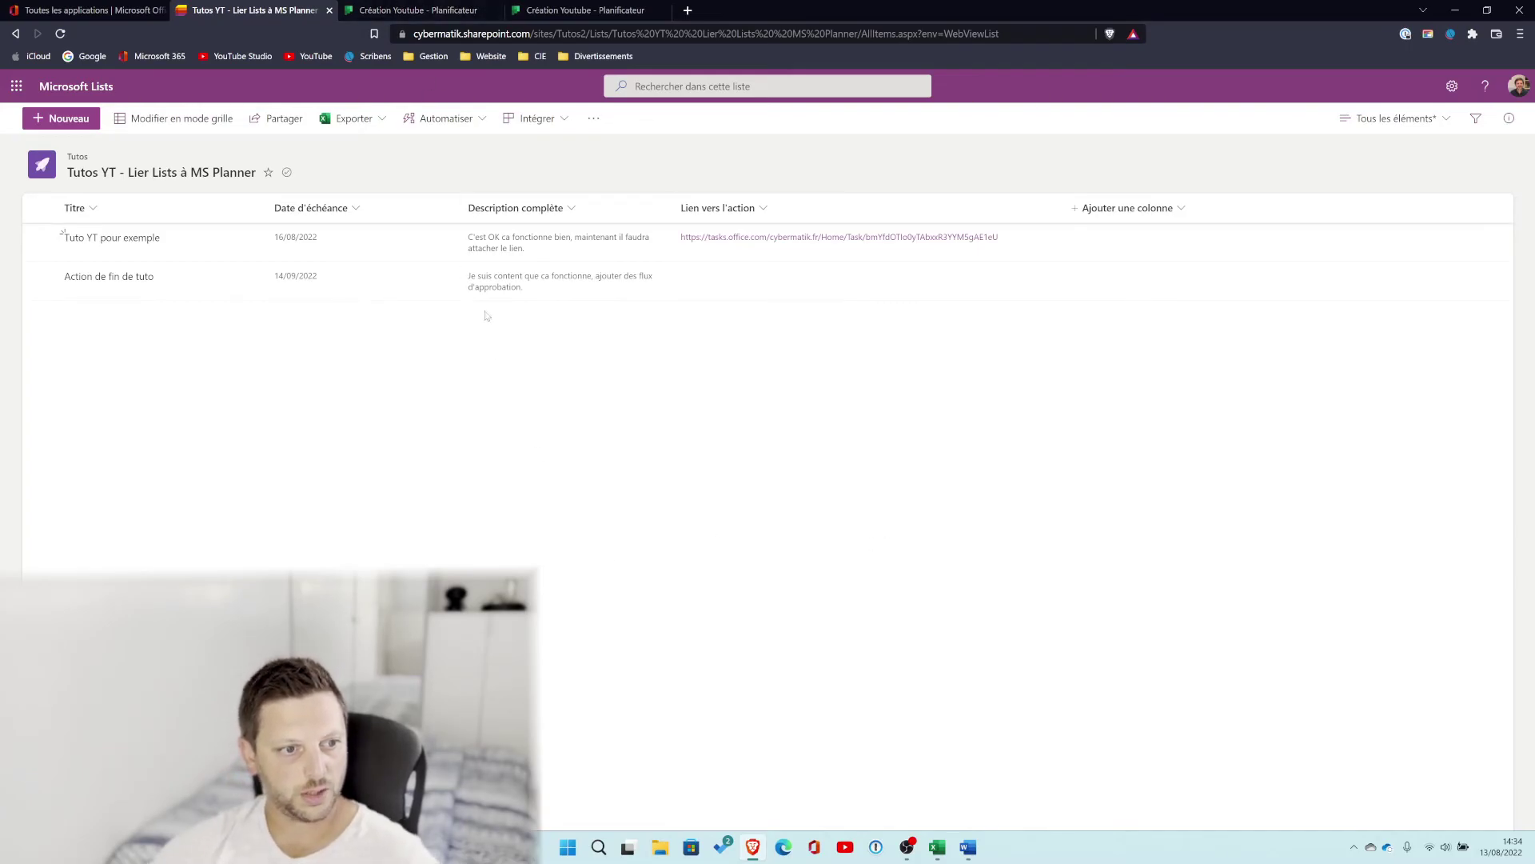
# - Check the new flow run, open Action de fin de tuto in Planner, and verify the list item's link
pyautogui.click(434, 9)
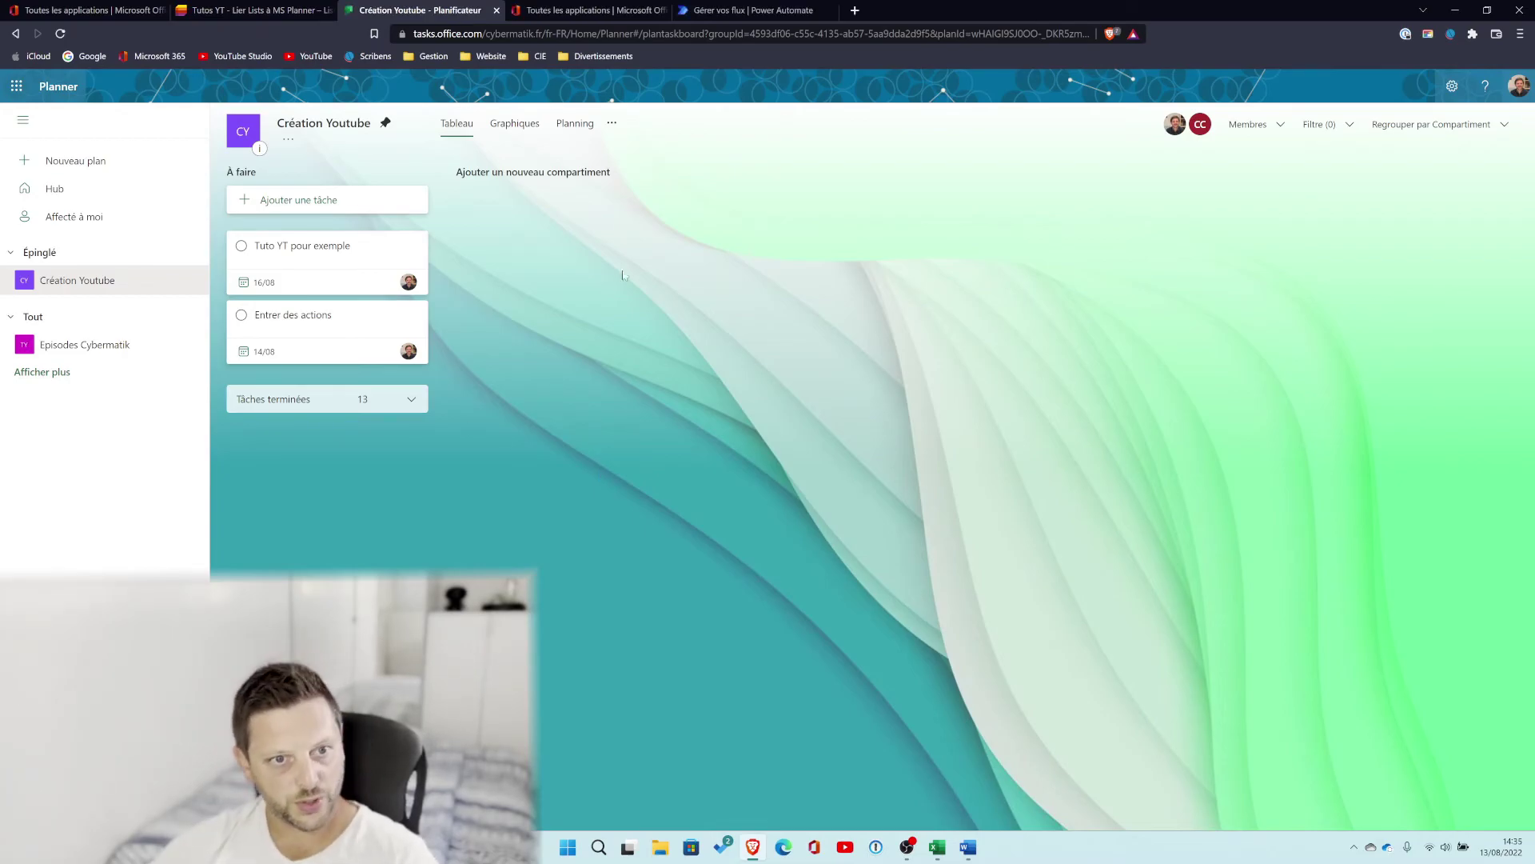
pyautogui.click(748, 10)
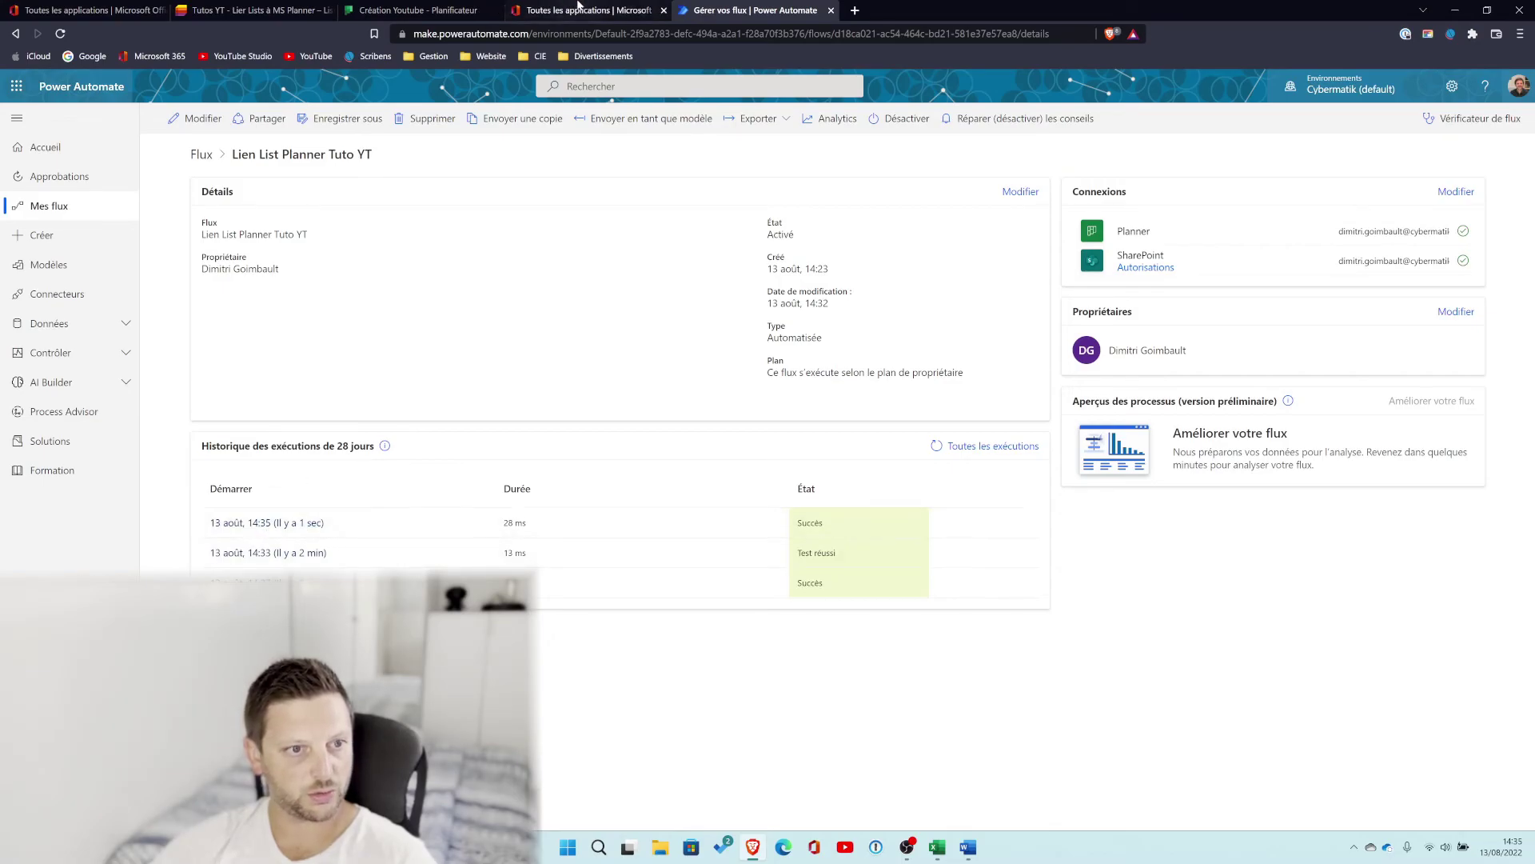
pyautogui.click(408, 10)
pyautogui.press('F5')
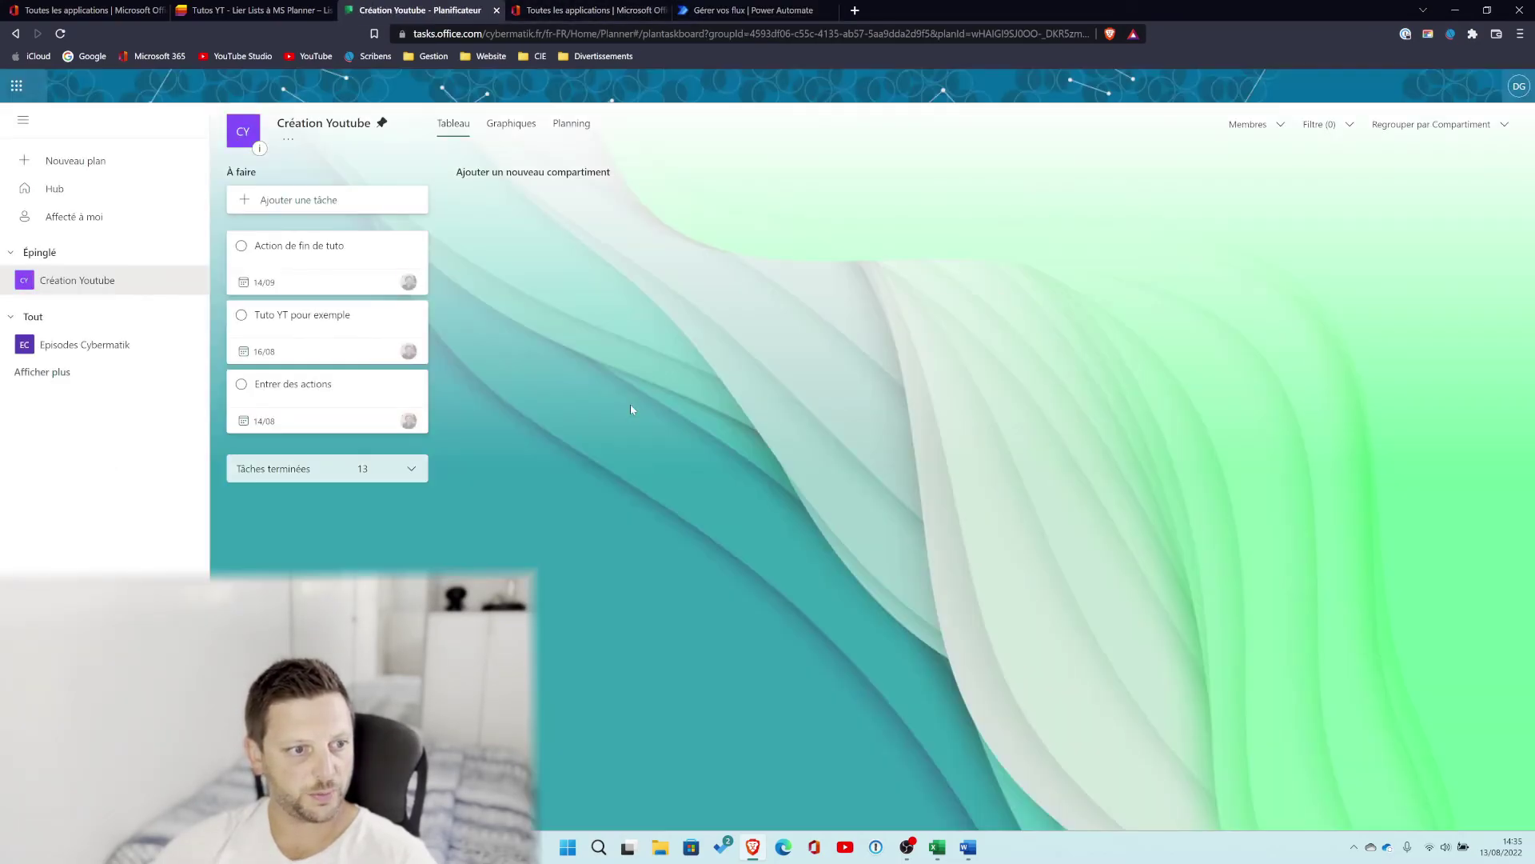
pyautogui.click(294, 257)
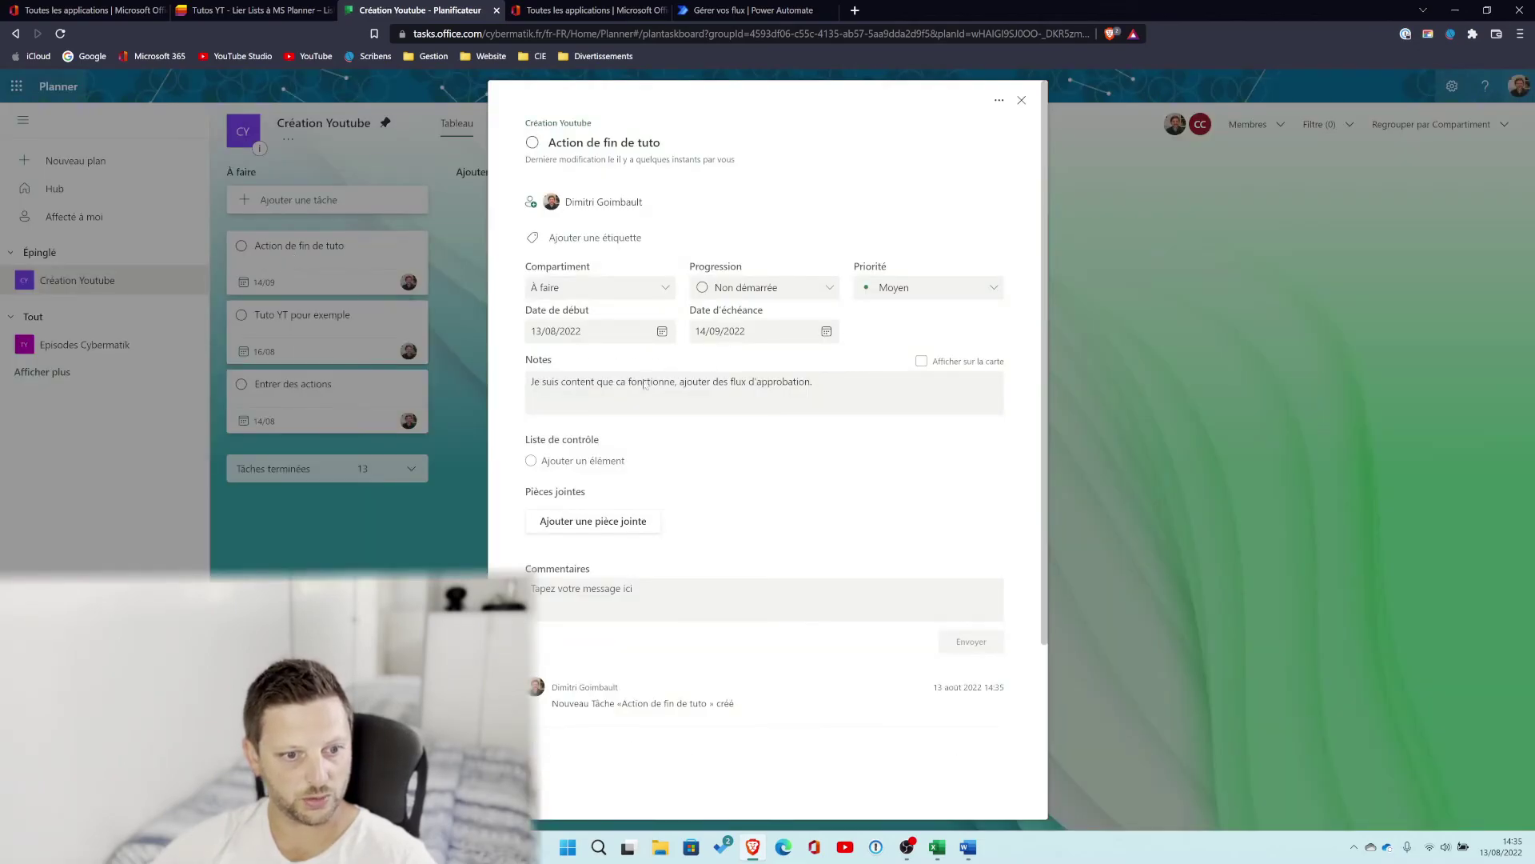
pyautogui.hotkey('ctrl', 'shift', 'Tab')
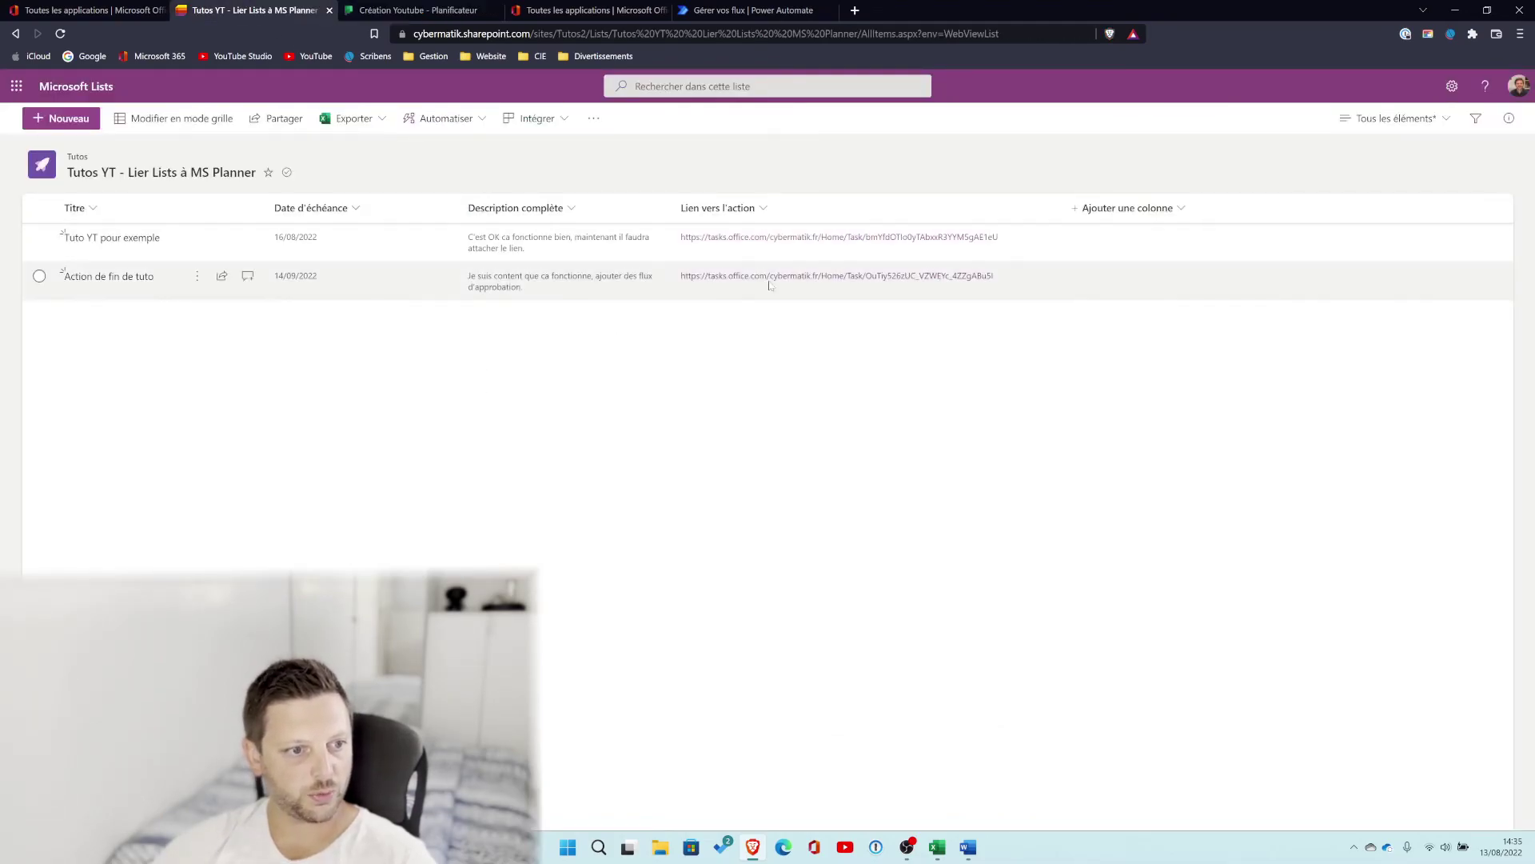
pyautogui.moveTo(771, 281)
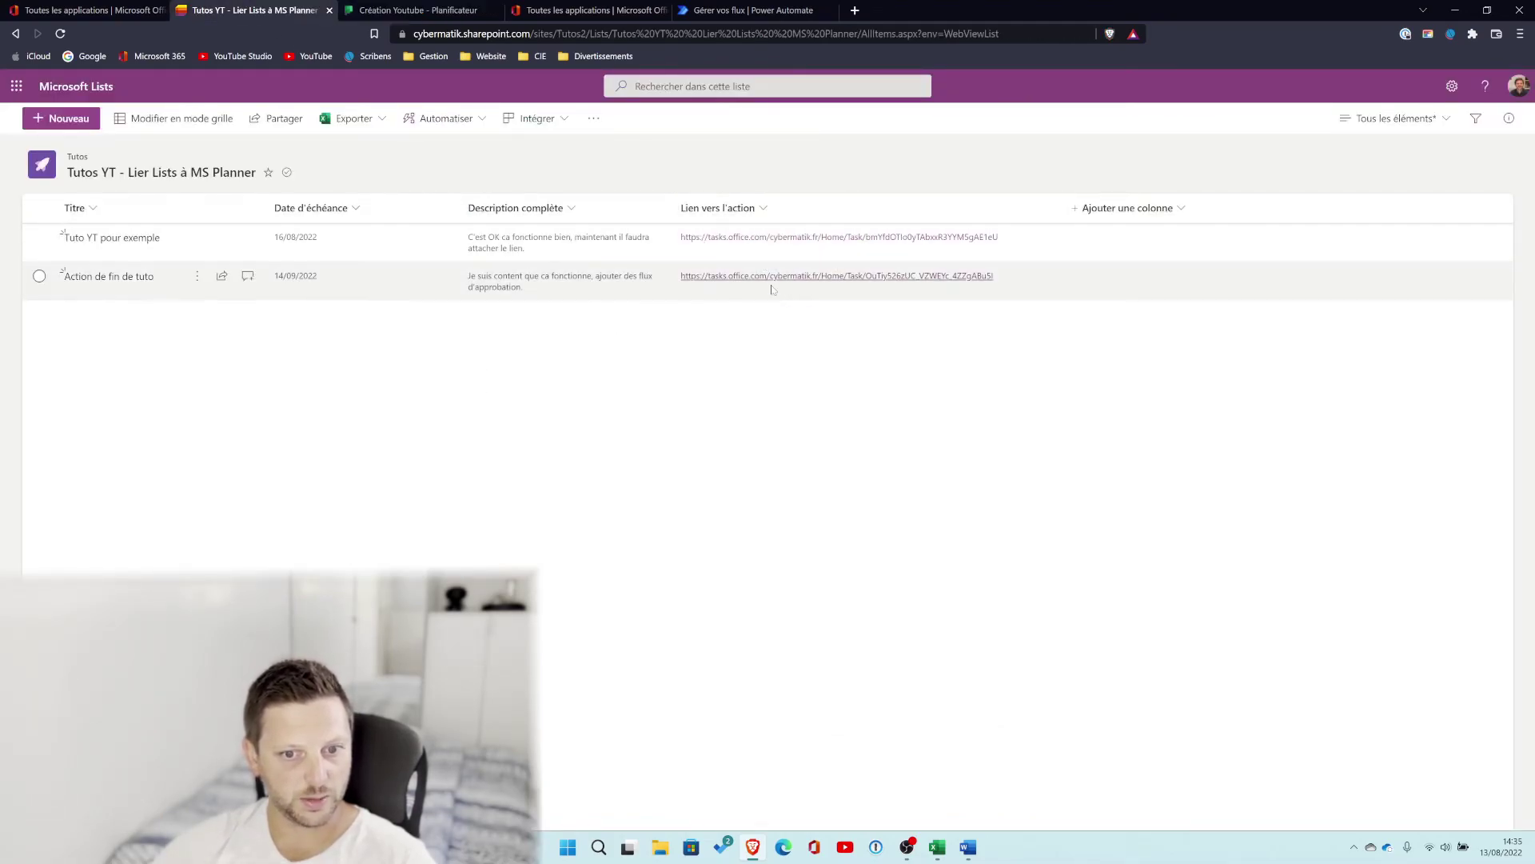
pyautogui.click(794, 280)
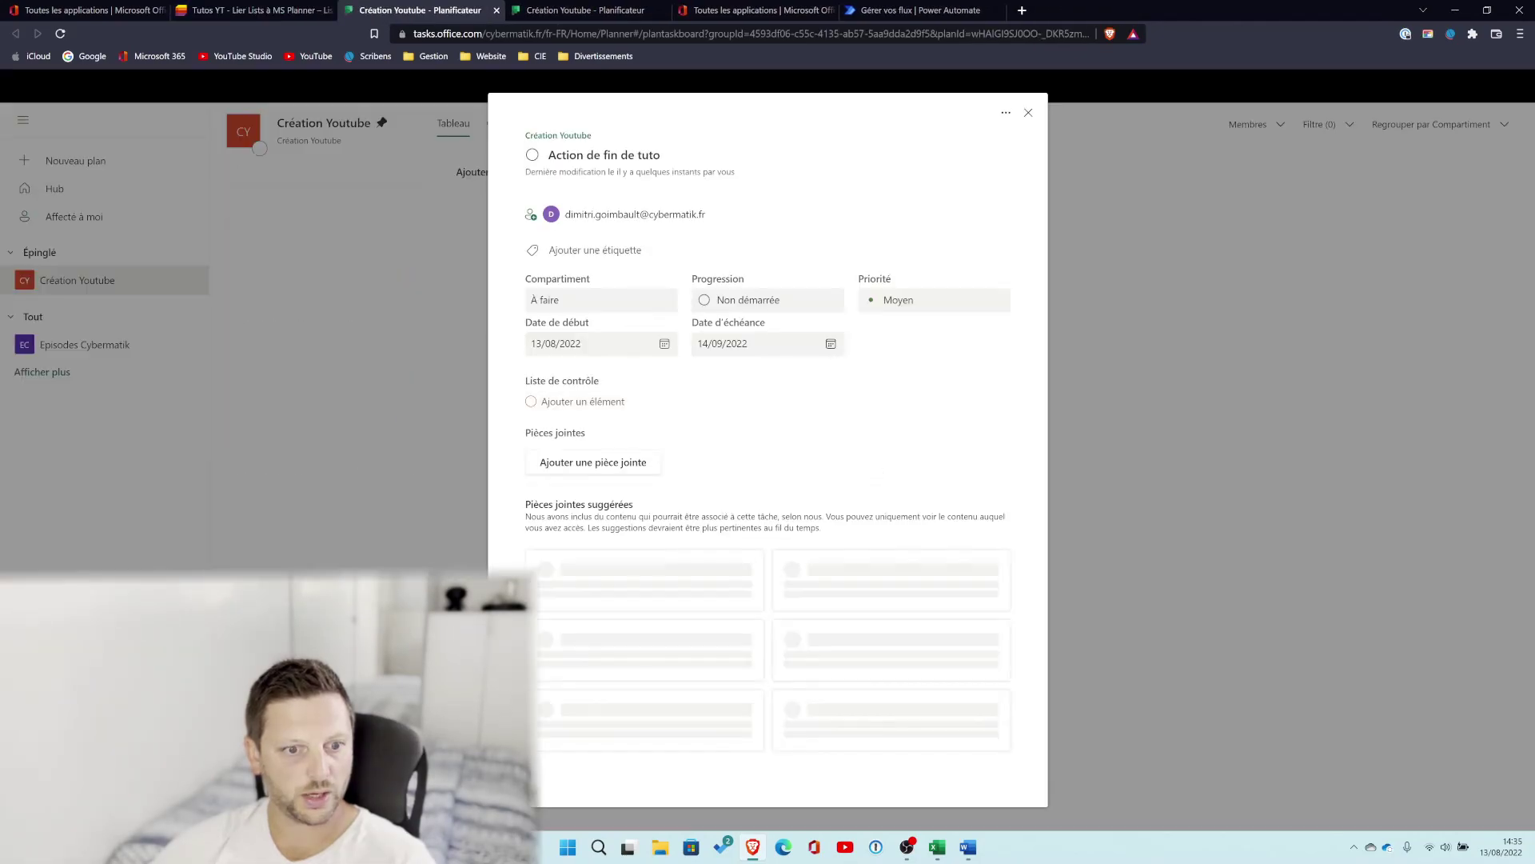